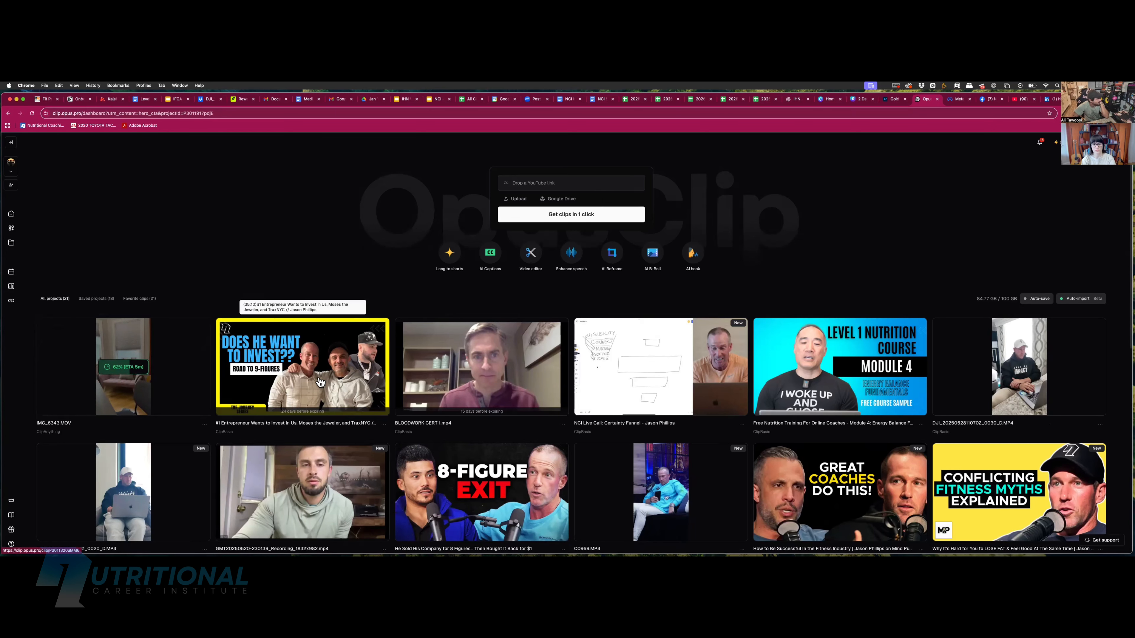
# Step: Look over the clips generated for the "#1 Entrepreneur Wants to Invest In Us" project and return to the dashboard
pyautogui.click(319, 382)
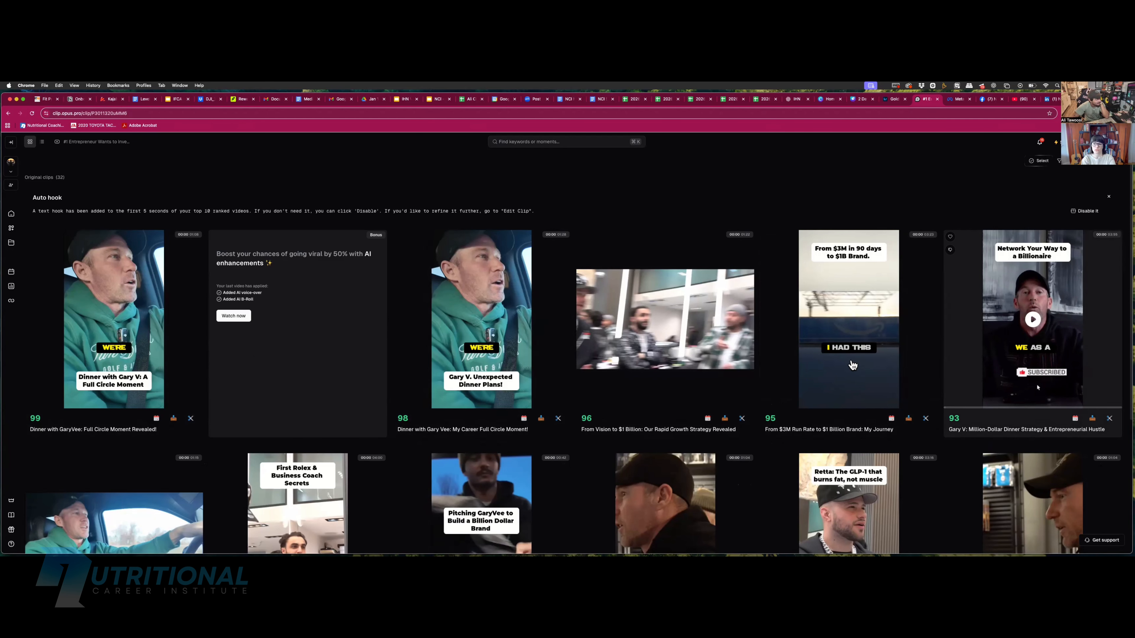
pyautogui.scroll(-1, 304, 436)
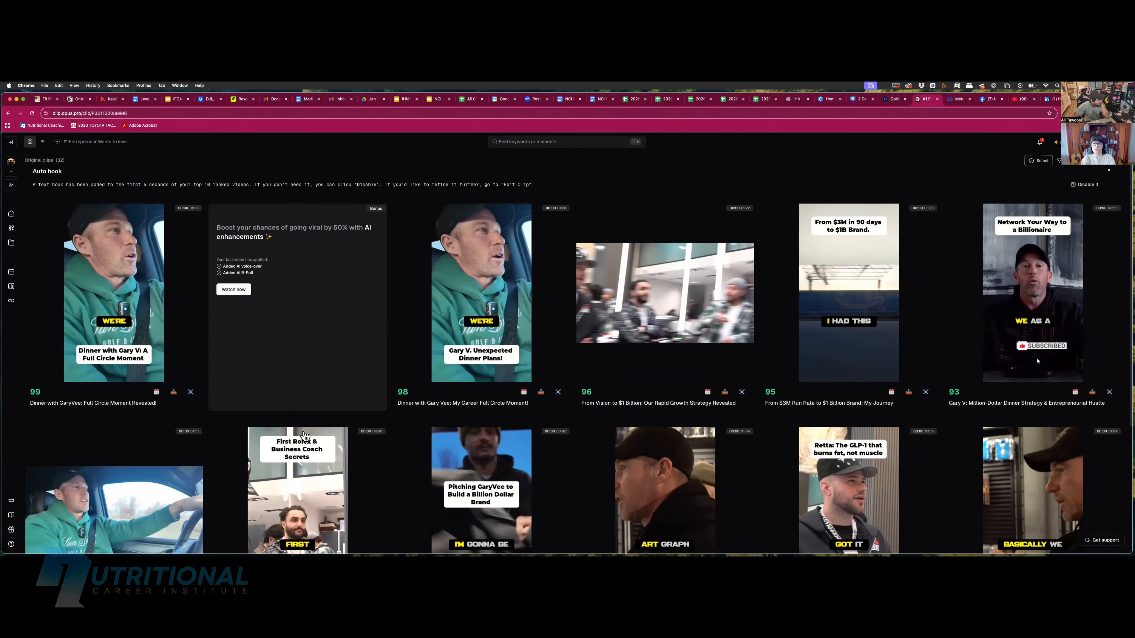
pyautogui.scroll(-1, 304, 436)
pyautogui.scroll(2, 303, 436)
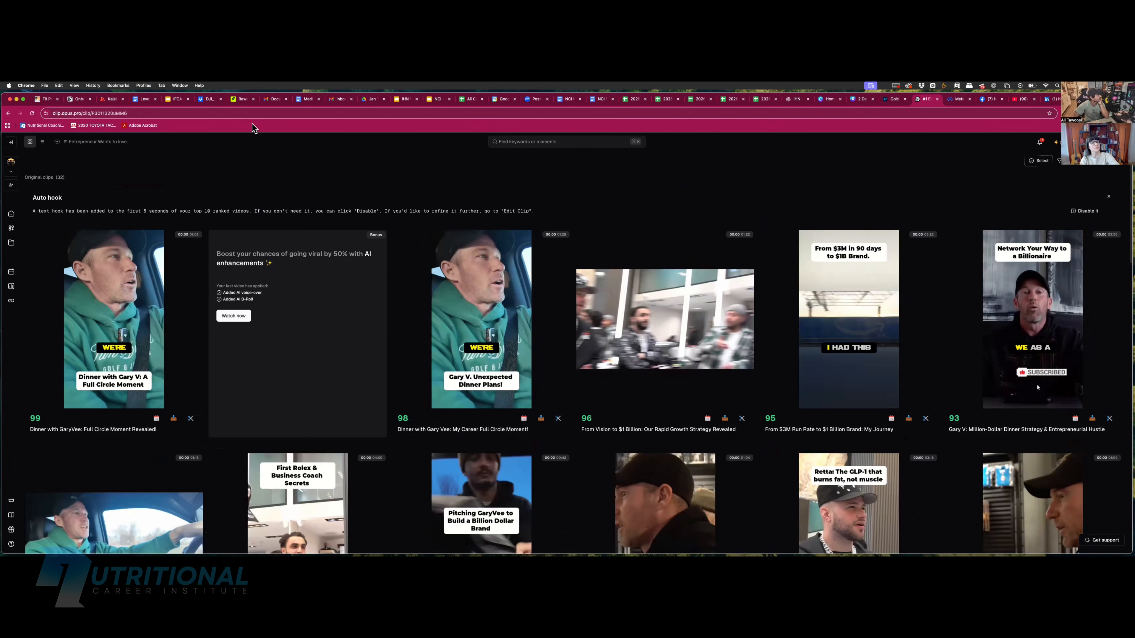
pyautogui.click(9, 113)
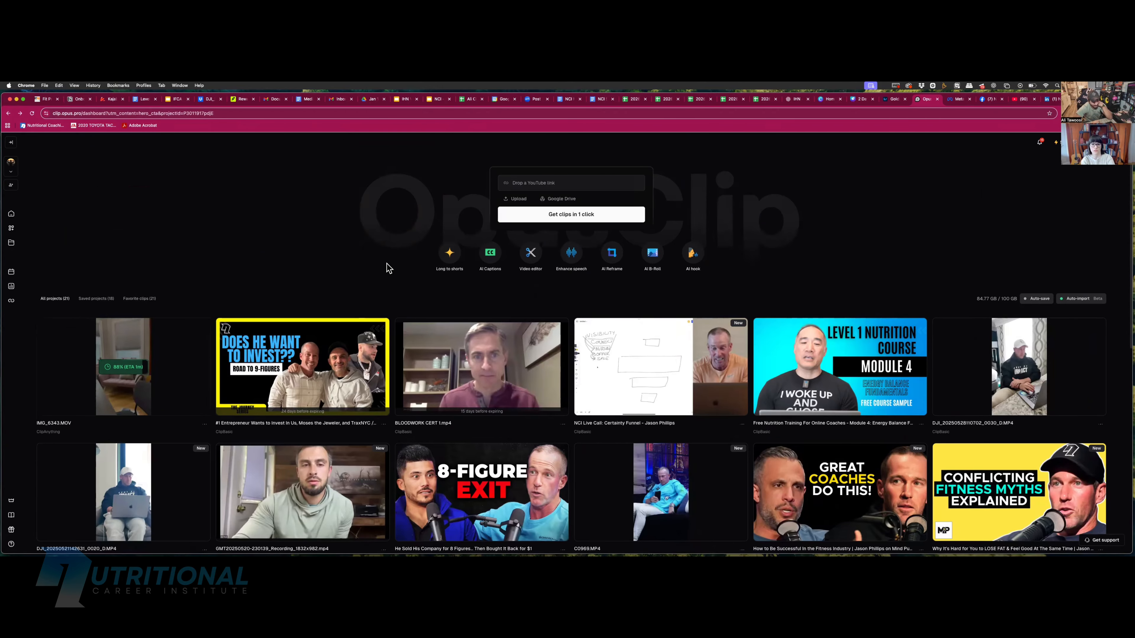
# Step: Open the IMG_6343.MOV project and look through all of its generated clips
pyautogui.hotkey('ctrl', 'Up')
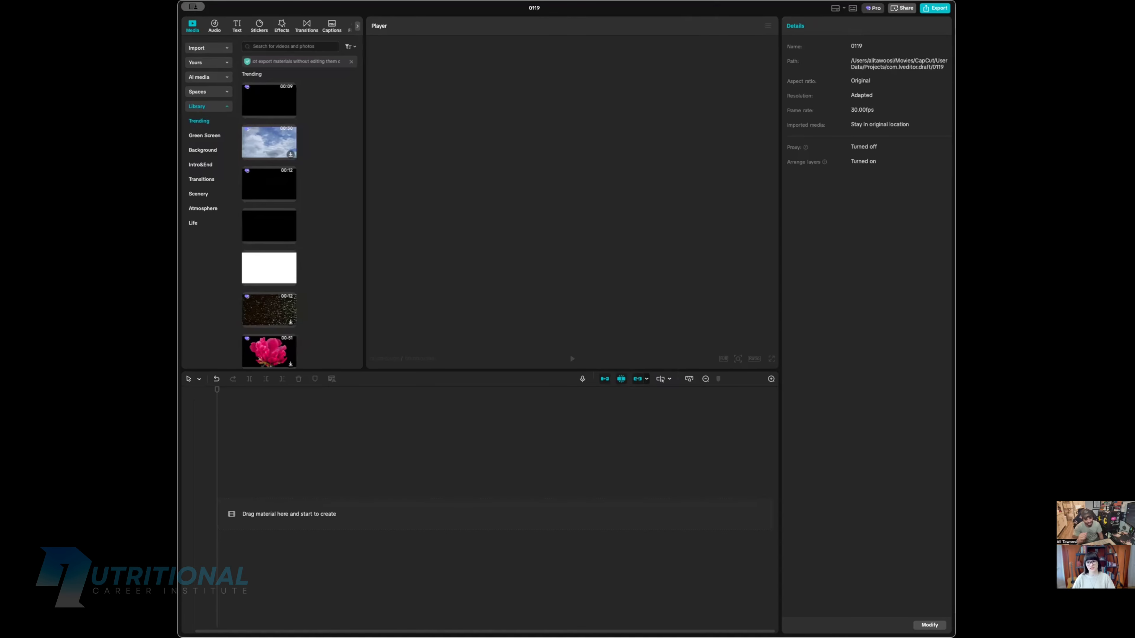
pyautogui.press('super+Tab')
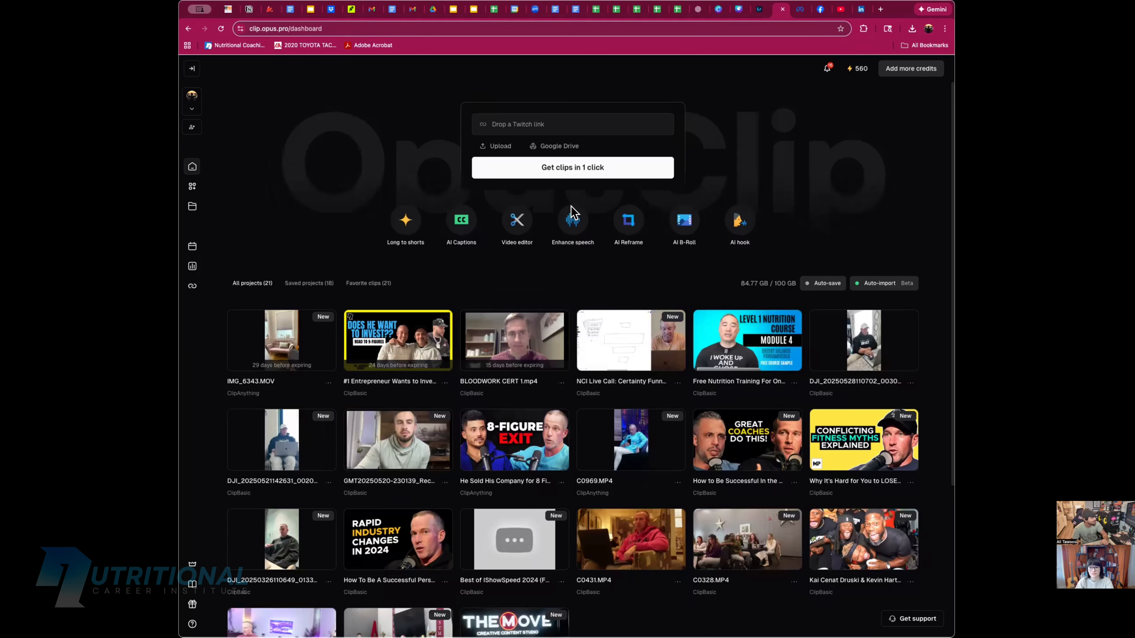
pyautogui.click(274, 342)
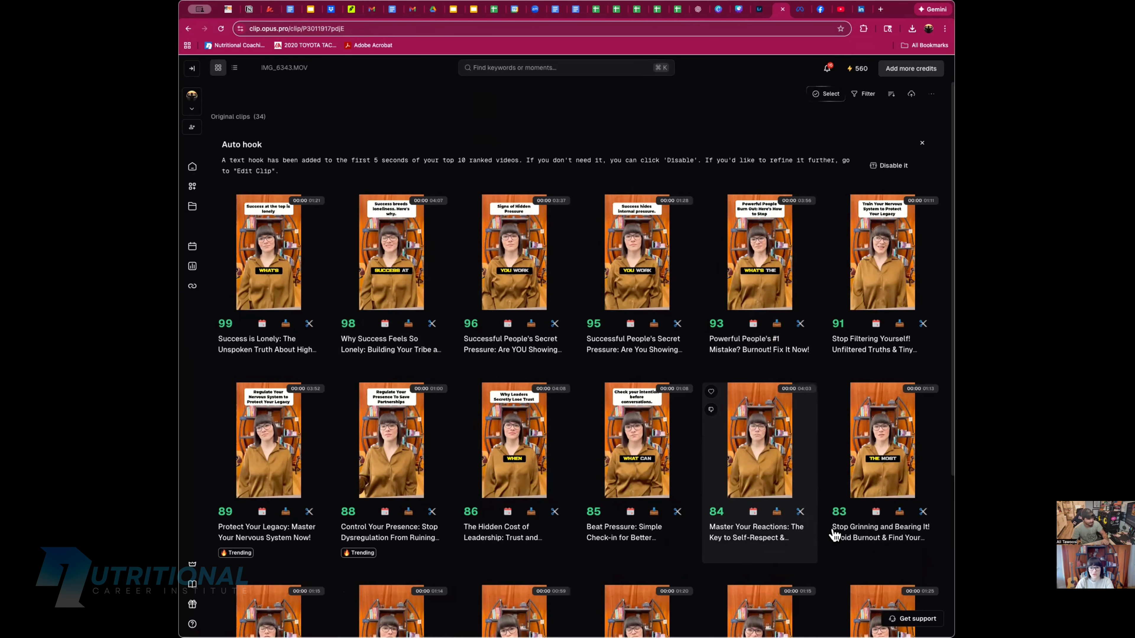
pyautogui.scroll(-15, 494, 375)
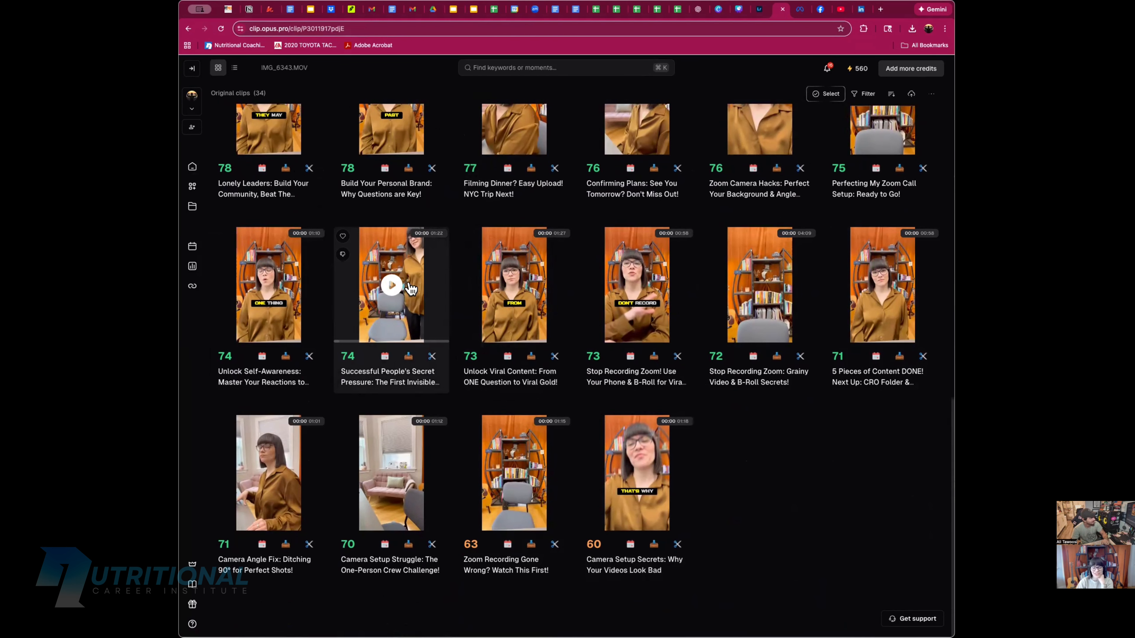
pyautogui.scroll(15, 752, 314)
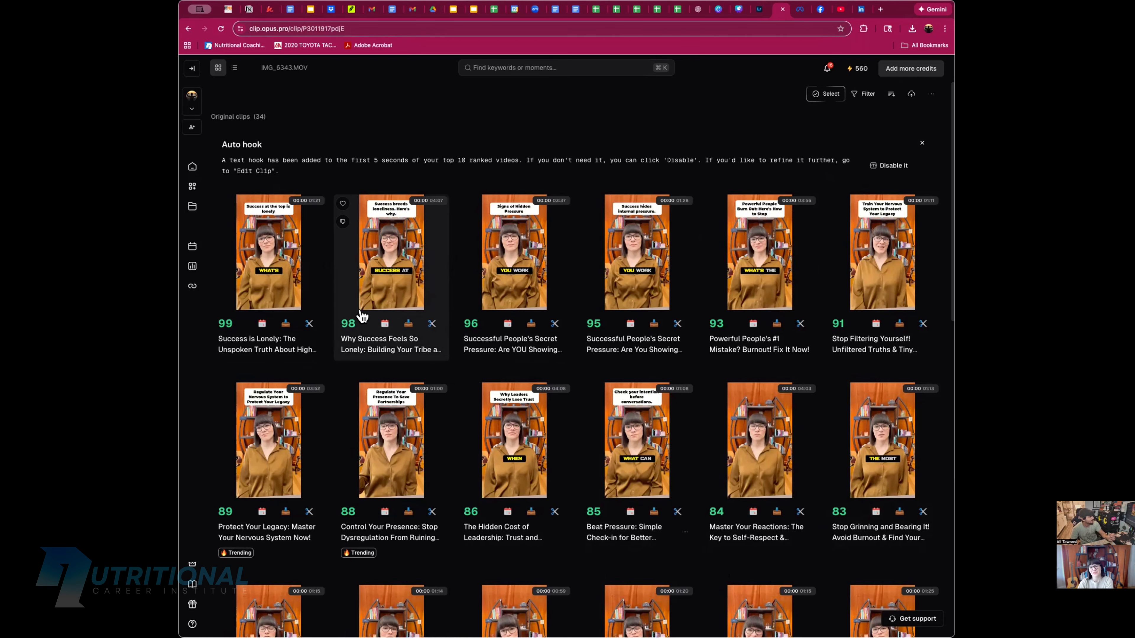
# Step: Preview the top-ranked clip's details, close them and scan the rest of the clip list
pyautogui.click(295, 263)
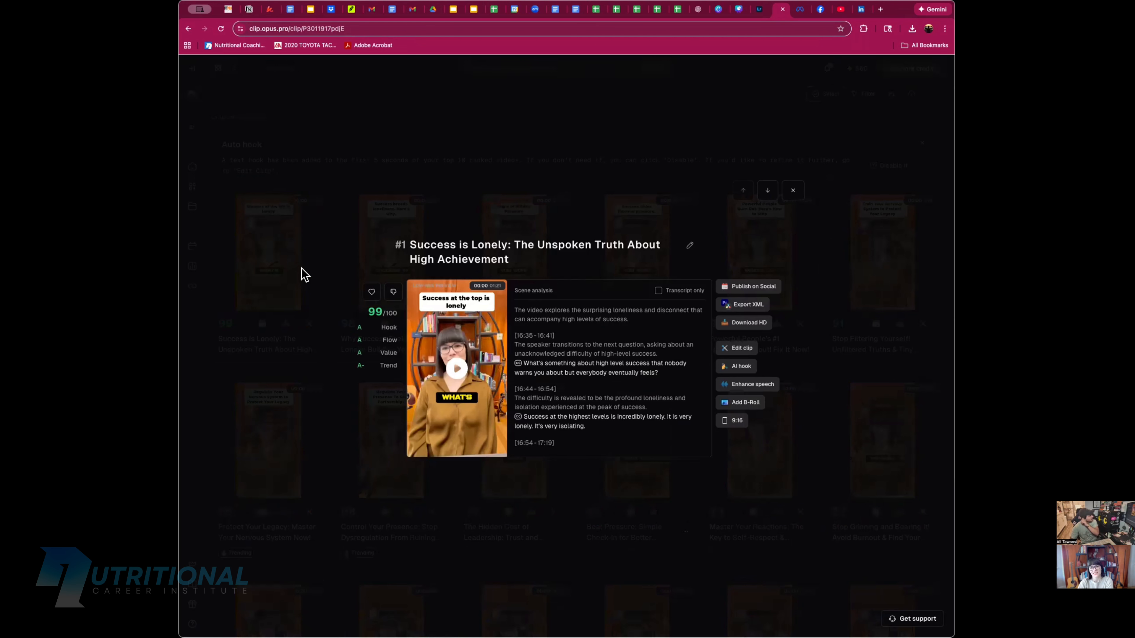
pyautogui.click(306, 272)
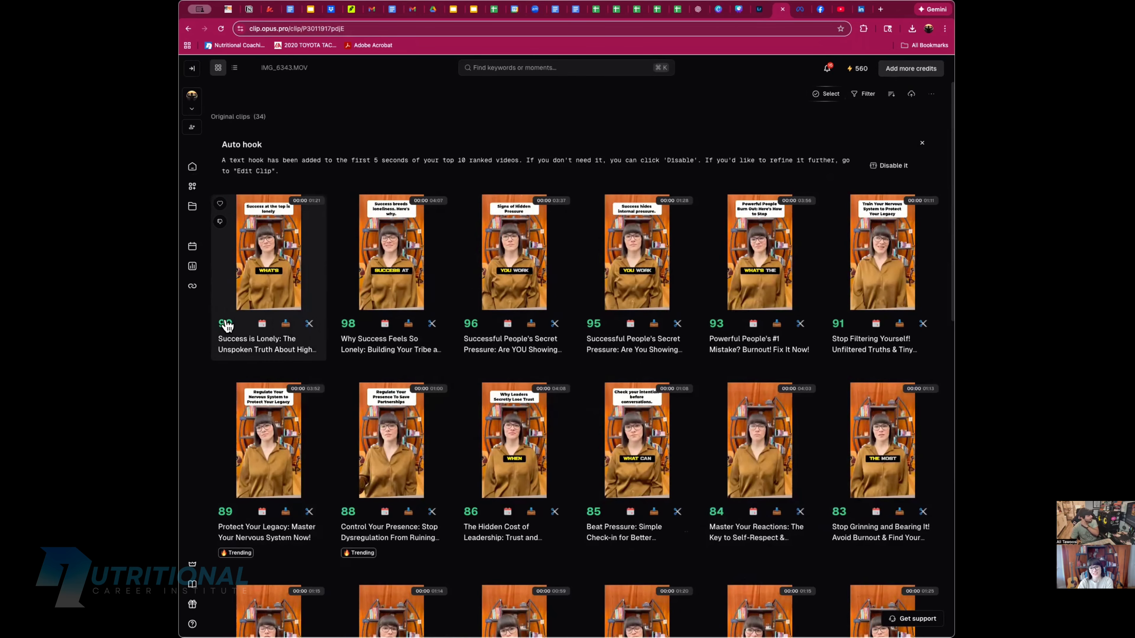
pyautogui.scroll(-15, 635, 434)
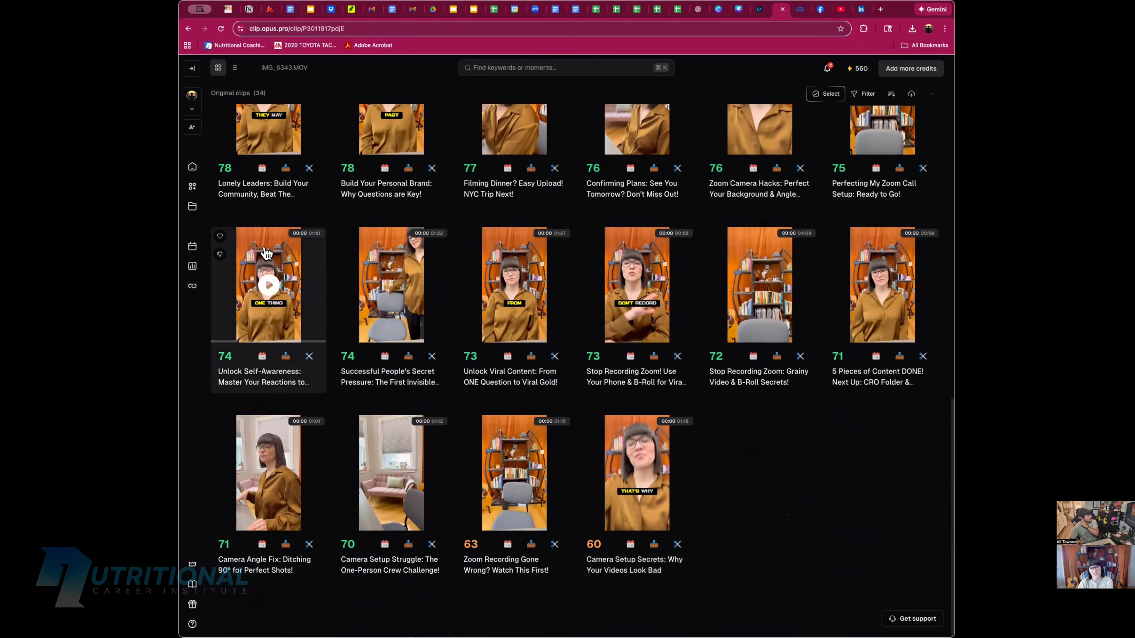
pyautogui.scroll(15, 594, 546)
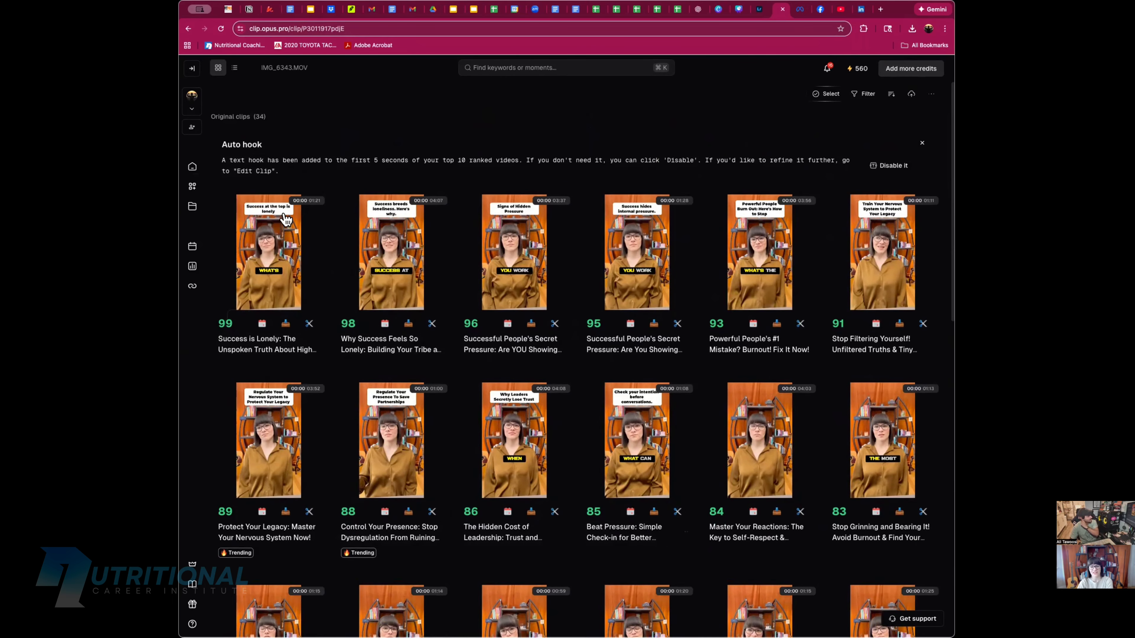
# Step: Open the details of the "Success is Lonely" clip and read through its title and scene analysis
pyautogui.click(225, 326)
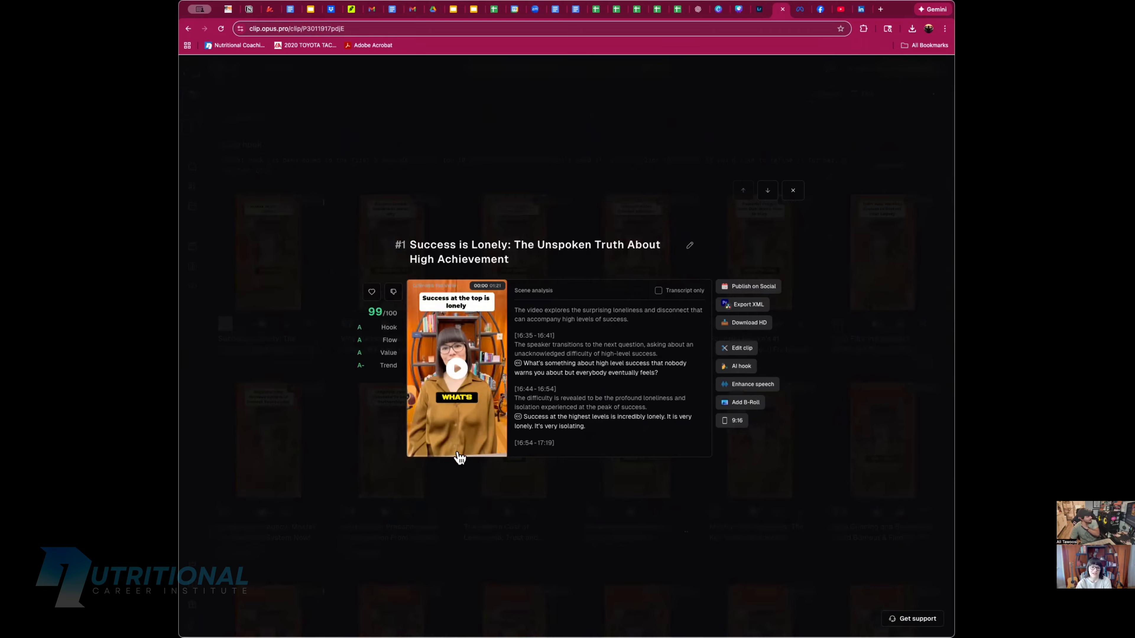
pyautogui.moveTo(383, 326)
pyautogui.moveTo(517, 262); pyautogui.dragTo(407, 243)
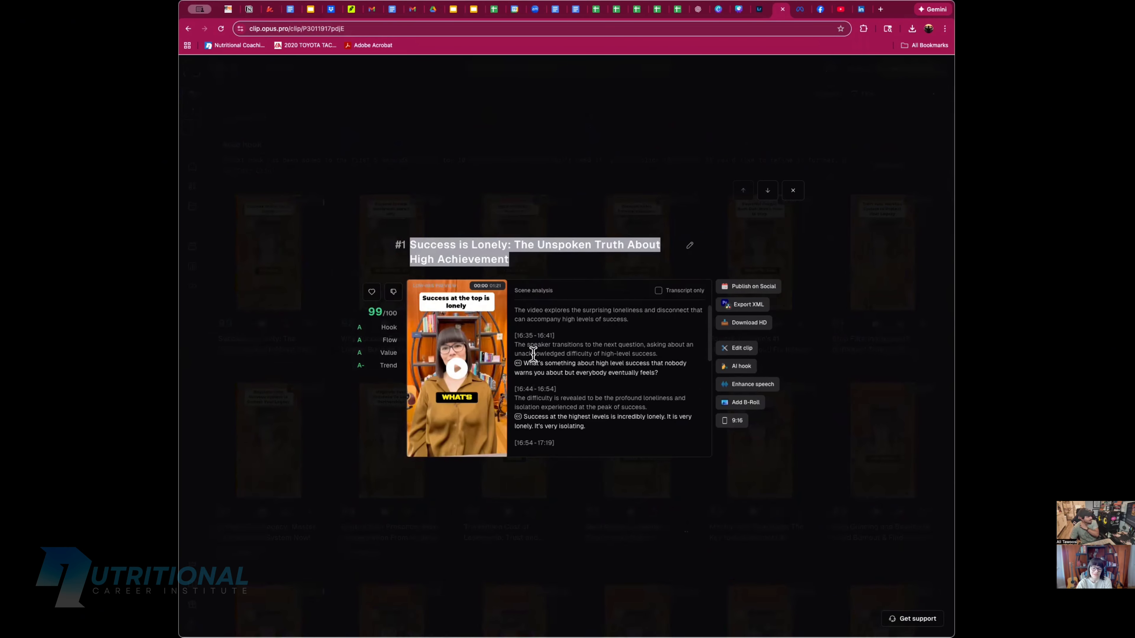
pyautogui.click(547, 356)
pyautogui.scroll(-5, 549, 339)
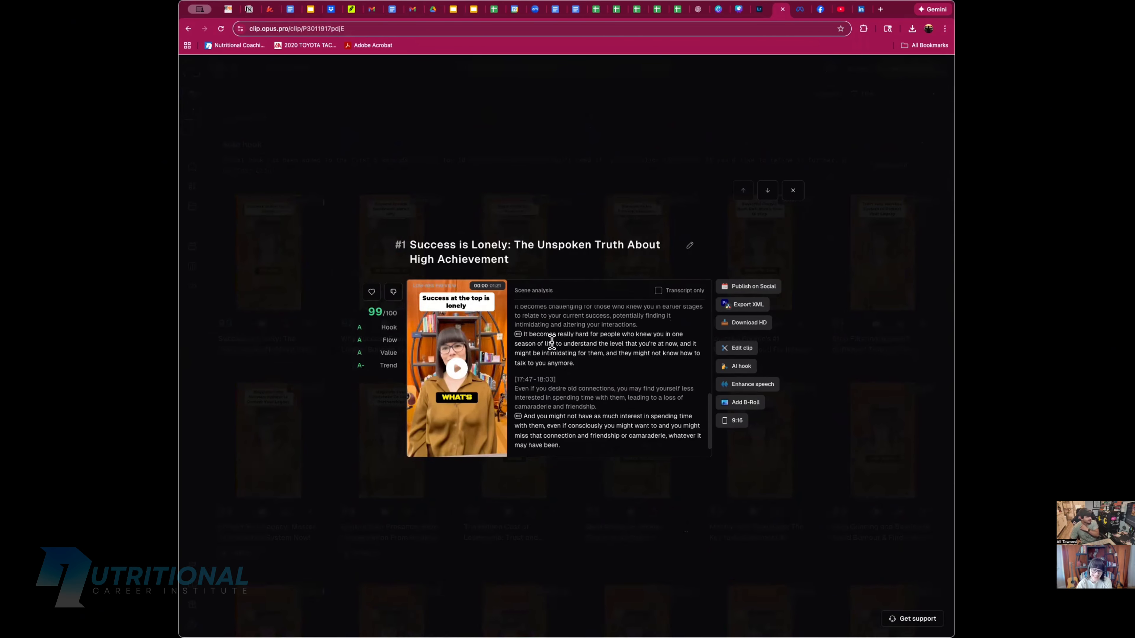
pyautogui.scroll(10, 661, 398)
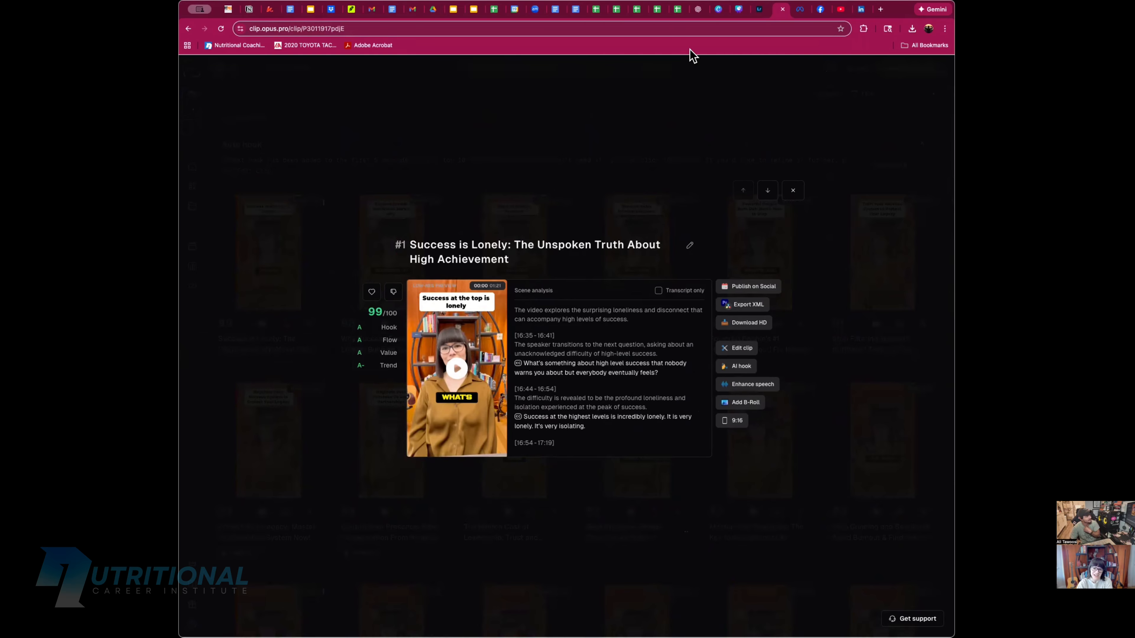
pyautogui.click(699, 9)
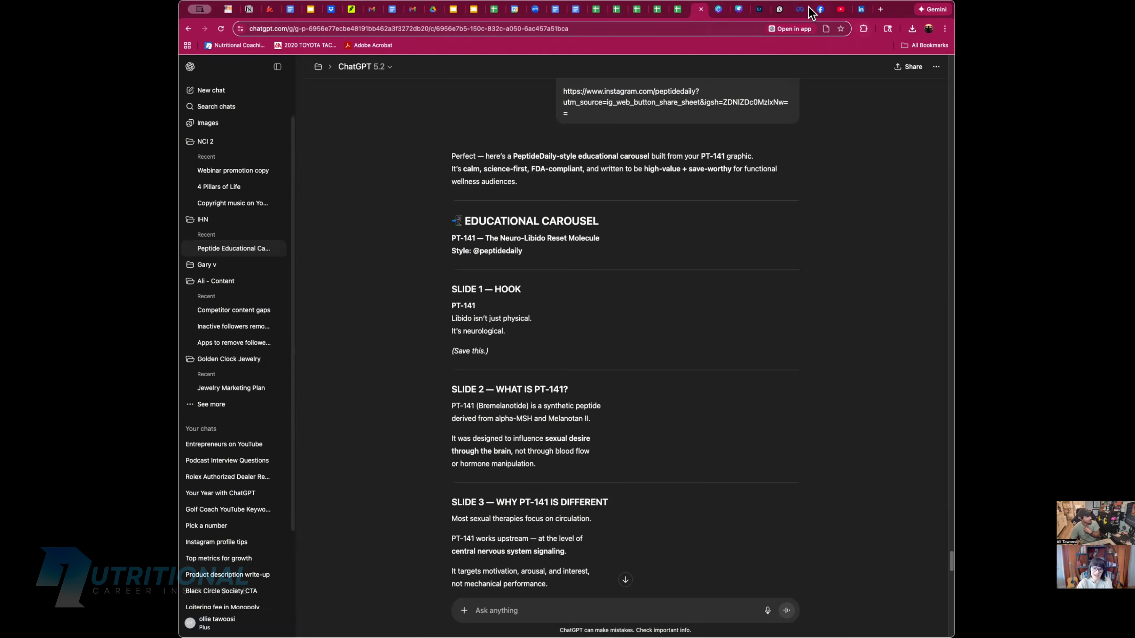
pyautogui.click(862, 10)
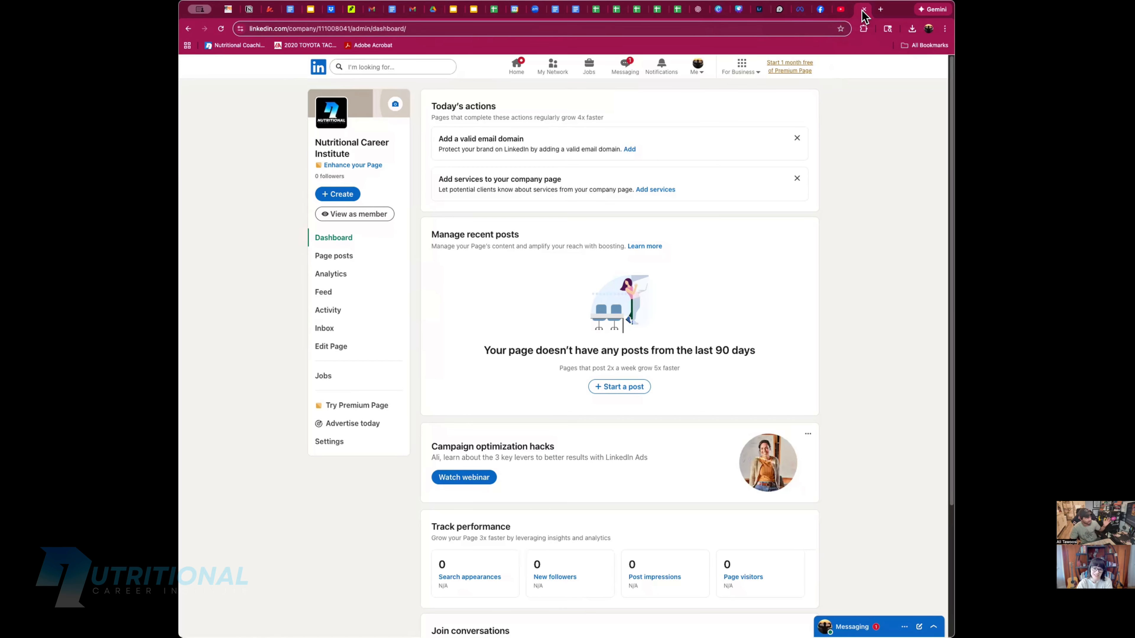
pyautogui.click(782, 10)
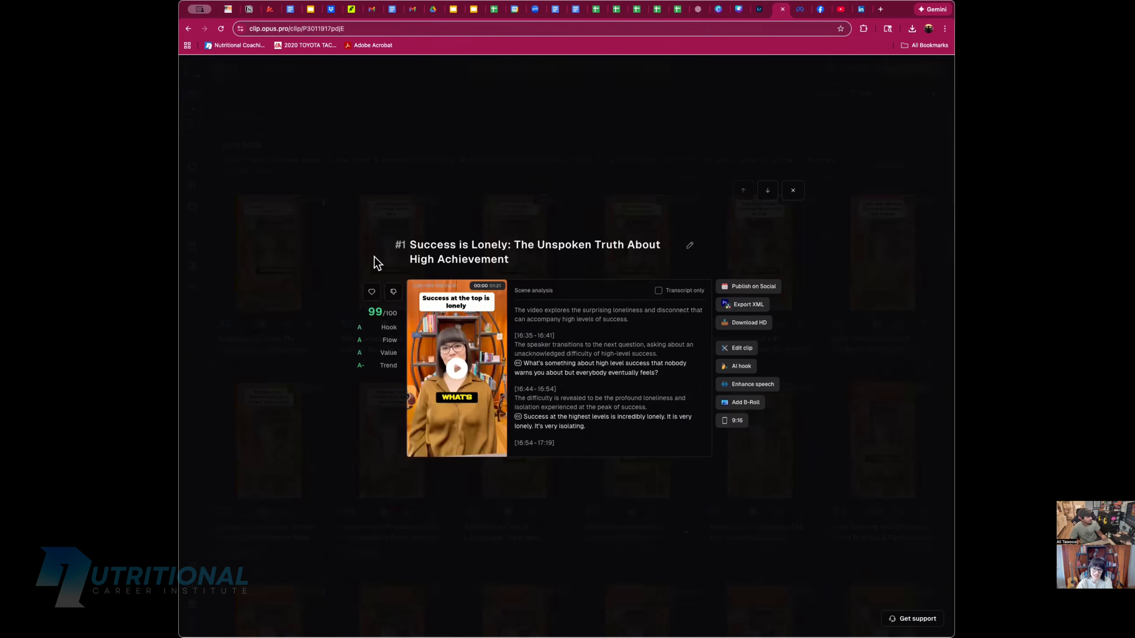
# Step: Open the "Success is Lonely" clip for editing and remove its captions and the "Success at the top is lonely" text overlay
pyautogui.click(748, 351)
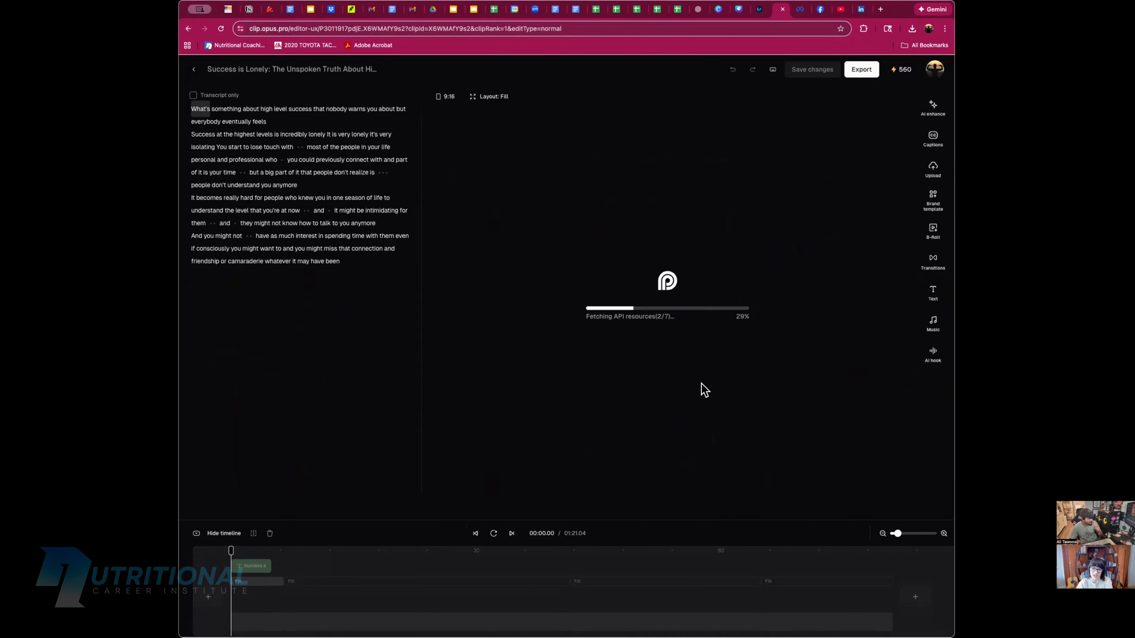
pyautogui.click(944, 144)
pyautogui.click(832, 160)
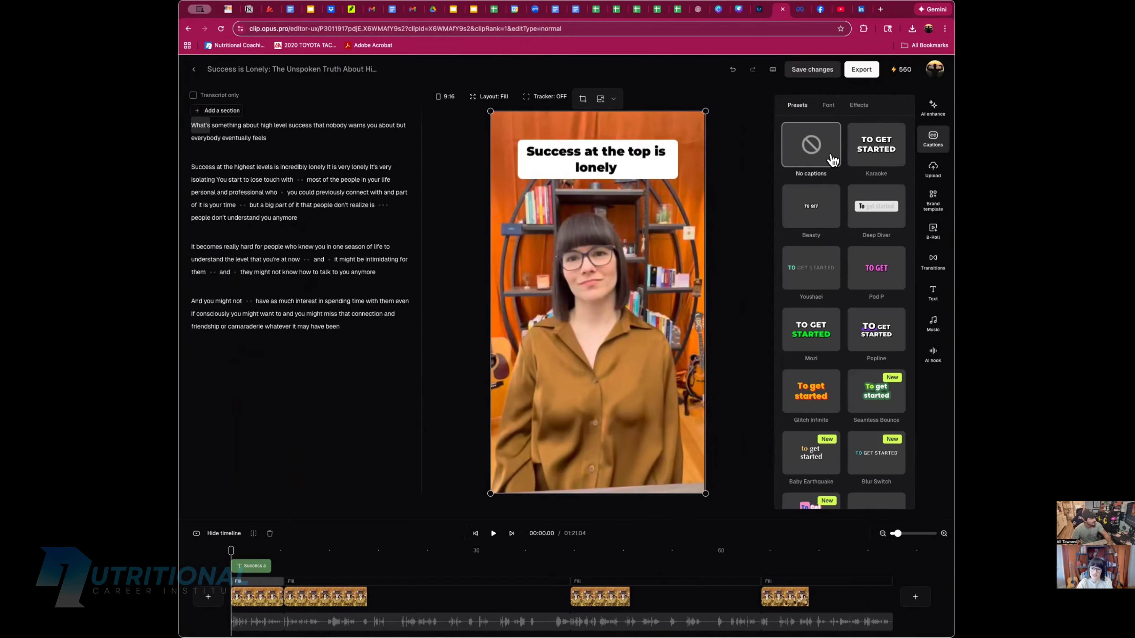
pyautogui.click(622, 167)
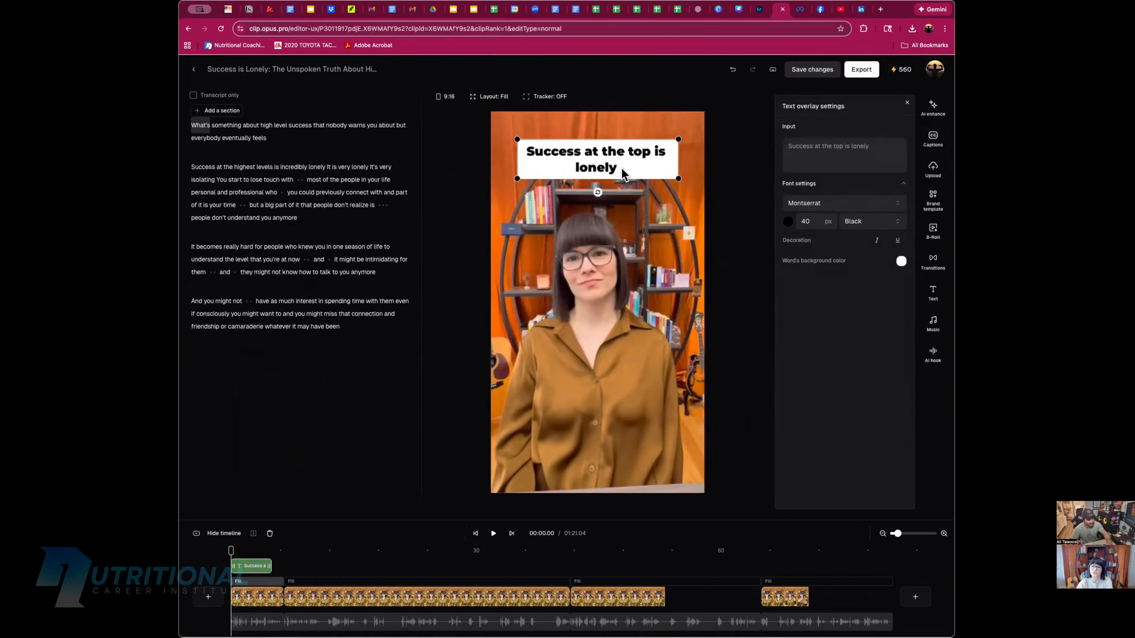
pyautogui.press('Delete')
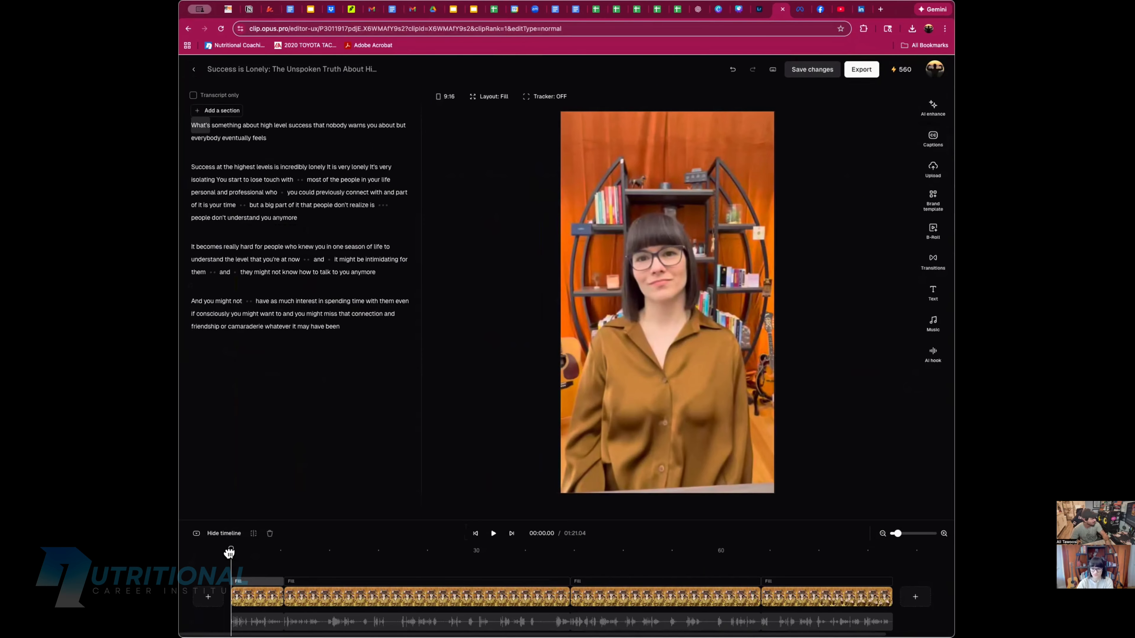
# Step: Extend the second segment's start slightly earlier, restoring the pause before "Success at the highest levels", and play back the cut
pyautogui.moveTo(229, 553)
pyautogui.mouseDown()
pyautogui.moveTo(248, 552)
pyautogui.moveTo(229, 554)
pyautogui.mouseUp()
pyautogui.click(284, 561)
pyautogui.scroll(2, 330, 560)
pyautogui.click(326, 559)
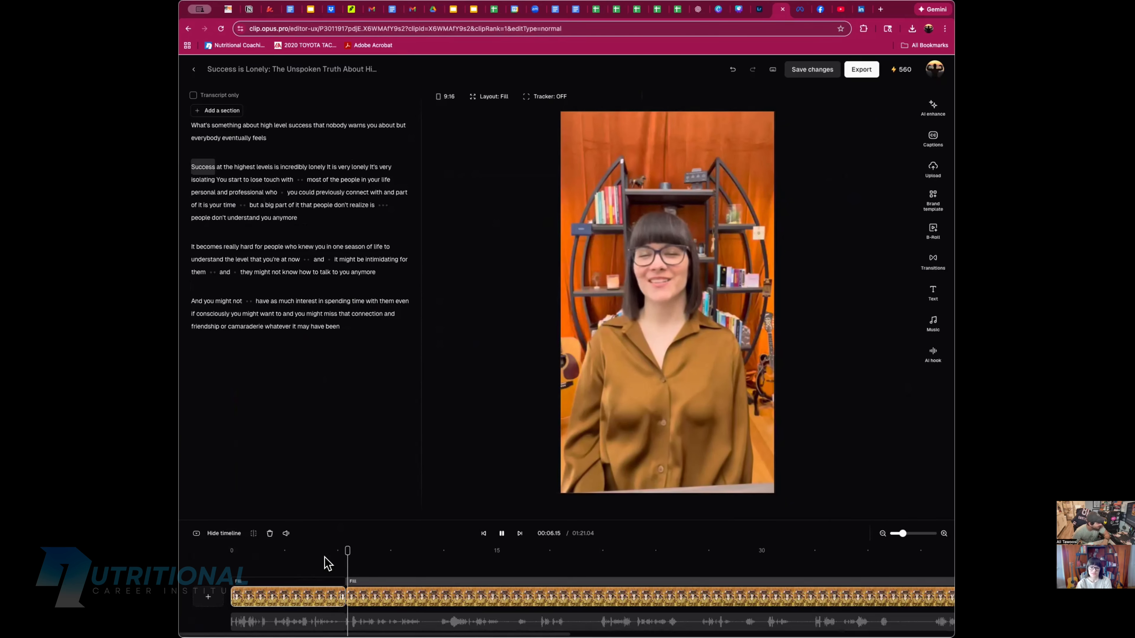
pyautogui.click(368, 596)
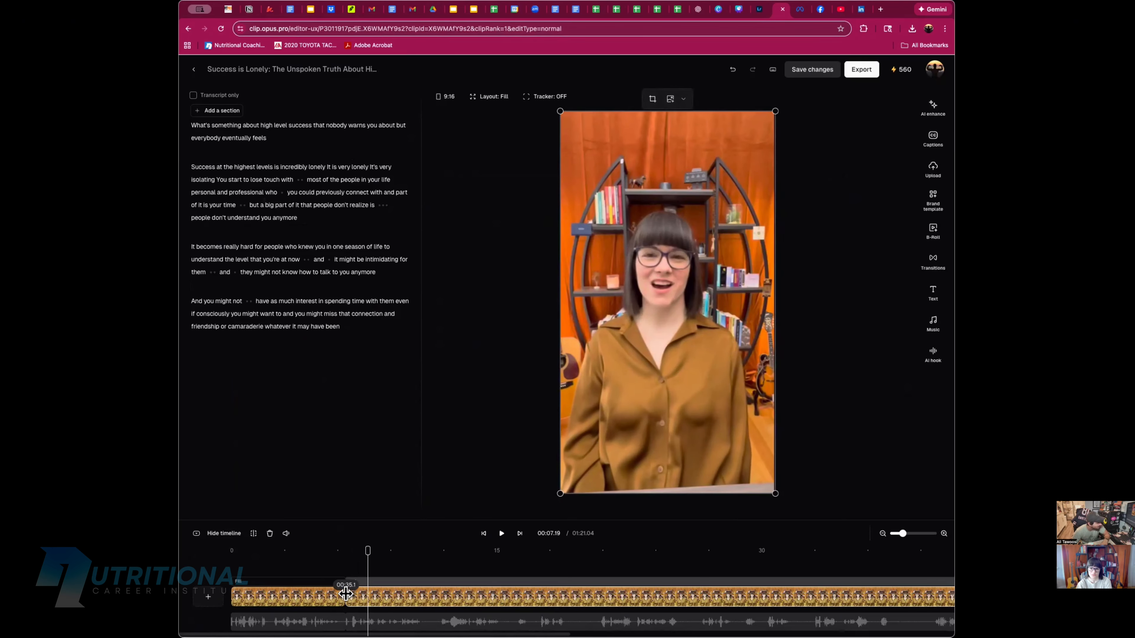
pyautogui.moveTo(346, 593); pyautogui.dragTo(341, 591)
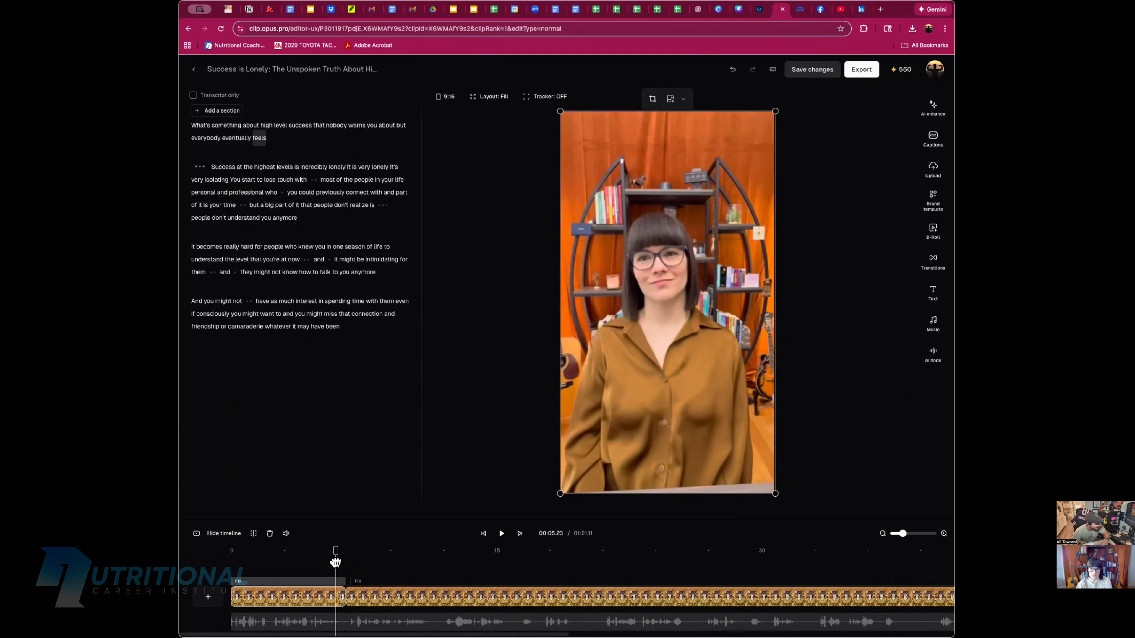
pyautogui.click(343, 588)
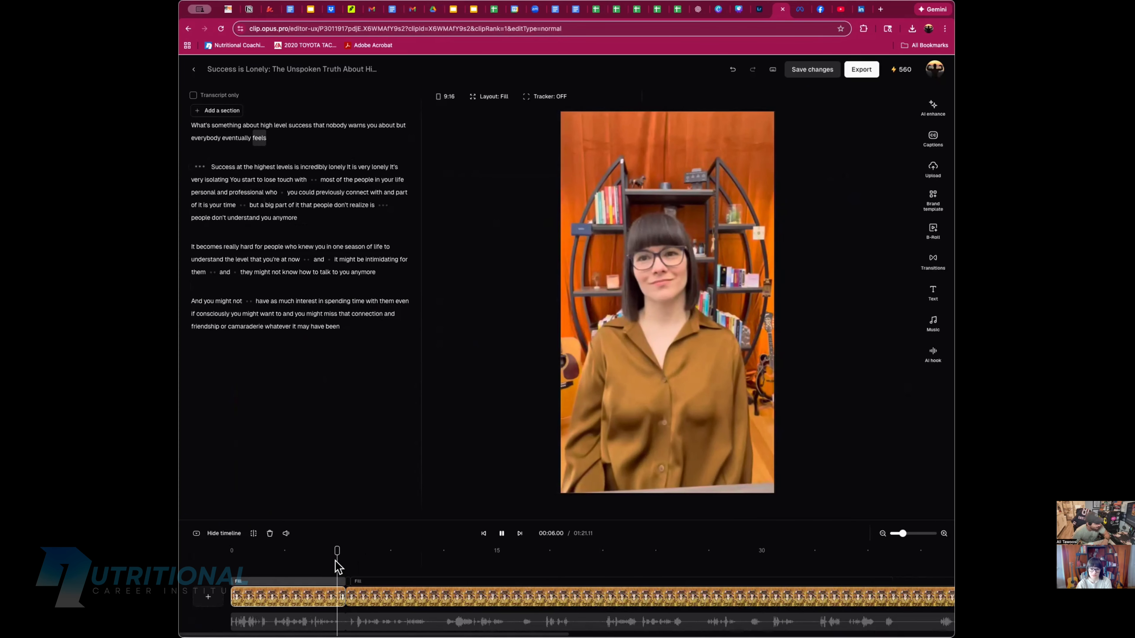
# Step: Extend the third segment's start slightly earlier, restoring the pause before "It becomes really hard", and play back the cut
pyautogui.click(590, 590)
pyautogui.hscroll(5, 592, 593)
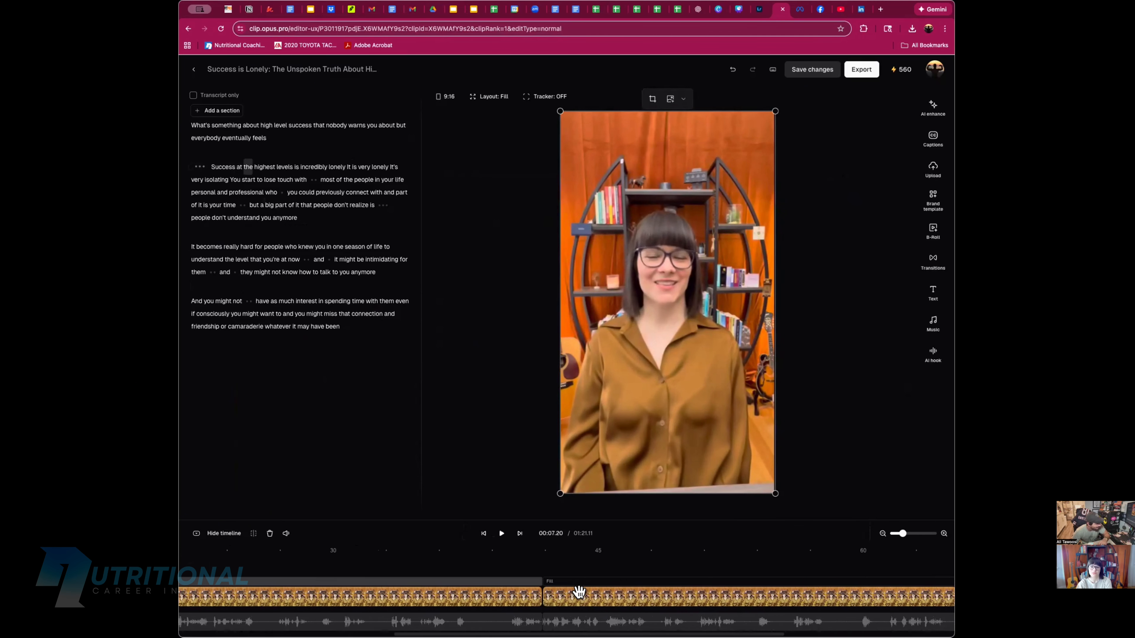
pyautogui.click(523, 556)
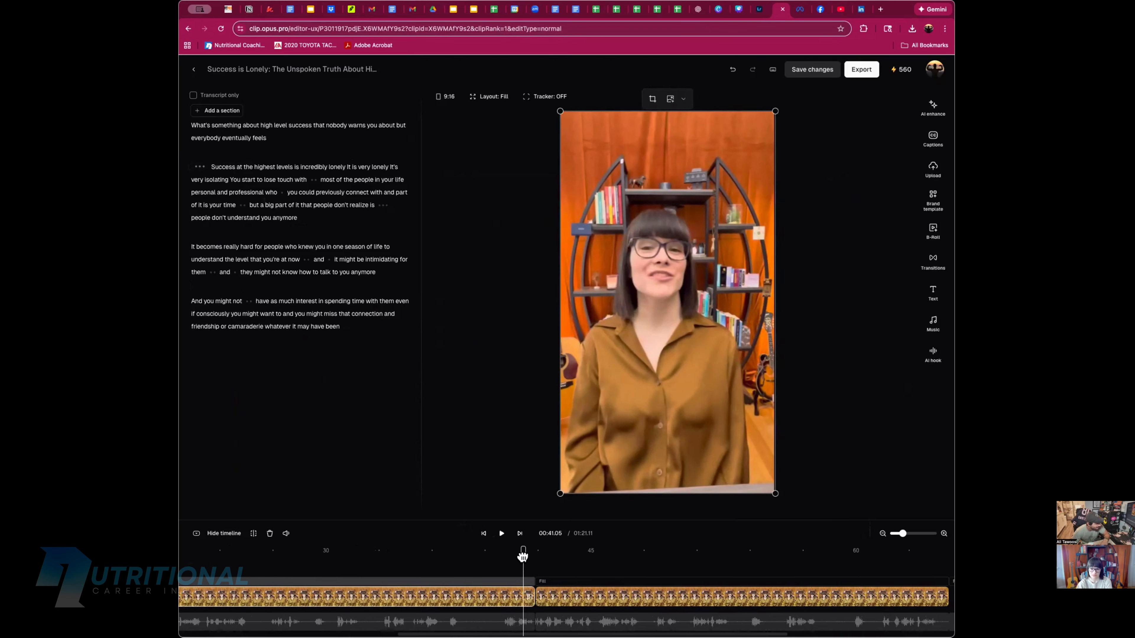
pyautogui.click(541, 597)
pyautogui.moveTo(538, 597); pyautogui.dragTo(526, 593)
pyautogui.press('space')
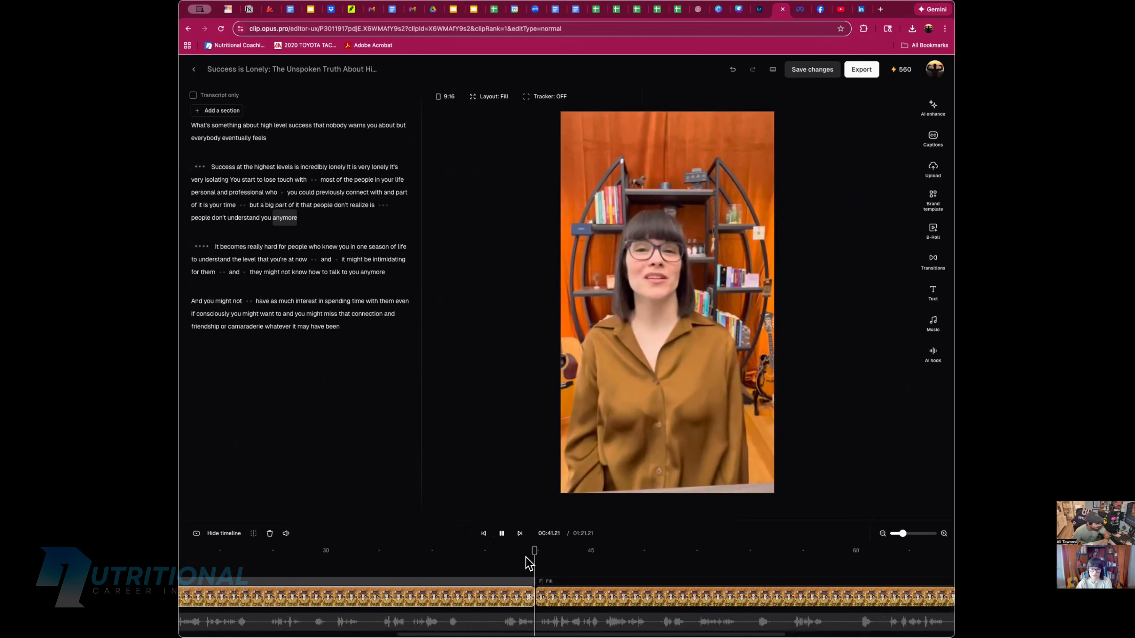
# Step: Extend the last segment's start slightly earlier, restoring the pause before "And you might not", and play back the cut
pyautogui.click(613, 589)
pyautogui.hscroll(10, 612, 581)
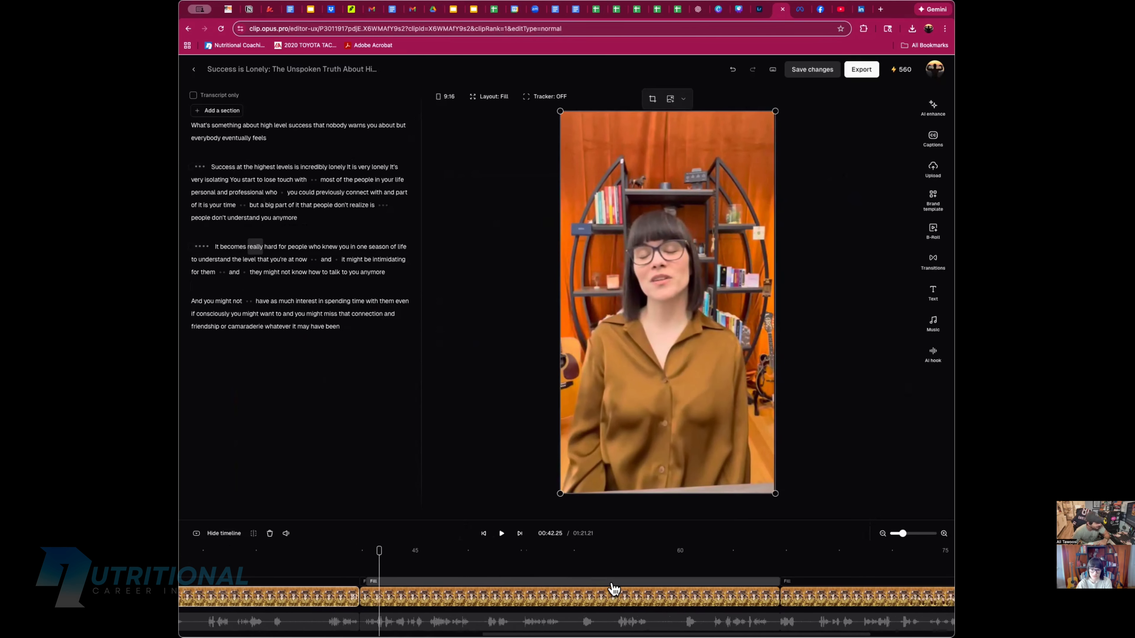
pyautogui.click(605, 559)
pyautogui.press('space')
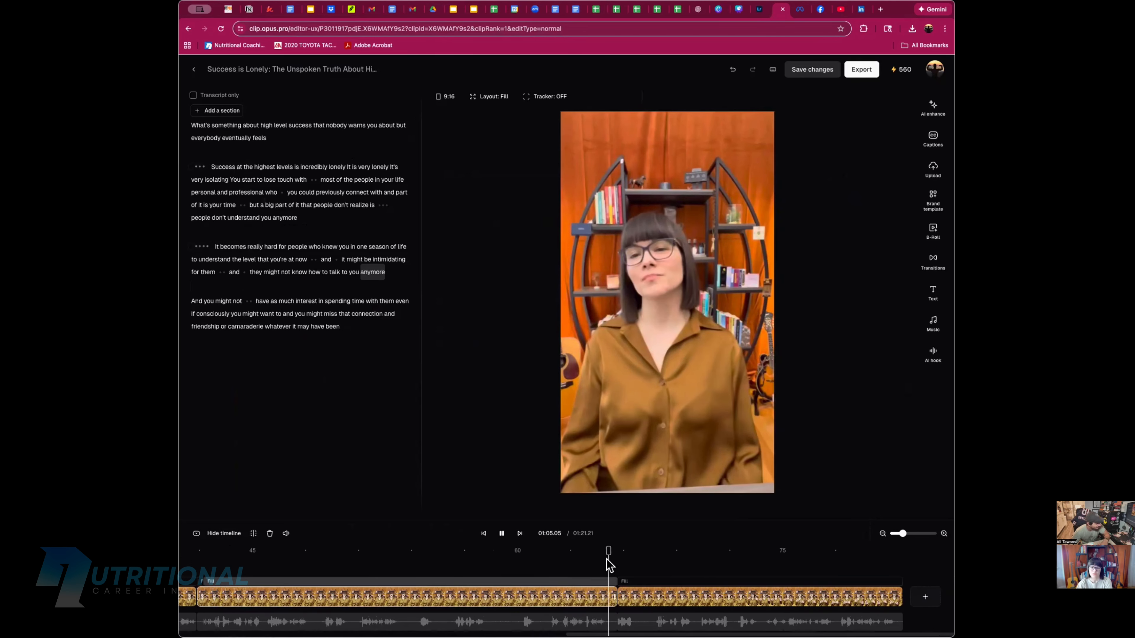
pyautogui.press('space')
pyautogui.click(627, 595)
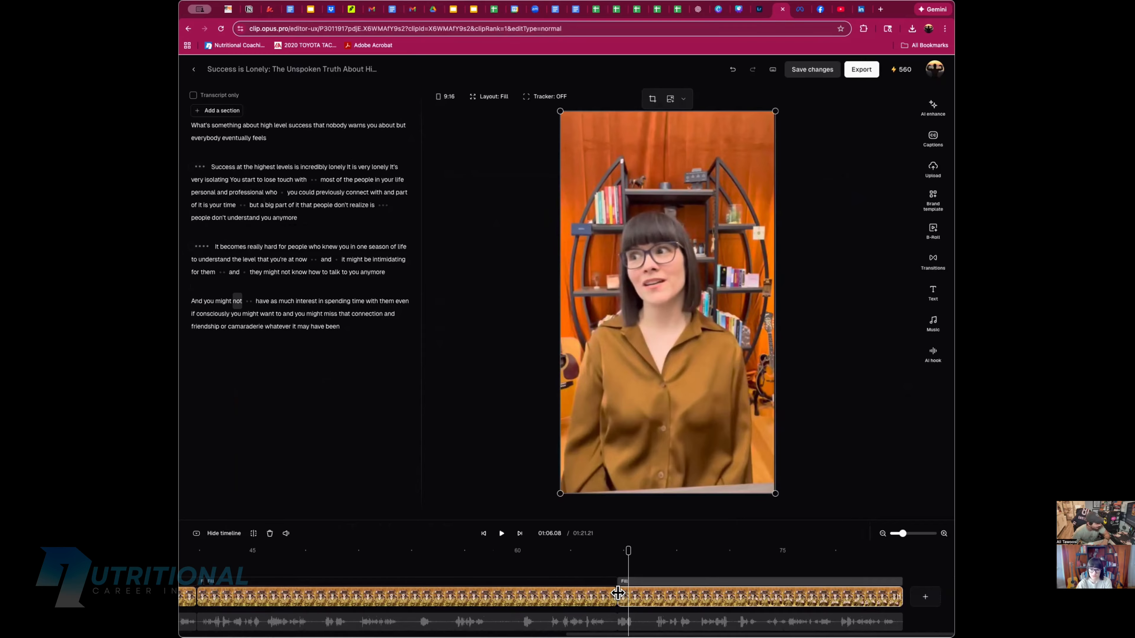
pyautogui.moveTo(621, 594); pyautogui.dragTo(615, 595)
pyautogui.click(609, 552)
pyautogui.press('space')
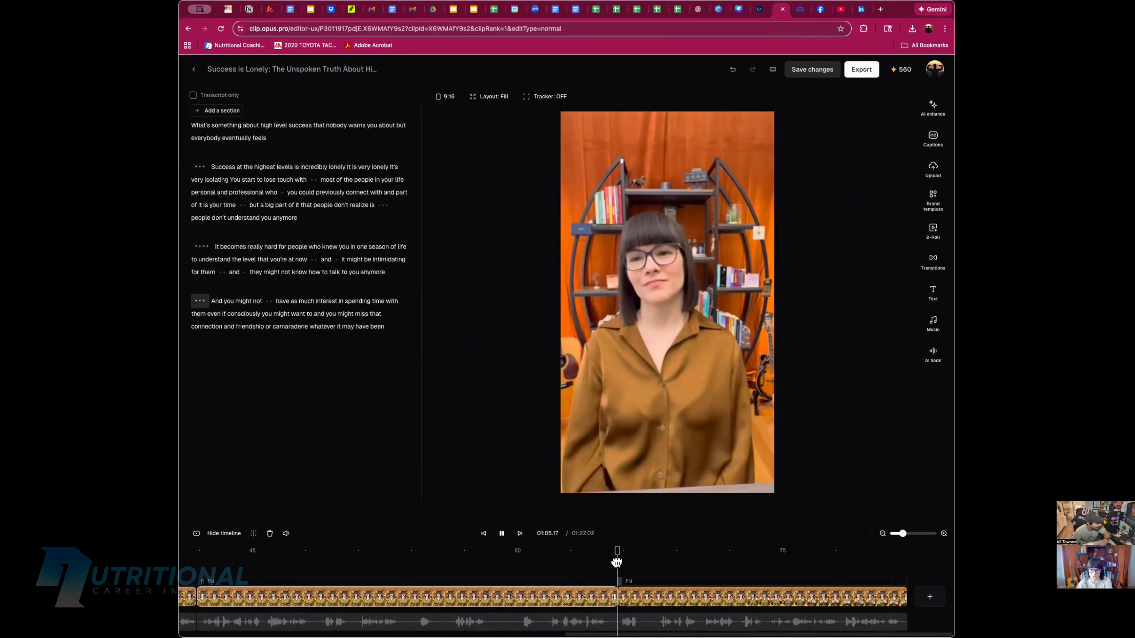
# Step: Stop playback and add the closing line "There's there's a disconnect now" to the end of the clip
pyautogui.press('space')
pyautogui.scroll(-1, 624, 567)
pyautogui.scroll(-1, 625, 569)
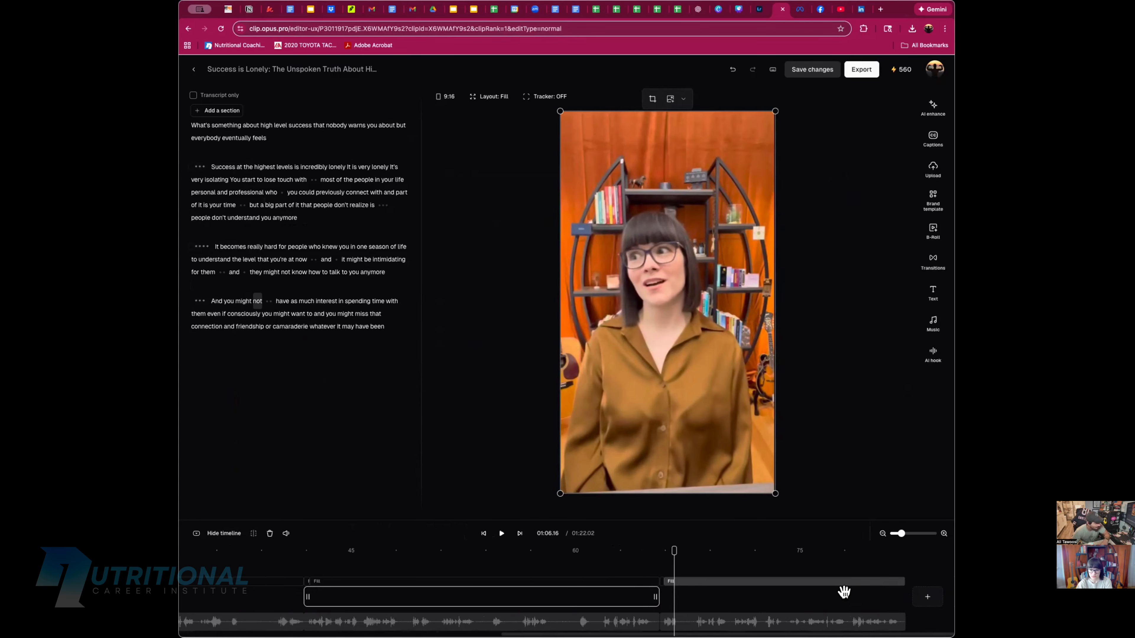
pyautogui.scroll(-3, 663, 580)
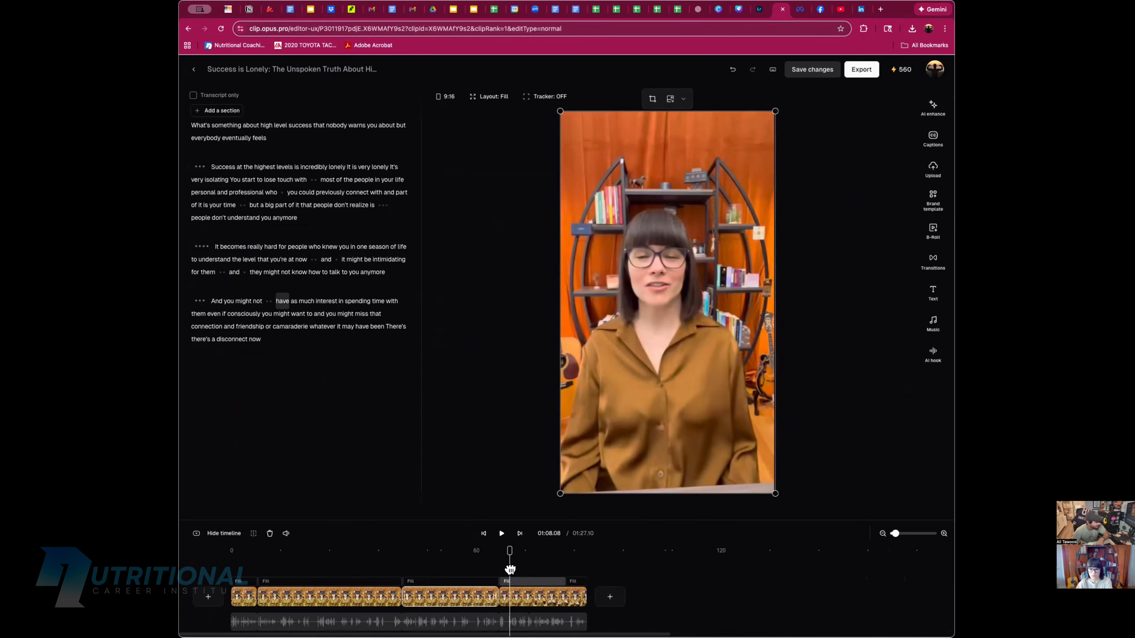
# Step: Return to the start of the clip and download it as an HD video
pyautogui.moveTo(498, 563); pyautogui.dragTo(197, 562)
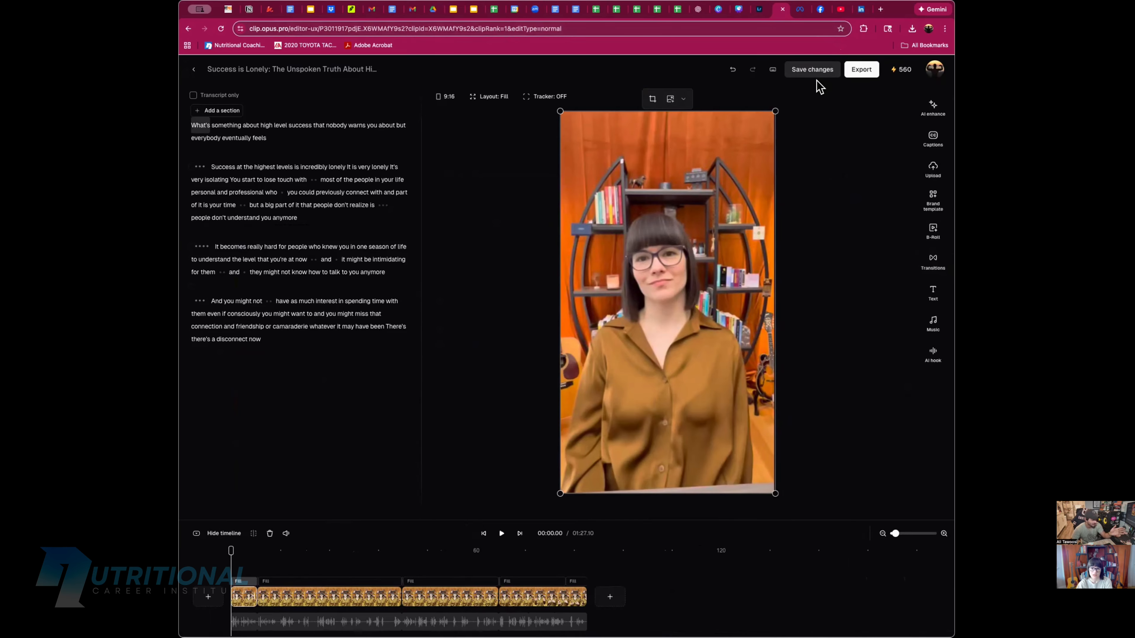
pyautogui.click(854, 71)
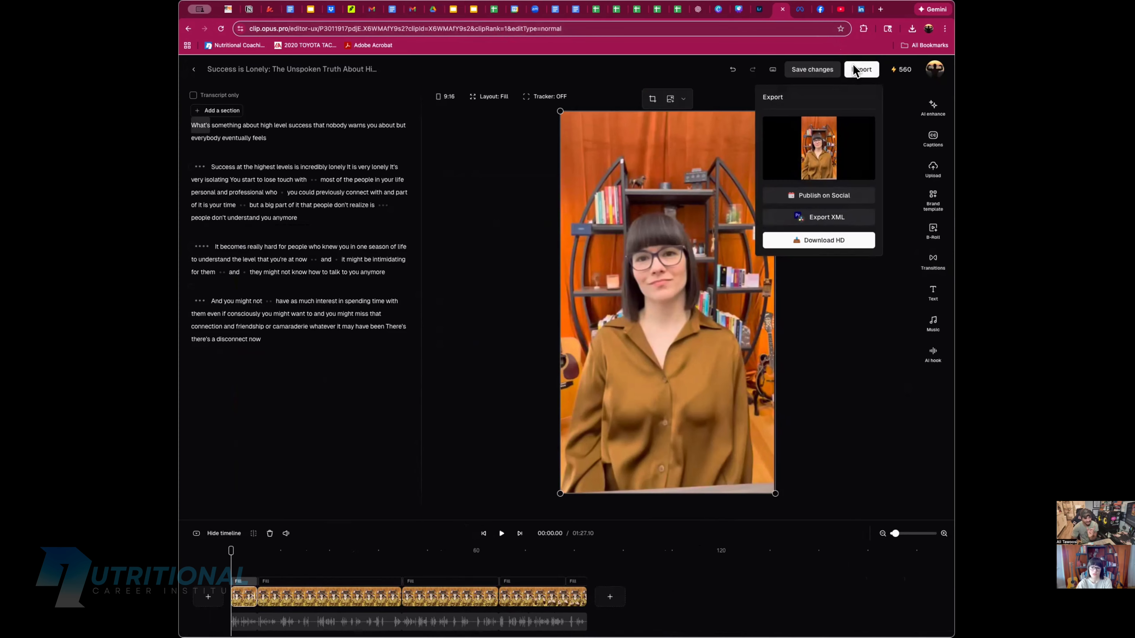
pyautogui.click(818, 241)
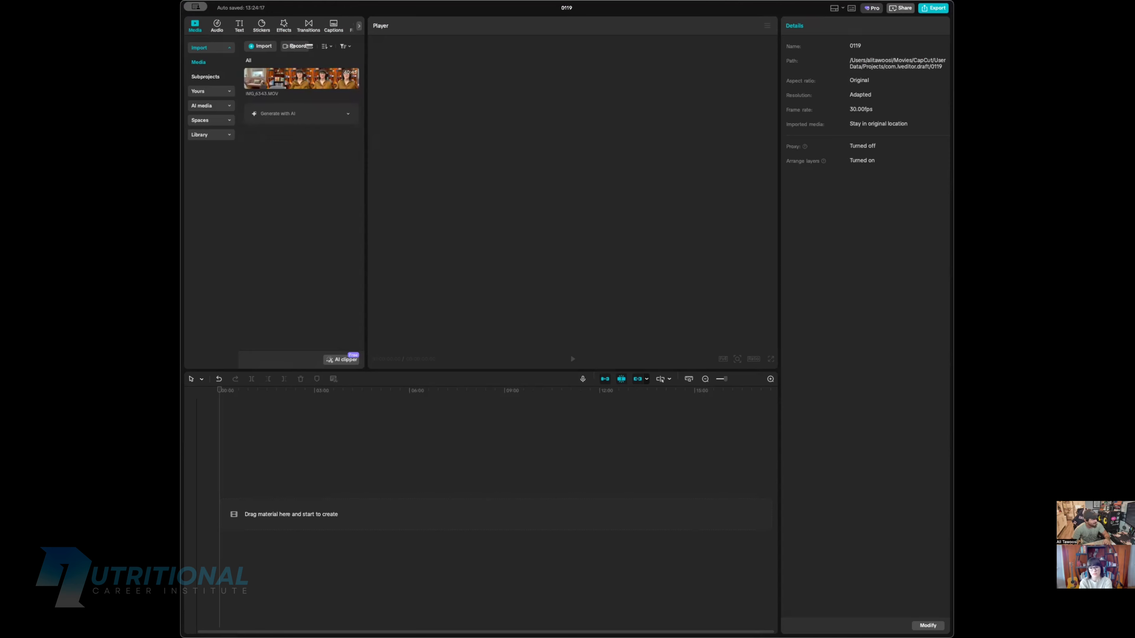
# Step: Switch to CapCut and add the downloaded "Success is Lonely" video to the empty timeline of project 0119
pyautogui.moveTo(337, 494); pyautogui.dragTo(253, 513)
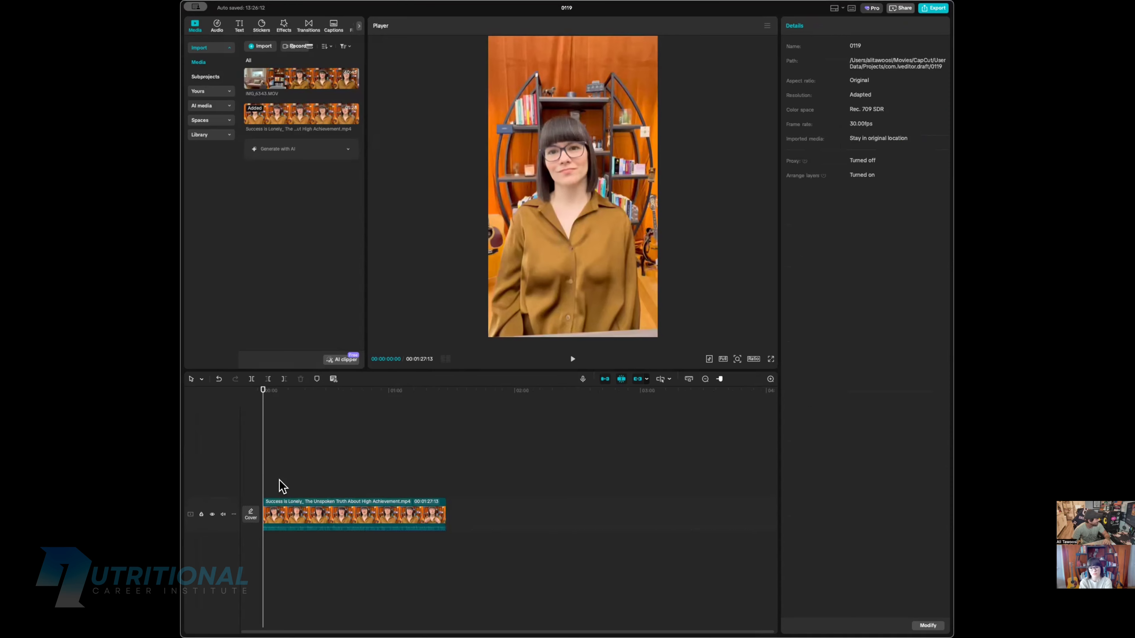
pyautogui.scroll(5, 264, 481)
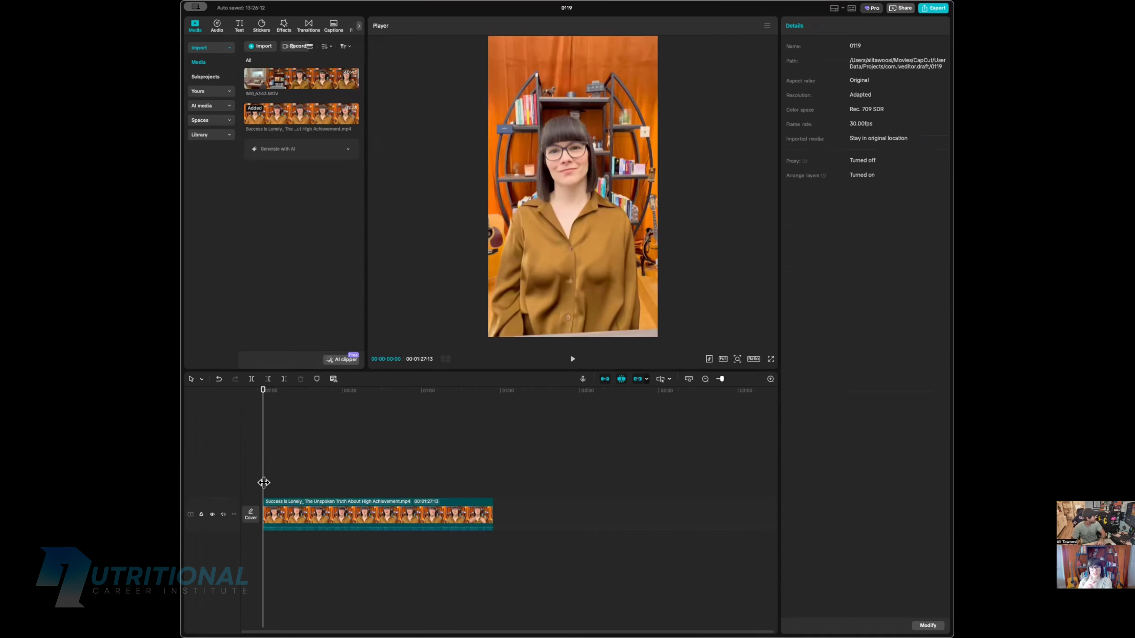
pyautogui.scroll(-1, 264, 482)
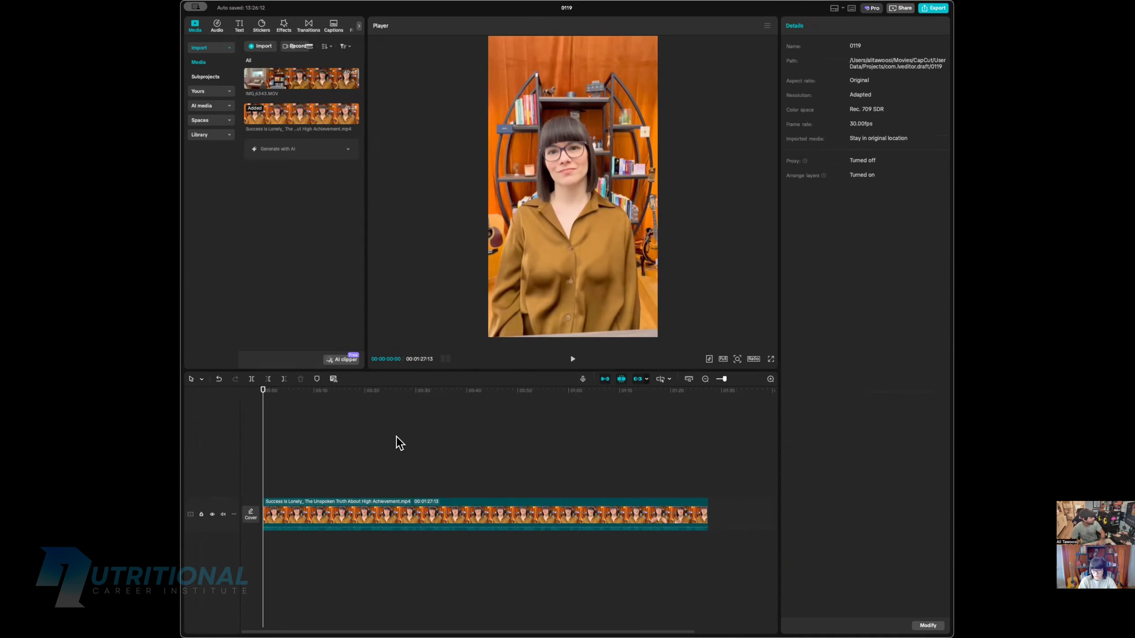
# Step: Play through the opening to find where the answer starts and split the video at 00:00:06:19
pyautogui.scroll(2, 399, 442)
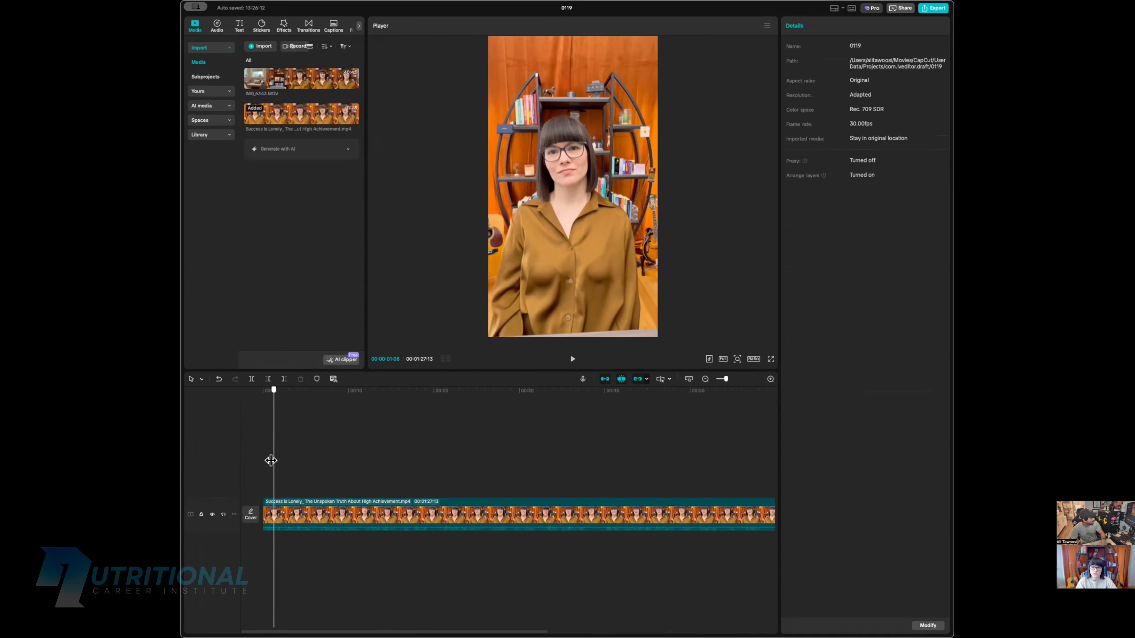
pyautogui.moveTo(256, 449); pyautogui.dragTo(295, 471)
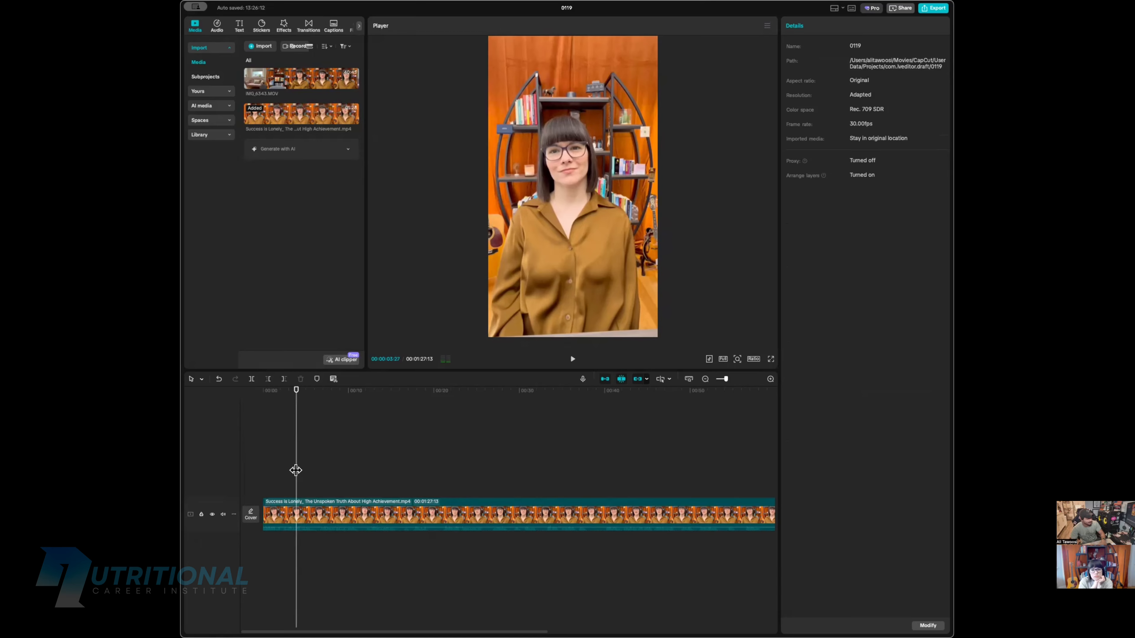
pyautogui.press('space')
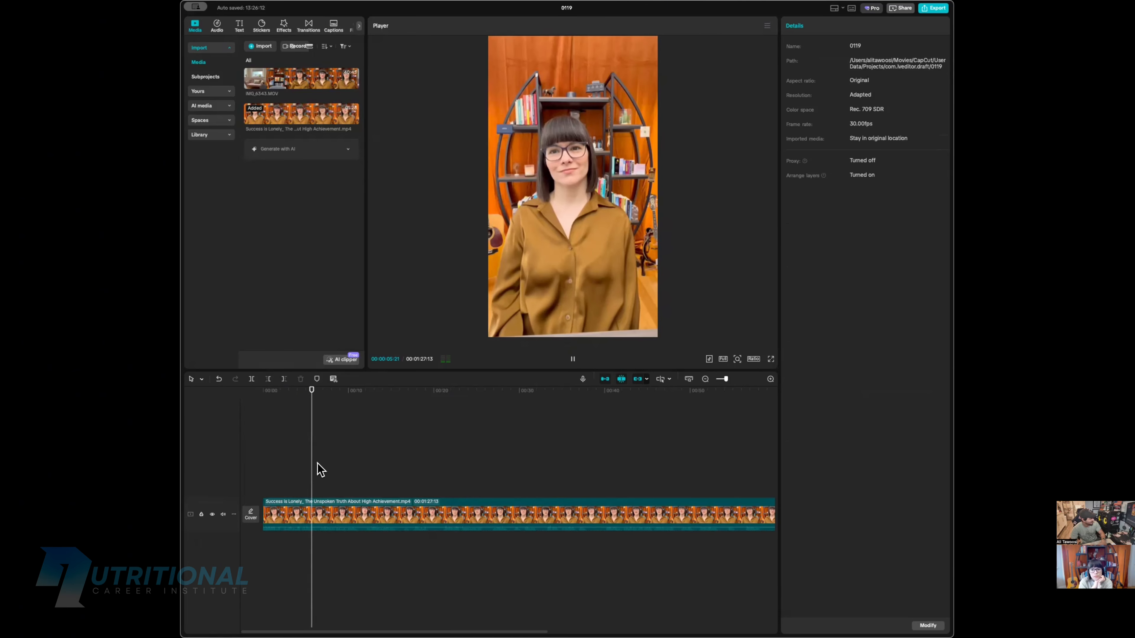
pyautogui.press('space')
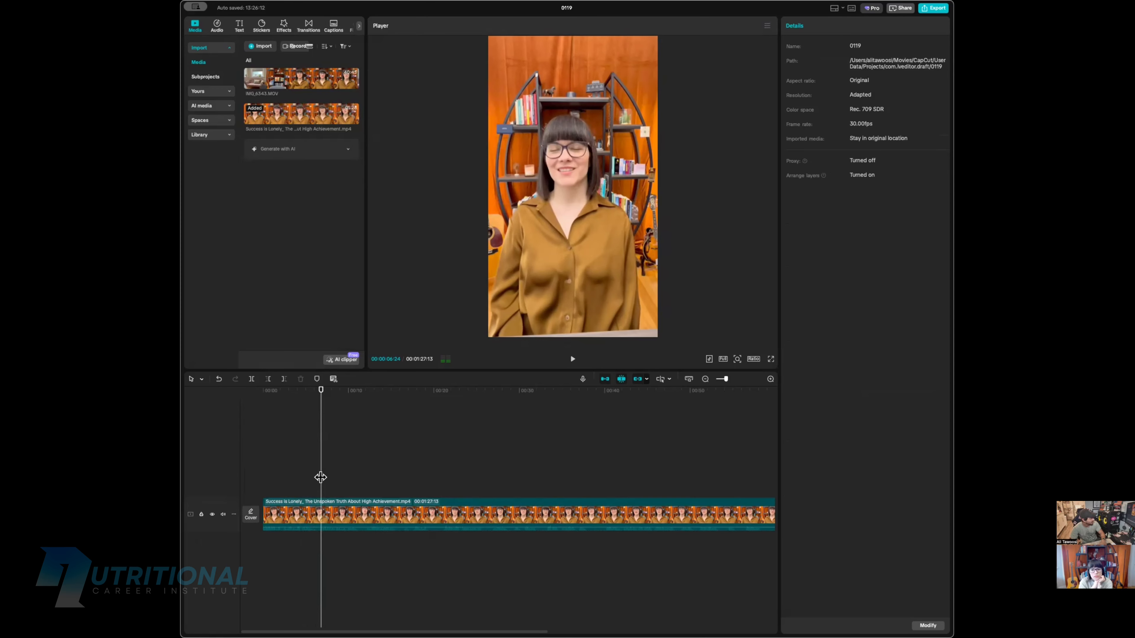
pyautogui.moveTo(320, 477); pyautogui.dragTo(319, 477)
pyautogui.scroll(3, 319, 478)
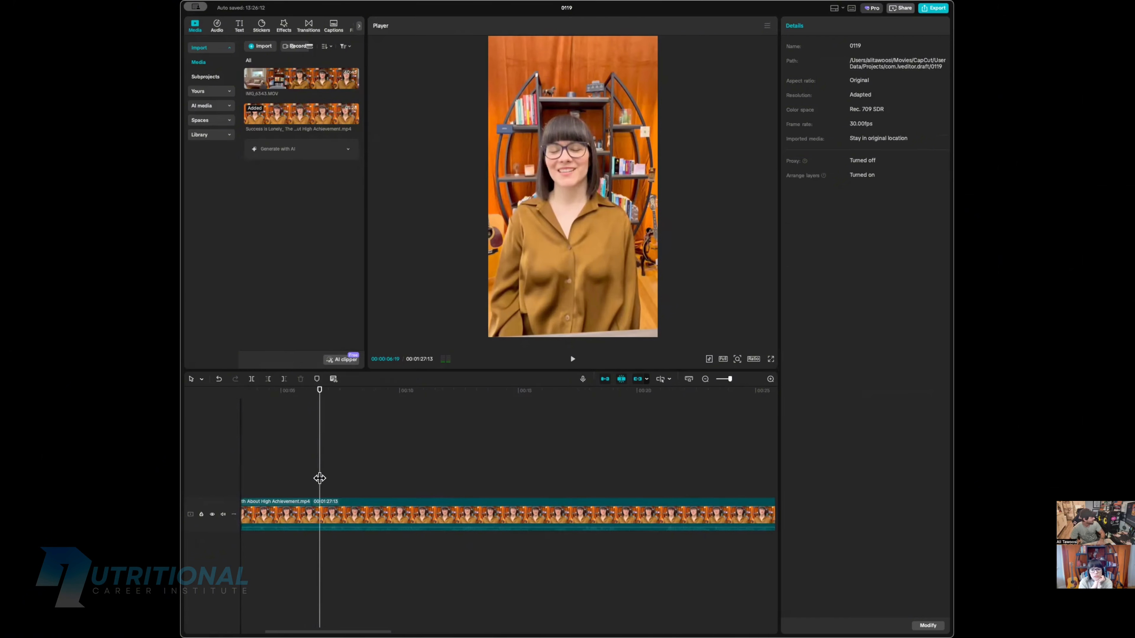
pyautogui.scroll(3, 320, 478)
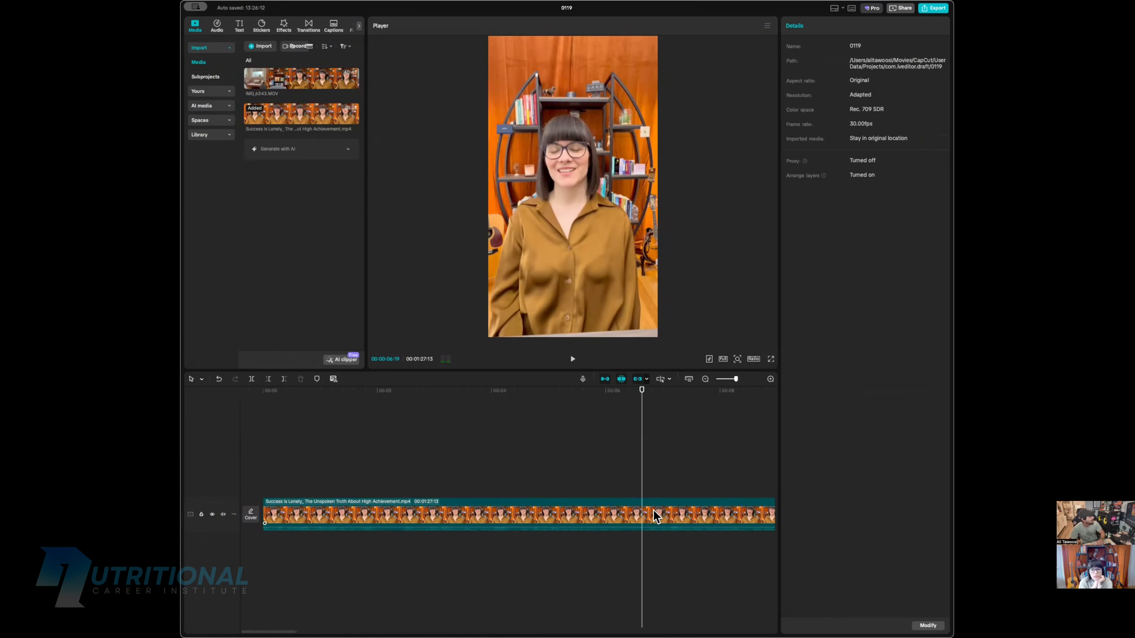
pyautogui.click(648, 517)
pyautogui.press('super+b')
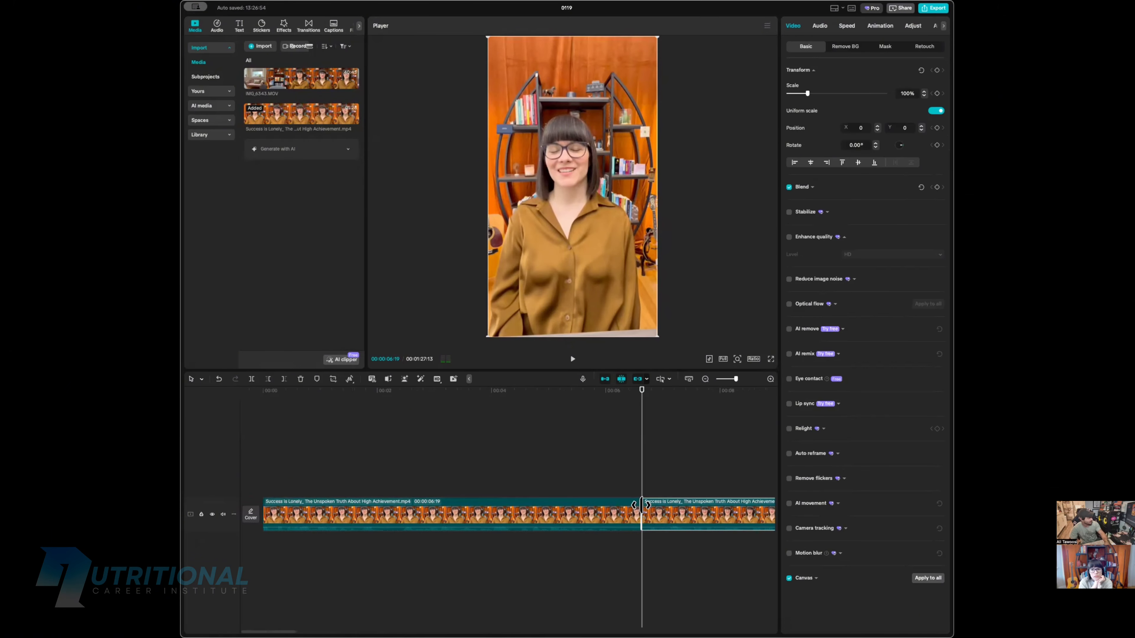
# Step: Play the start of the segment before the split, delete that segment, and return the playhead to the beginning
pyautogui.moveTo(629, 491); pyautogui.dragTo(207, 467)
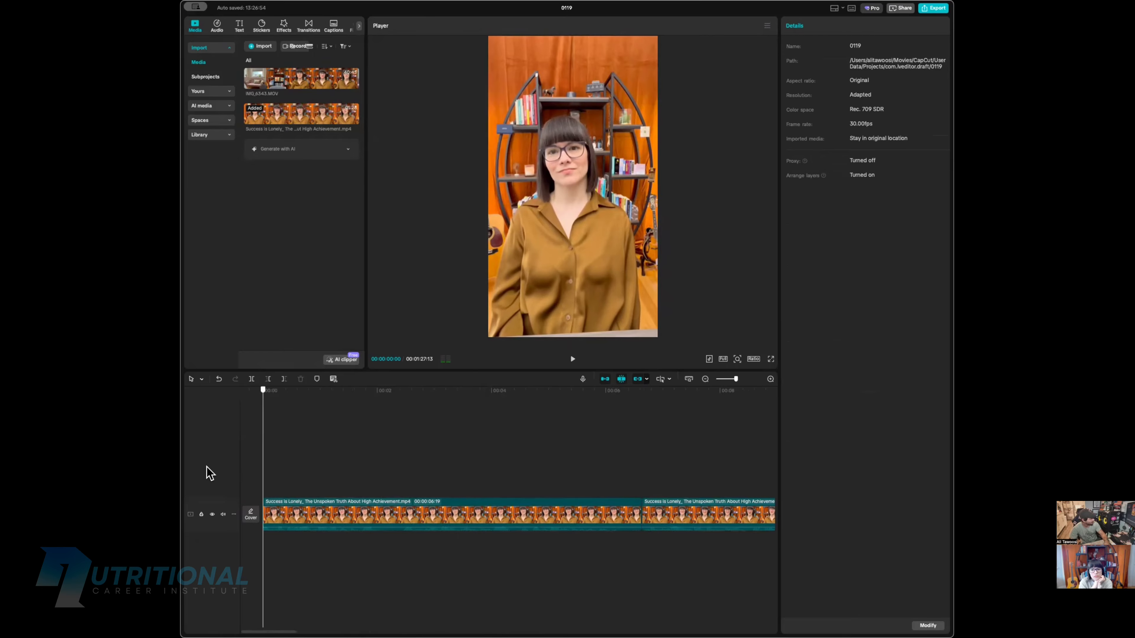
pyautogui.press('space')
pyautogui.press('space')
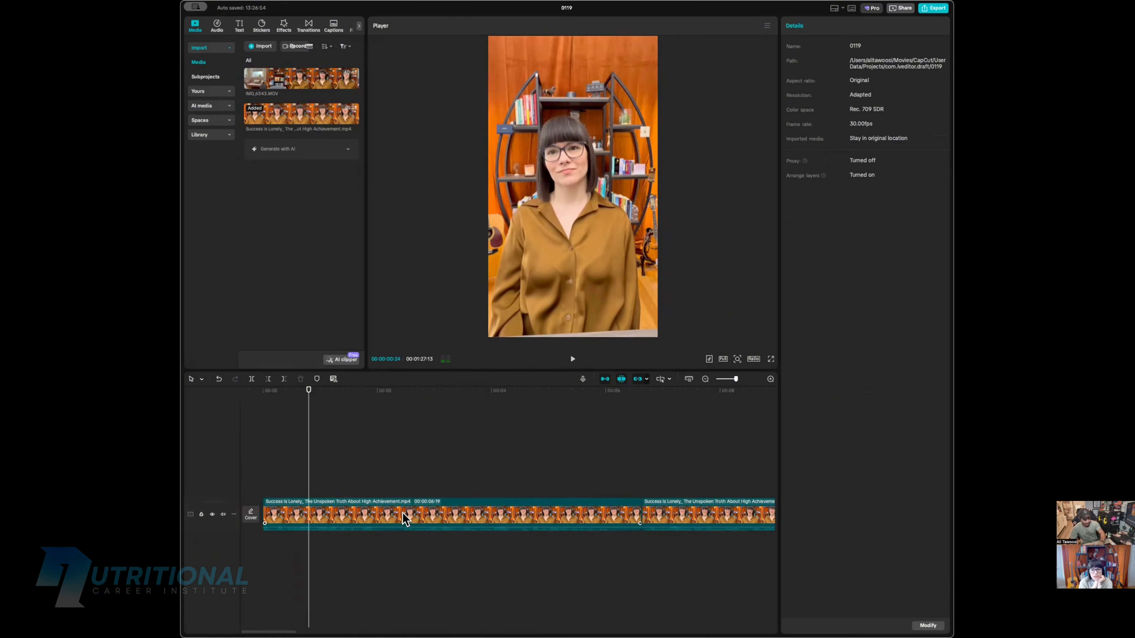
pyautogui.click(403, 514)
pyautogui.press('BackSpace')
pyautogui.moveTo(375, 494); pyautogui.dragTo(223, 489)
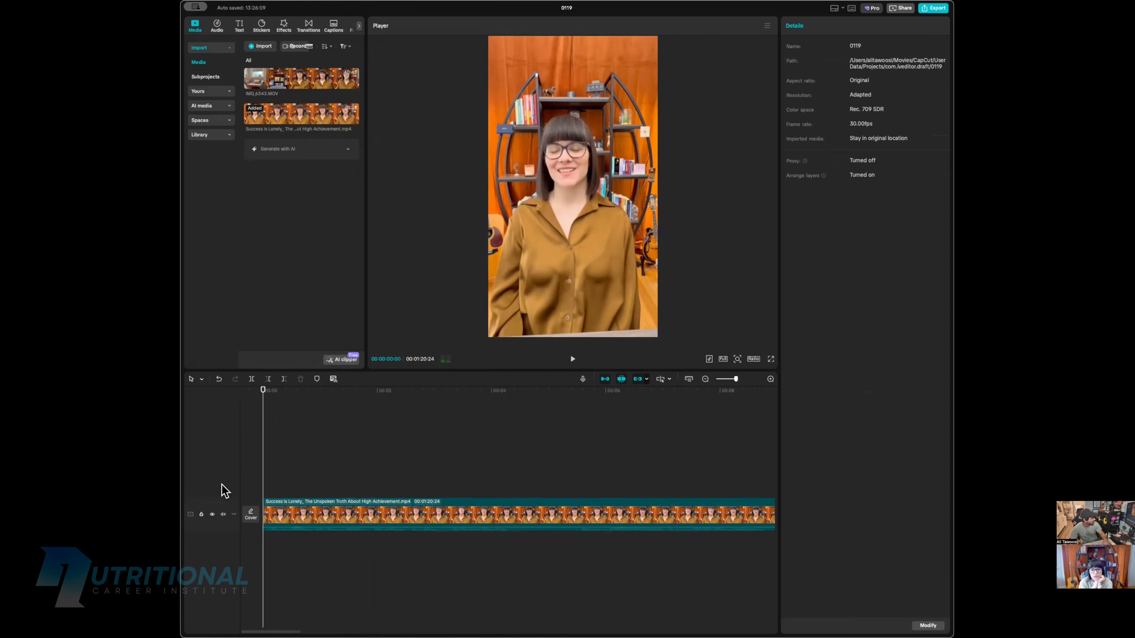
# Step: Play back the first seconds of the trimmed video and bring its full length into view on the timeline
pyautogui.press('space')
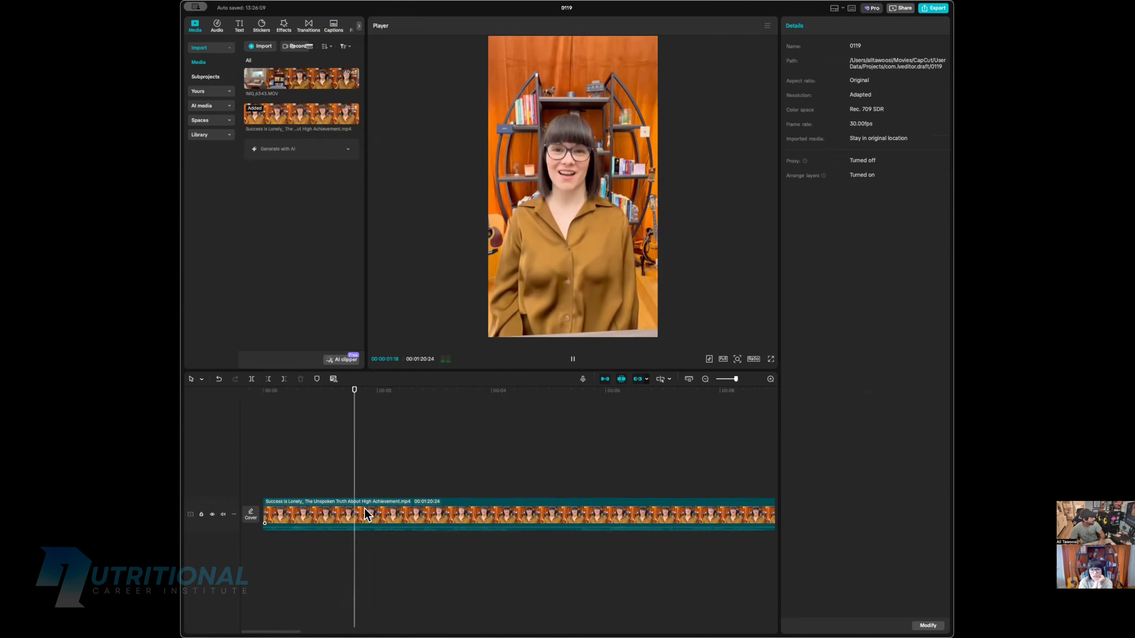
pyautogui.scroll(-2, 369, 509)
pyautogui.press('space')
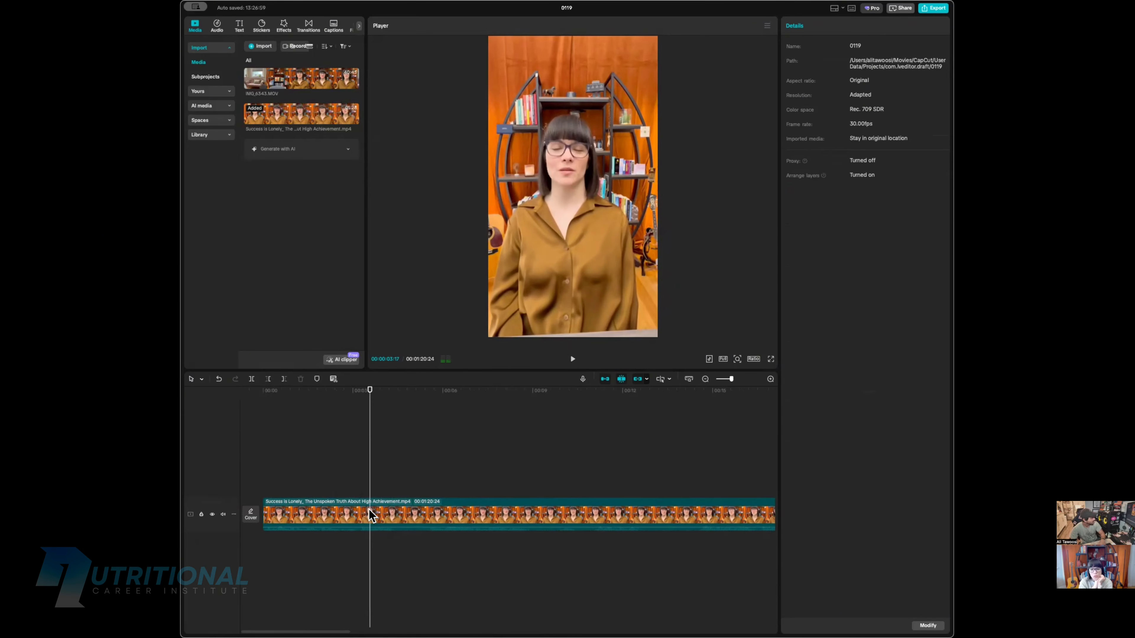
pyautogui.scroll(-3, 369, 514)
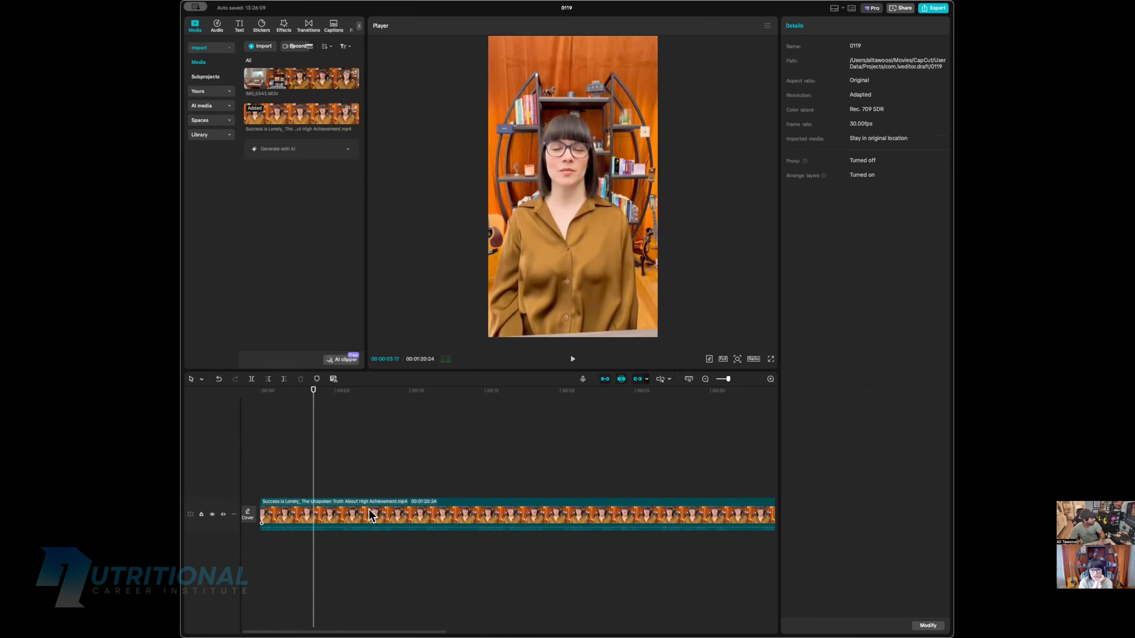
pyautogui.scroll(-1, 343, 505)
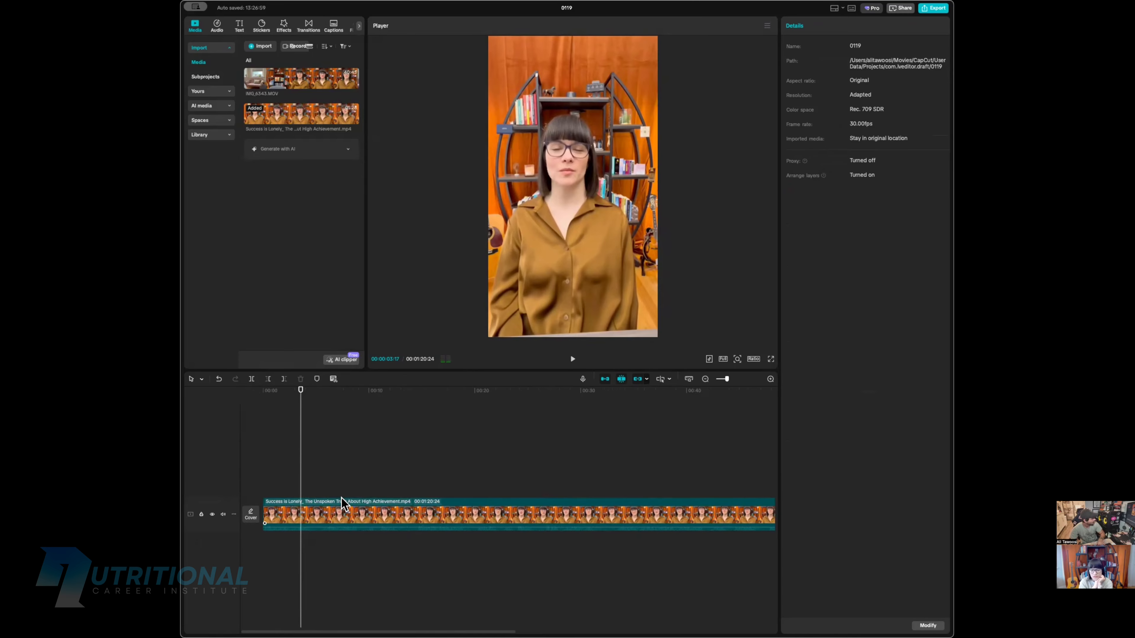
pyautogui.scroll(-3, 343, 504)
pyautogui.scroll(2, 343, 504)
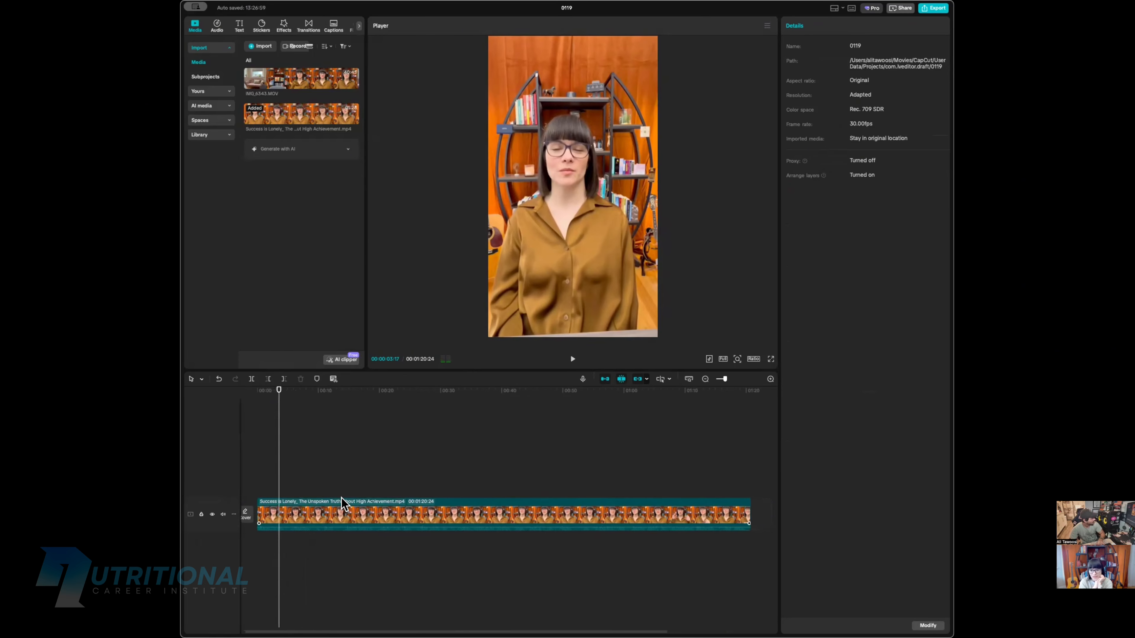
pyautogui.scroll(-1, 343, 504)
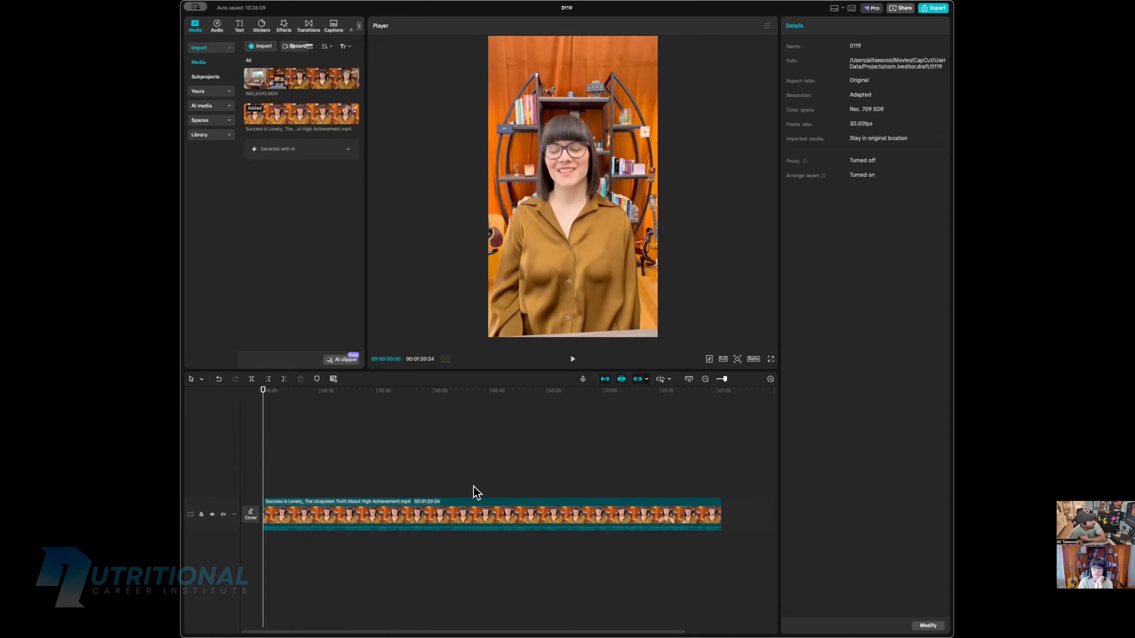
pyautogui.click(477, 514)
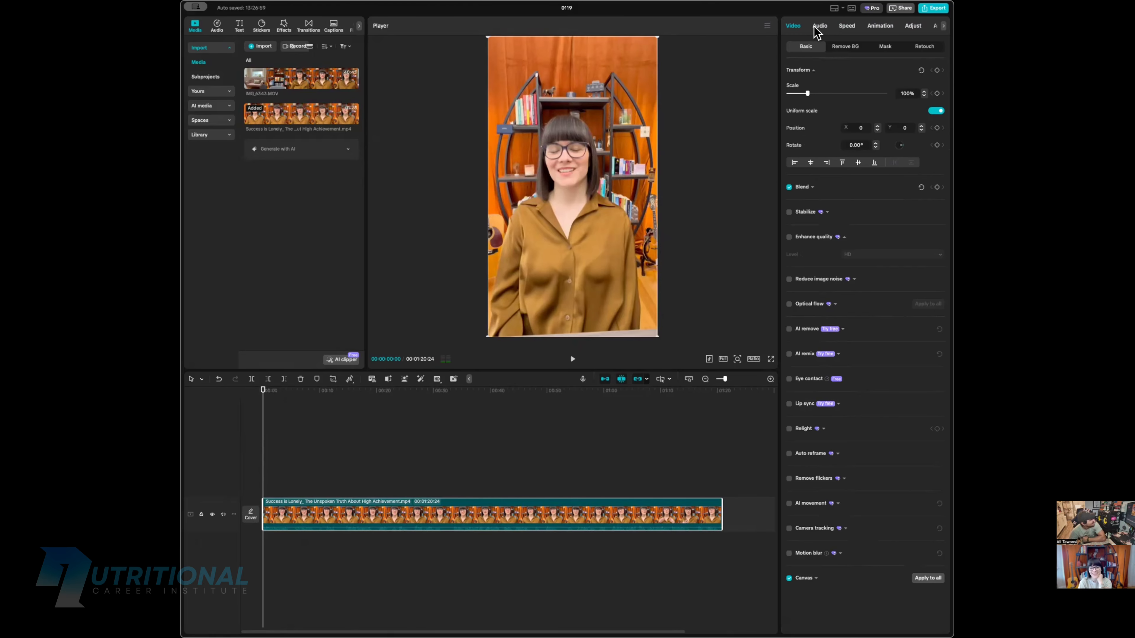
pyautogui.click(314, 470)
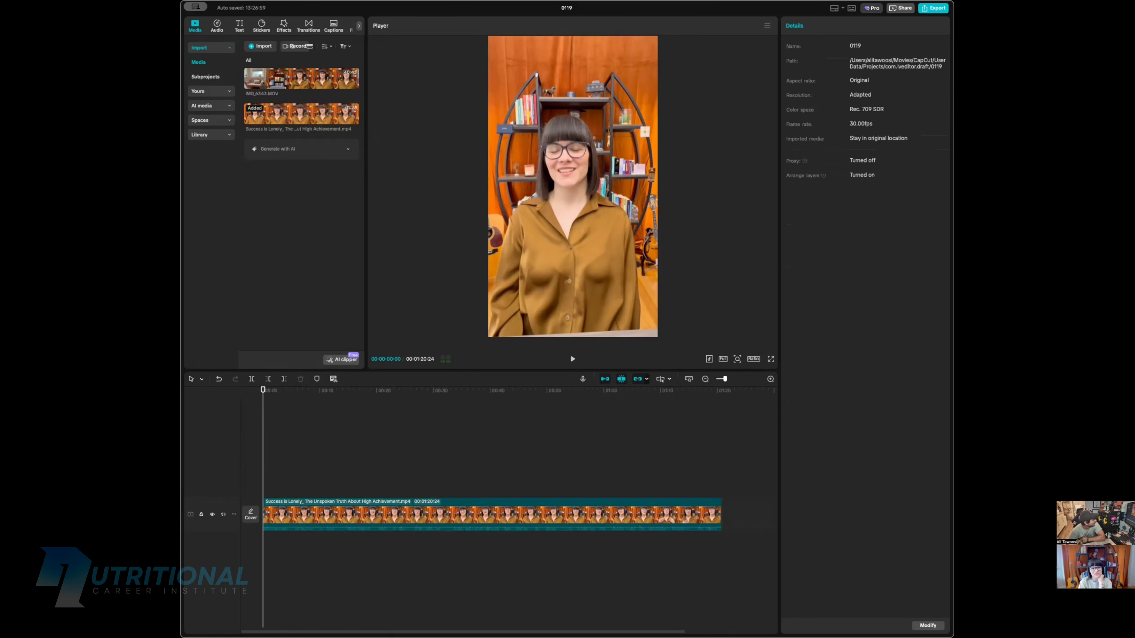
pyautogui.press('space')
pyautogui.press('space')
pyautogui.press('space')
pyautogui.press('space')
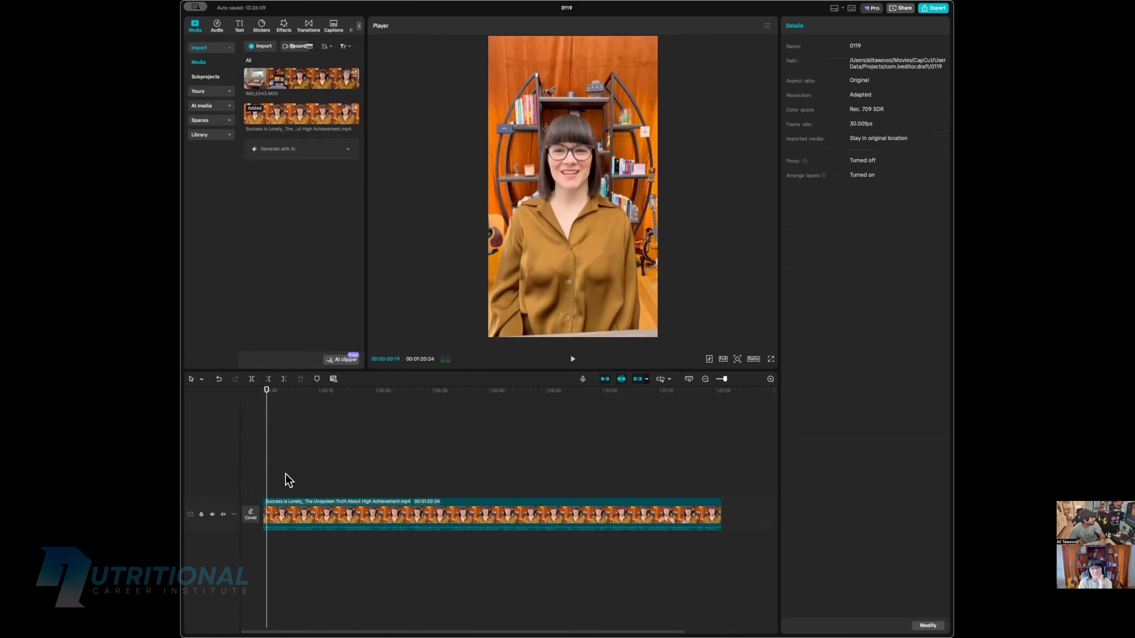
pyautogui.click(255, 475)
pyautogui.scroll(2, 344, 469)
pyautogui.scroll(-2, 345, 467)
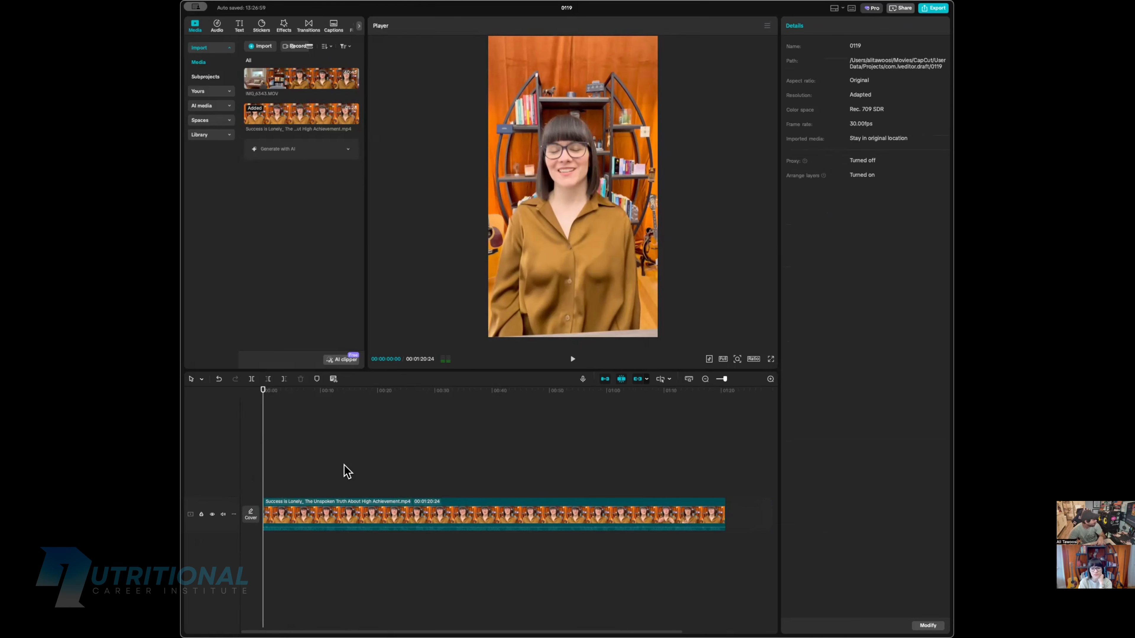
pyautogui.scroll(-1, 347, 472)
# Step: Check the video's last frame, return to the beginning, and scrub through about the first ten seconds
pyautogui.click(684, 476)
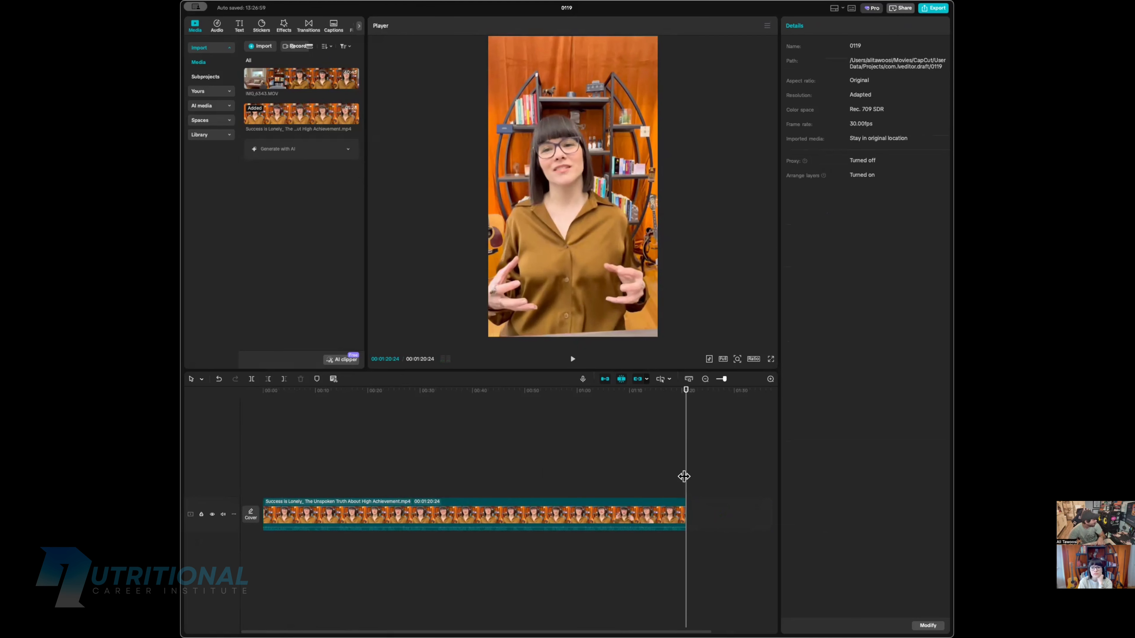
pyautogui.scroll(5, 679, 470)
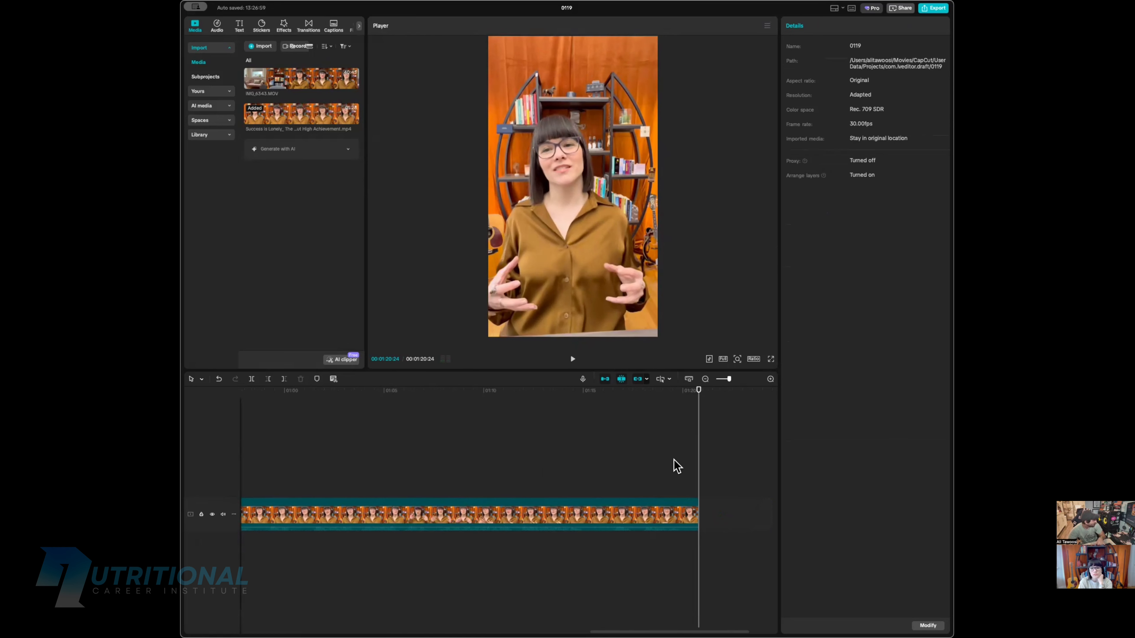
pyautogui.hscroll(-10, 639, 465)
pyautogui.click(480, 465)
pyautogui.click(325, 467)
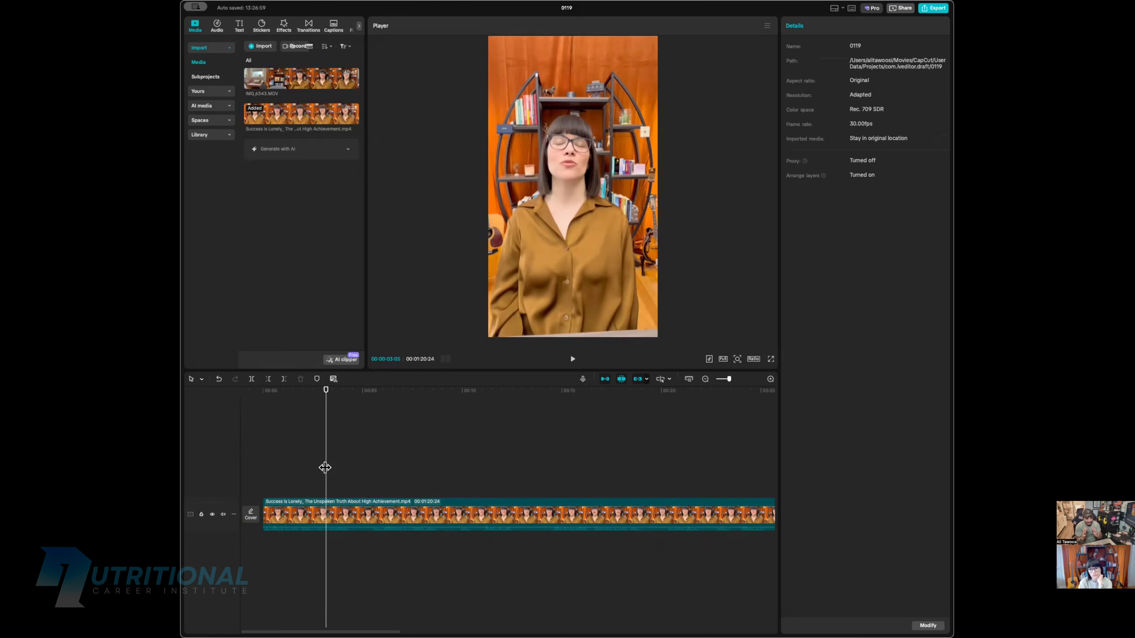
pyautogui.moveTo(325, 468); pyautogui.dragTo(187, 436)
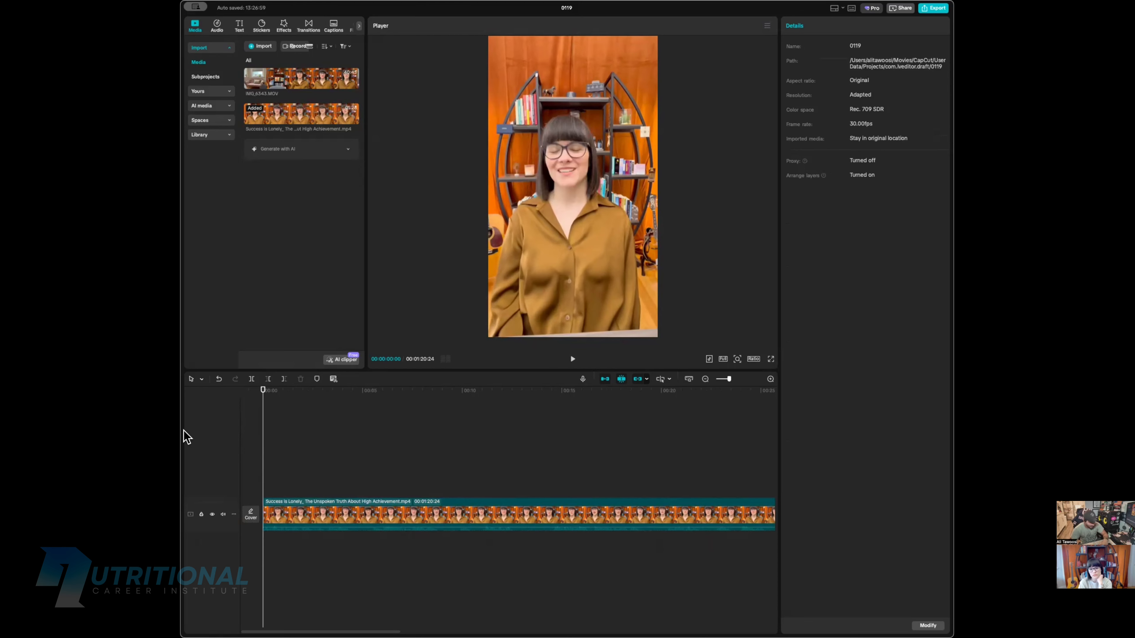
pyautogui.scroll(3, 246, 454)
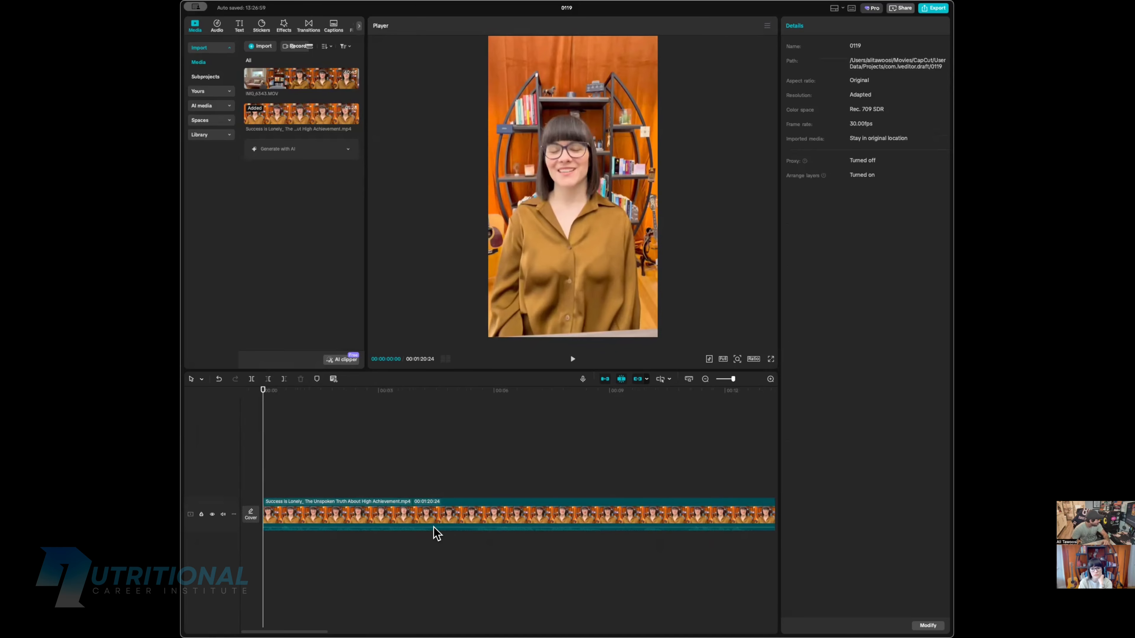
pyautogui.click(412, 520)
pyautogui.click(419, 562)
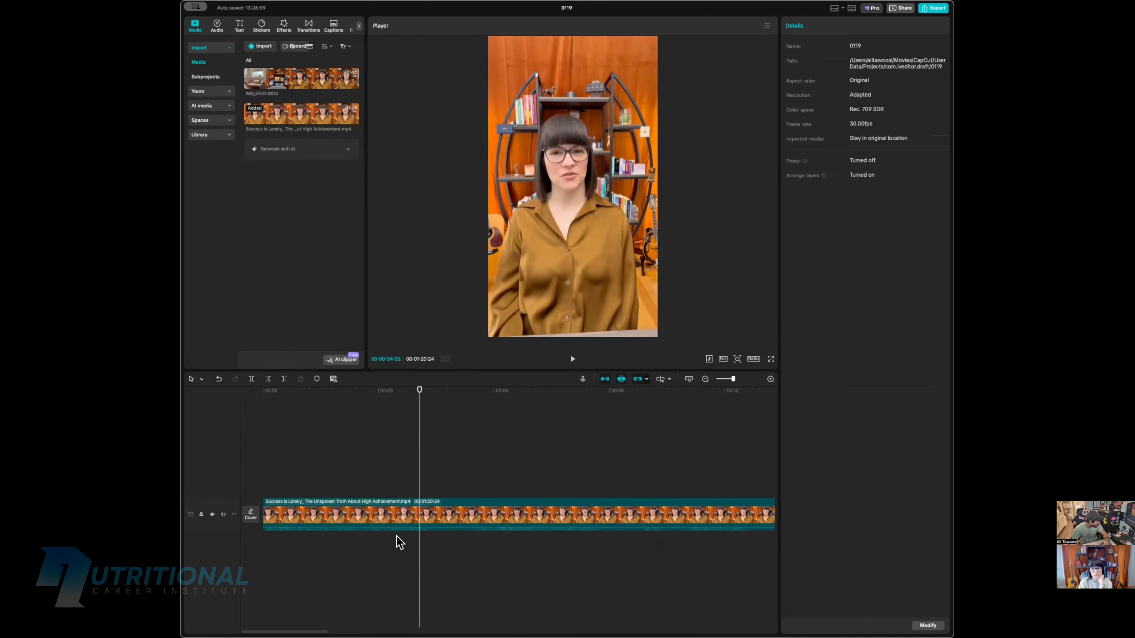
pyautogui.click(393, 551)
pyautogui.moveTo(393, 551); pyautogui.dragTo(562, 542)
pyautogui.hscroll(3, 571, 542)
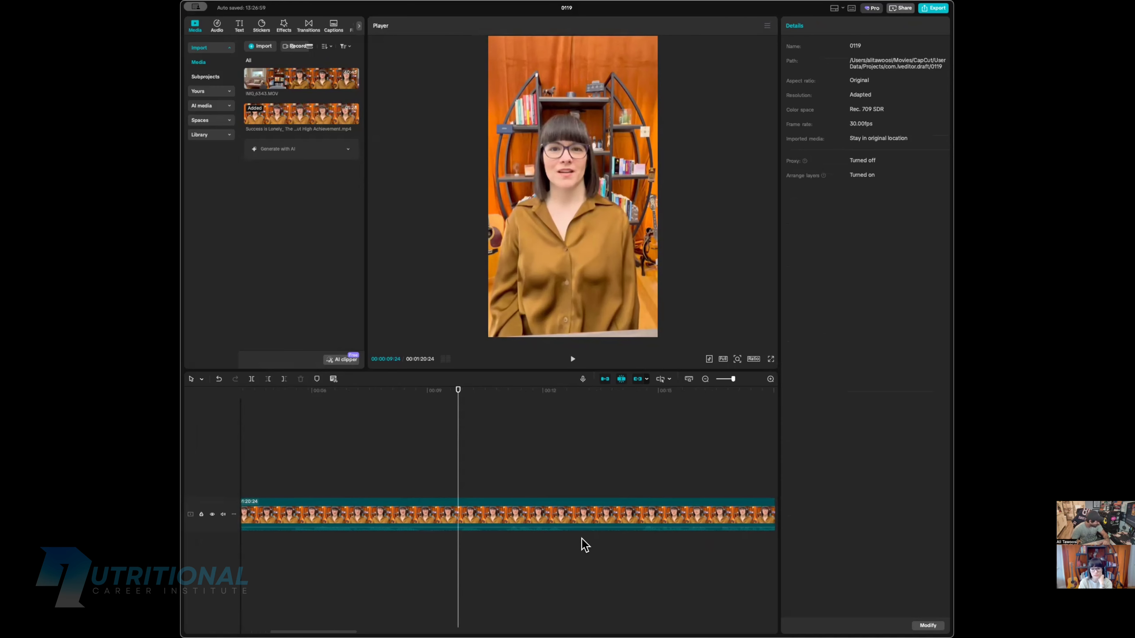
# Step: Scrub ahead to about 14 seconds in the video and bring the timeline back to its beginning
pyautogui.click(622, 543)
pyautogui.hscroll(3, 431, 548)
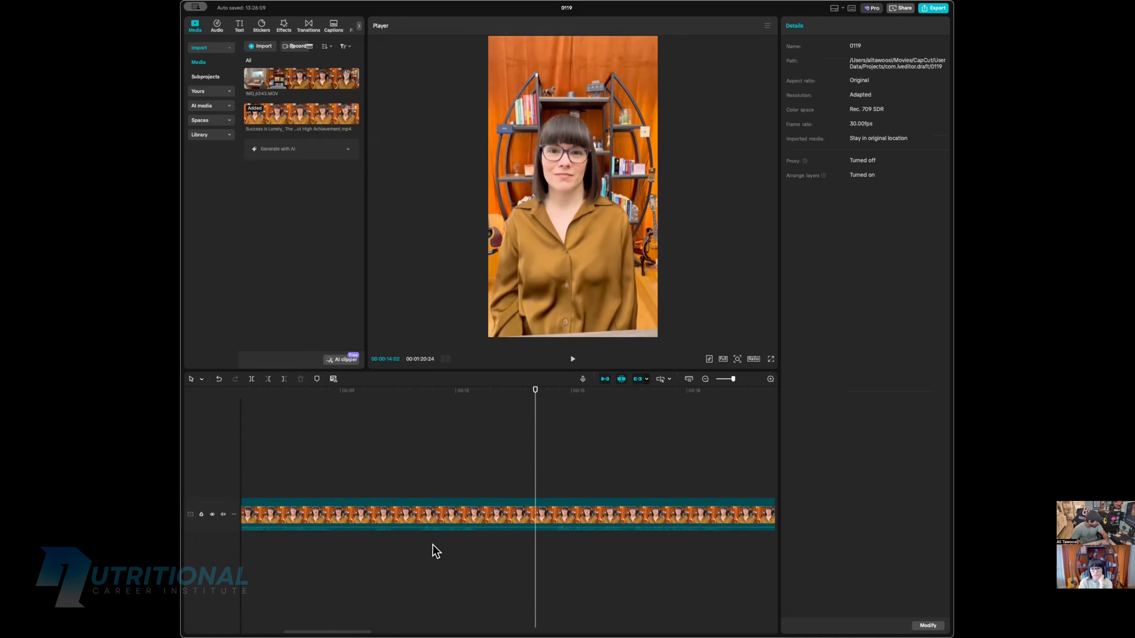
pyautogui.hscroll(-6, 430, 544)
pyautogui.hscroll(-1, 427, 540)
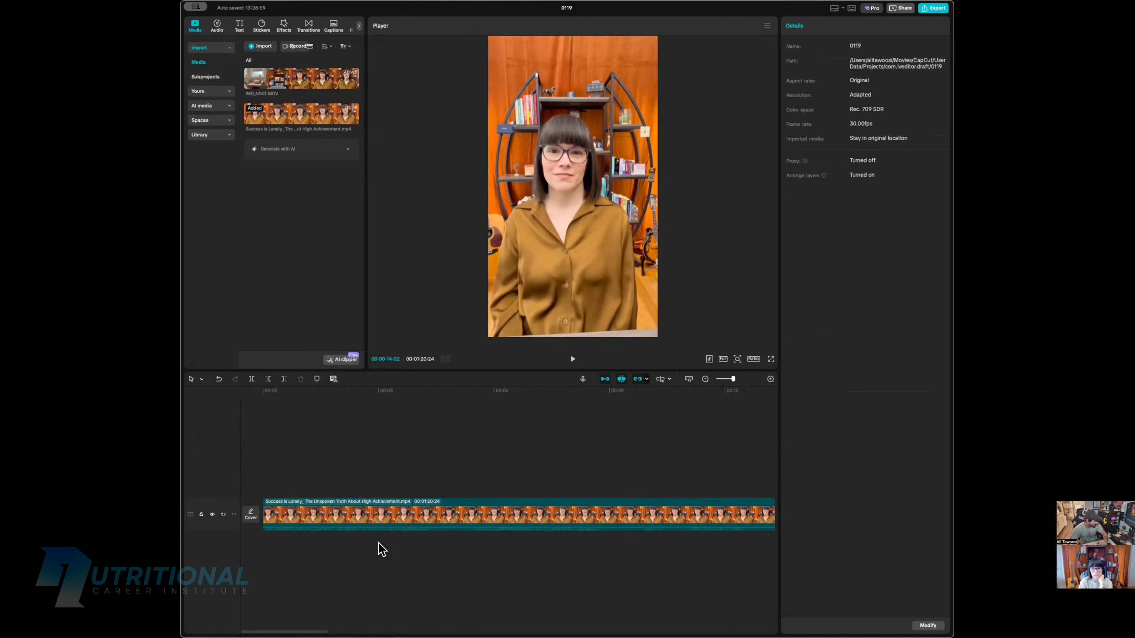
pyautogui.moveTo(379, 546); pyautogui.dragTo(263, 546)
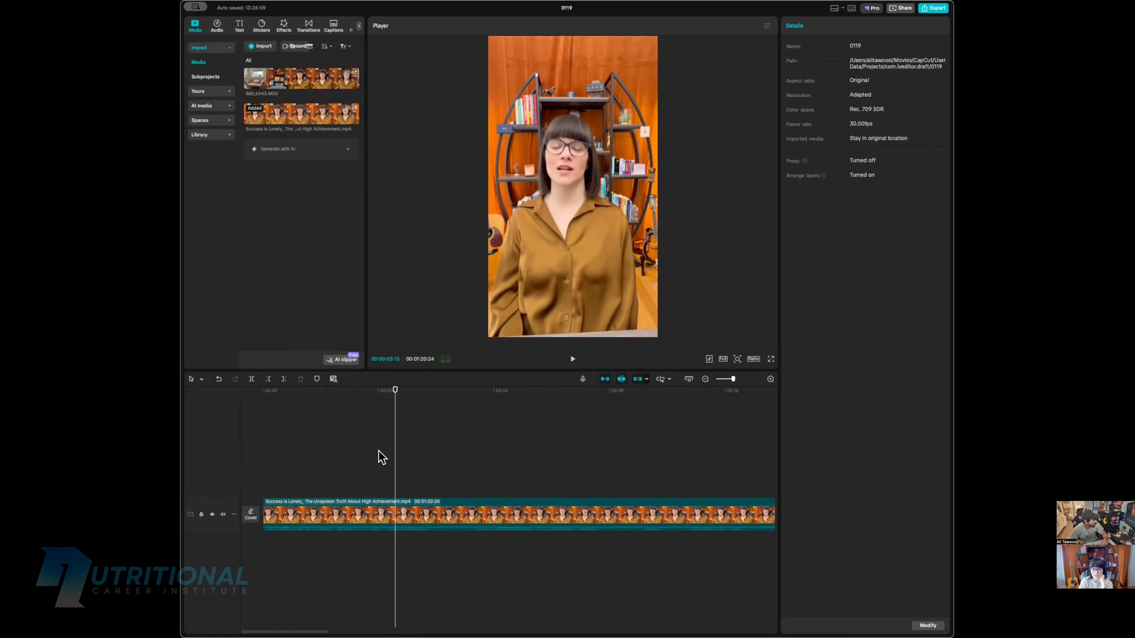
# Step: Play the video from just before the three-second mark to find where the first pause starts
pyautogui.hscroll(3, 380, 456)
pyautogui.click(292, 457)
pyautogui.press('space')
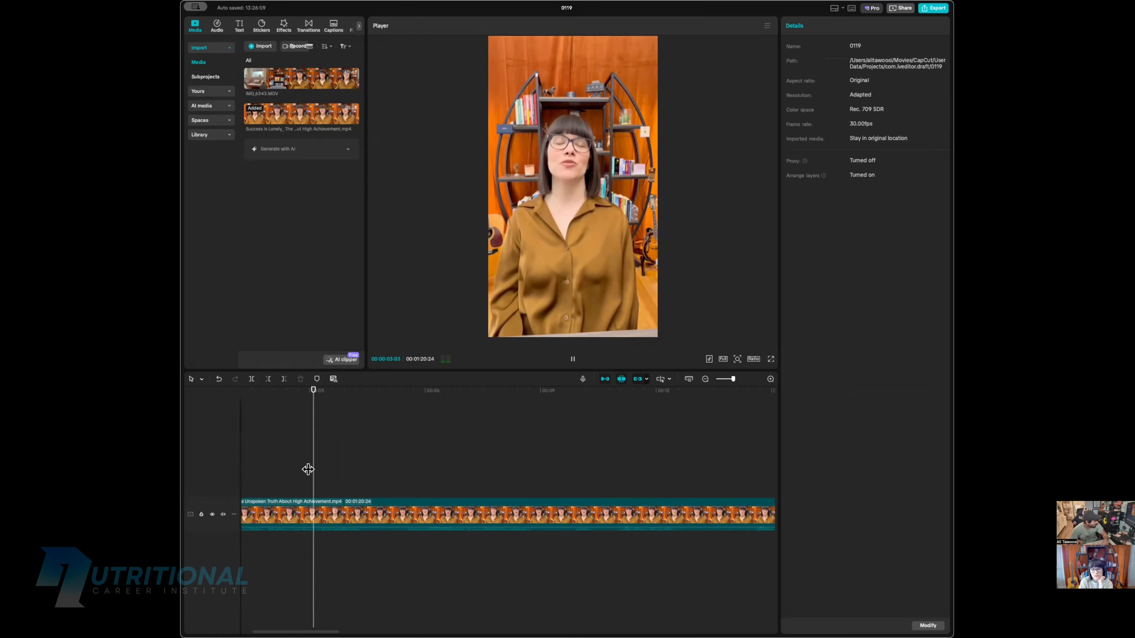
pyautogui.press('space')
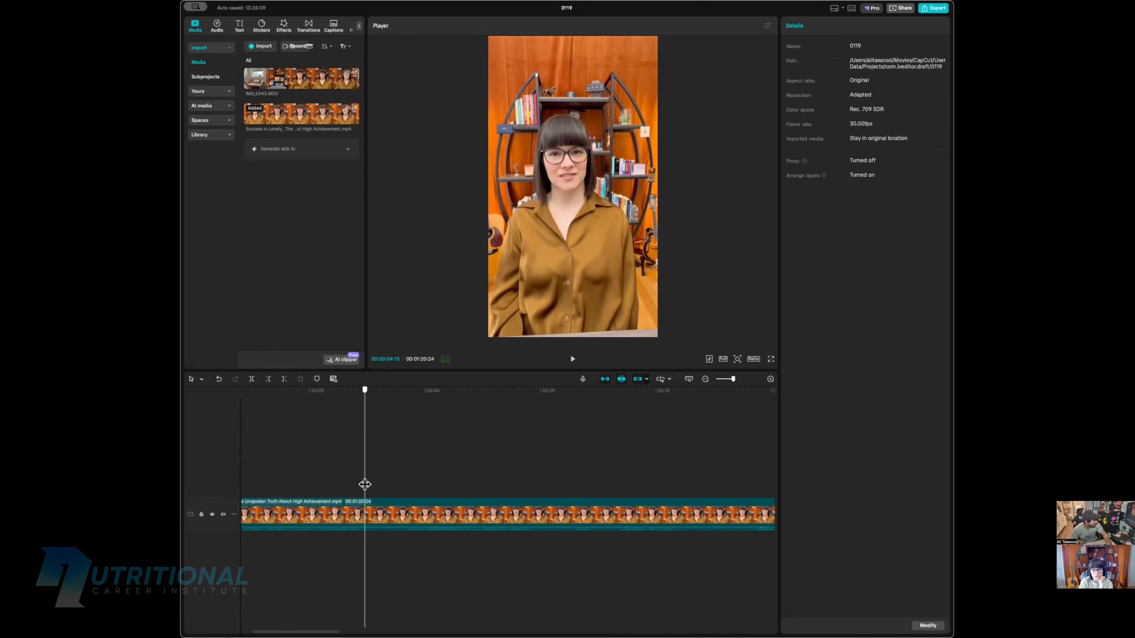
# Step: Split the video at about 00:00:04:11 and 00:00:05:16 and delete the pause between the two splits
pyautogui.press('super+b')
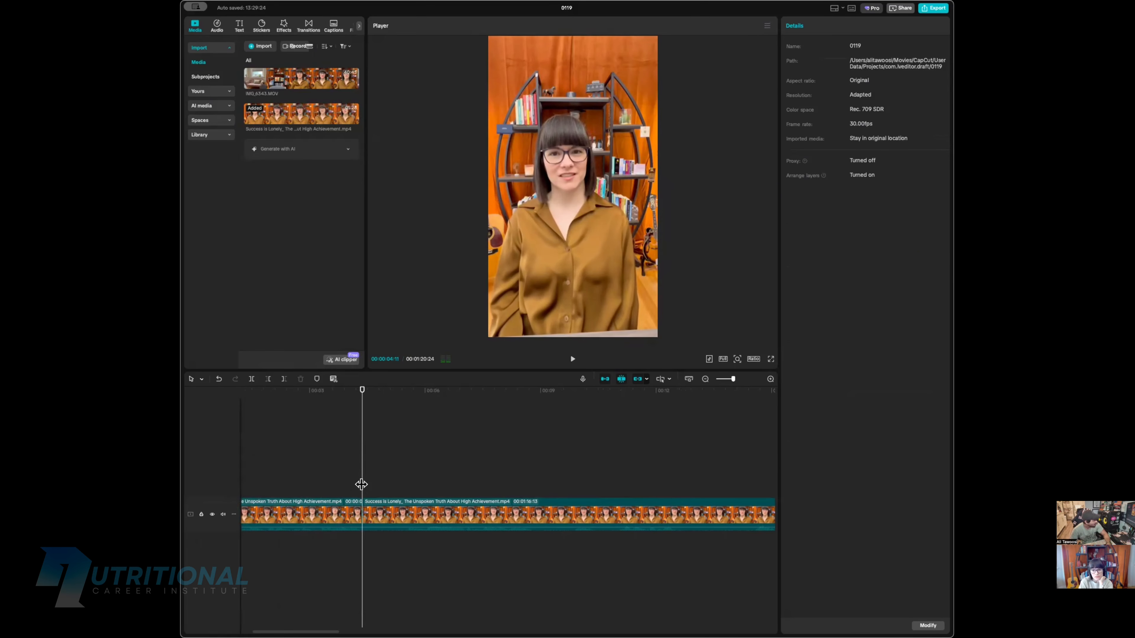
pyautogui.press('super+z')
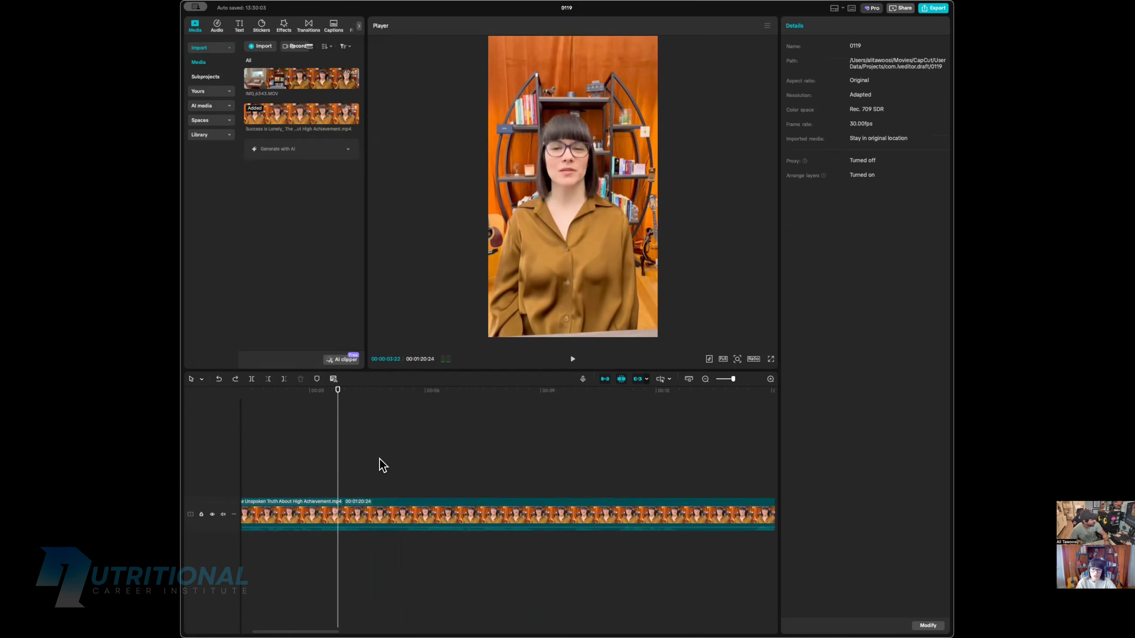
pyautogui.scroll(3, 393, 514)
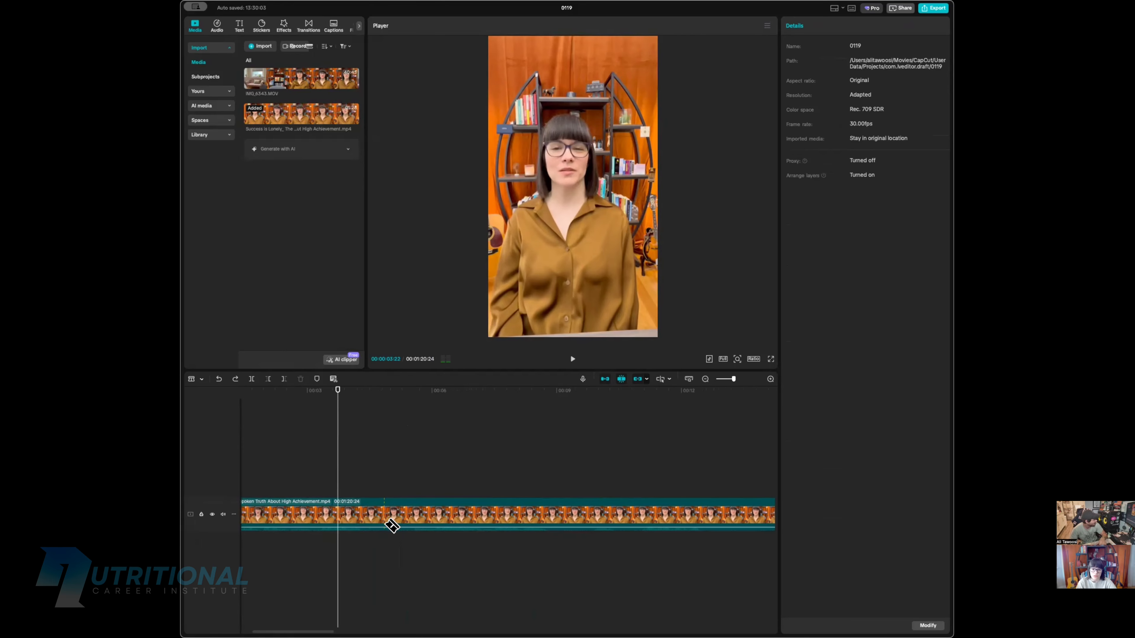
pyautogui.click(412, 515)
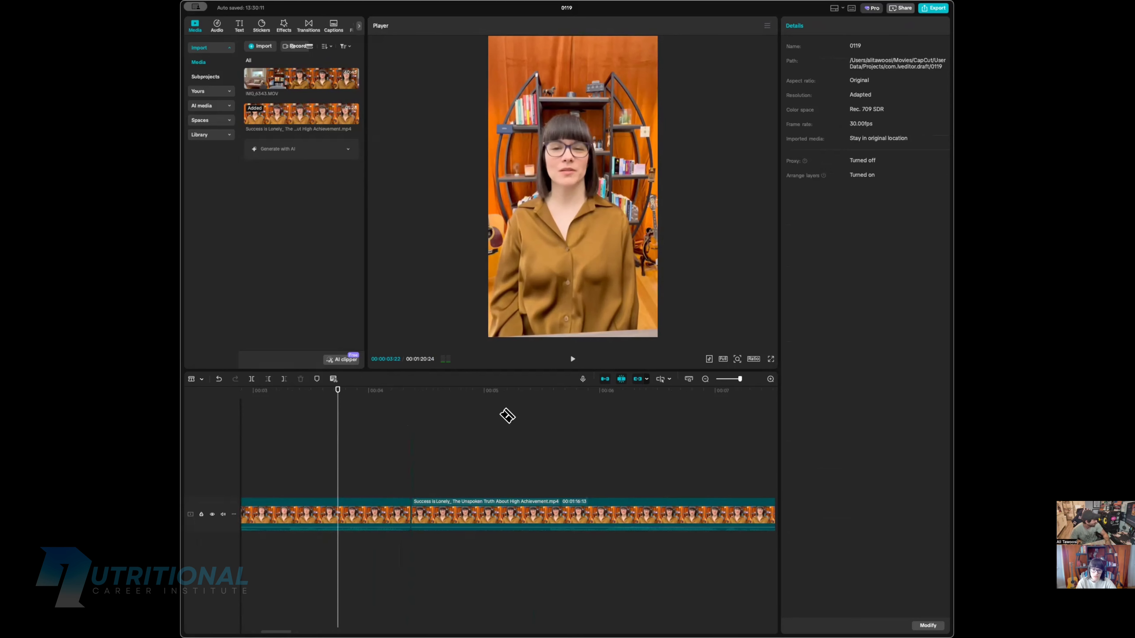
pyautogui.click(544, 500)
pyautogui.press('a')
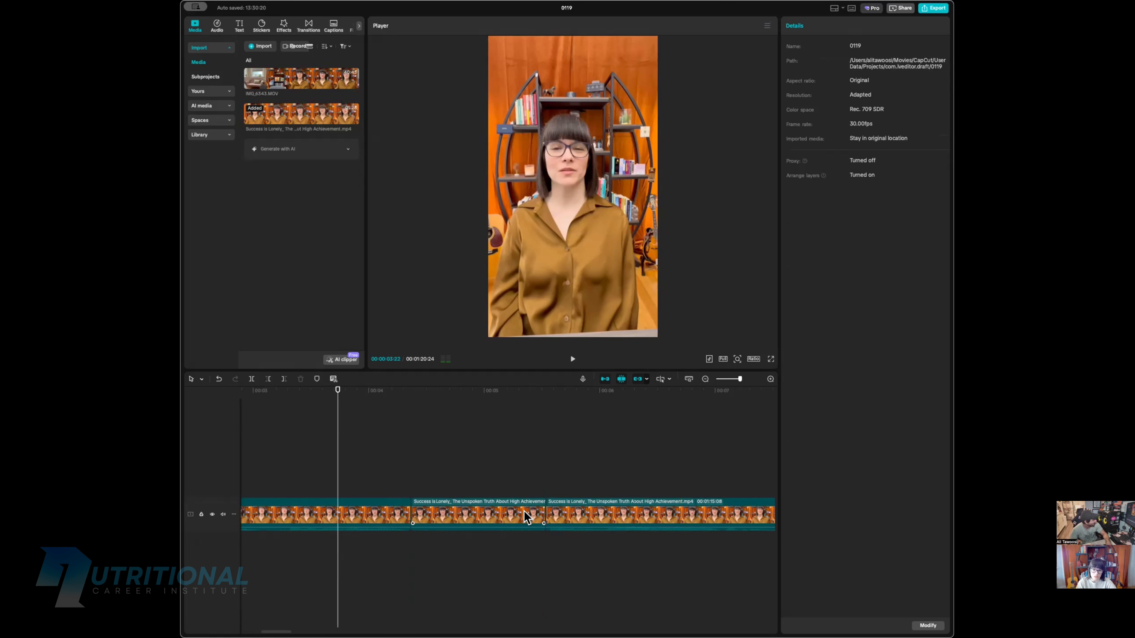
pyautogui.click(480, 508)
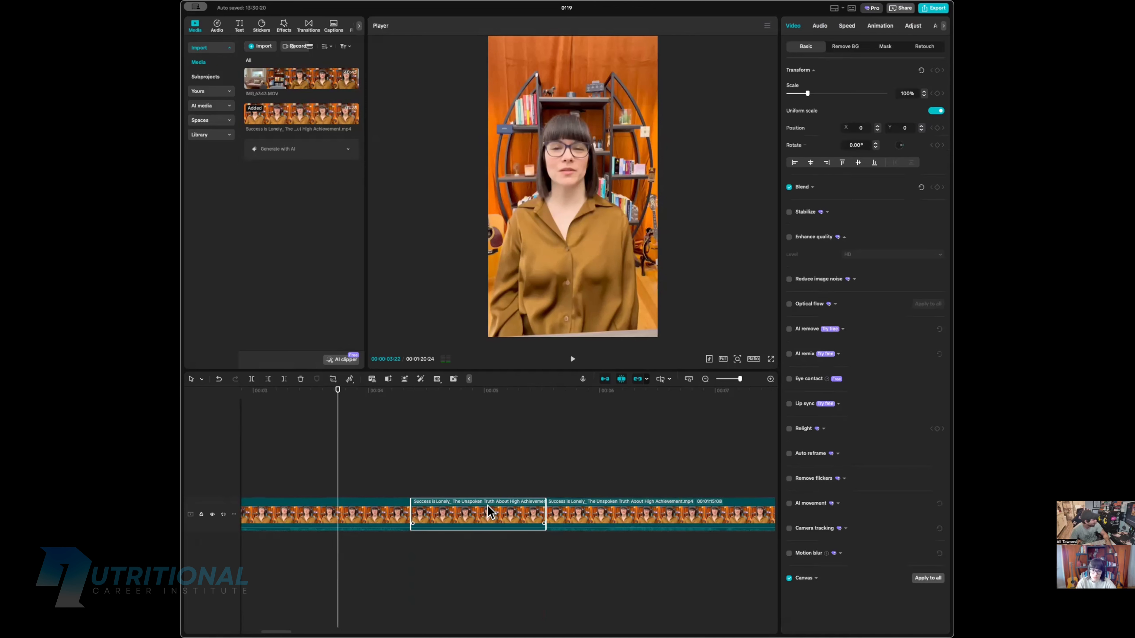
pyautogui.press('Delete')
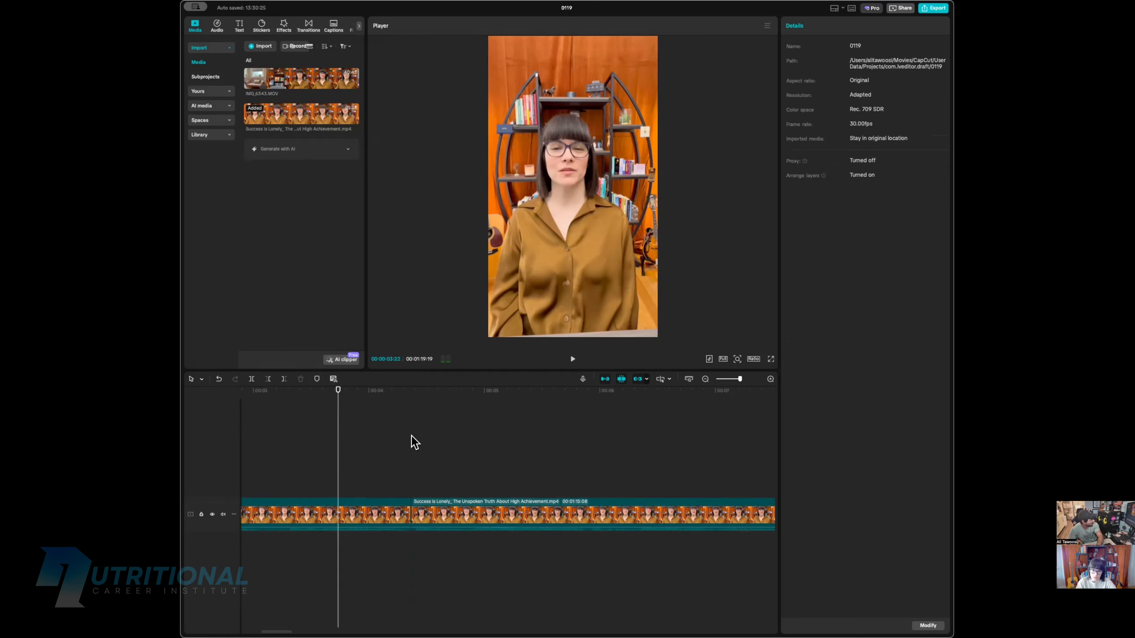
# Step: Play across the first pause cut up to about 00:00:09:11 to find the next pause
pyautogui.scroll(-2, 355, 460)
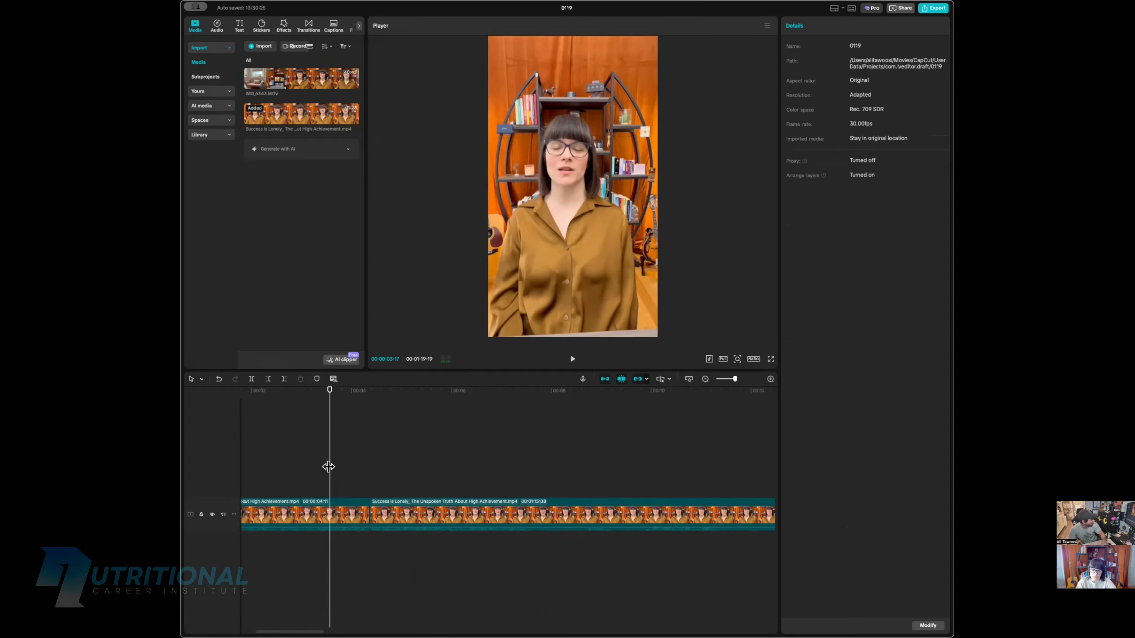
pyautogui.press('space')
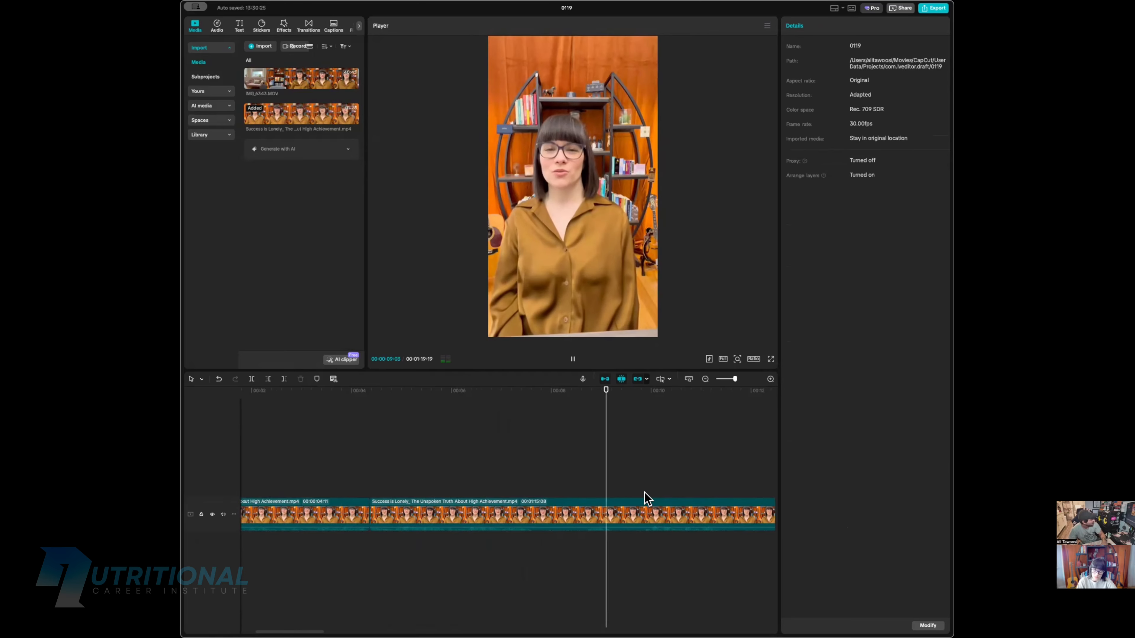
pyautogui.press('space')
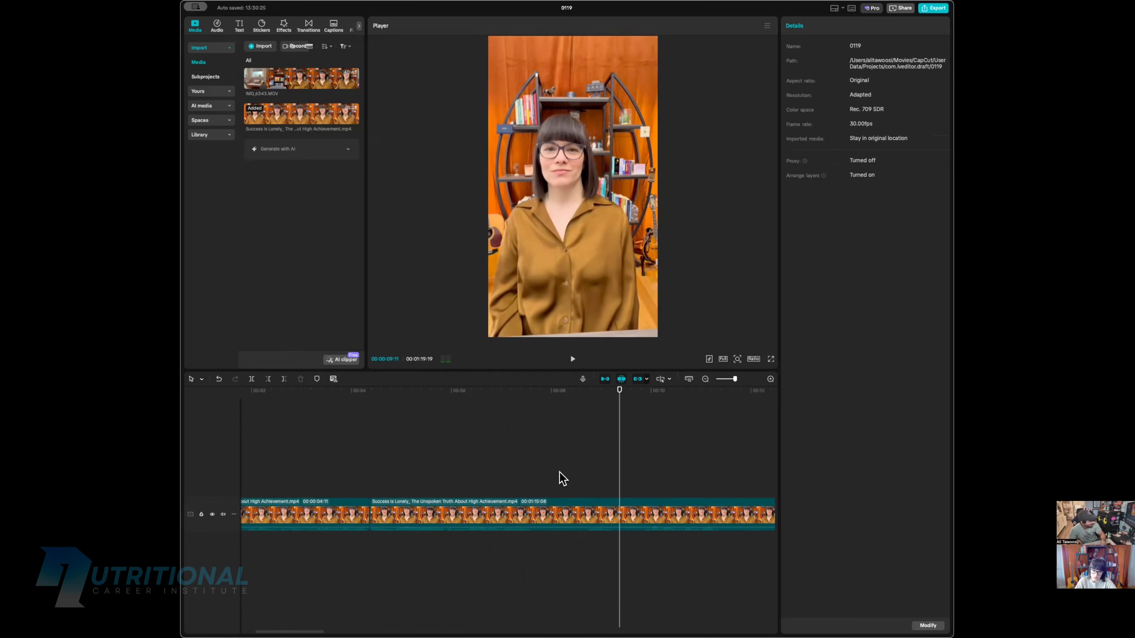
# Step: Split the second segment at about 00:00:07:20 and 00:00:08:21 and delete the piece between the splits
pyautogui.press('b')
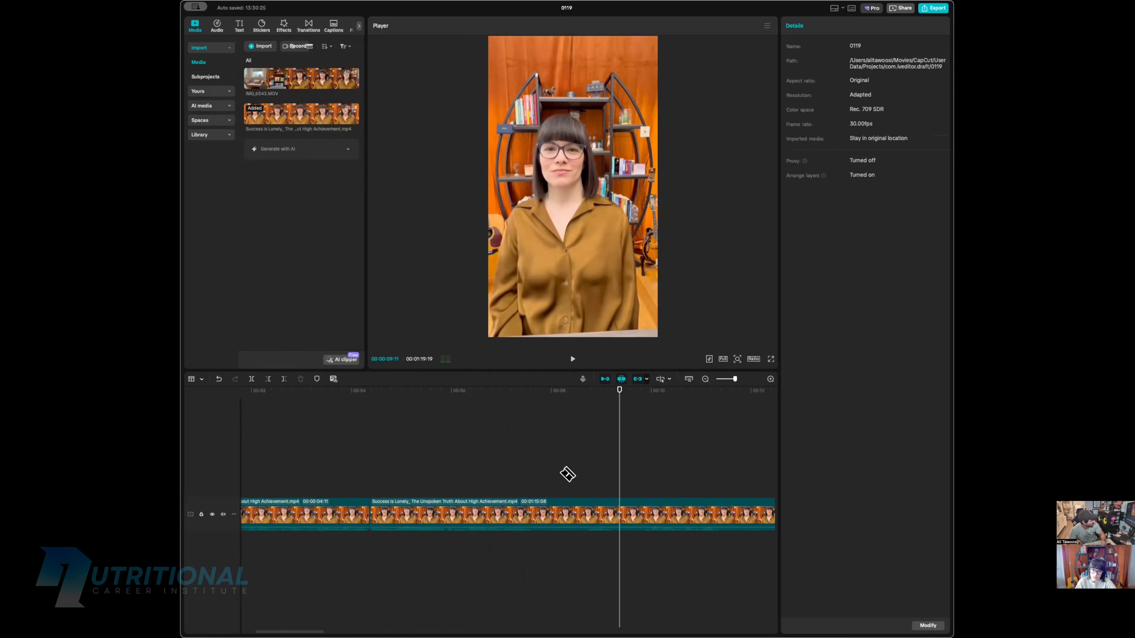
pyautogui.click(542, 513)
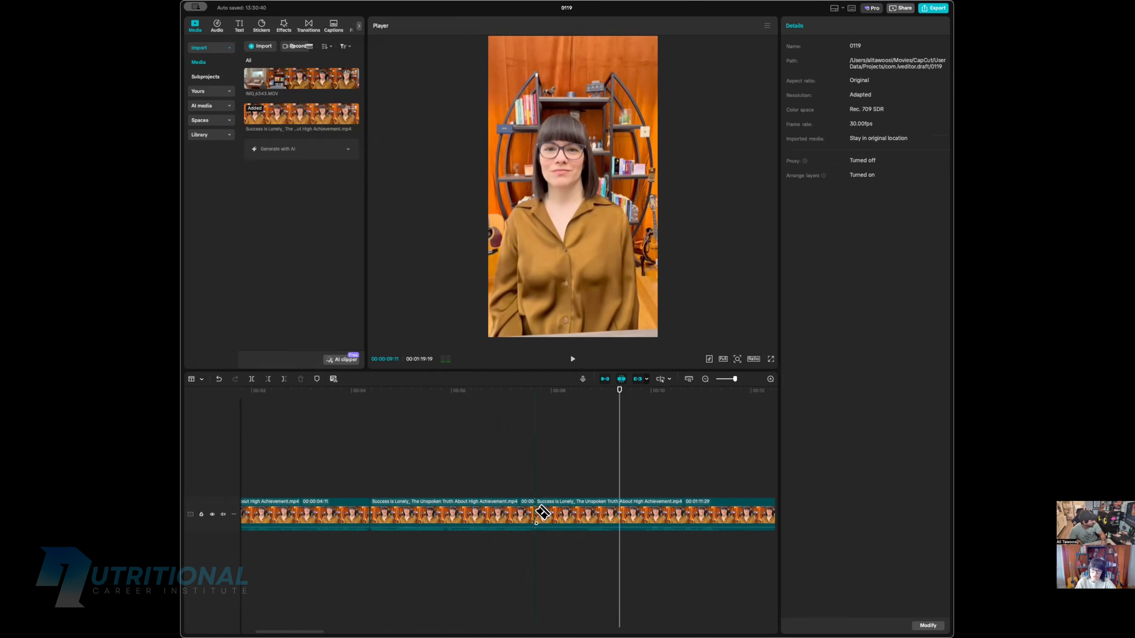
pyautogui.click(586, 510)
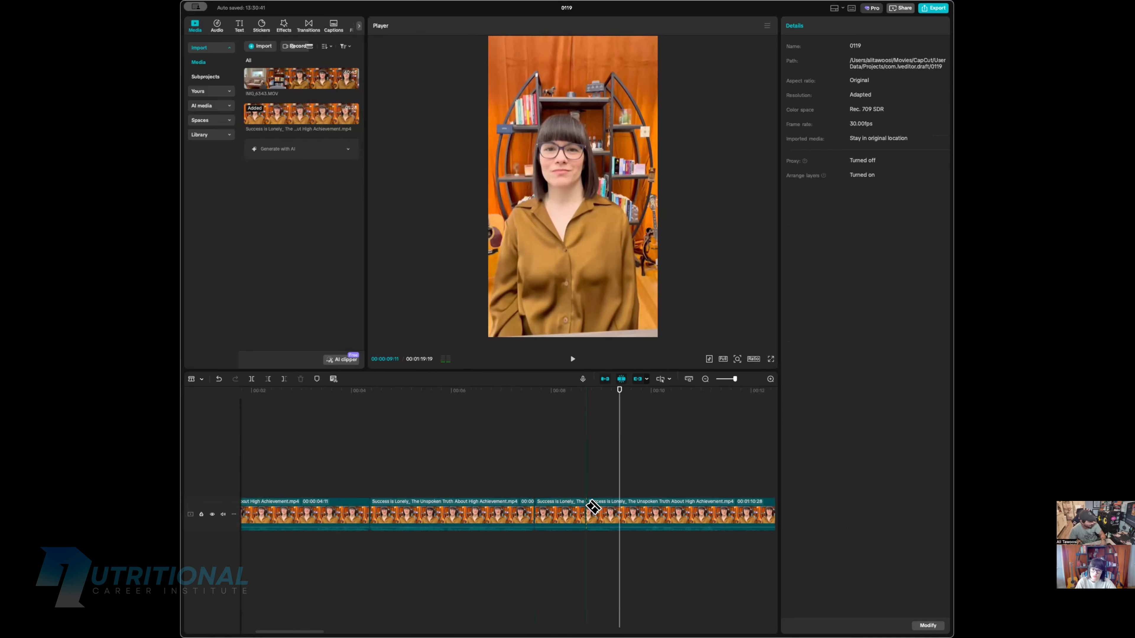
pyautogui.click(558, 502)
pyautogui.press('Delete')
# Step: Play across the cut at about 00:00:07:20 and return the playhead to about 00:00:05:20
pyautogui.click(509, 451)
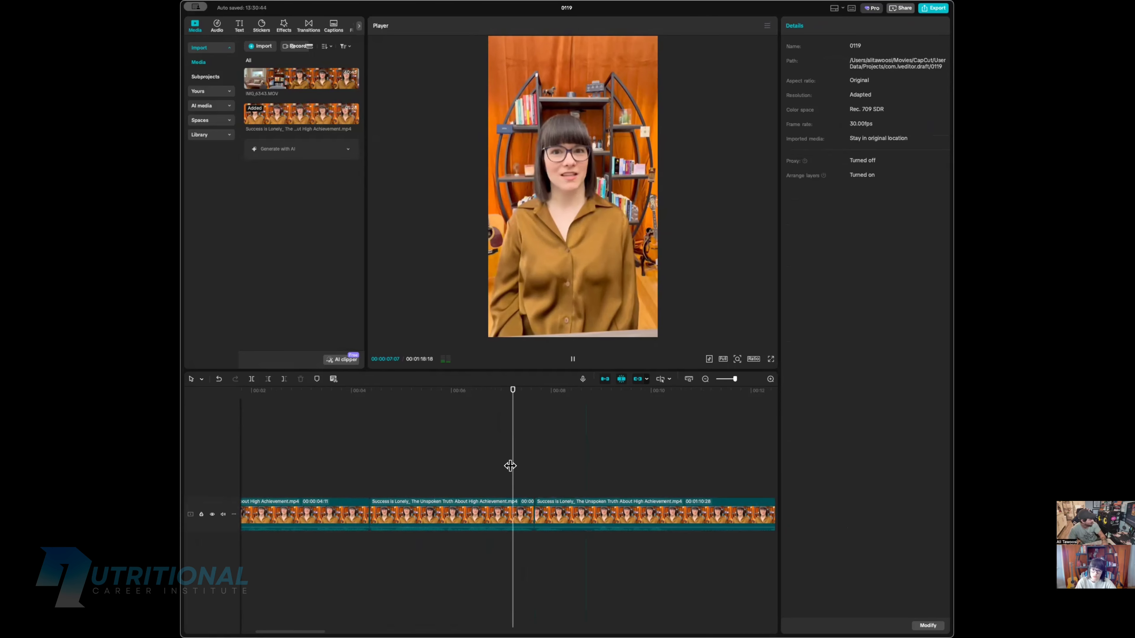
pyautogui.press('space')
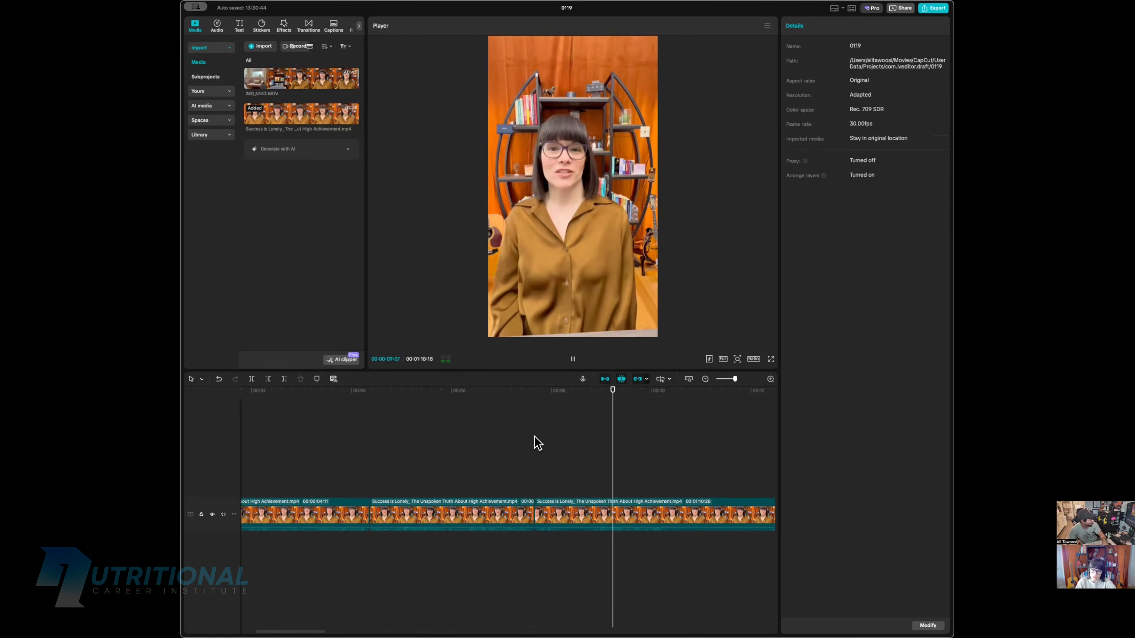
pyautogui.scroll(2, 537, 449)
pyautogui.hscroll(-3, 537, 449)
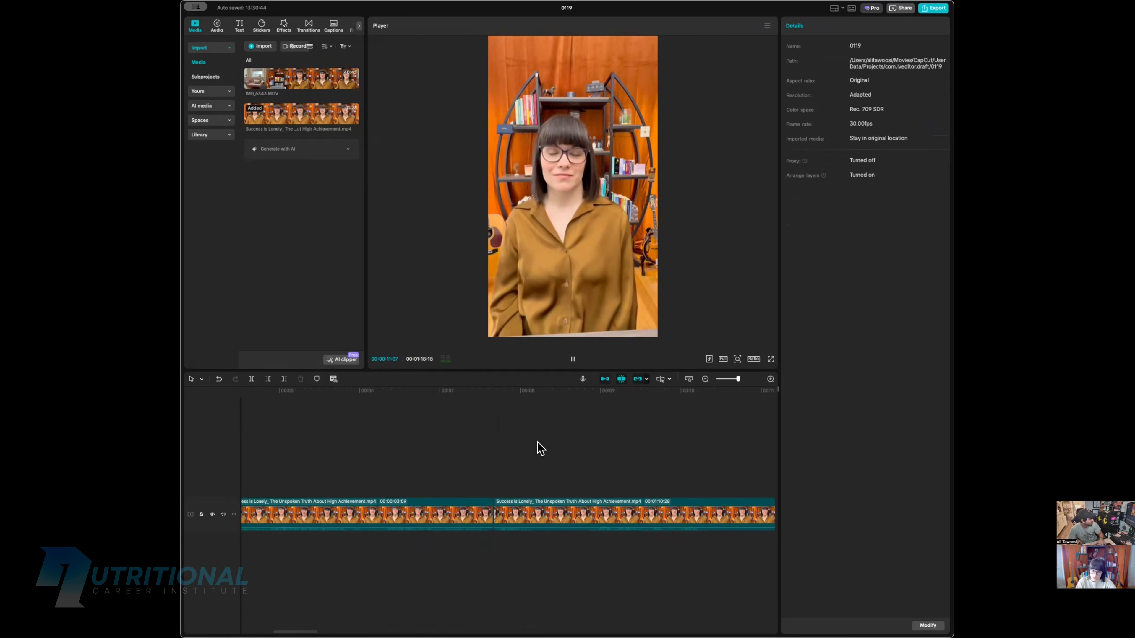
pyautogui.click(354, 447)
pyautogui.press('space')
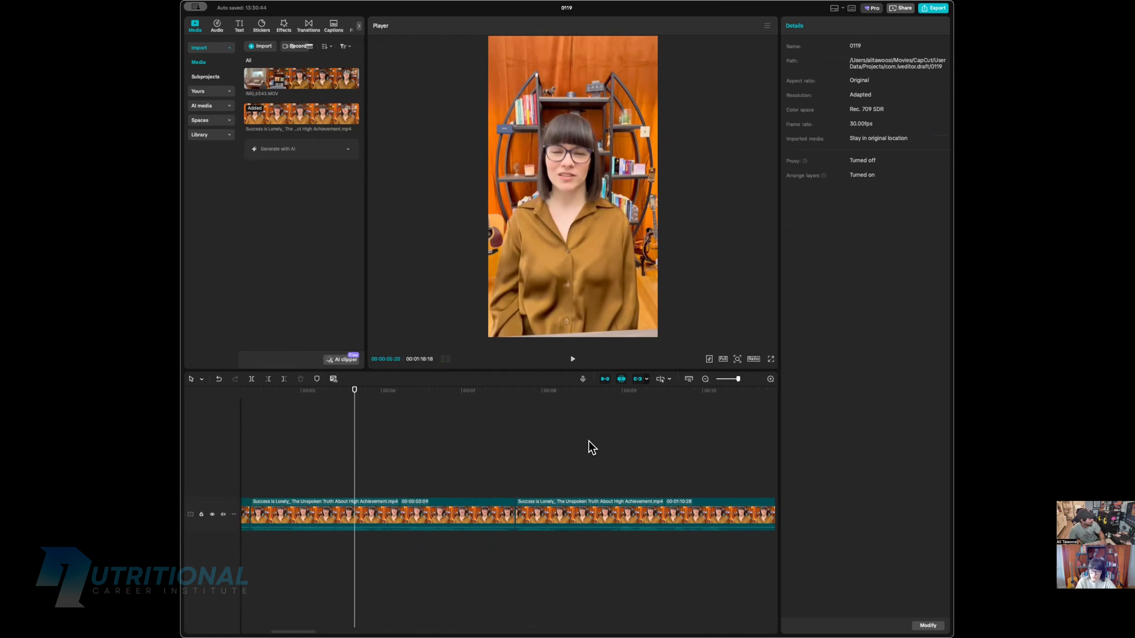
pyautogui.click(578, 451)
pyautogui.click(560, 449)
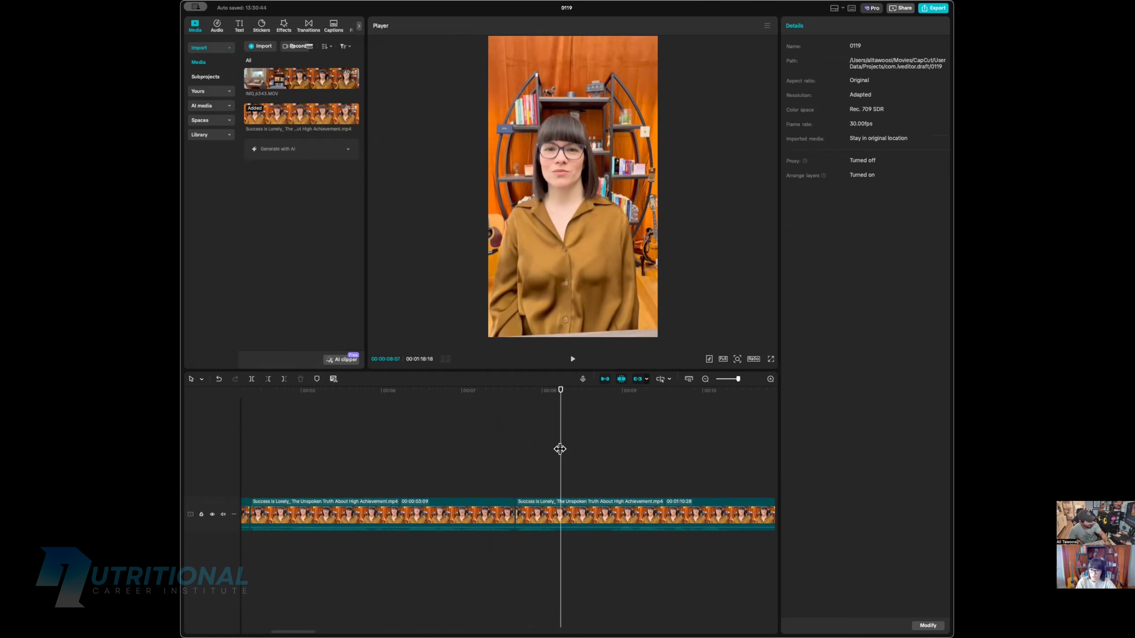
pyautogui.press('super+b')
pyautogui.click(562, 504)
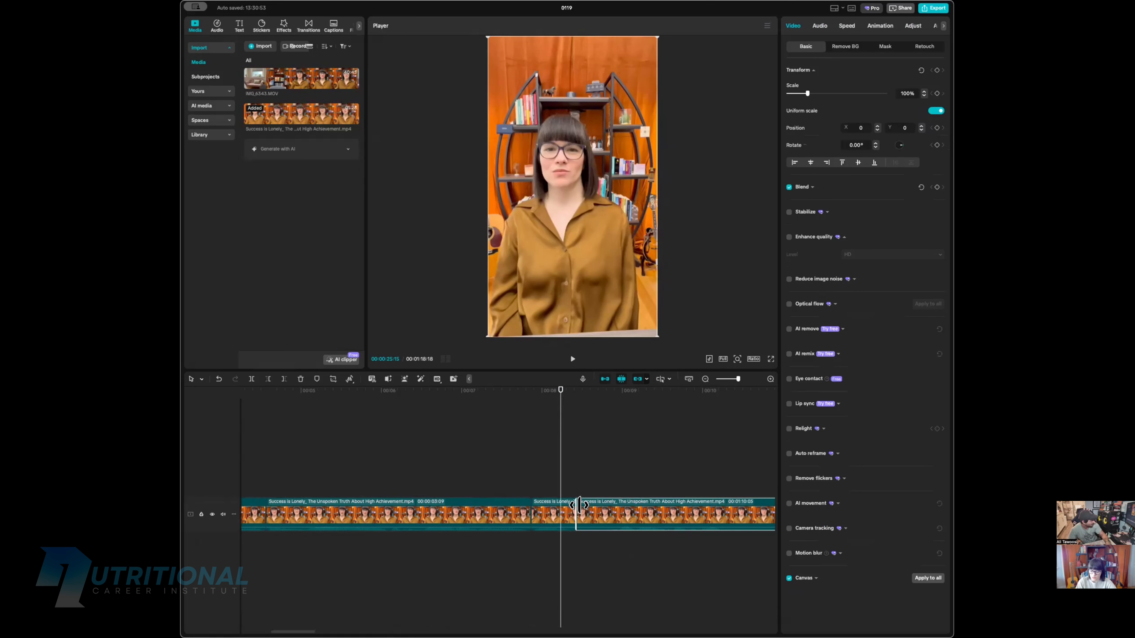
pyautogui.moveTo(562, 499); pyautogui.dragTo(621, 501)
pyautogui.press('super+z')
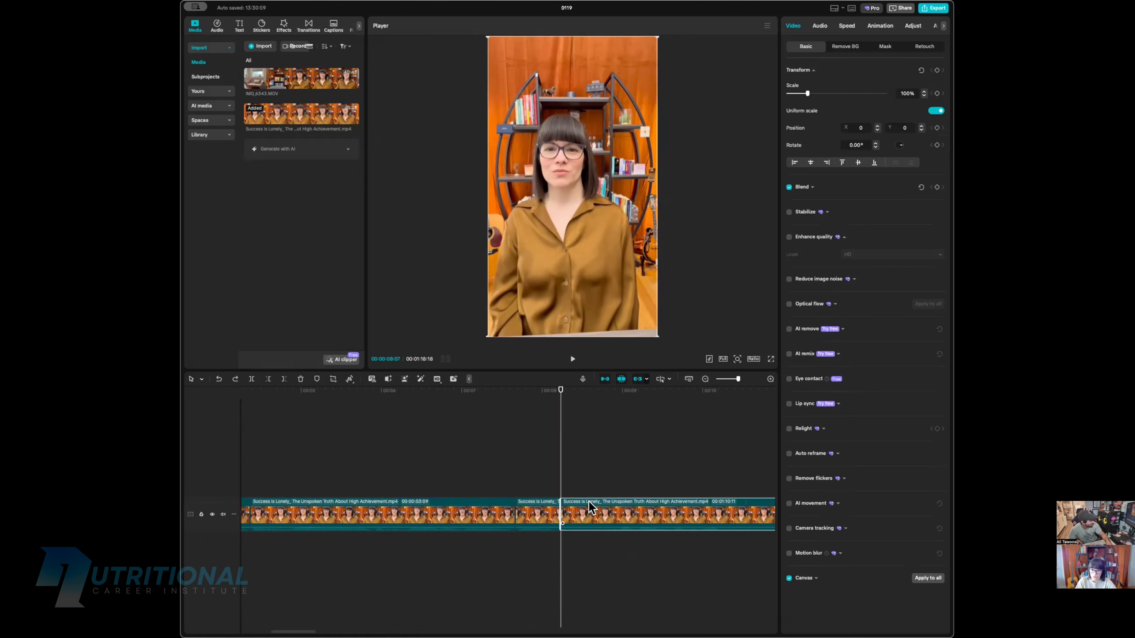
pyautogui.press('super+z')
# Step: Split the last segment at 00:00:08:05 and trim about 23 frames off the start of the part after the split
pyautogui.moveTo(560, 490); pyautogui.dragTo(555, 491)
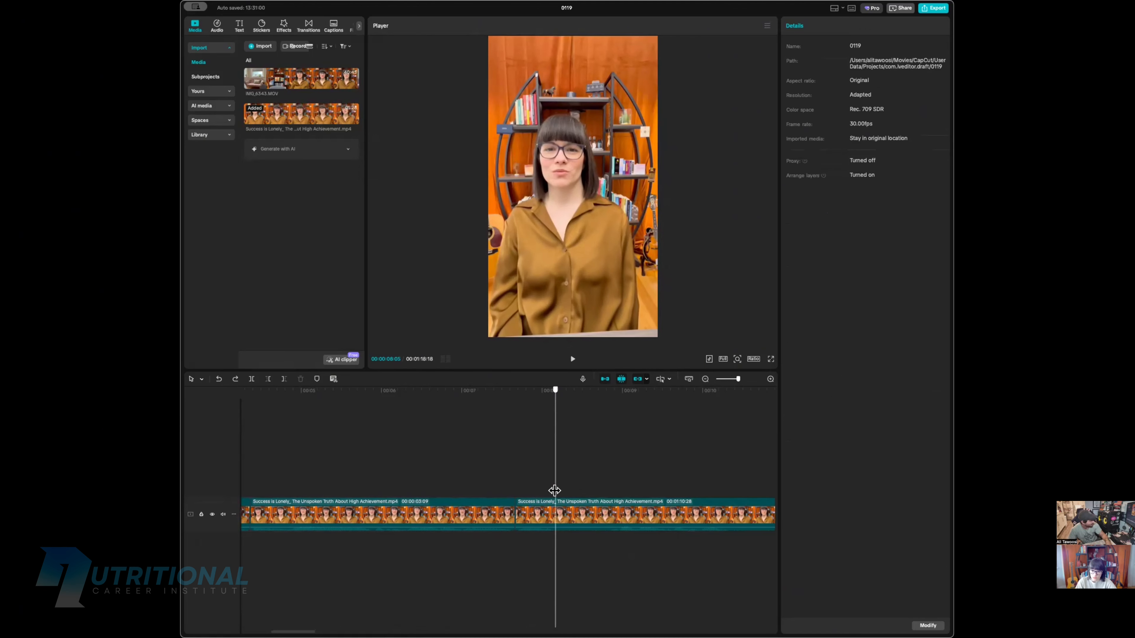
pyautogui.press('super+b')
pyautogui.click(610, 483)
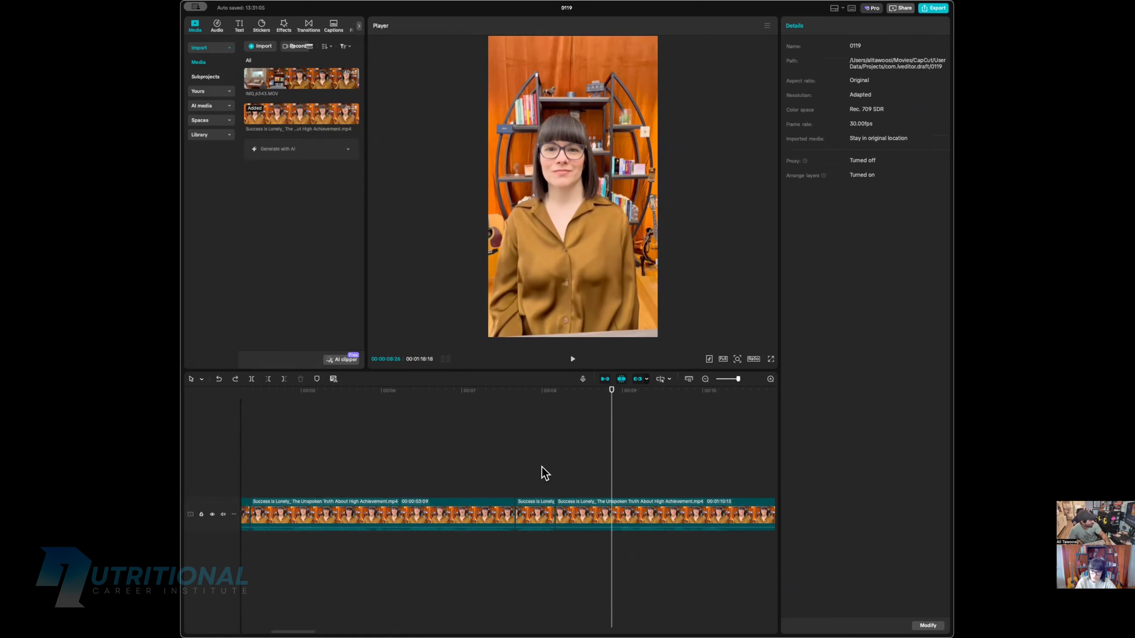
pyautogui.click(558, 470)
pyautogui.click(572, 519)
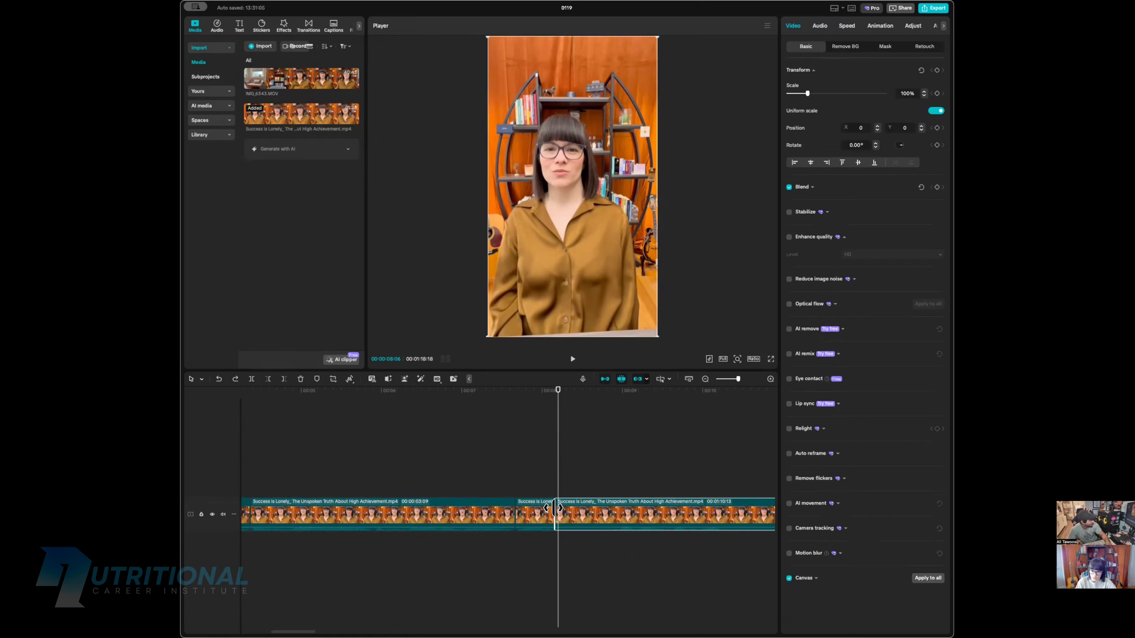
pyautogui.moveTo(557, 512); pyautogui.dragTo(617, 510)
# Step: Play from 00:00:06:28 across the new cuts and stop at about 00:00:09:21
pyautogui.click(456, 464)
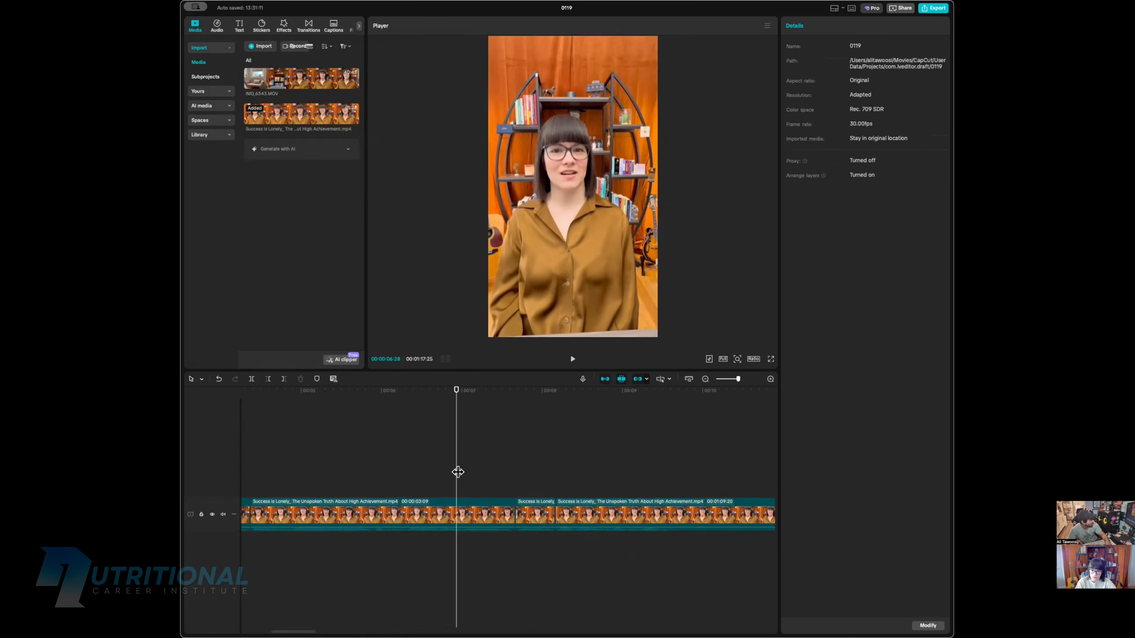
pyautogui.press('space')
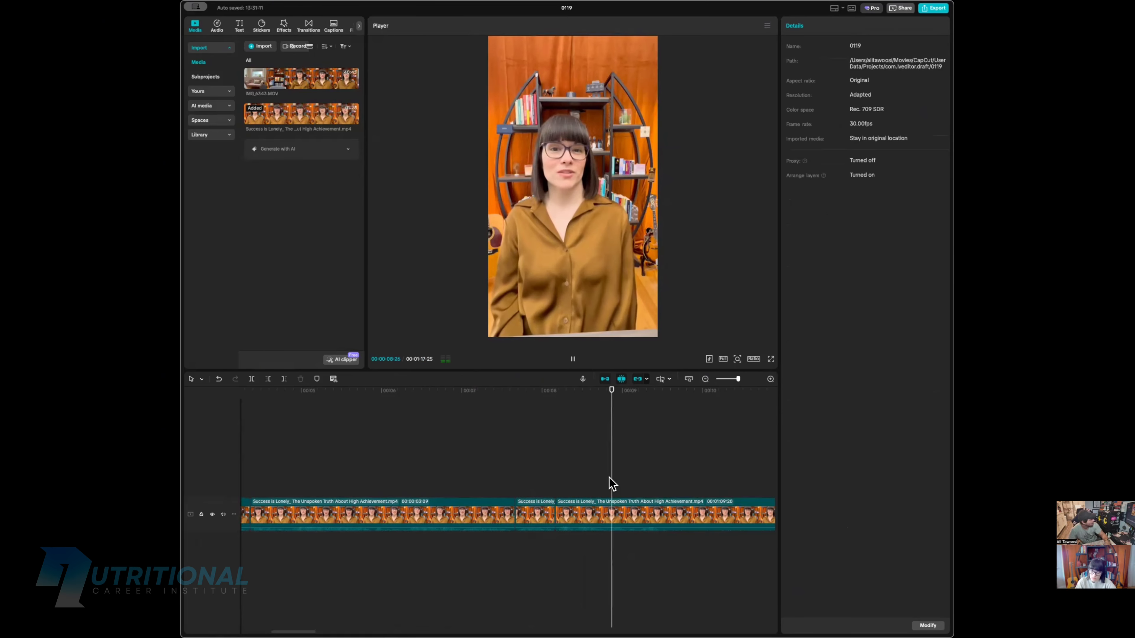
pyautogui.click(531, 484)
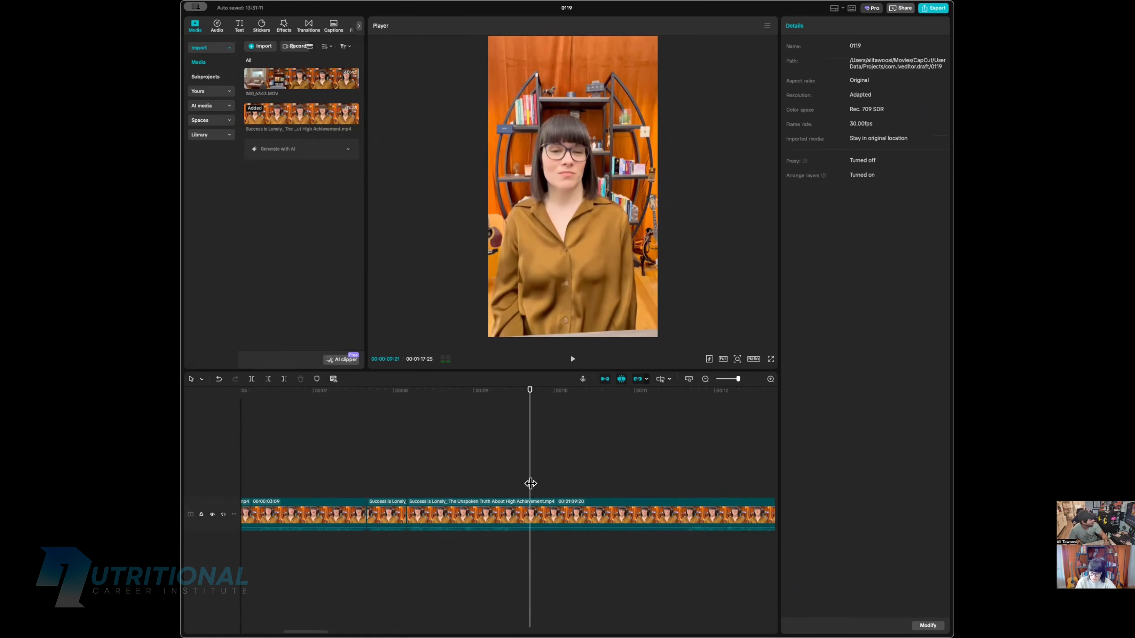
# Step: Split the last segment at 00:00:09:18 and 00:00:11:17, delete the pause between the splits, and play across the cut
pyautogui.click(520, 477)
pyautogui.press('super+b')
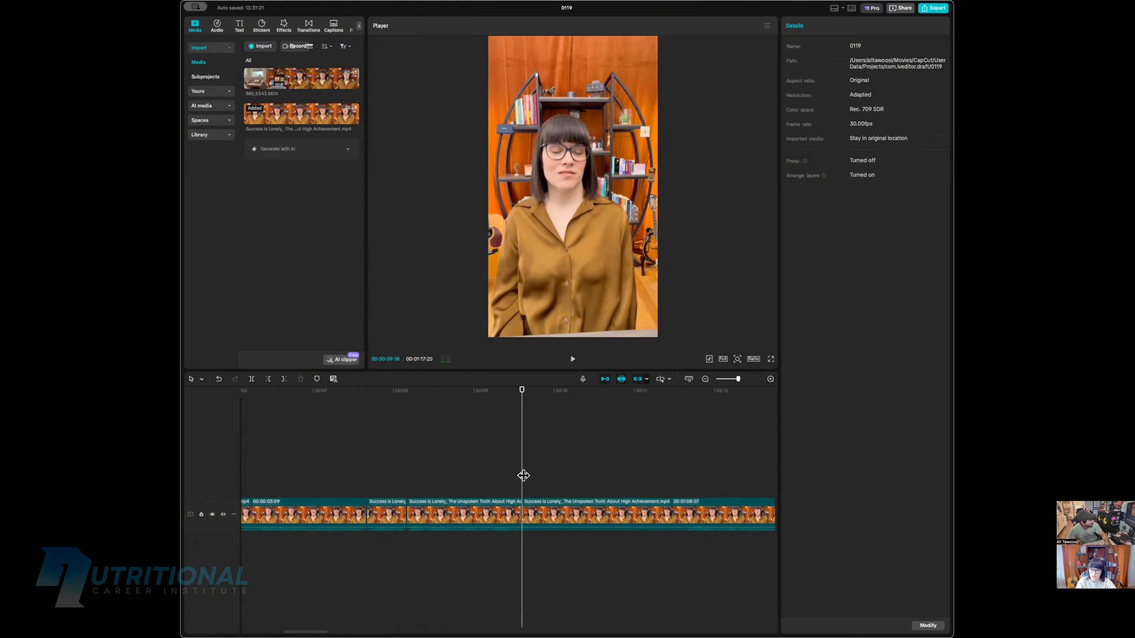
pyautogui.click(685, 474)
pyautogui.click(680, 474)
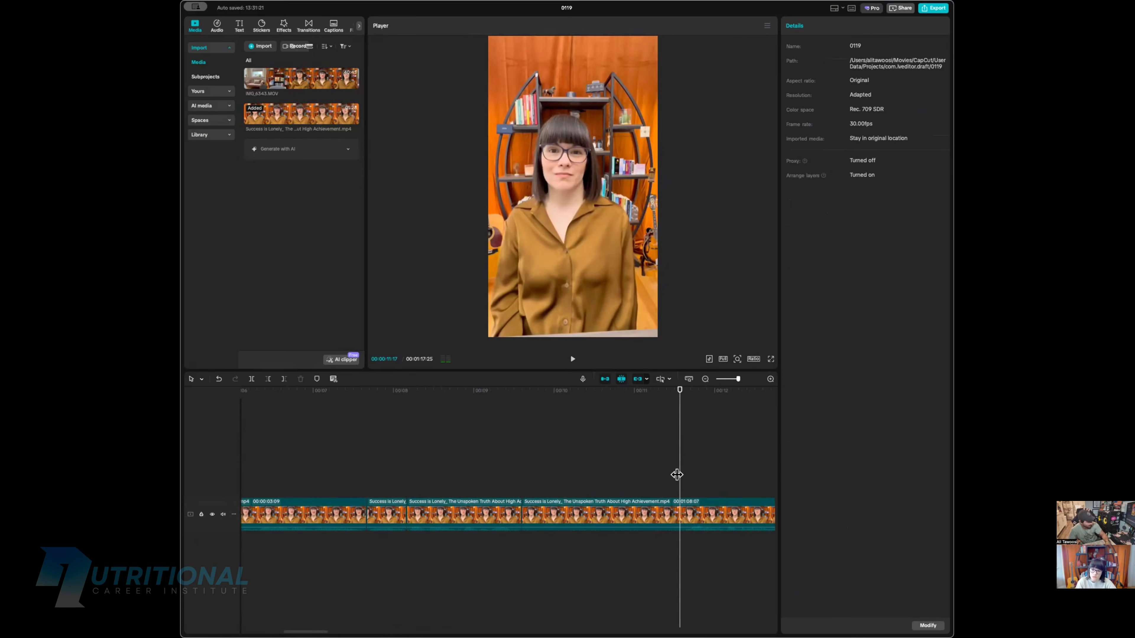
pyautogui.press('super+b')
pyautogui.click(629, 511)
pyautogui.press('Delete')
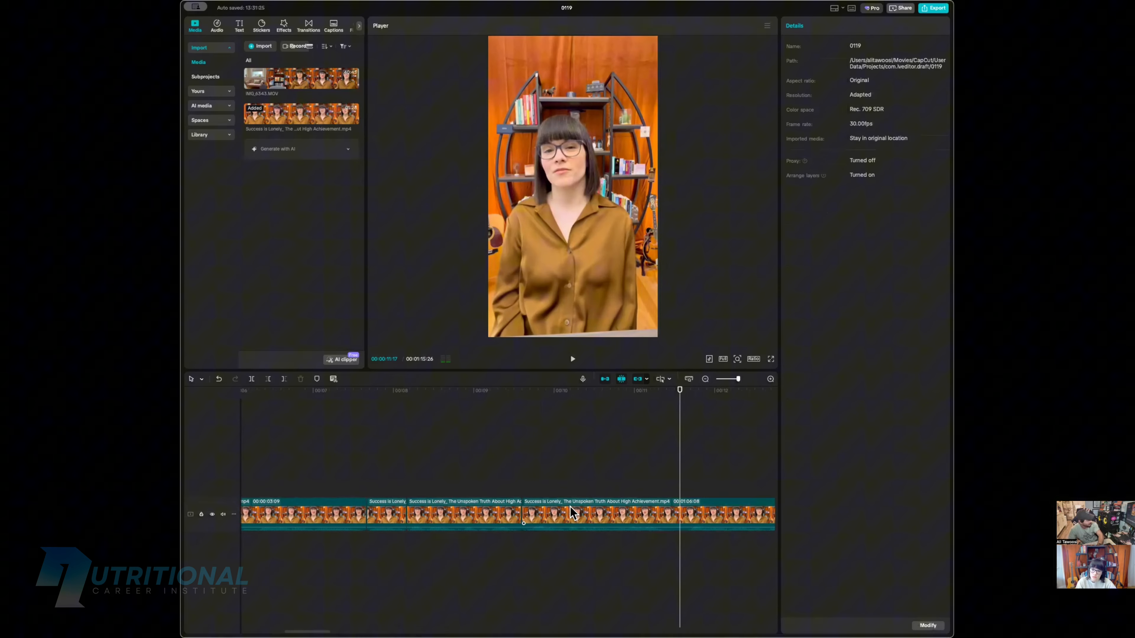
pyautogui.click(472, 476)
pyautogui.press('space')
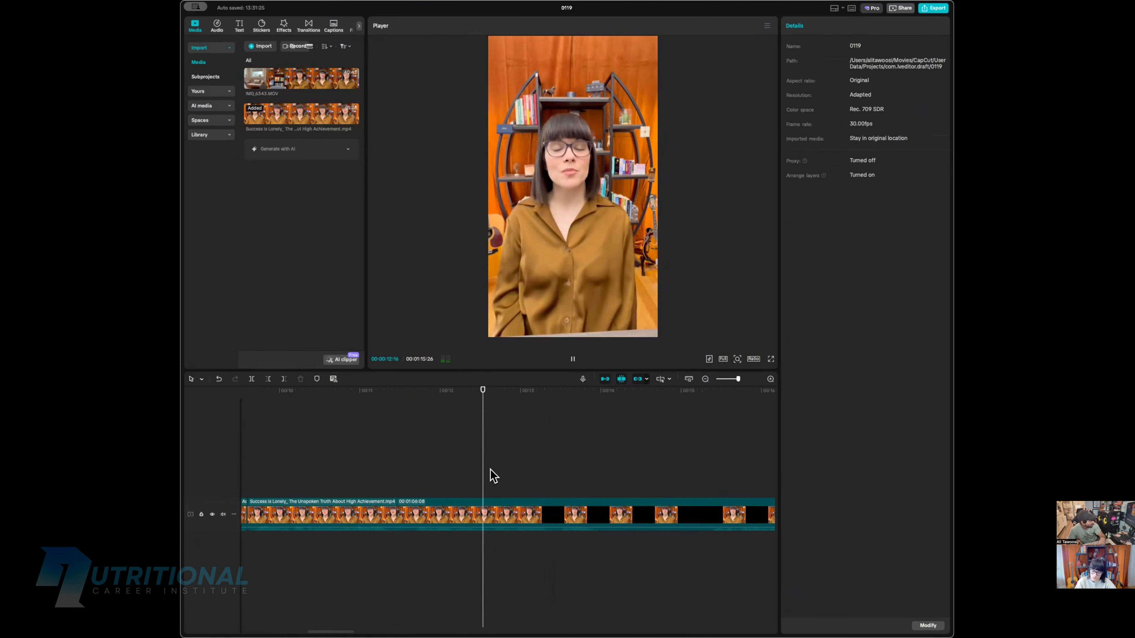
# Step: Split the last segment at 00:00:13:28 and 00:00:15:11, delete the pause between the splits, and play across the cut
pyautogui.press('space')
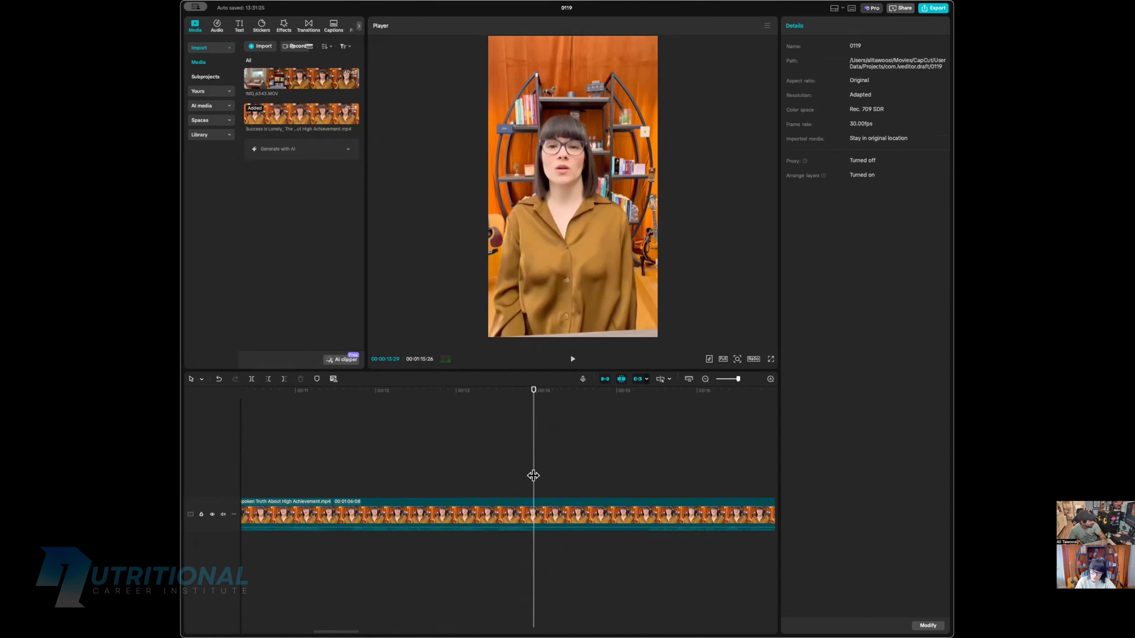
pyautogui.hotkey('ctrl', 'b')
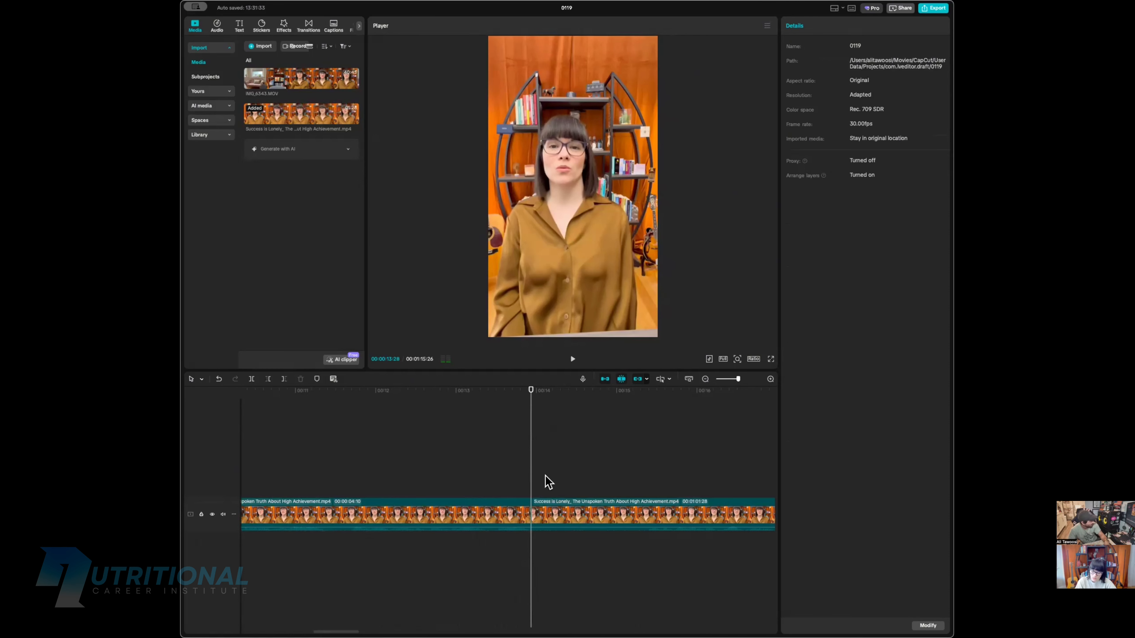
pyautogui.moveTo(625, 465); pyautogui.dragTo(646, 478)
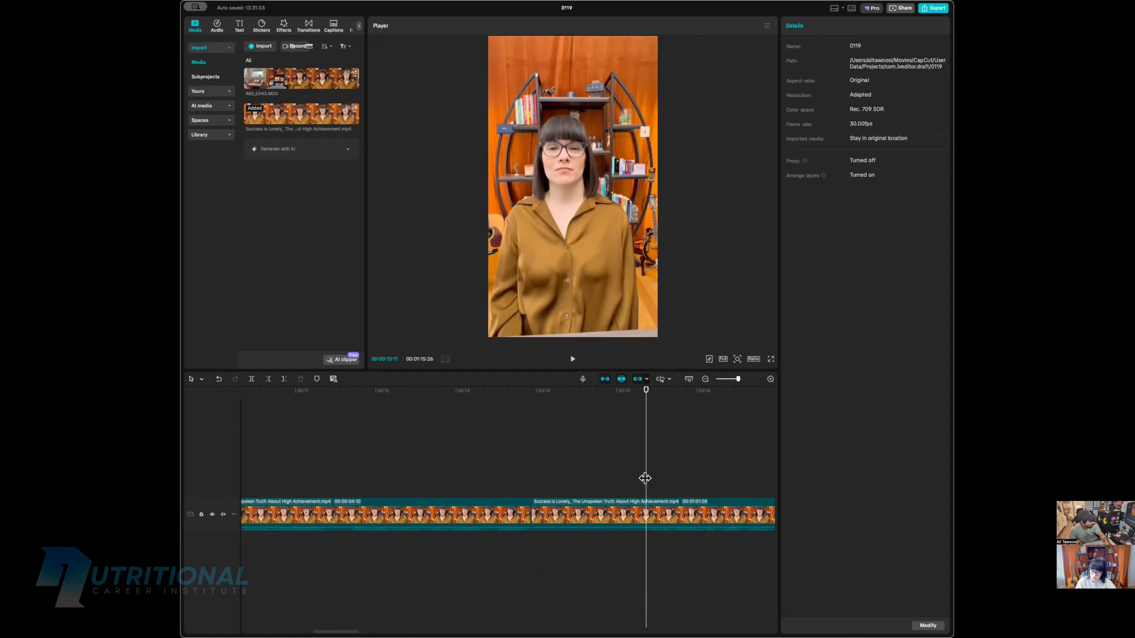
pyautogui.press('super+b')
pyautogui.click(613, 510)
pyautogui.press('BackSpace')
pyautogui.click(503, 479)
pyautogui.press('space')
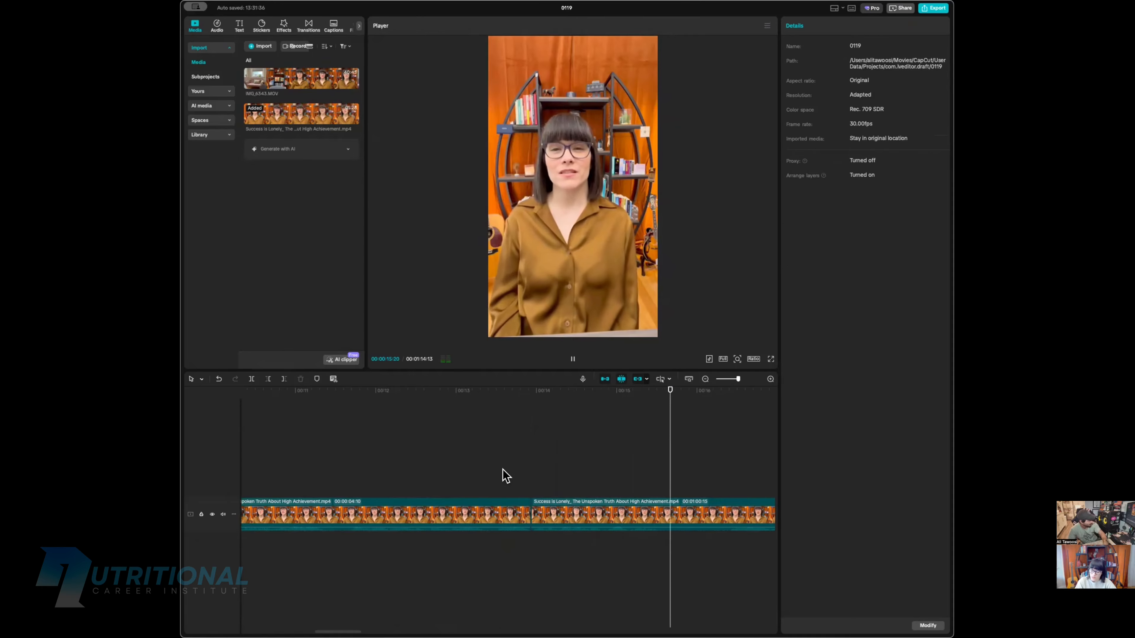
# Step: Split the last segment at 00:00:15:17, trim about 23 frames off the start of the part after it, and play across the cut
pyautogui.moveTo(671, 472); pyautogui.dragTo(661, 476)
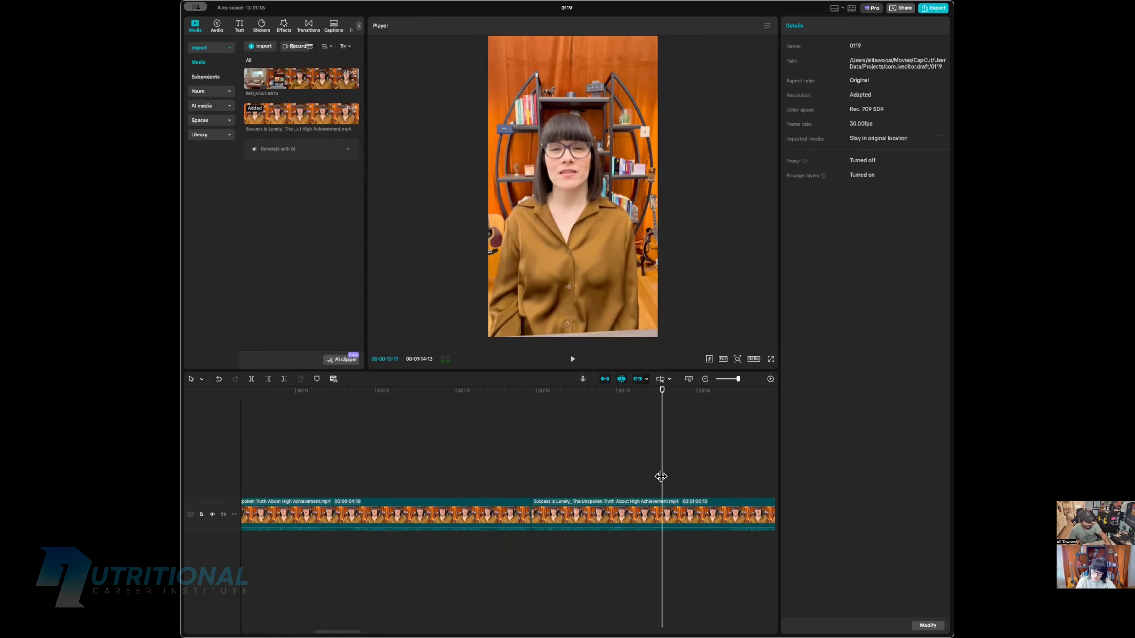
pyautogui.press('super+b')
pyautogui.hscroll(5, 661, 474)
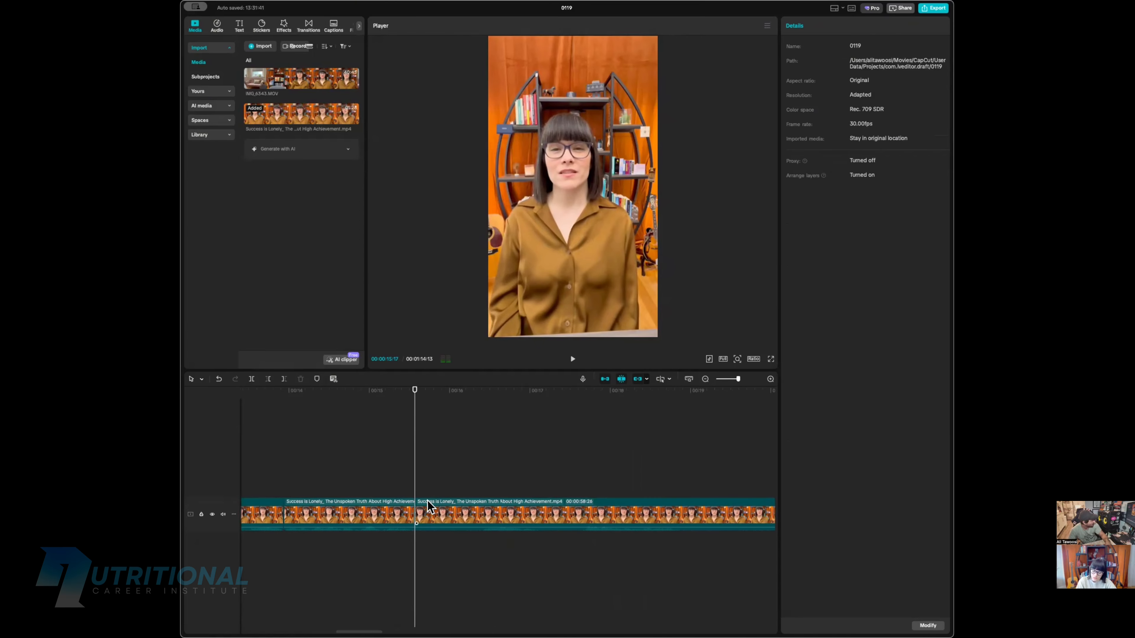
pyautogui.moveTo(420, 508); pyautogui.dragTo(478, 505)
pyautogui.click(385, 474)
pyautogui.press('space')
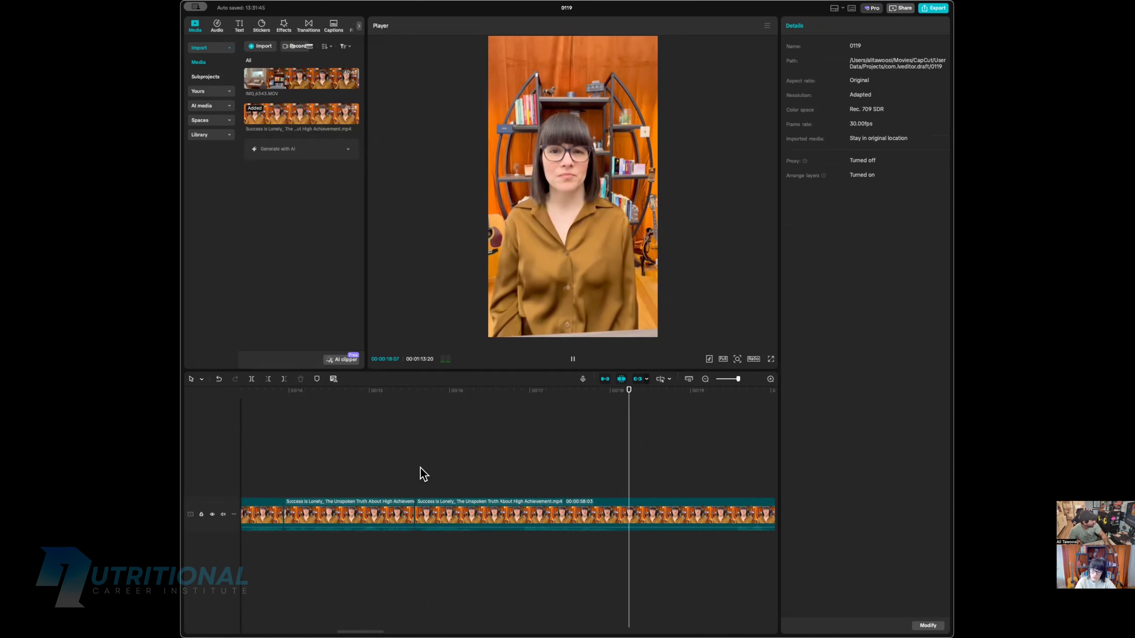
# Step: Split the last segment at 00:00:16:12, trim about 17 frames off the start of the part after it, and play on
pyautogui.press('space')
pyautogui.click(487, 481)
pyautogui.click(481, 481)
pyautogui.press('super+b')
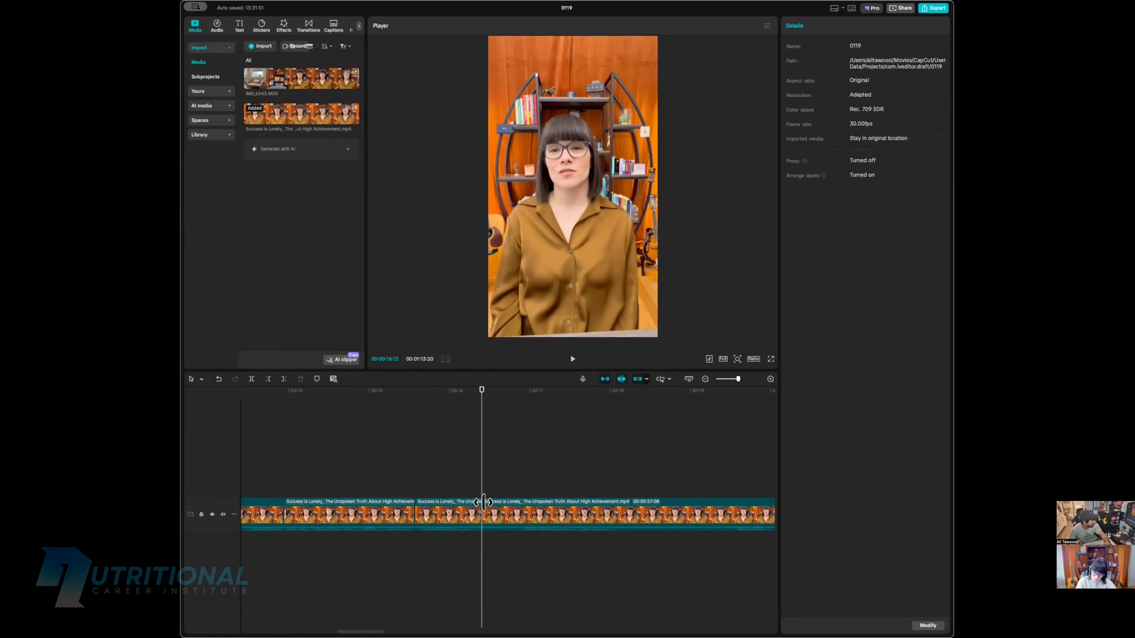
pyautogui.moveTo(482, 500); pyautogui.dragTo(524, 506)
pyautogui.click(436, 463)
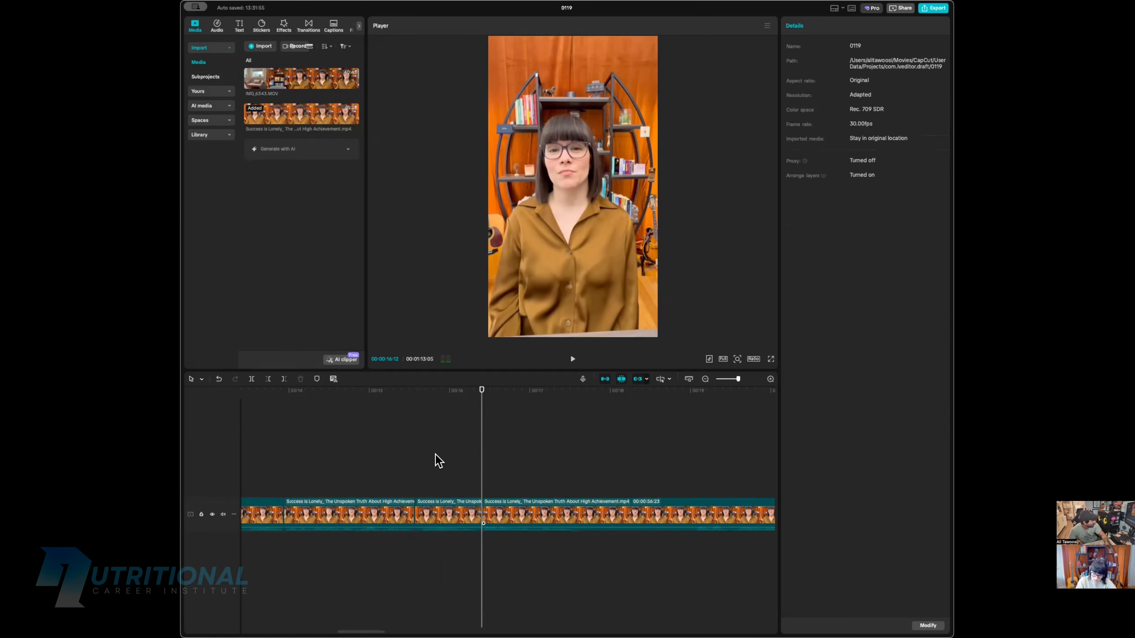
pyautogui.press('space')
# Step: Split the last segment at 00:00:17:19, trim about 40 frames off the start of the following part, and play across the cut
pyautogui.press('space')
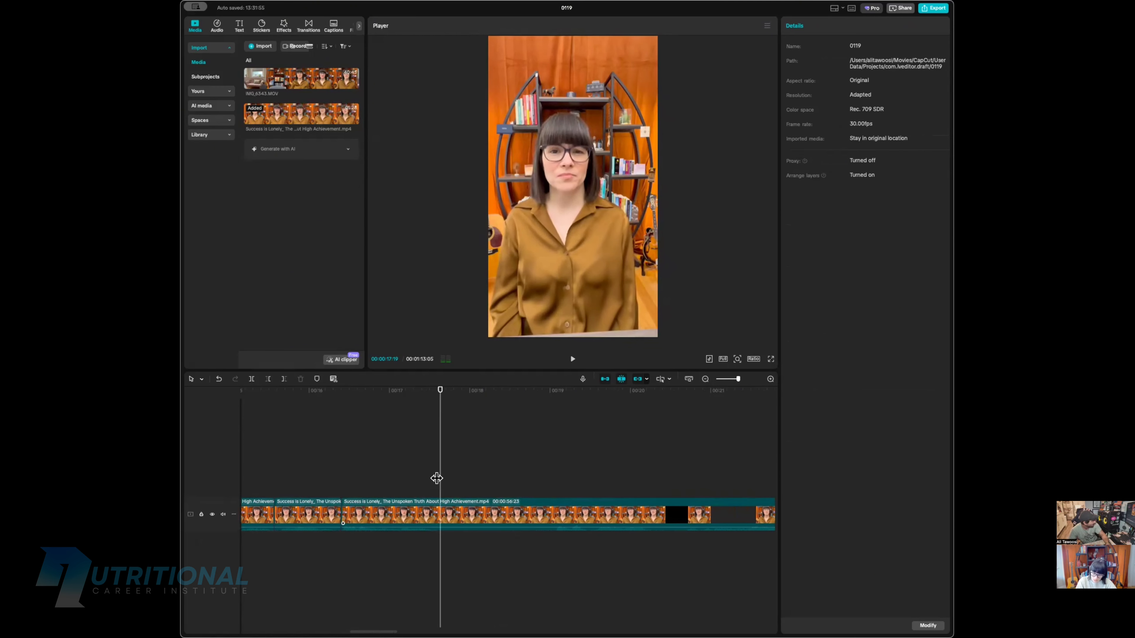
pyautogui.press('super+b')
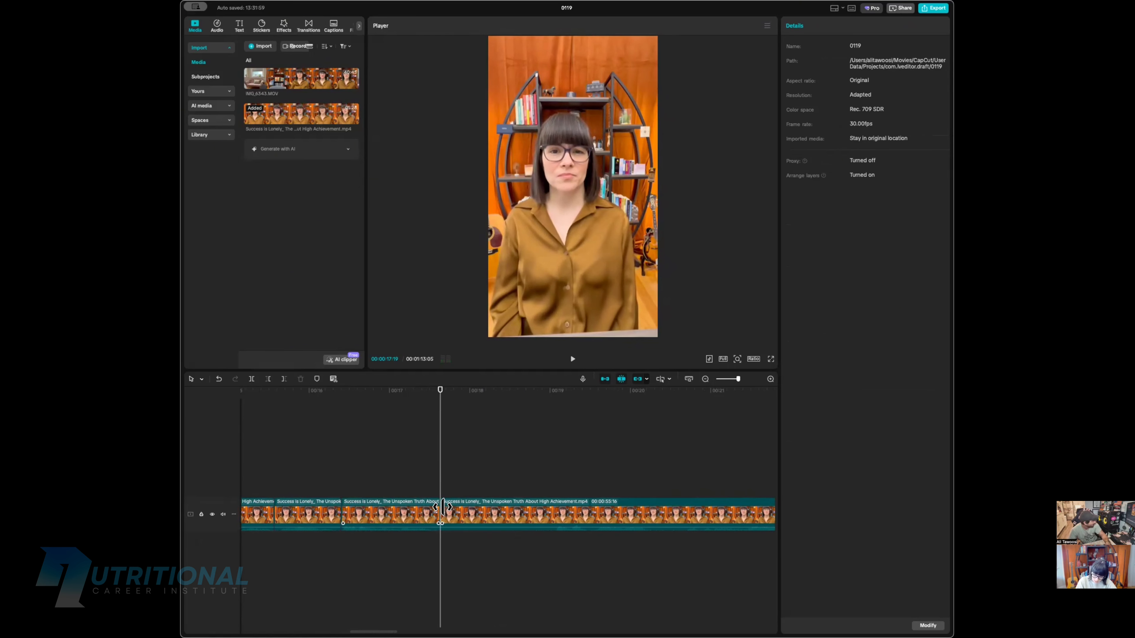
pyautogui.moveTo(440, 507); pyautogui.dragTo(556, 508)
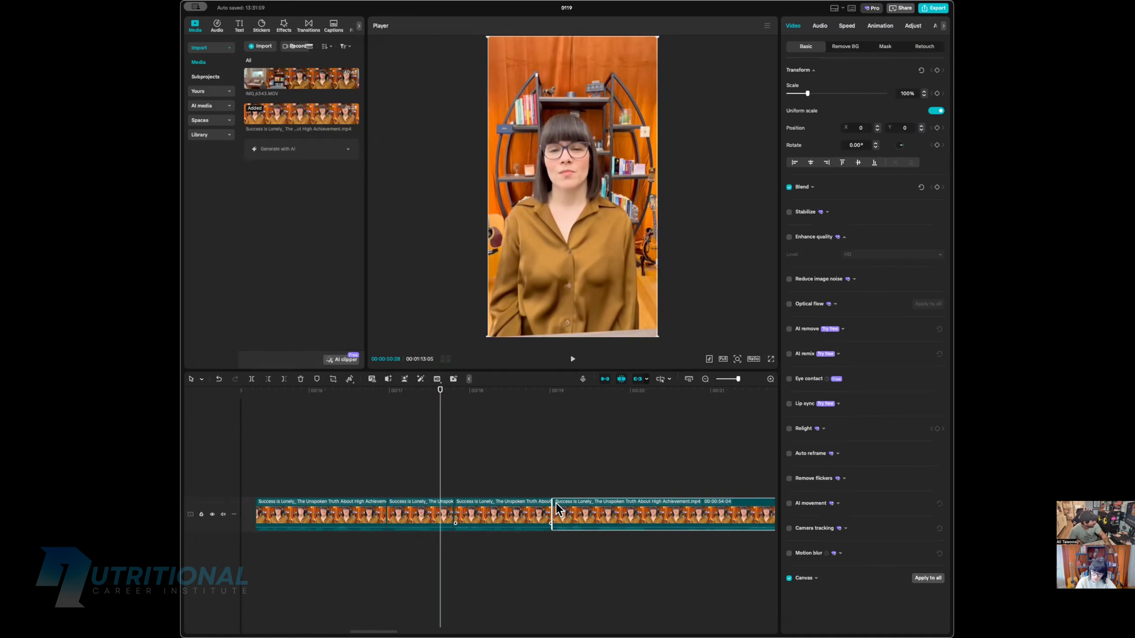
pyautogui.click(404, 447)
pyautogui.press('space')
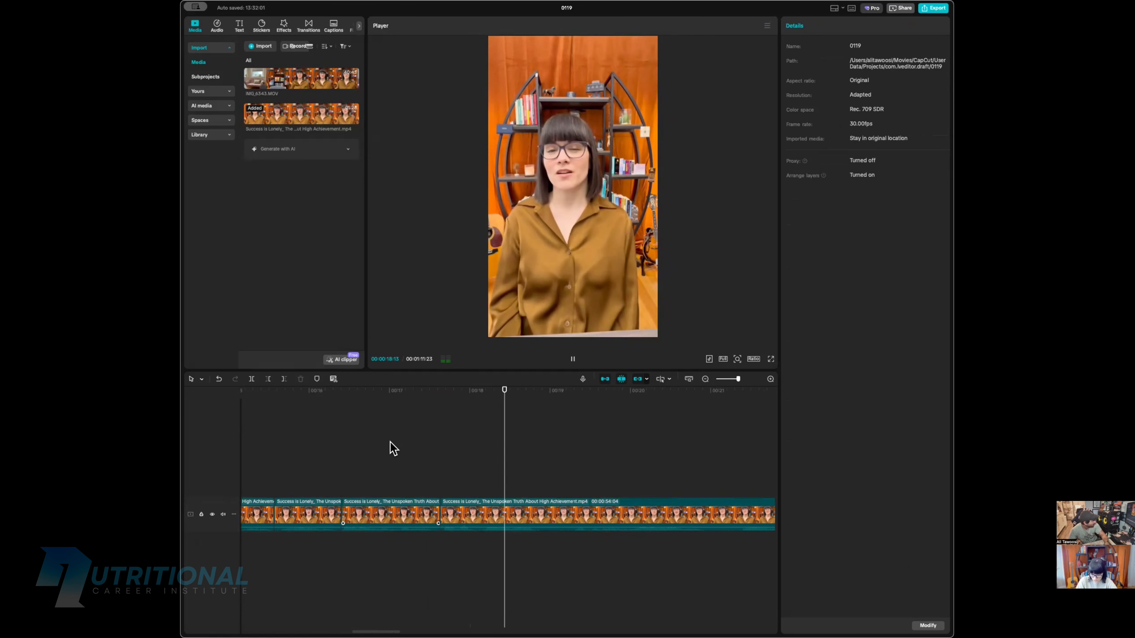
# Step: Play on to find the next pauses, split the last segment at 00:00:18:25, and trim about 14 frames off the start of the following part
pyautogui.hscroll(2, 657, 454)
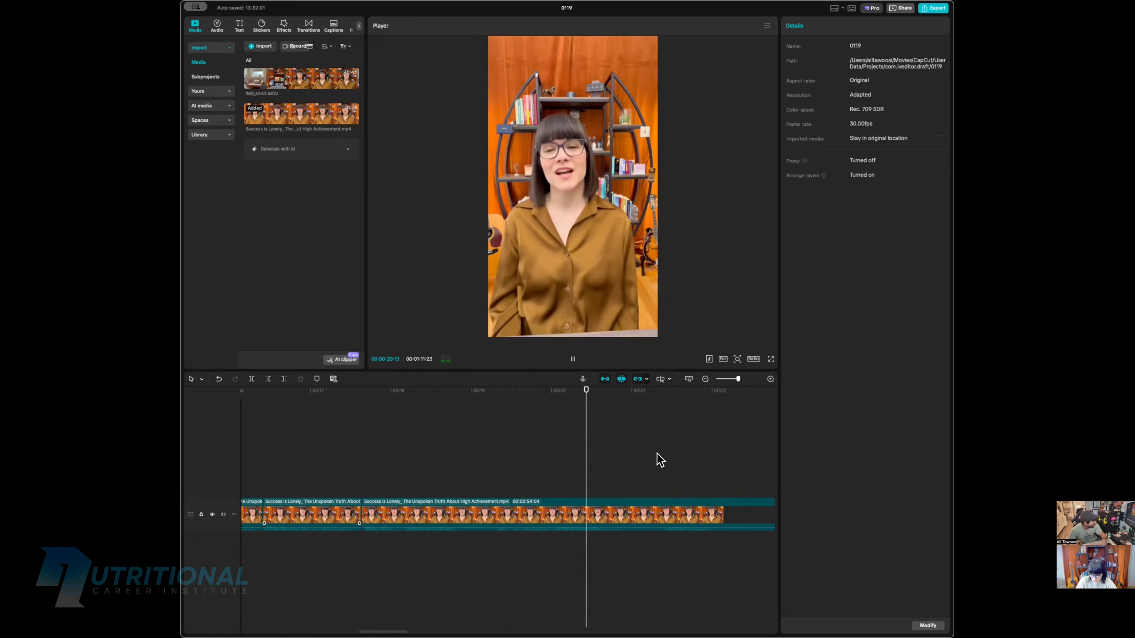
pyautogui.hscroll(1, 657, 454)
pyautogui.scroll(-3, 656, 464)
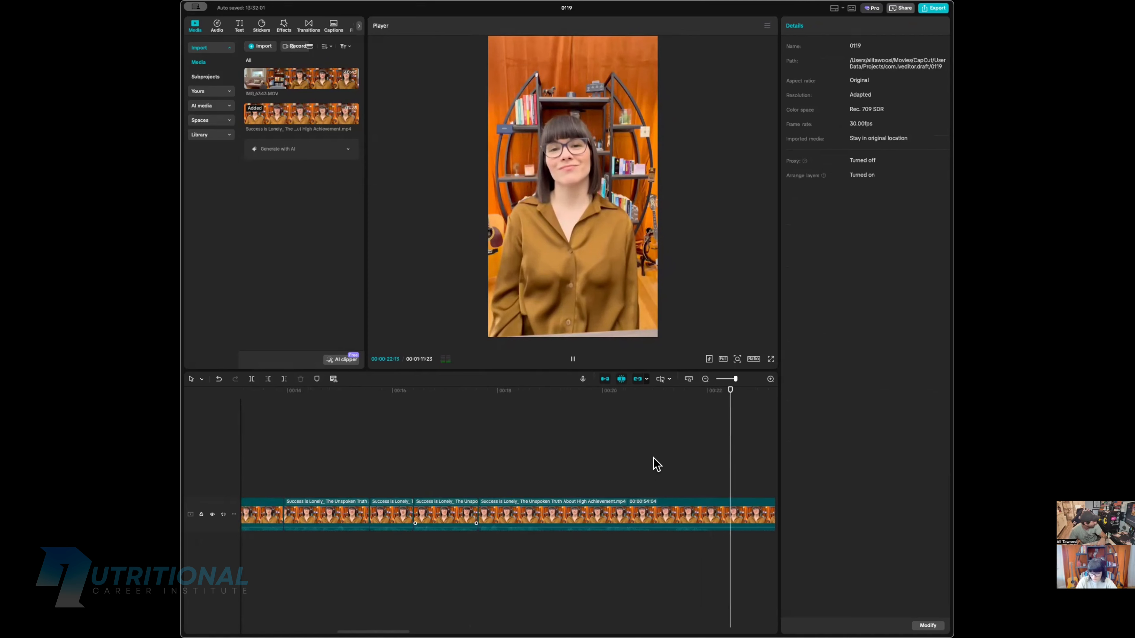
pyautogui.hscroll(4, 656, 463)
pyautogui.press('space')
pyautogui.hscroll(-1, 651, 461)
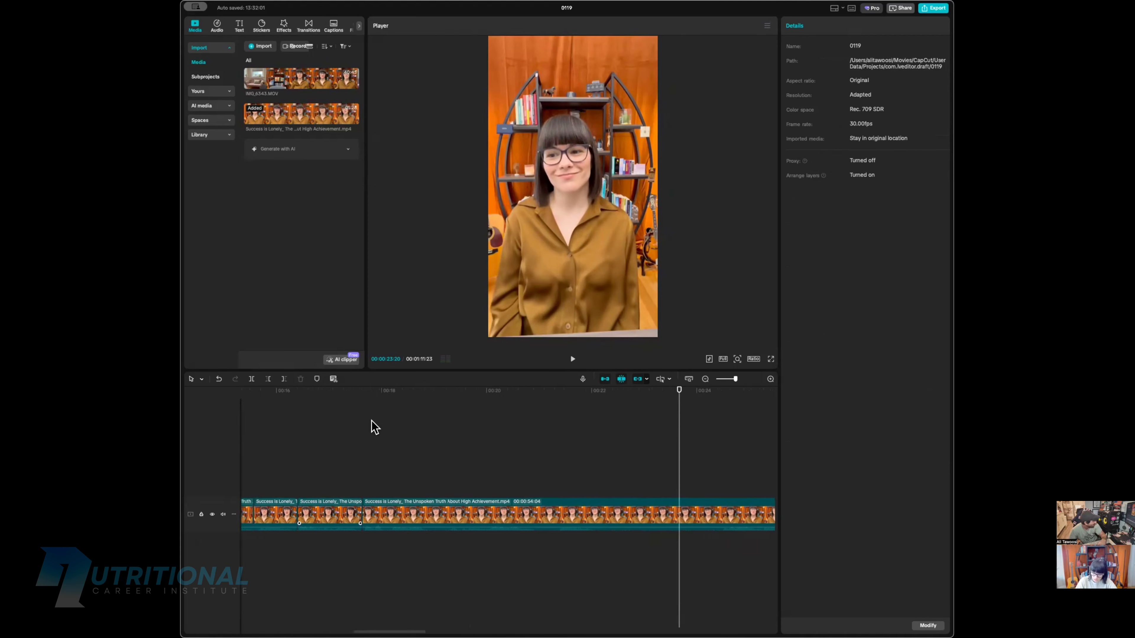
pyautogui.hscroll(-1, 433, 461)
pyautogui.click(437, 465)
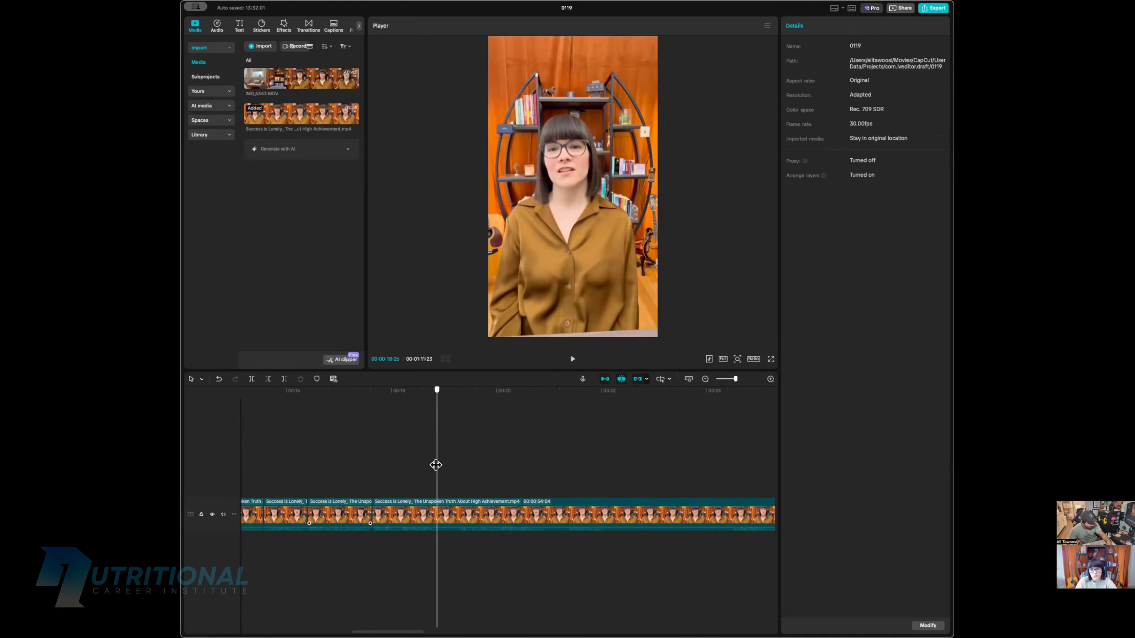
pyautogui.click(434, 465)
pyautogui.press('super+b')
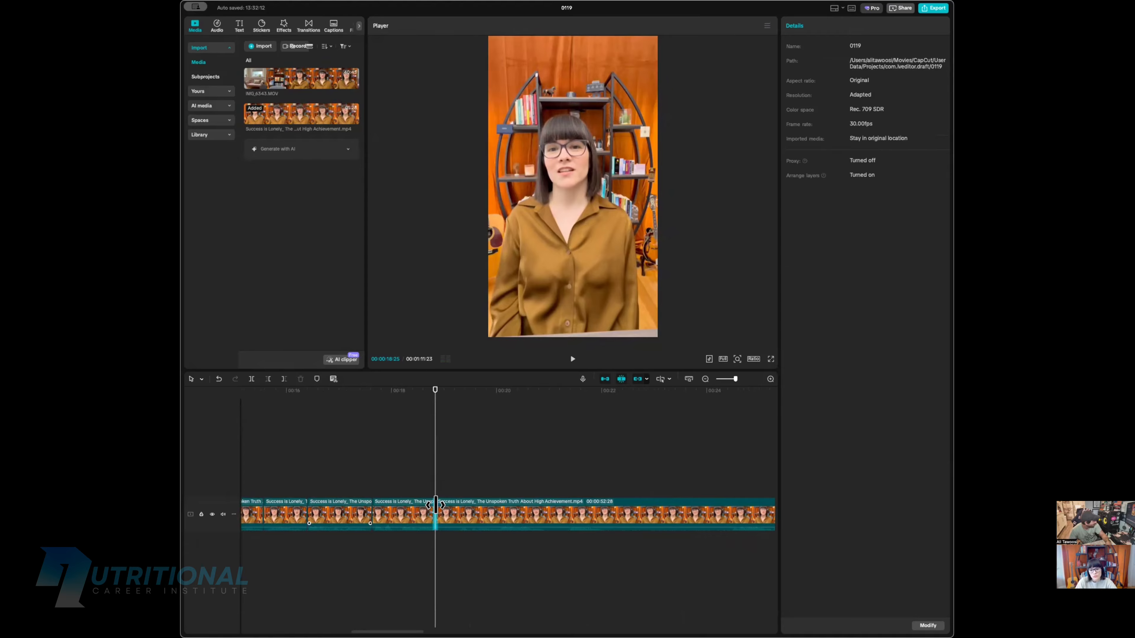
pyautogui.moveTo(438, 510); pyautogui.dragTo(463, 510)
# Step: Split the last segment at 00:00:20:13 and trim about 13 frames off the start of the part after the split
pyautogui.click(510, 472)
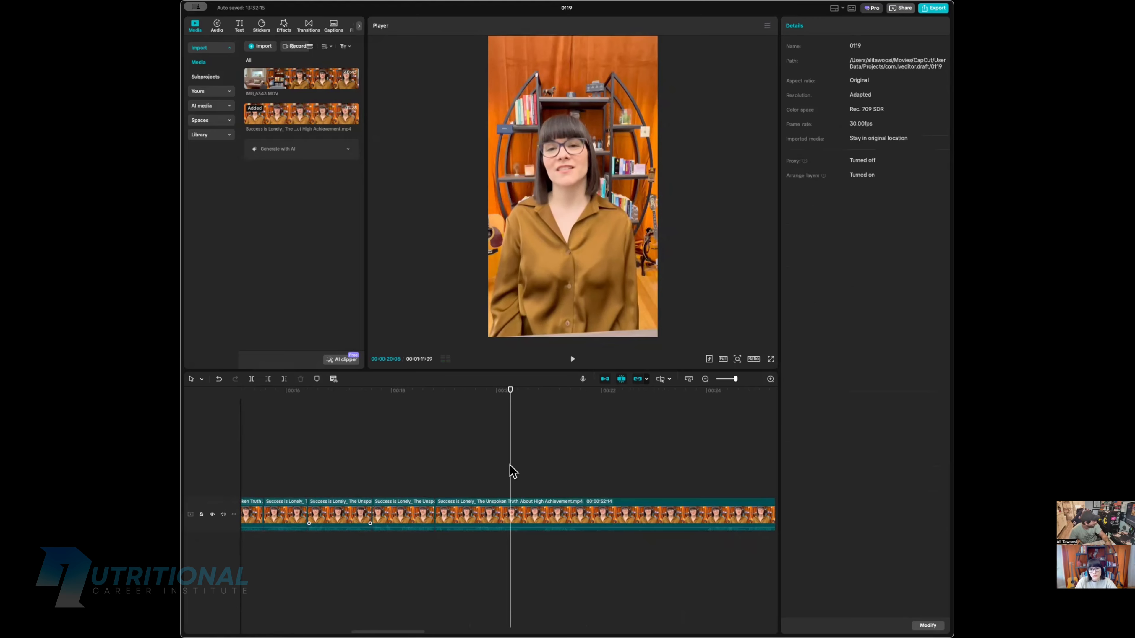
pyautogui.moveTo(511, 472); pyautogui.dragTo(544, 504)
pyautogui.press('super+b')
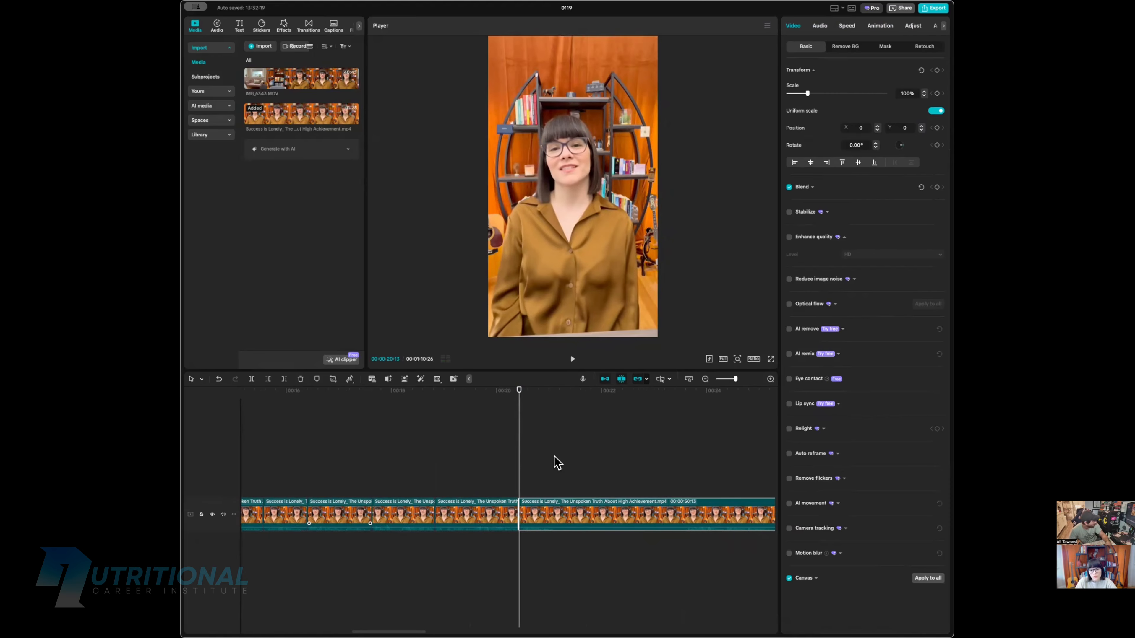
# Step: Split the last segment at 00:00:21:04, trim about 2 seconds 12 frames off the start of the following part, and play across the cut
pyautogui.click(555, 467)
pyautogui.press('super+b')
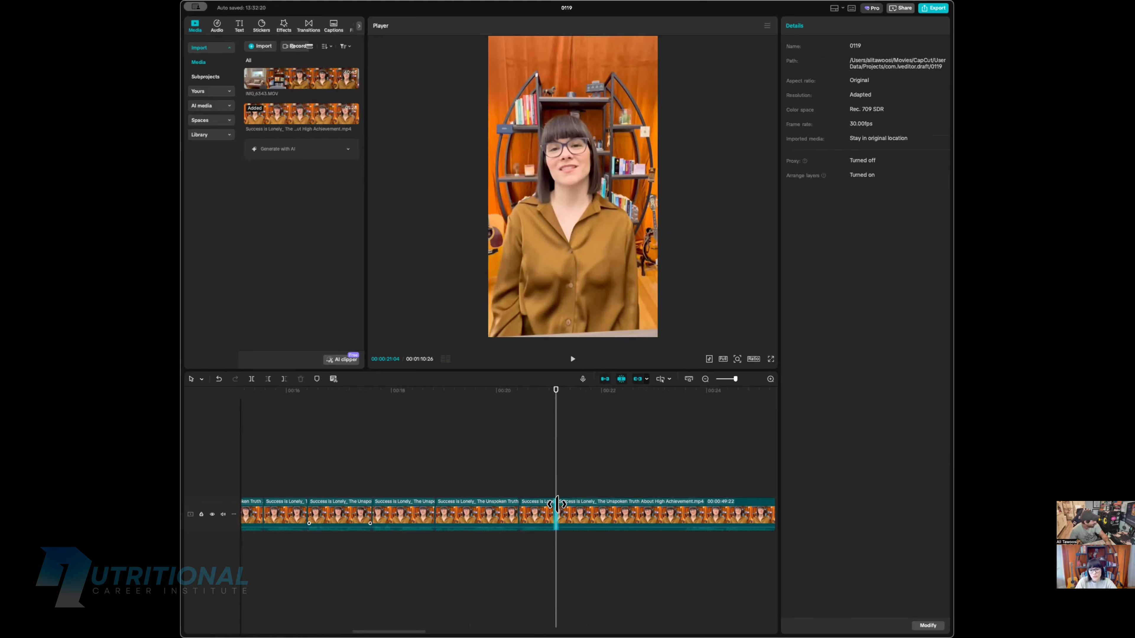
pyautogui.moveTo(562, 512); pyautogui.dragTo(680, 507)
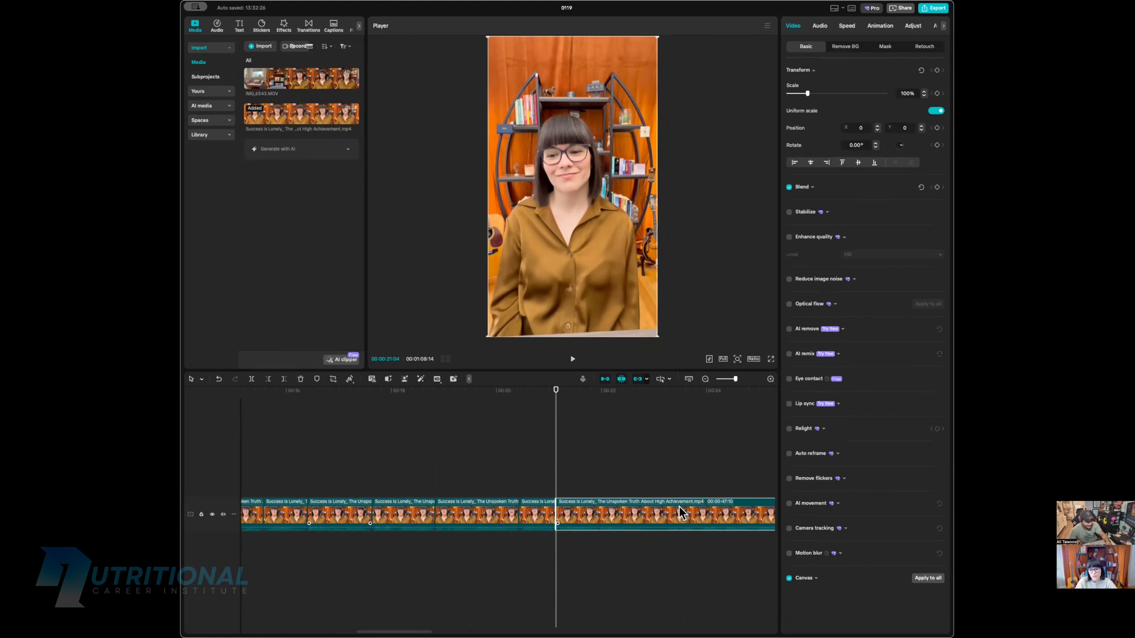
pyautogui.click(488, 455)
pyautogui.press('space')
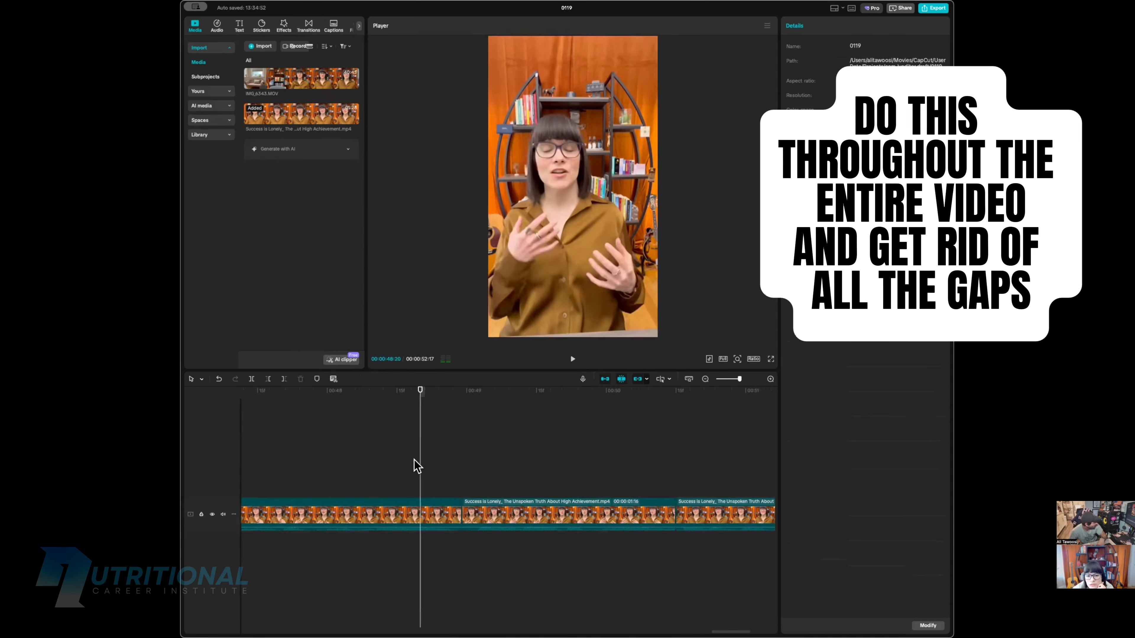
# Step: Return the playhead to the start of the project and look over the cuts along the whole timeline
pyautogui.click(615, 507)
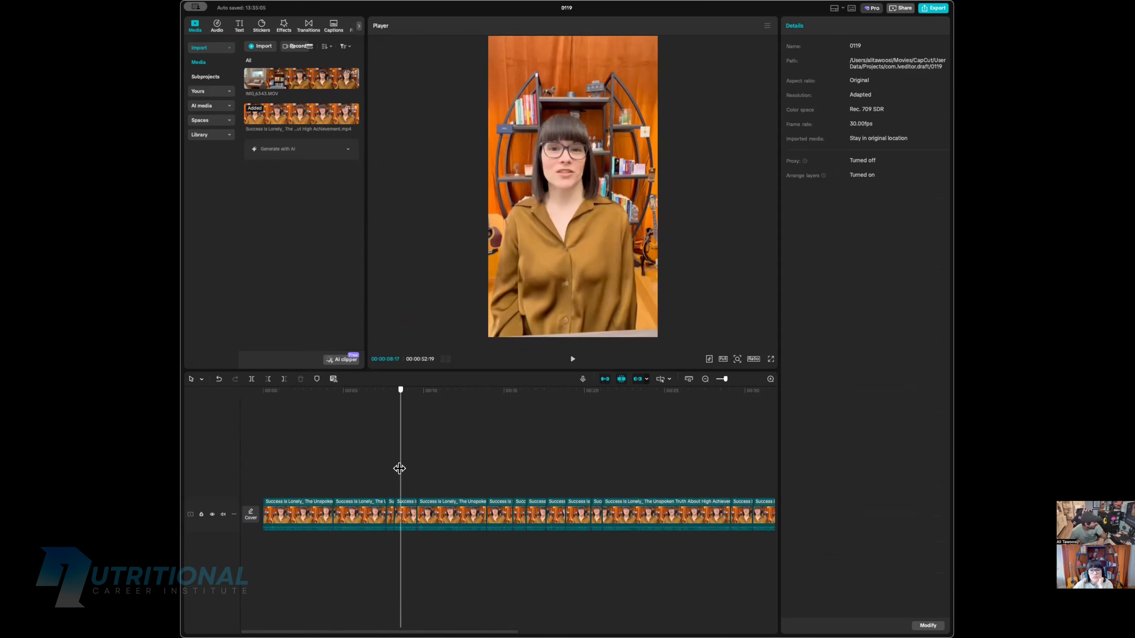
pyautogui.press('Home')
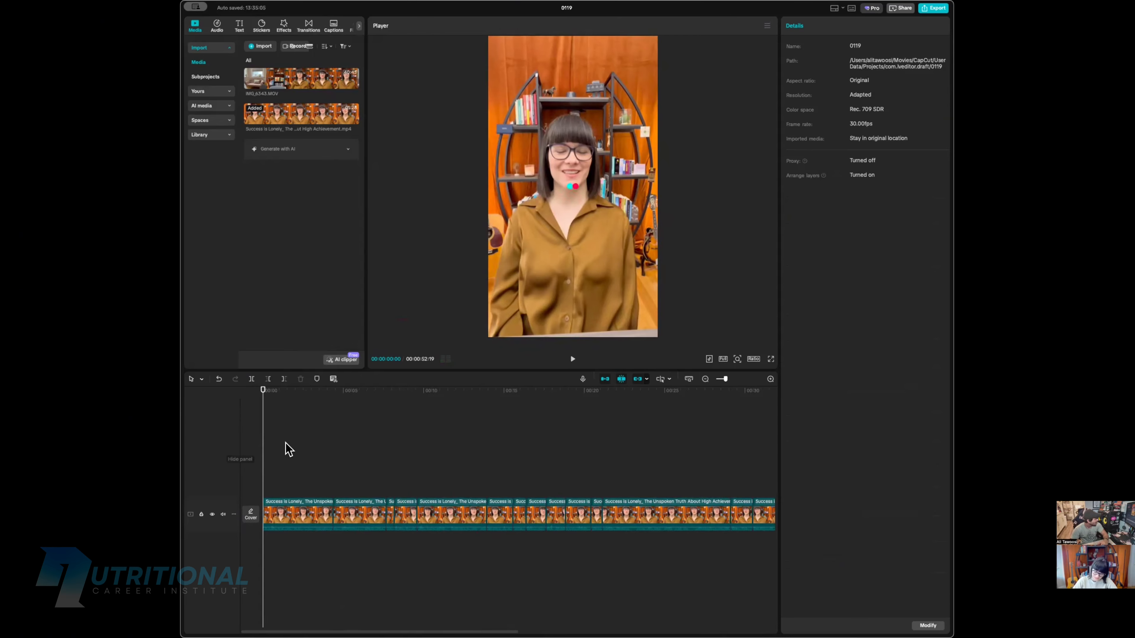
pyautogui.hscroll(10, 691, 466)
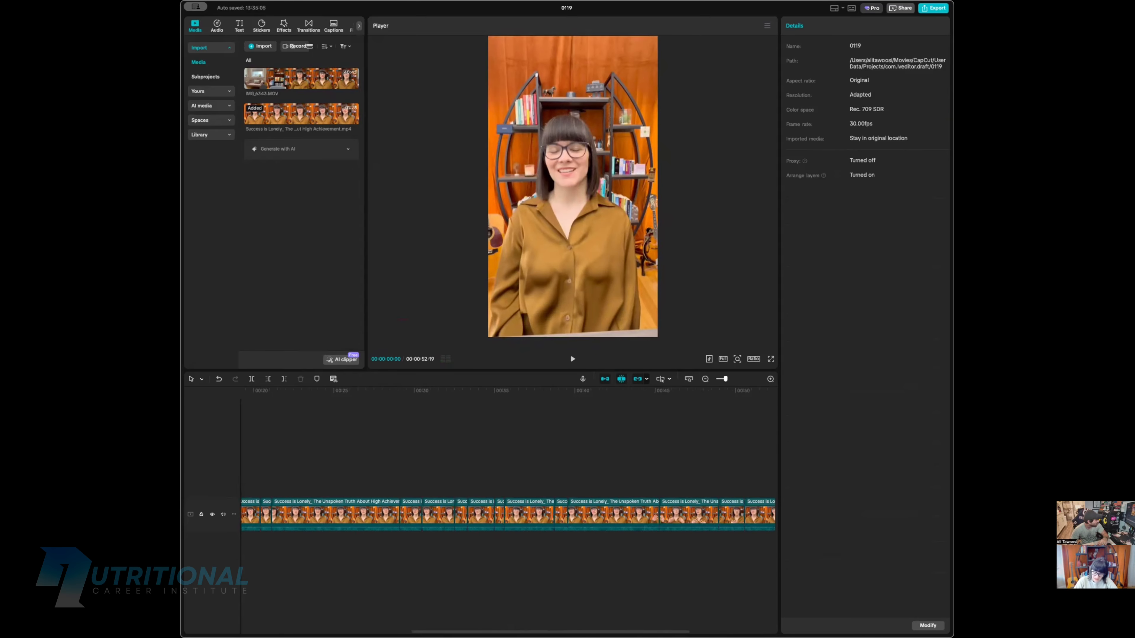
pyautogui.hscroll(-10, 700, 493)
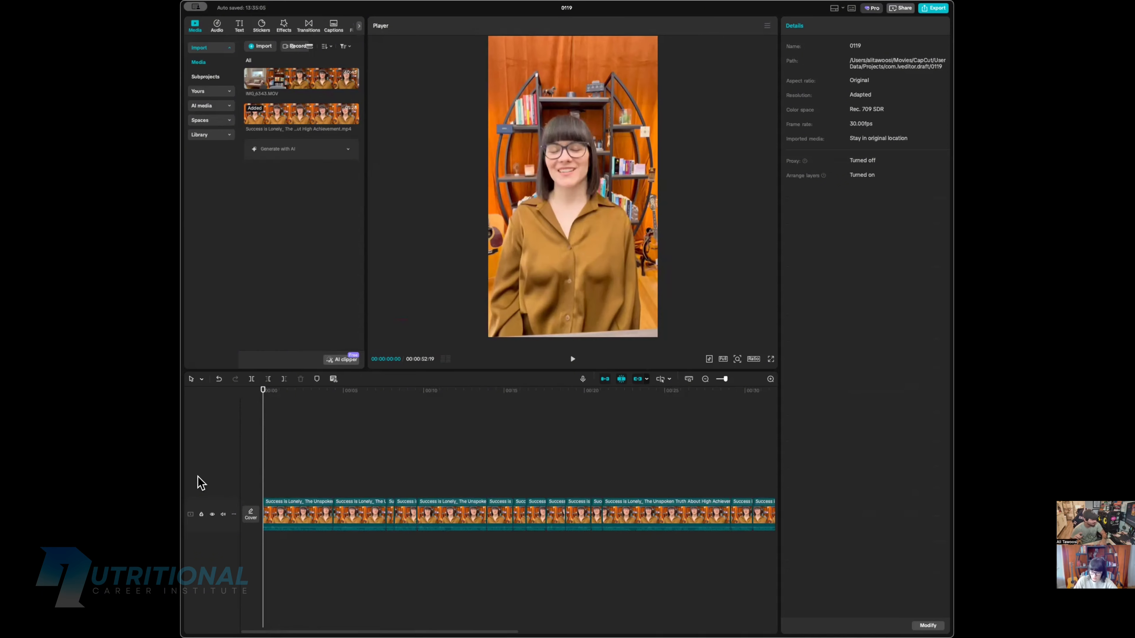
# Step: Play the edit from the start to about 00:00:09, and replay from the cut near 00:00:04:11 to about 00:00:05:27
pyautogui.press('space')
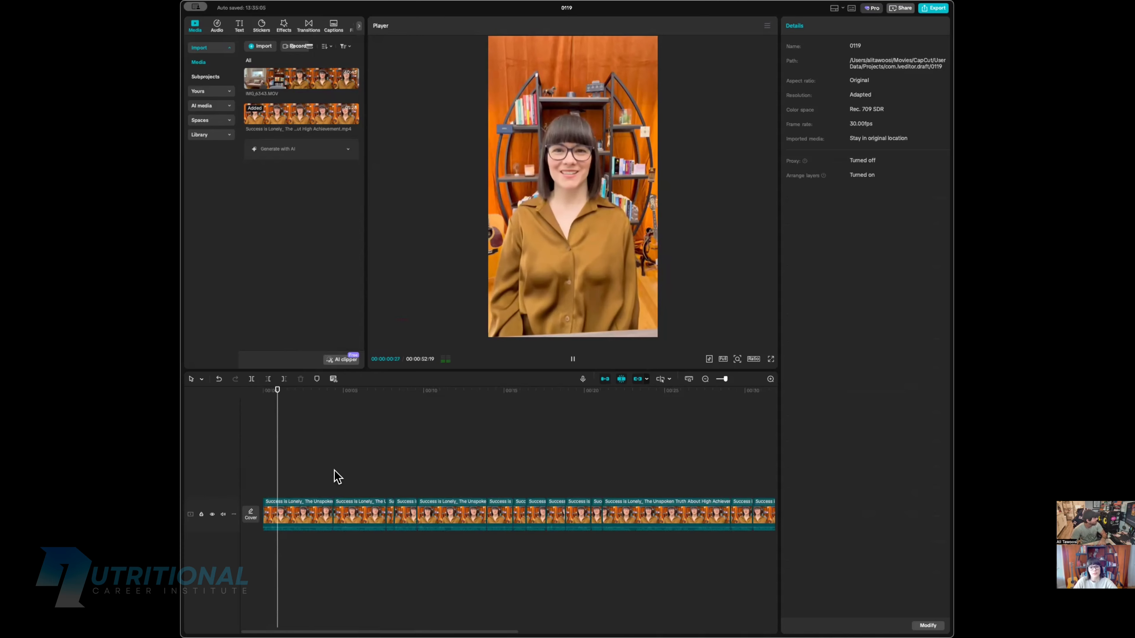
pyautogui.scroll(3, 335, 473)
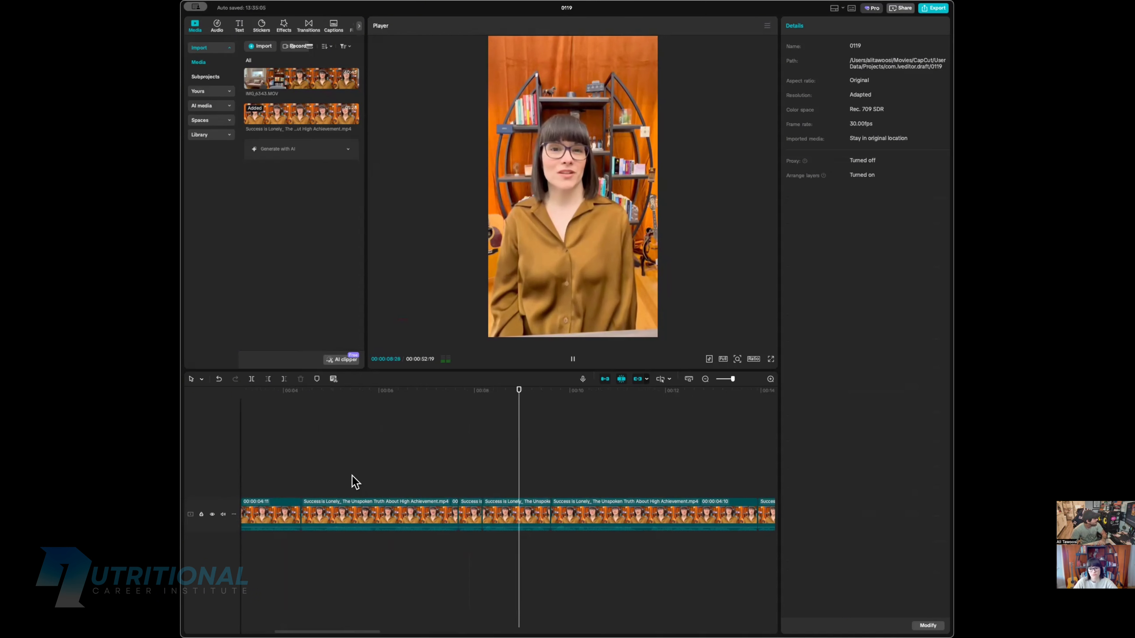
pyautogui.click(326, 480)
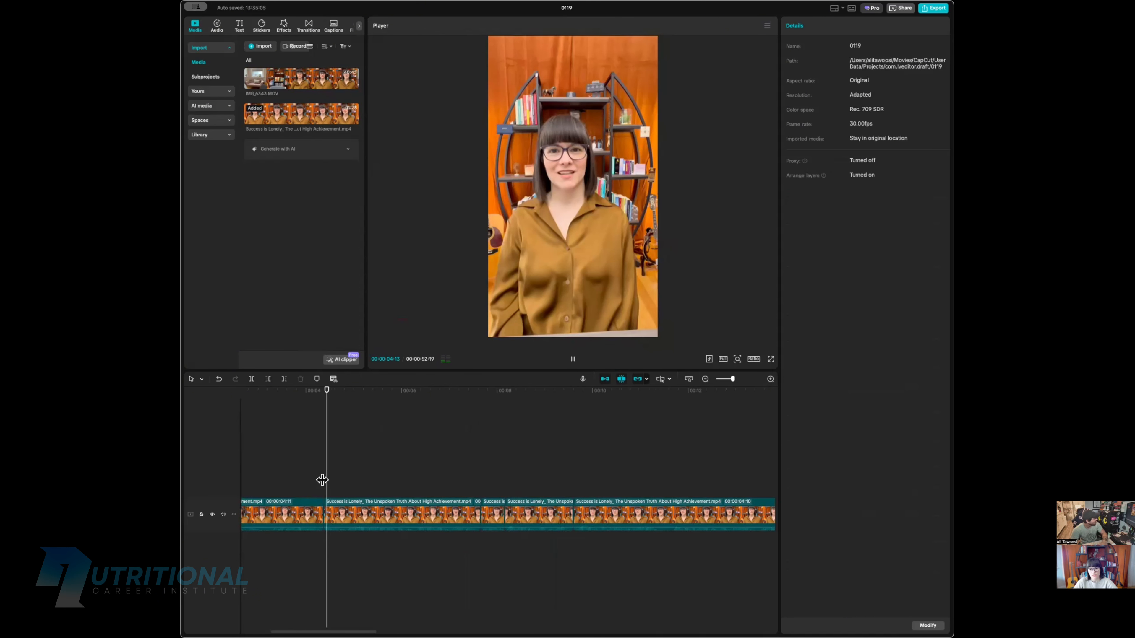
pyautogui.press('space')
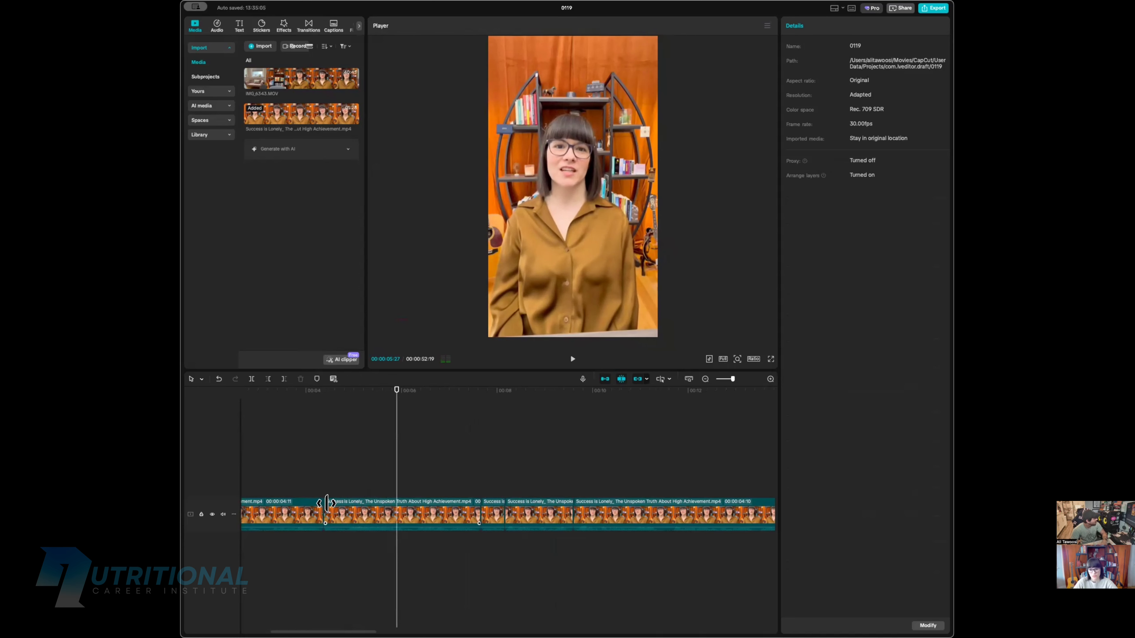
# Step: Replay the first cut, trim about 46 frames off the start of the second segment, and move the playhead back to about 00:00:03:21
pyautogui.click(267, 454)
pyautogui.press('space')
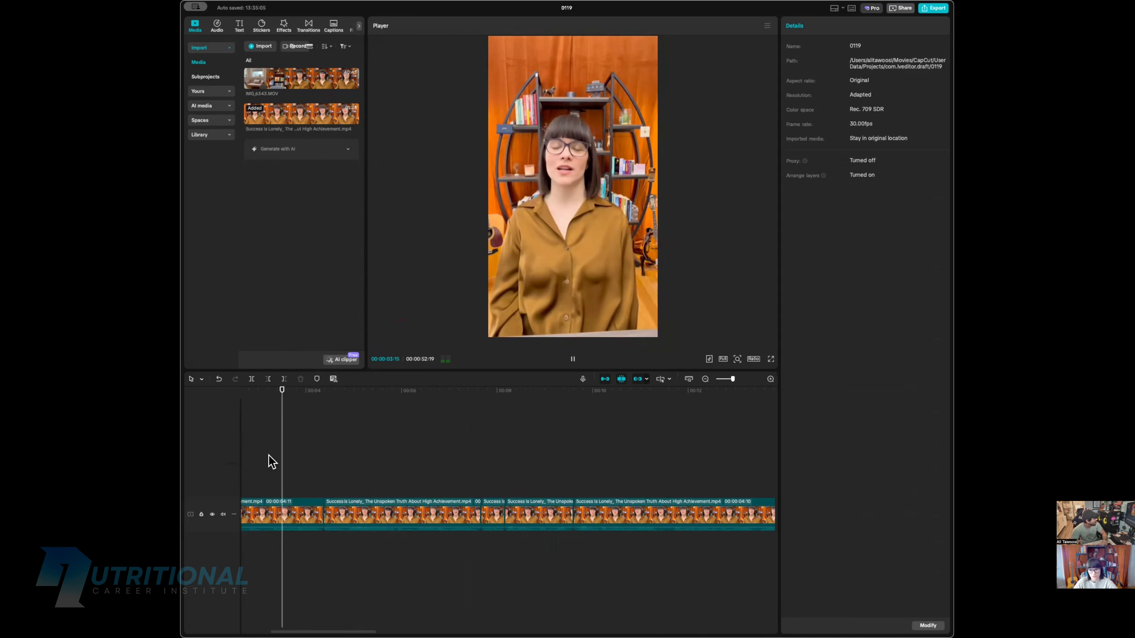
pyautogui.press('space')
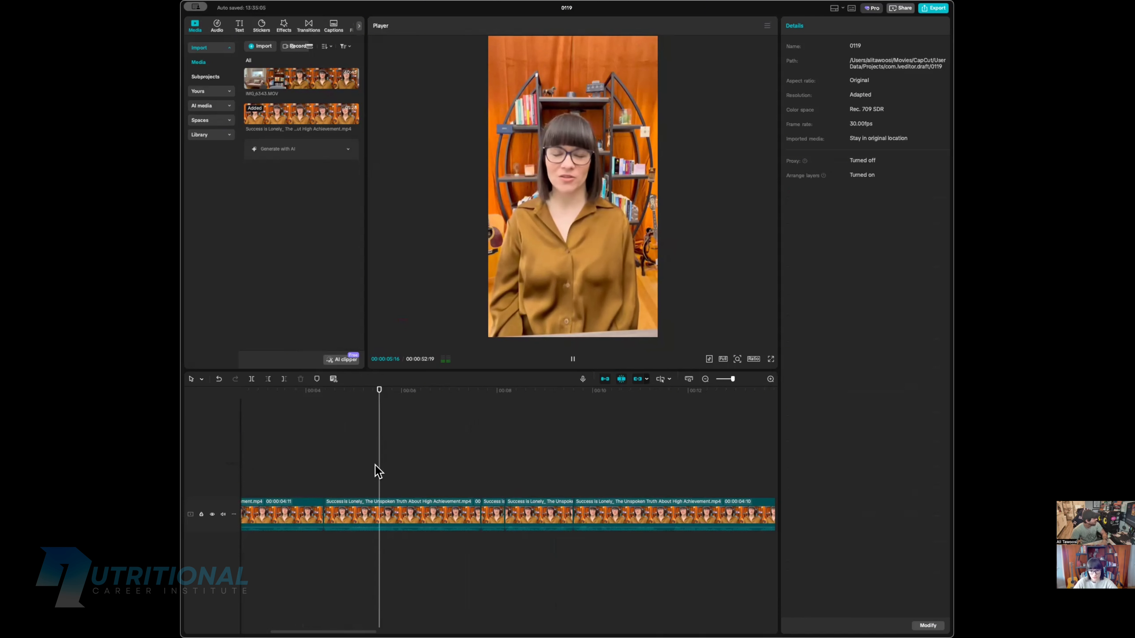
pyautogui.moveTo(327, 509); pyautogui.dragTo(393, 503)
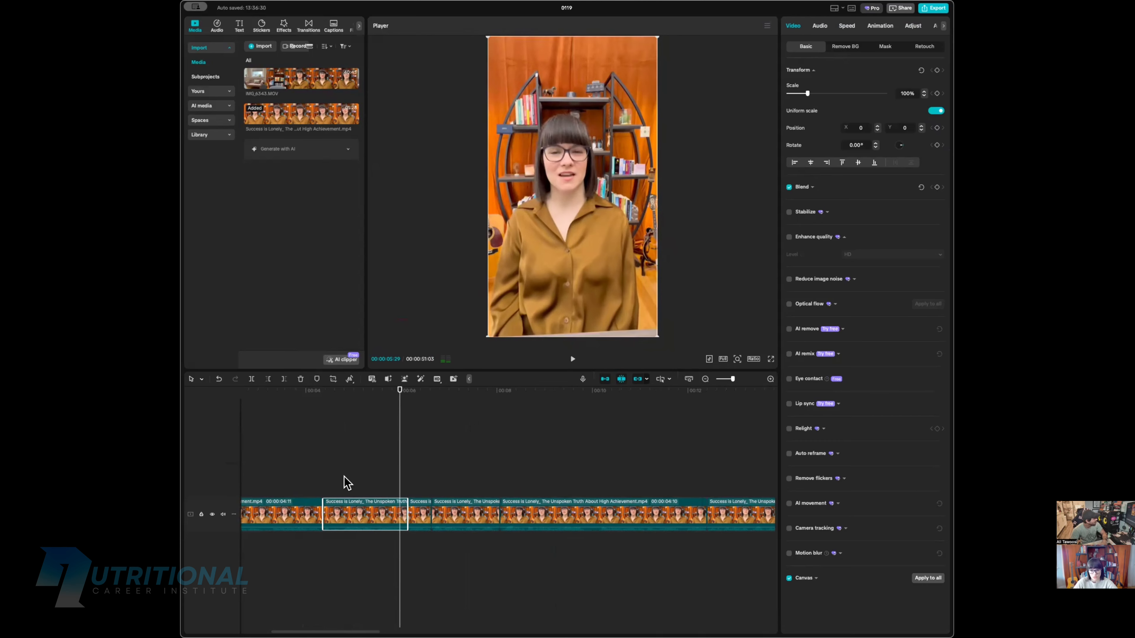
pyautogui.click(291, 462)
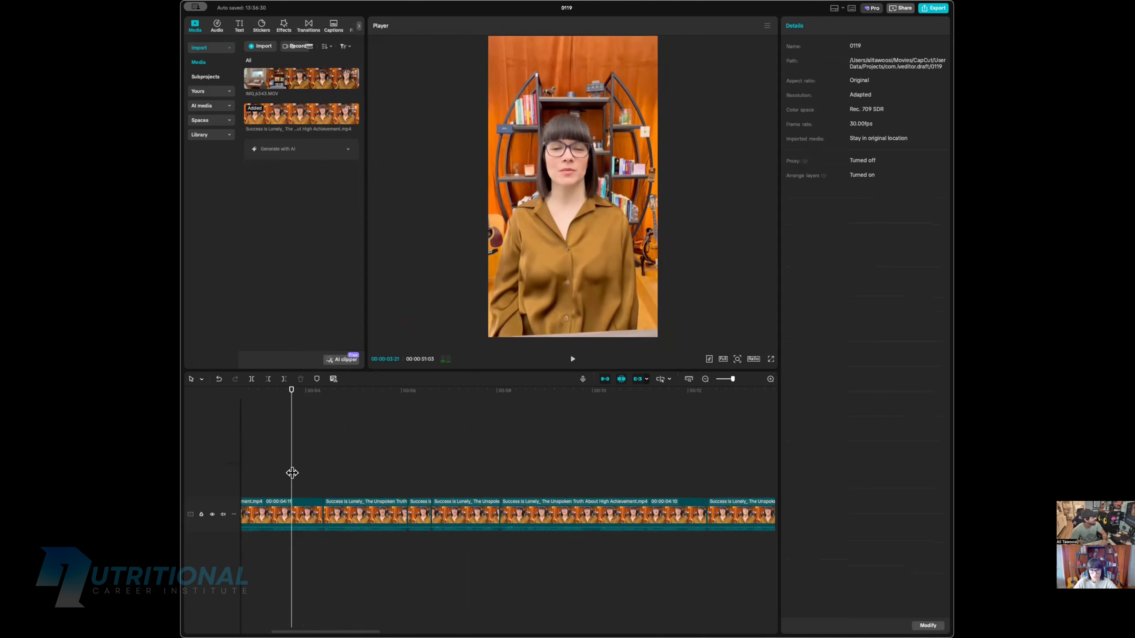
# Step: Play the edit from about 00:00:03:21 to the end and check the cut near 00:00:49:01
pyautogui.press('space')
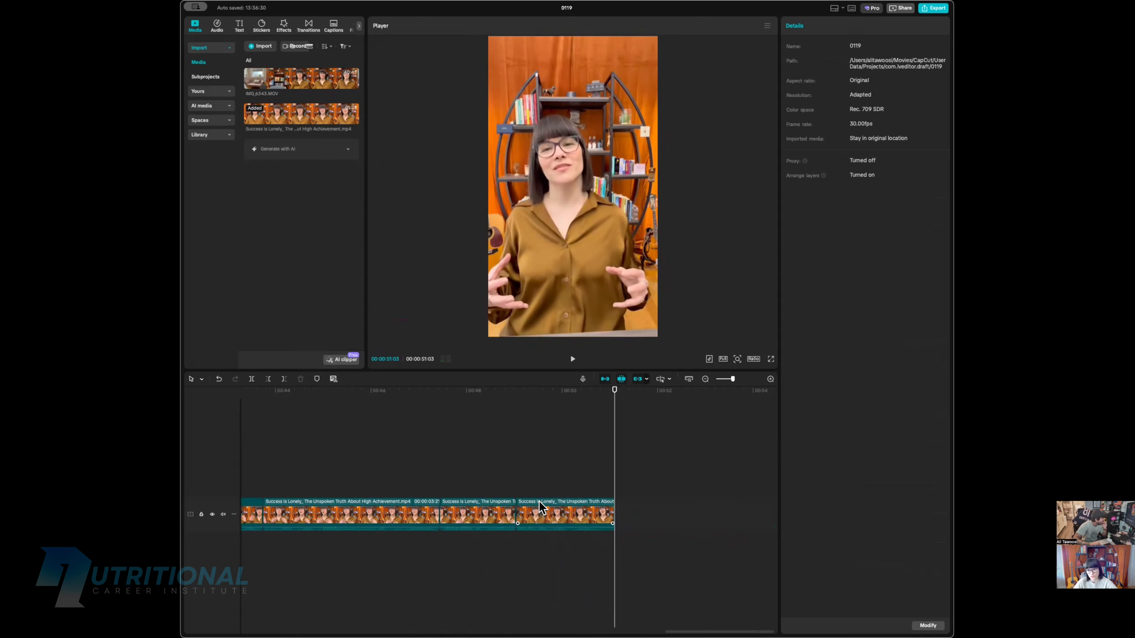
pyautogui.click(515, 476)
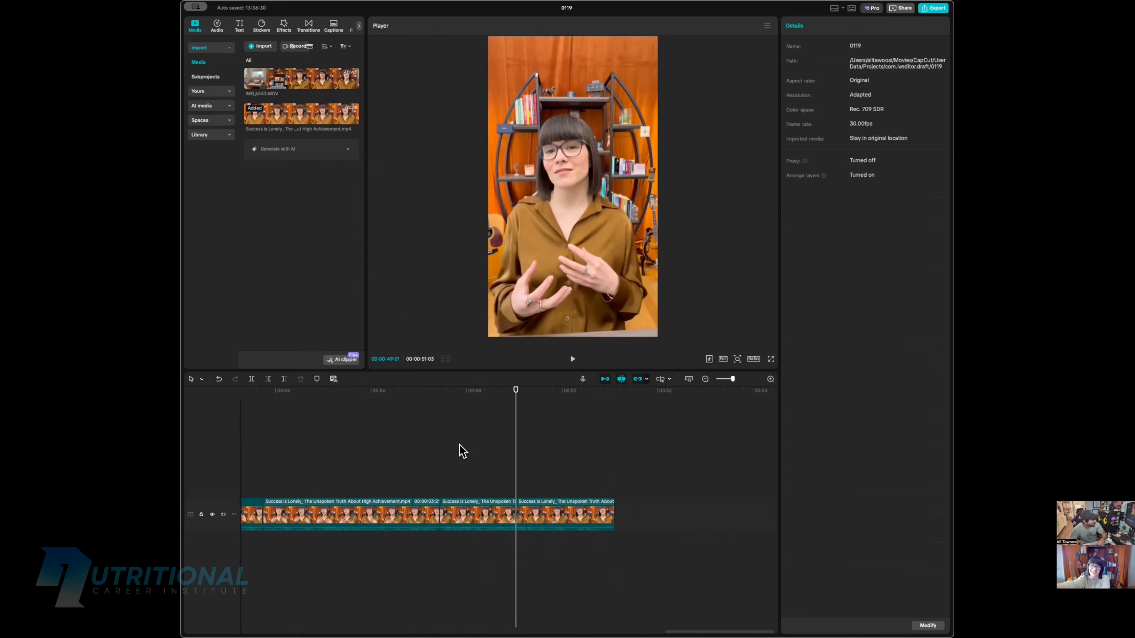
pyautogui.scroll(-3, 431, 440)
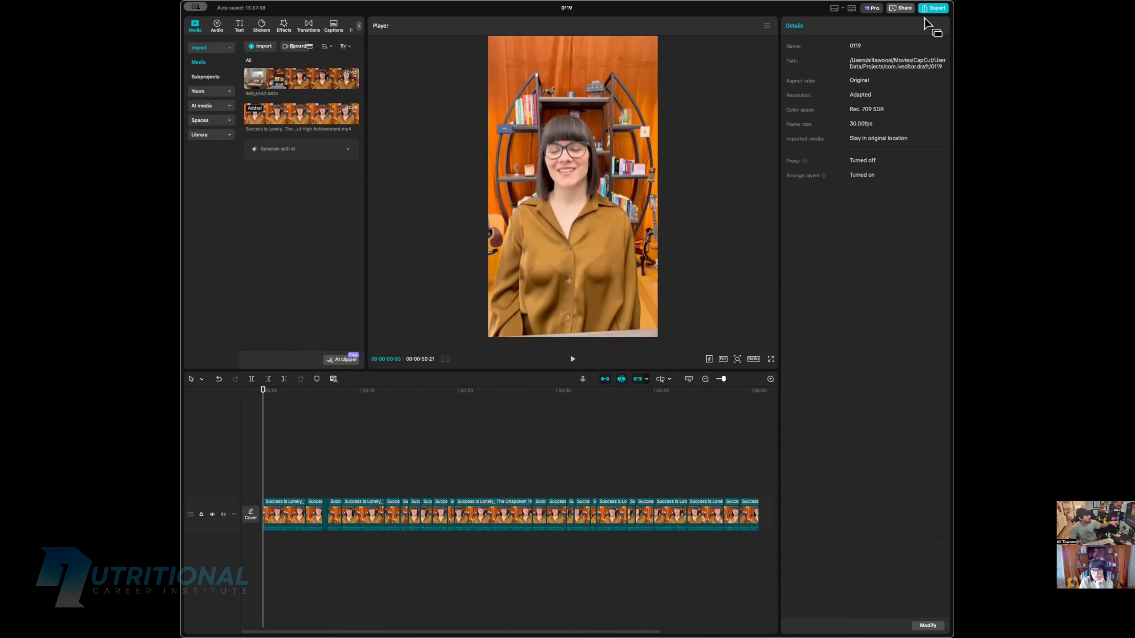
# Step: Export the trimmed edit as EDIT 1.mov and close the export window
pyautogui.click(934, 10)
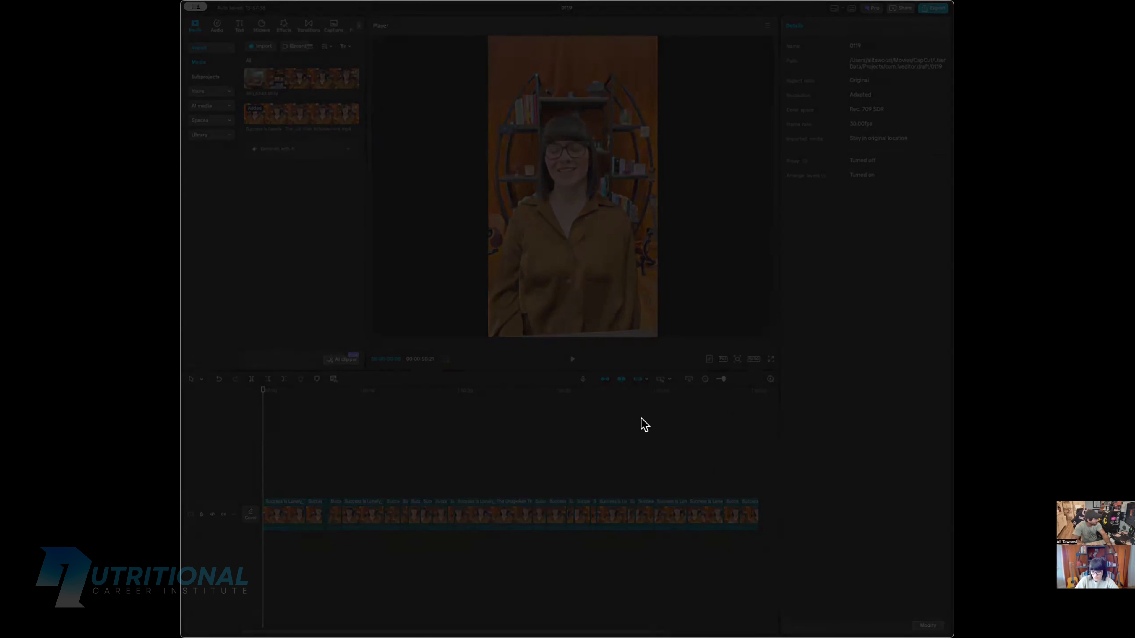
pyautogui.click(672, 454)
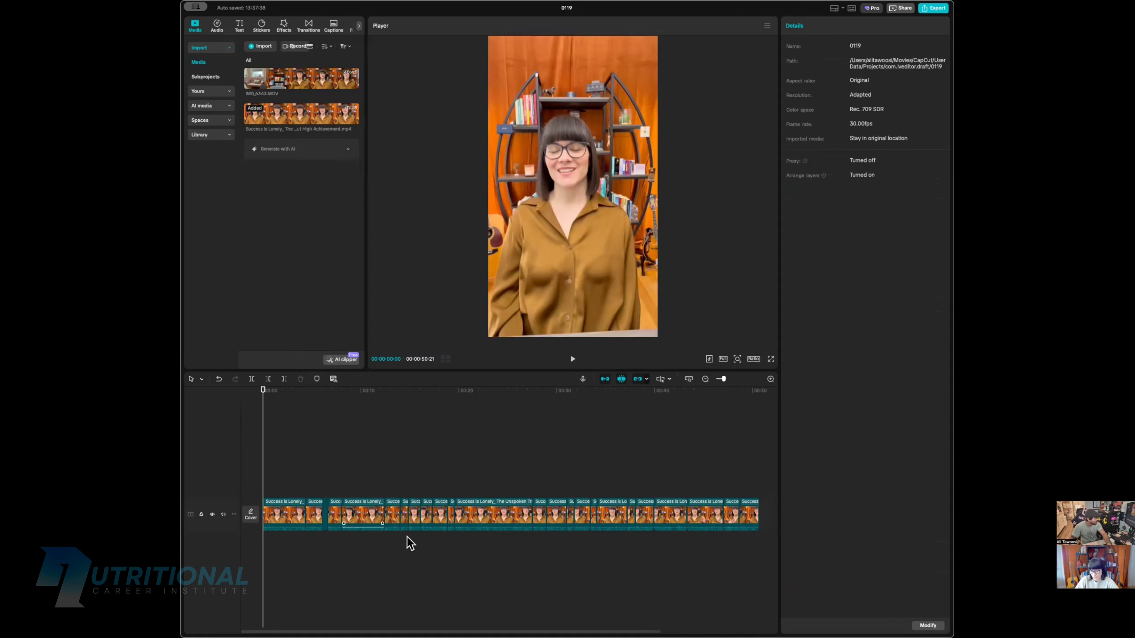
# Step: Look over all the cut segments by scrubbing along the timeline, and return the playhead to the project start
pyautogui.moveTo(766, 538); pyautogui.dragTo(257, 492)
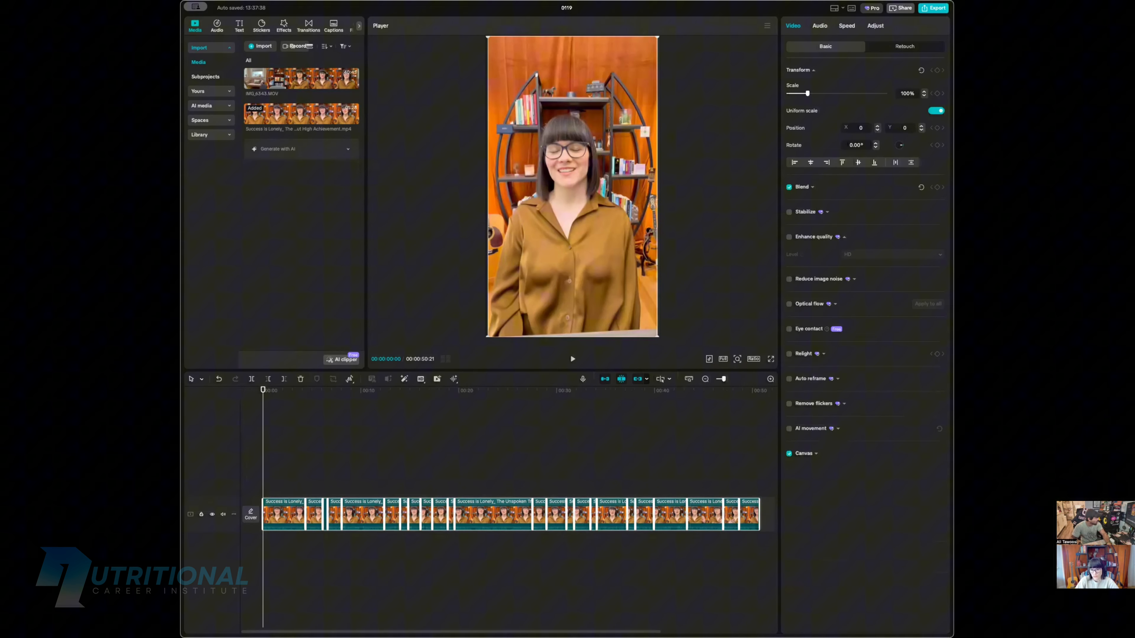
pyautogui.click(315, 470)
pyautogui.click(305, 471)
pyautogui.click(323, 470)
pyautogui.moveTo(329, 467); pyautogui.dragTo(771, 475)
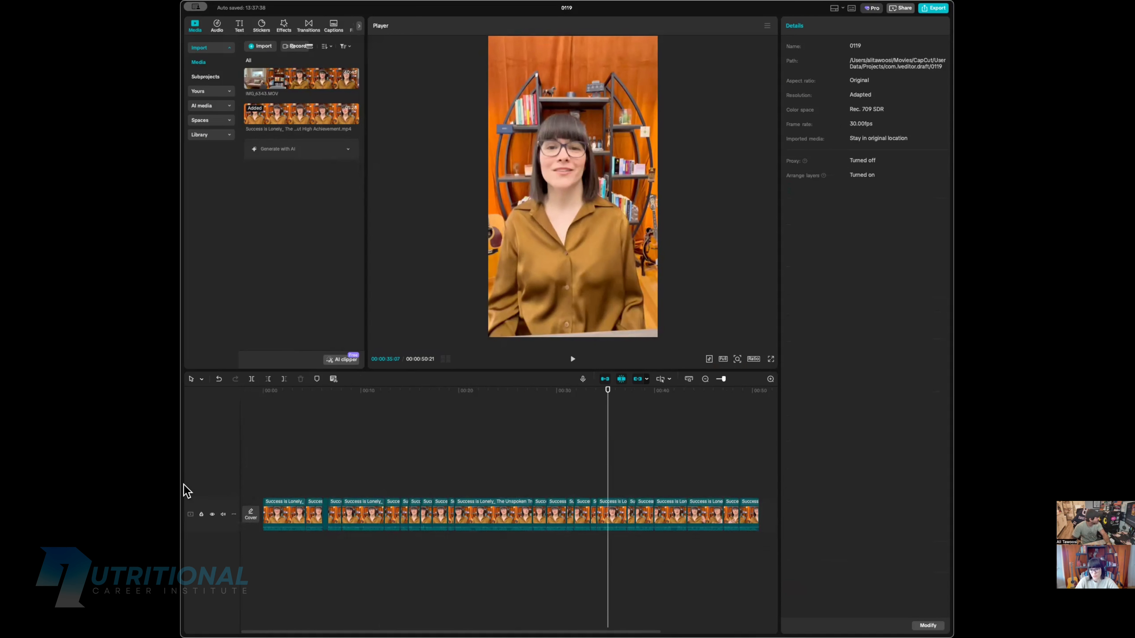
pyautogui.click(263, 456)
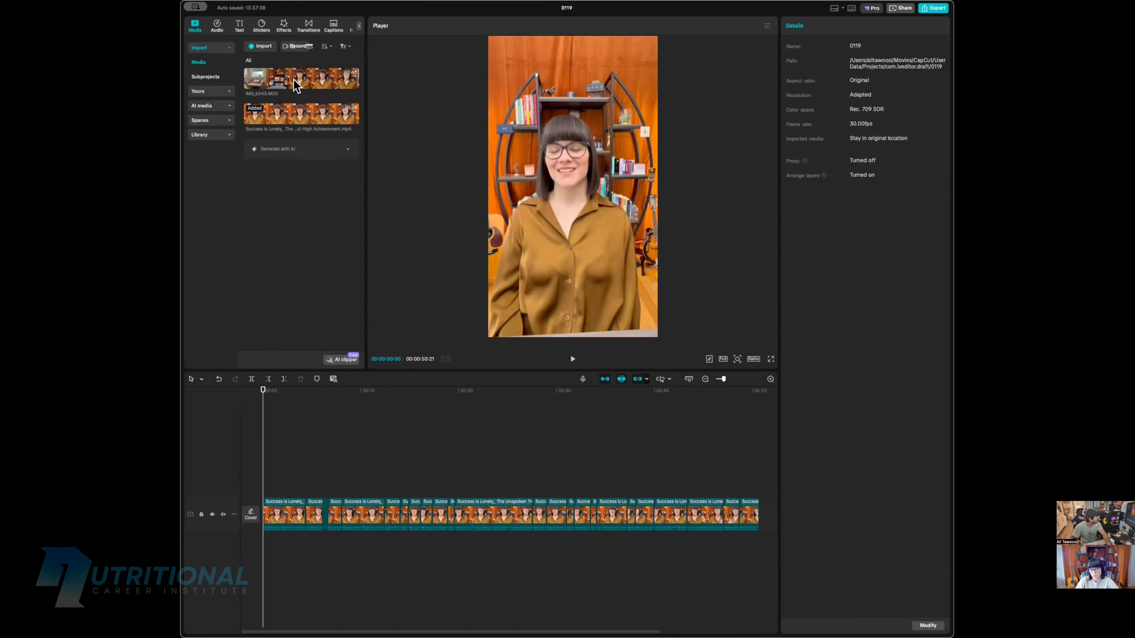
# Step: Generate auto captions on the segmented edit and check how they line up with the cuts up to about 00:00:14:10
pyautogui.click(331, 27)
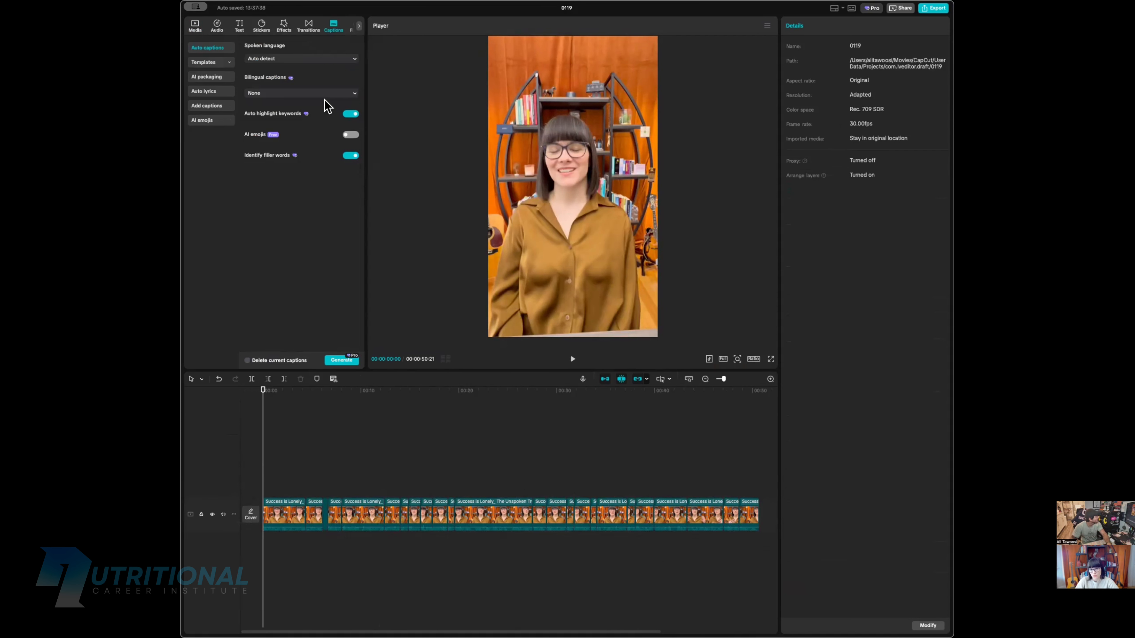
pyautogui.click(342, 361)
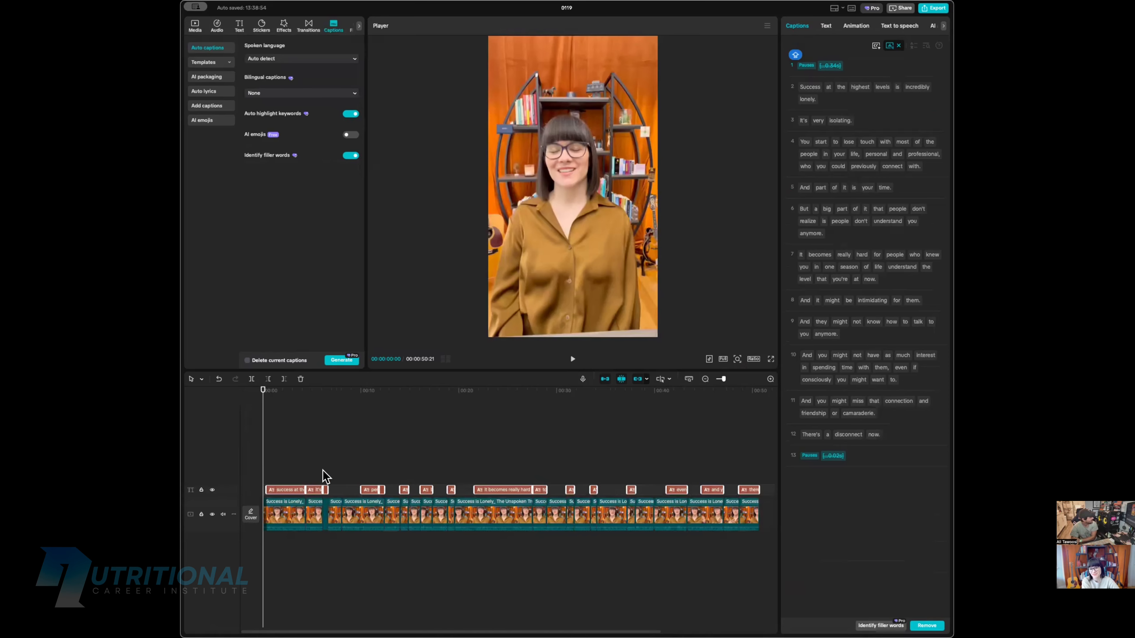
pyautogui.click(324, 467)
pyautogui.moveTo(330, 465); pyautogui.dragTo(403, 469)
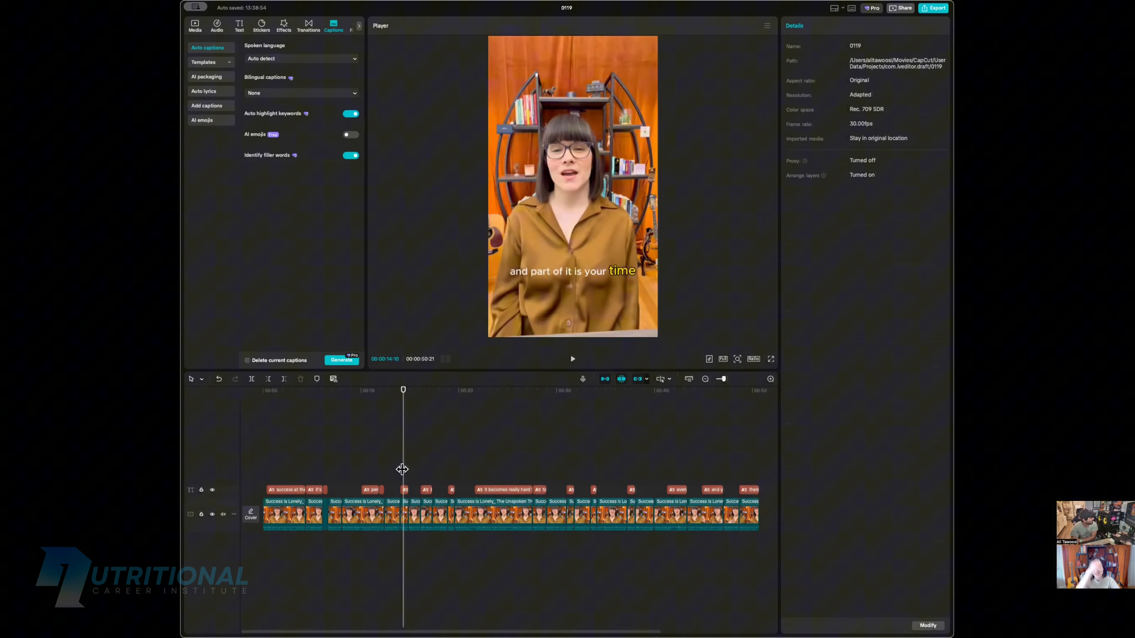
pyautogui.click(384, 460)
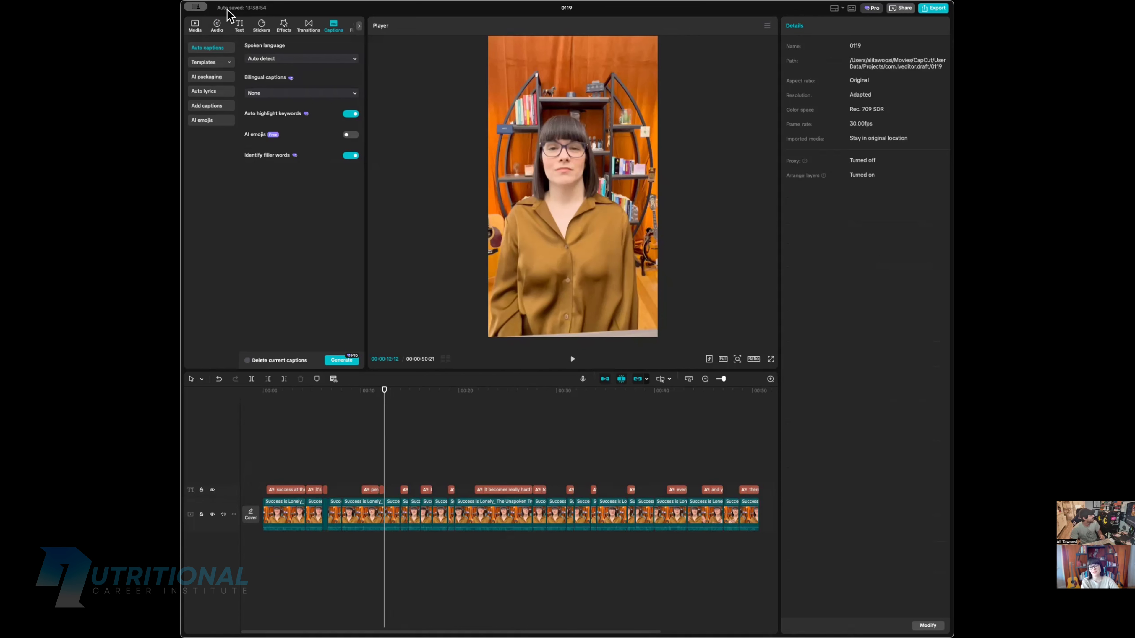
# Step: Delete all captions and segments from the timeline and place the exported EDIT 1.mov at its start instead
pyautogui.click(786, 609)
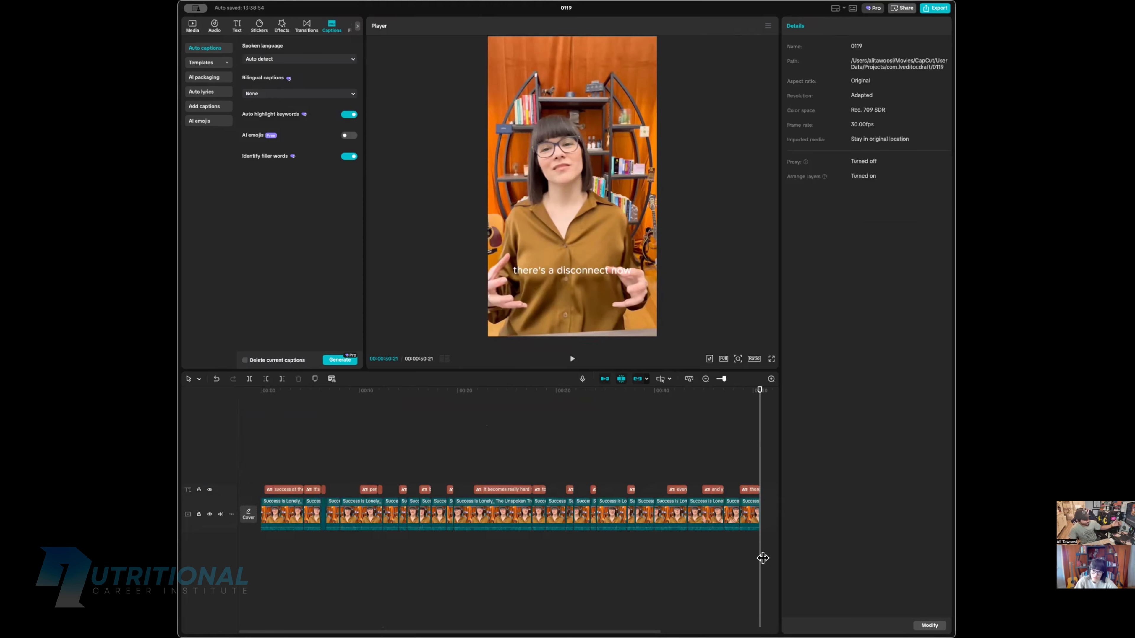
pyautogui.moveTo(763, 545); pyautogui.dragTo(207, 448)
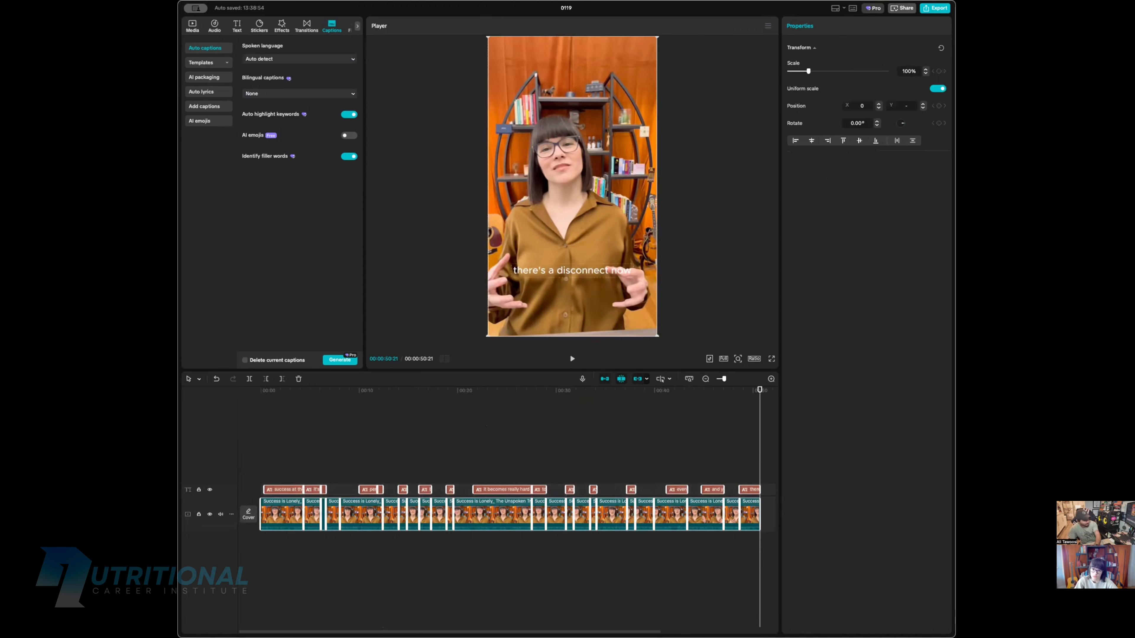
pyautogui.press('Delete')
pyautogui.moveTo(877, 367); pyautogui.dragTo(352, 523)
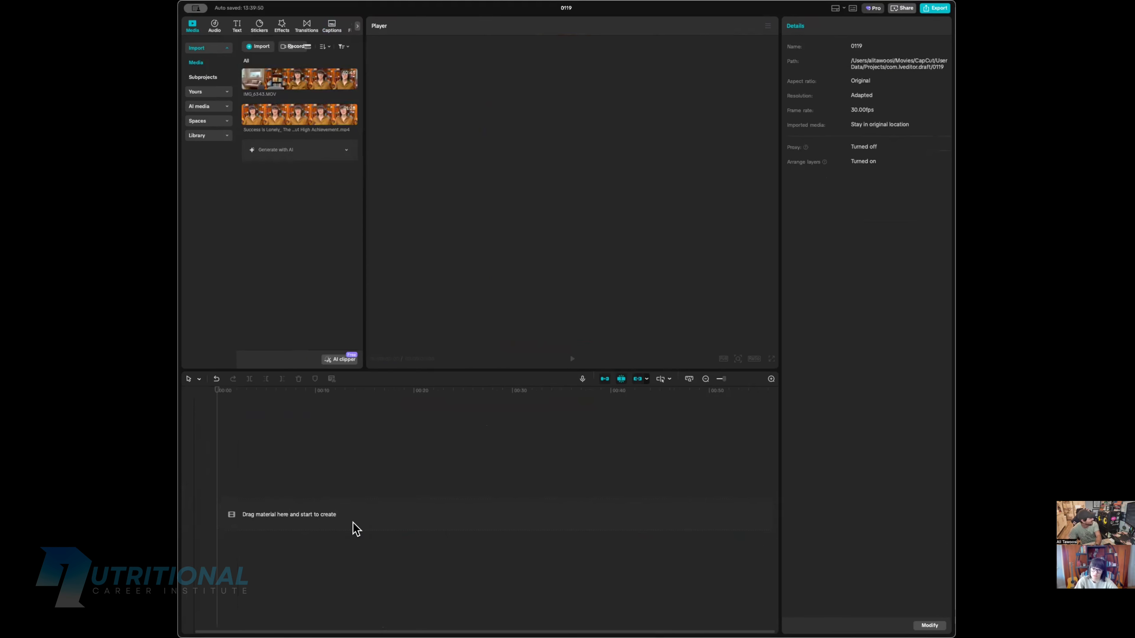
pyautogui.click(292, 487)
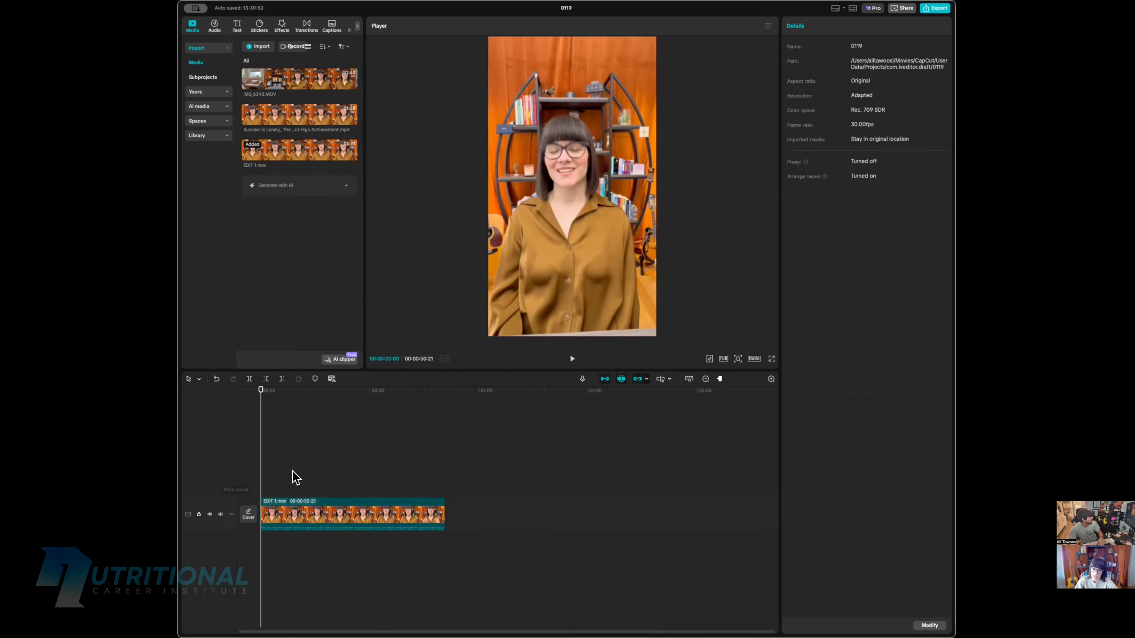
# Step: Enlarge the EDIT 1.mov clip to about 113% and reposition it at about X 49, Y 87 in the frame
pyautogui.hotkey('shift', 'z')
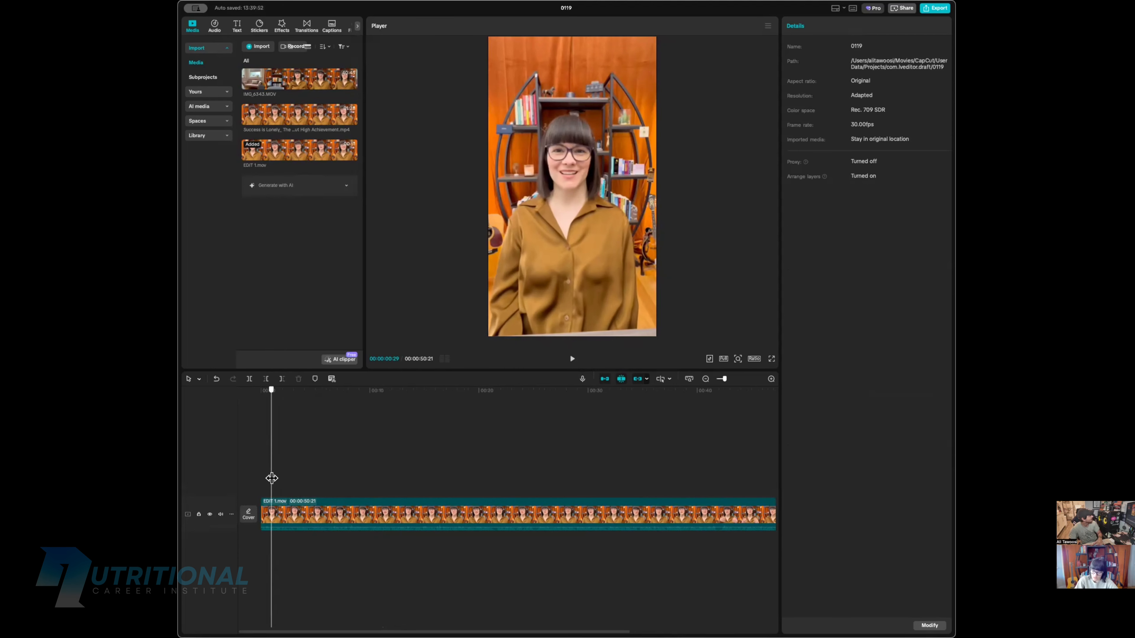
pyautogui.click(287, 509)
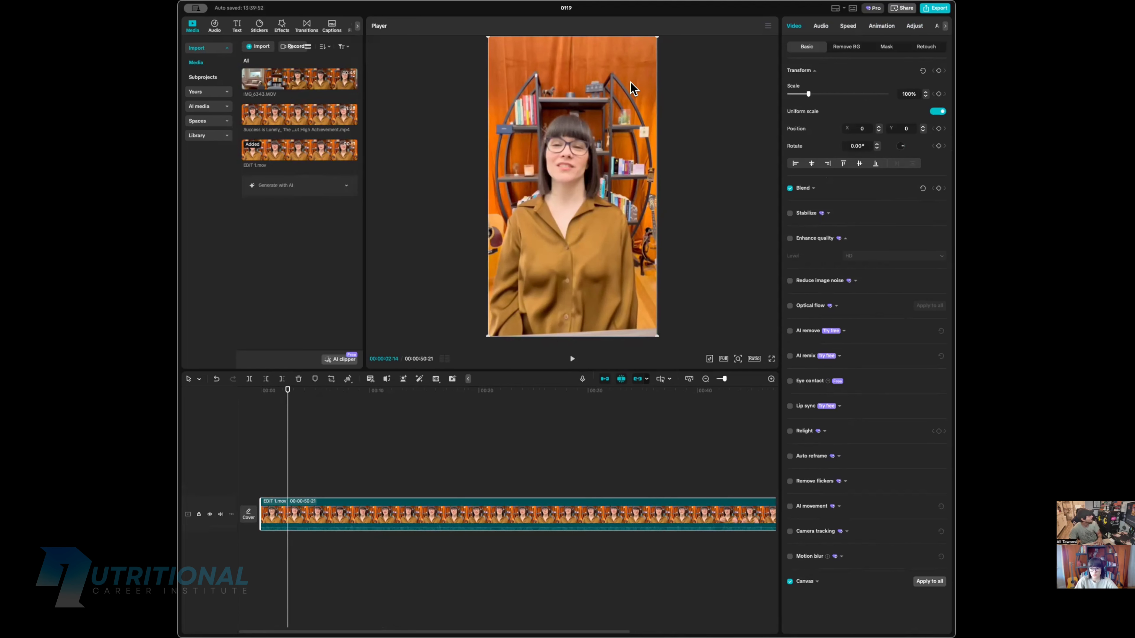
pyautogui.moveTo(656, 39)
pyautogui.mouseDown()
pyautogui.moveTo(676, 22)
pyautogui.moveTo(674, 32)
pyautogui.mouseUp()
pyautogui.moveTo(624, 142); pyautogui.dragTo(623, 138)
pyautogui.click(739, 148)
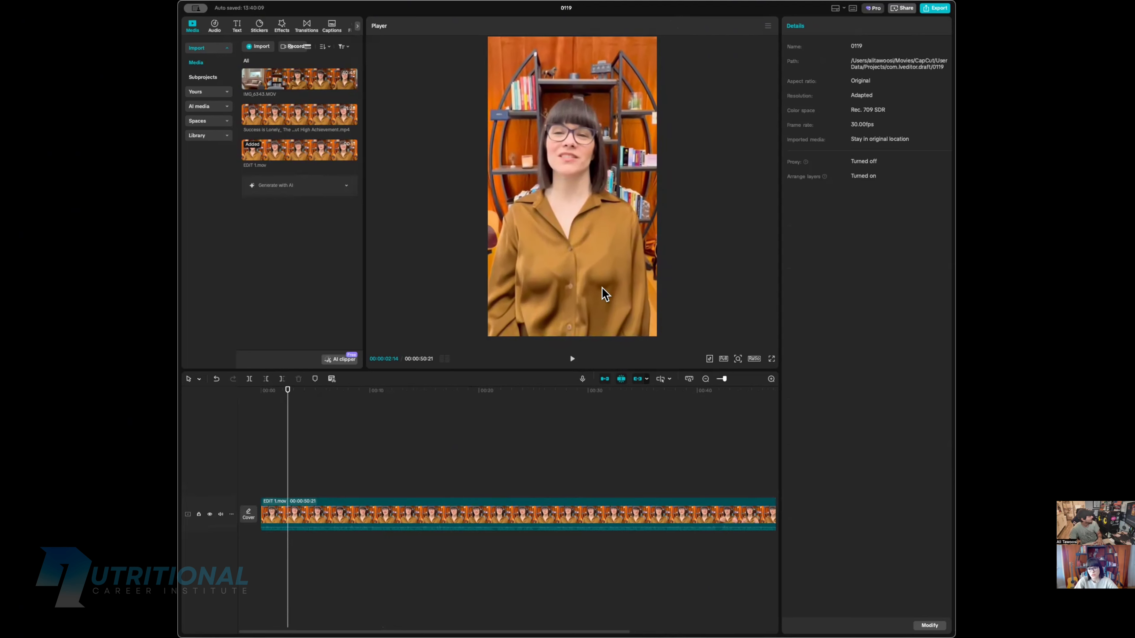
# Step: Scrub through the reframed clip to about 00:00:24, play its opening, and return the playhead to the start
pyautogui.click(416, 489)
pyautogui.moveTo(415, 489); pyautogui.dragTo(531, 492)
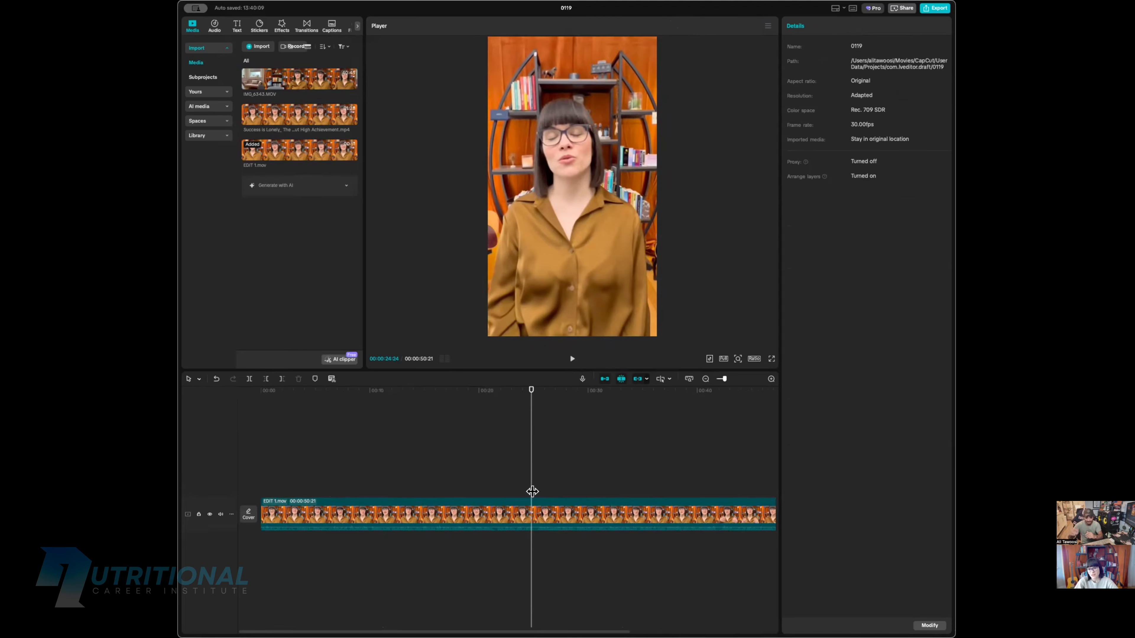
pyautogui.press('Home')
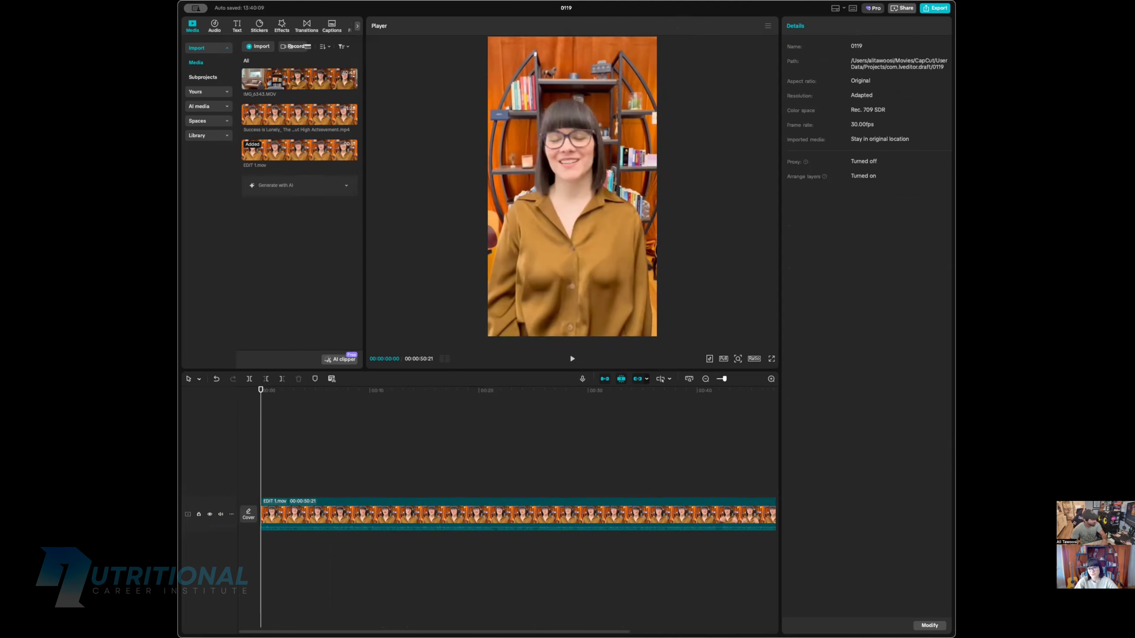
pyautogui.press('space')
pyautogui.press('space')
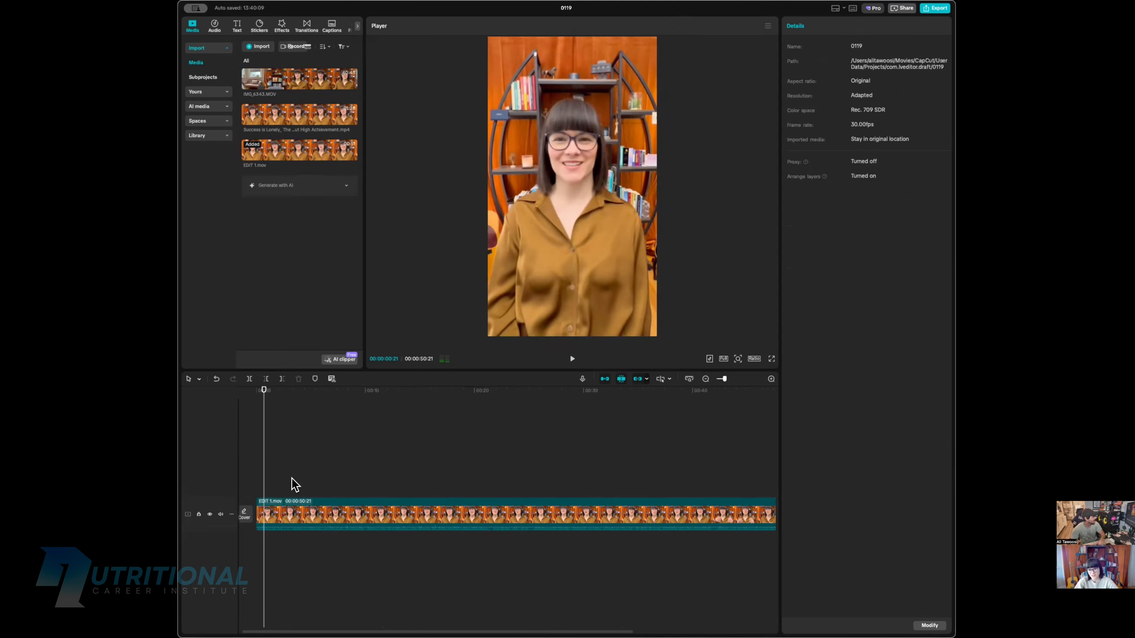
pyautogui.hscroll(2, 291, 482)
pyautogui.scroll(-1, 326, 505)
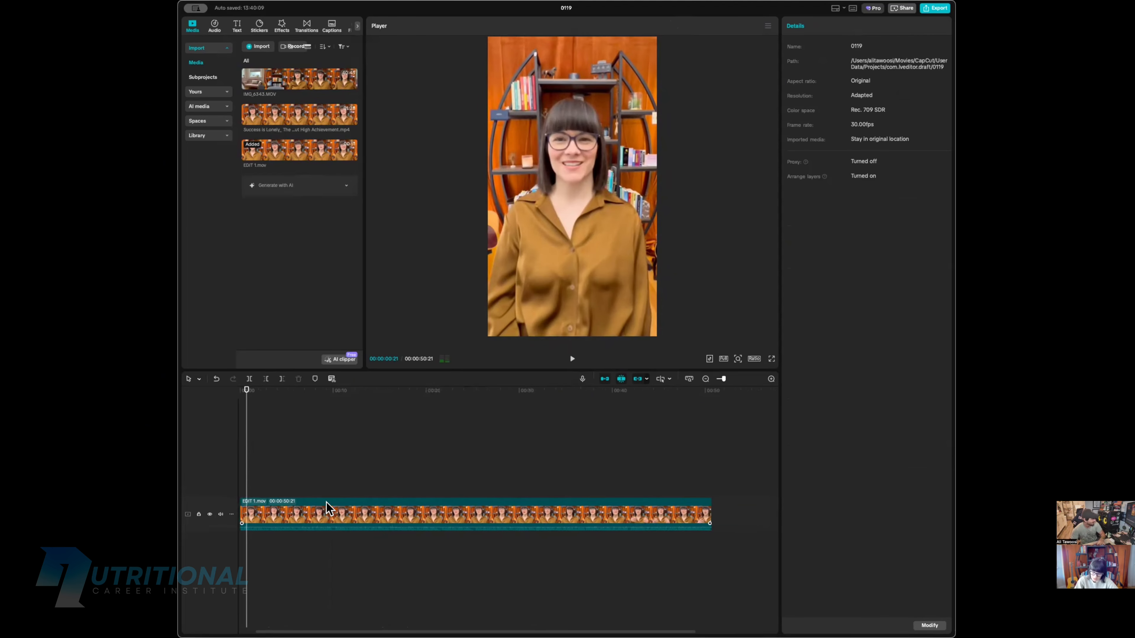
pyautogui.press('Home')
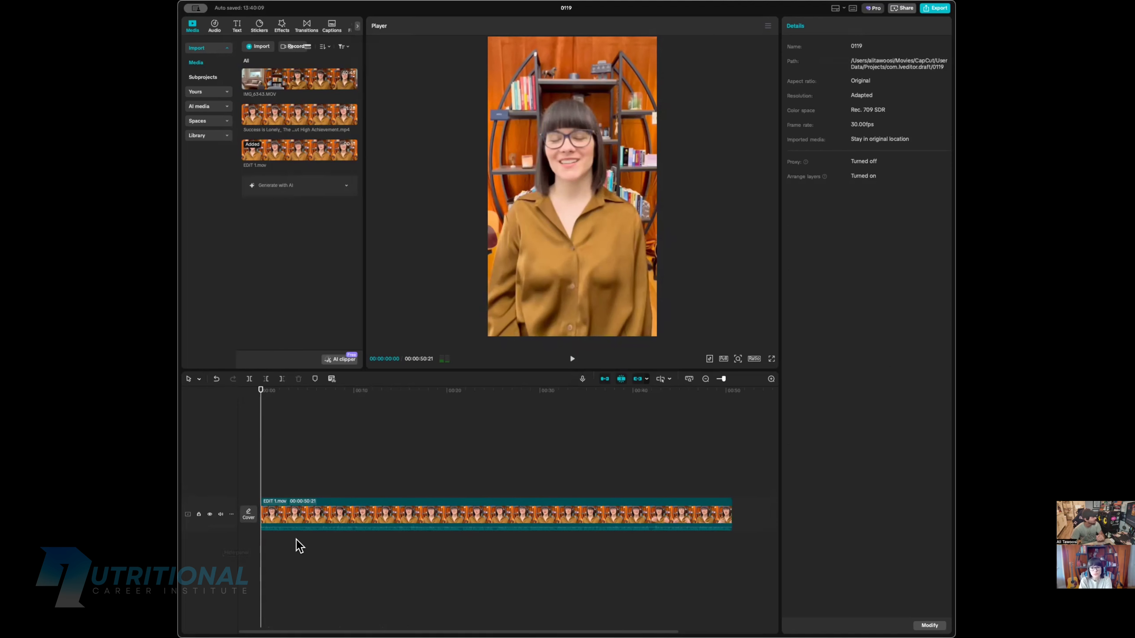
# Step: Select the EDIT 1.mov clip and generate auto captions for it with the spoken language auto-detected
pyautogui.click(309, 517)
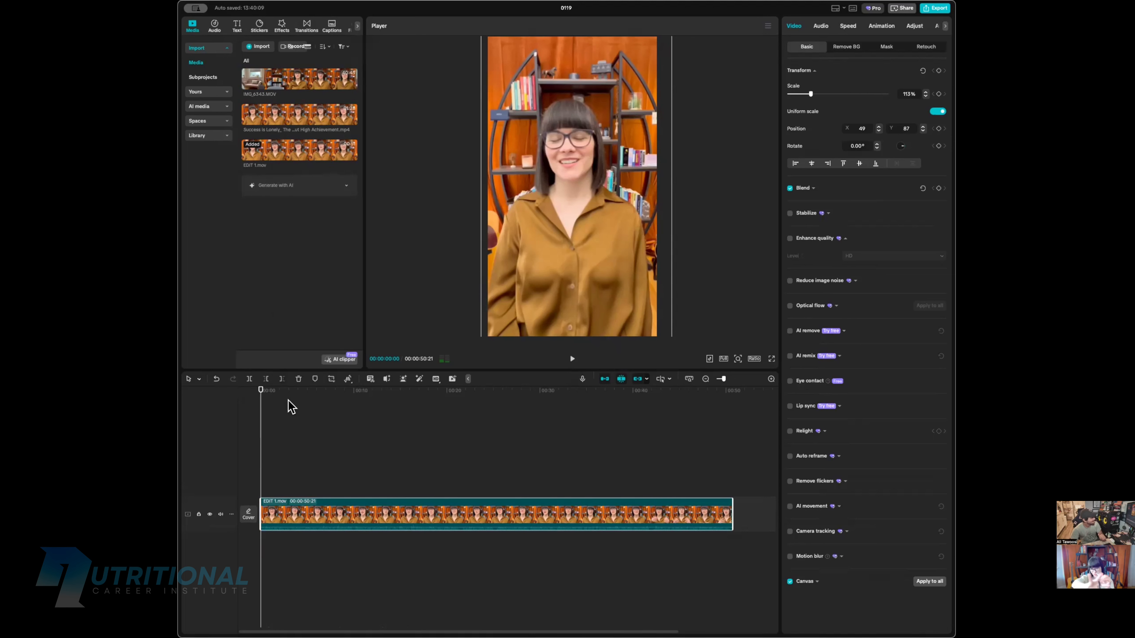
pyautogui.click(260, 489)
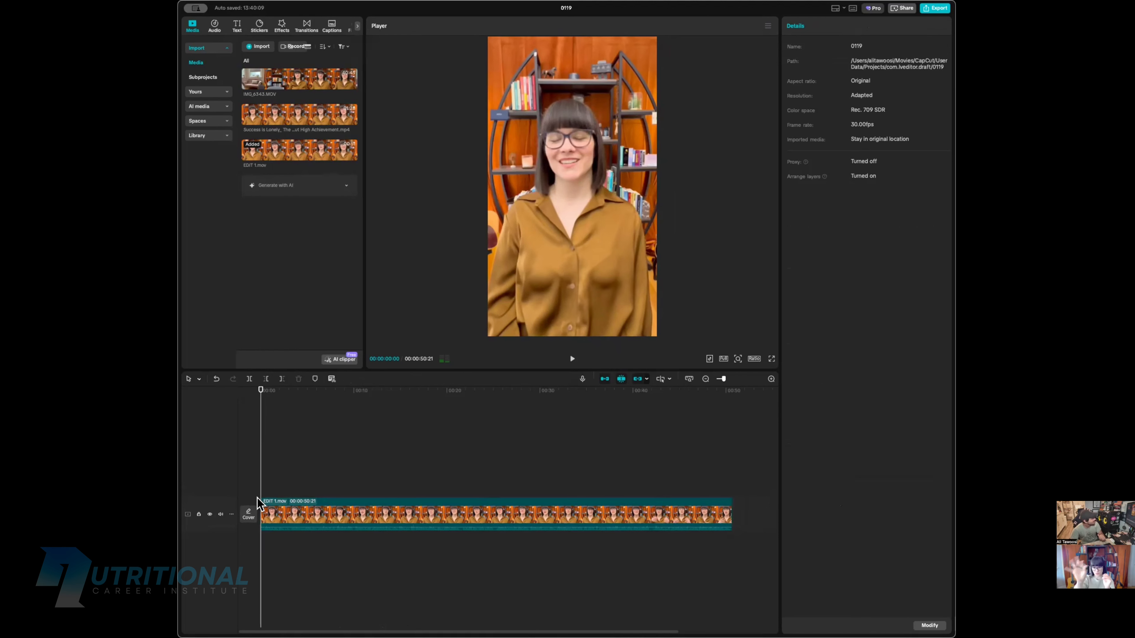
pyautogui.click(269, 504)
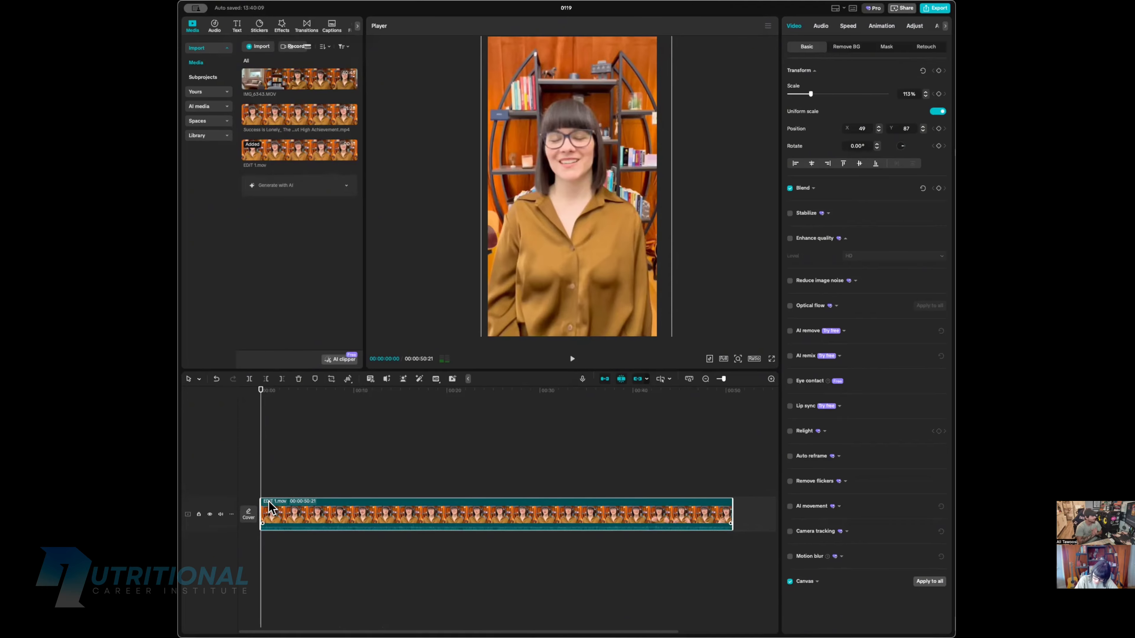
pyautogui.click(332, 26)
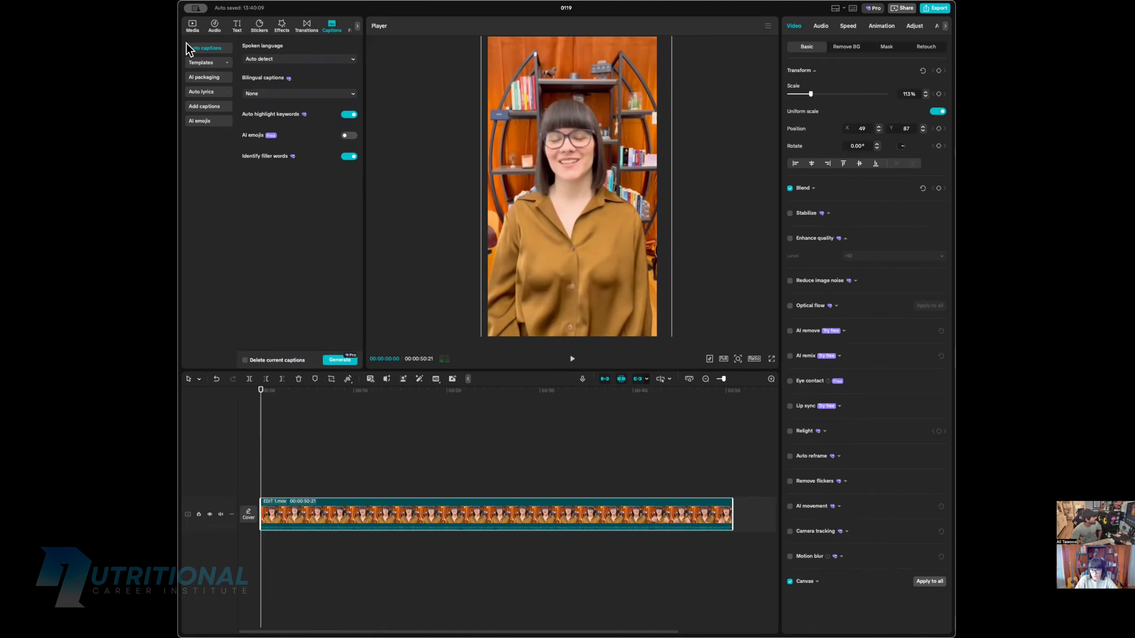
pyautogui.click(340, 360)
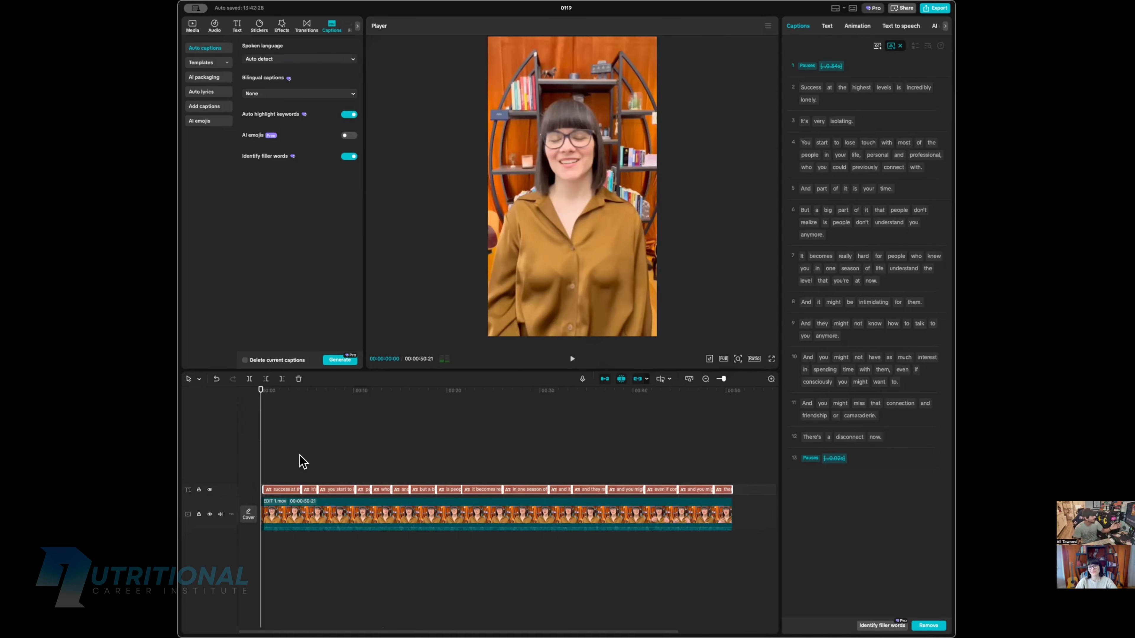
# Step: Scale the captions to 90% and move them up to about Y -671, using the first caption with changes applied to all main captions
pyautogui.click(289, 466)
pyautogui.click(288, 490)
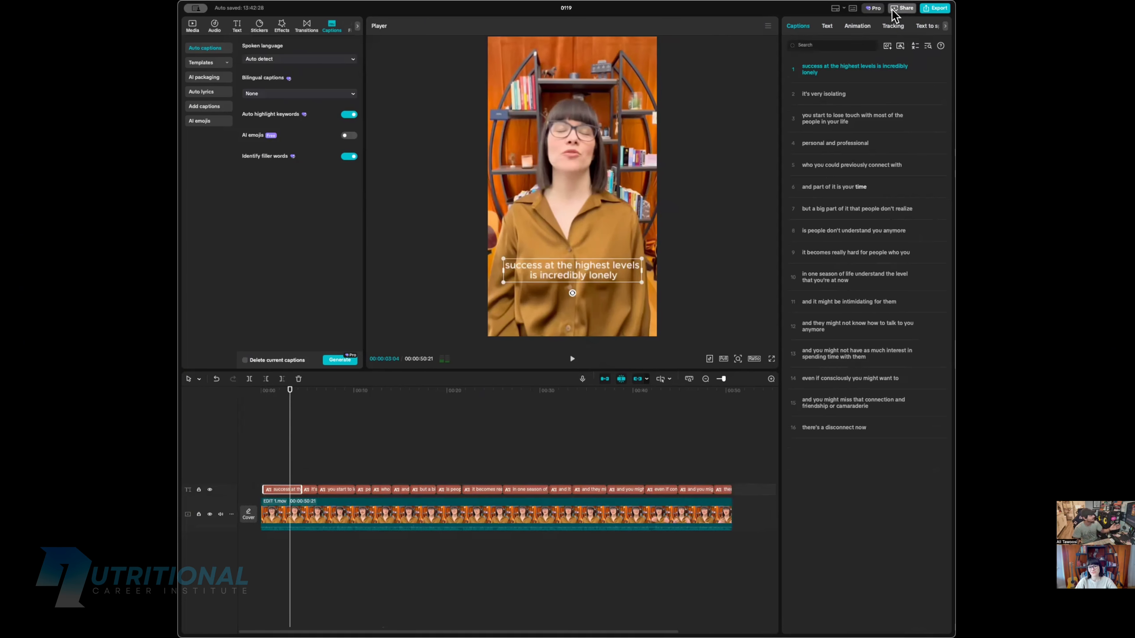
pyautogui.moveTo(635, 272)
pyautogui.mouseDown()
pyautogui.moveTo(634, 240)
pyautogui.moveTo(635, 249)
pyautogui.mouseUp()
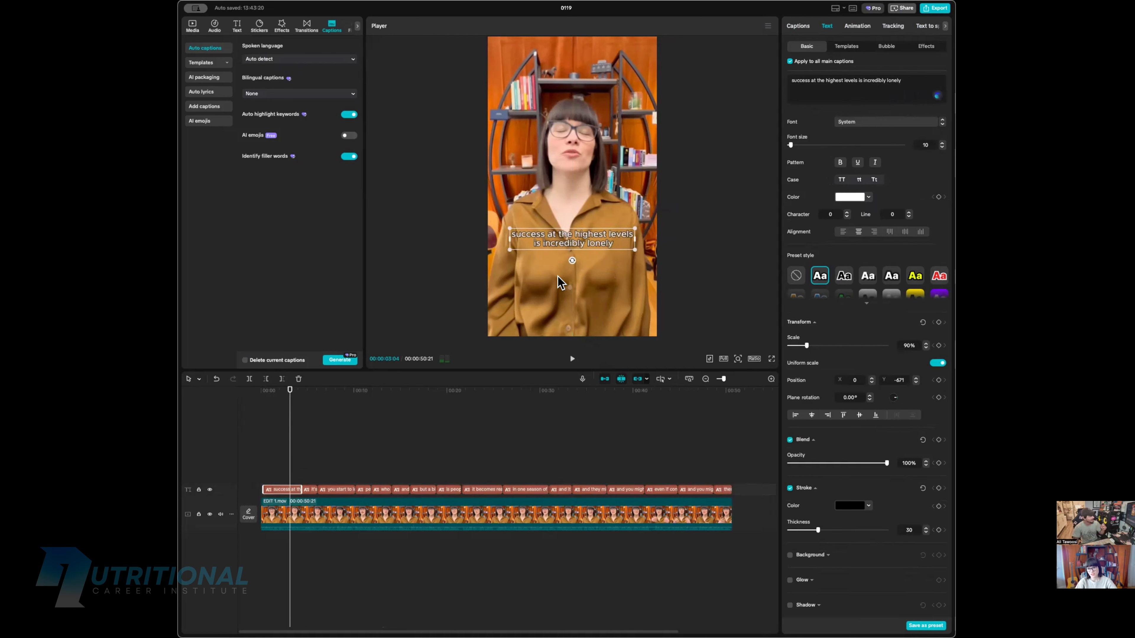
# Step: Apply the preset style with white text on a solid black background to the captions, and check it near the video's start
pyautogui.click(867, 304)
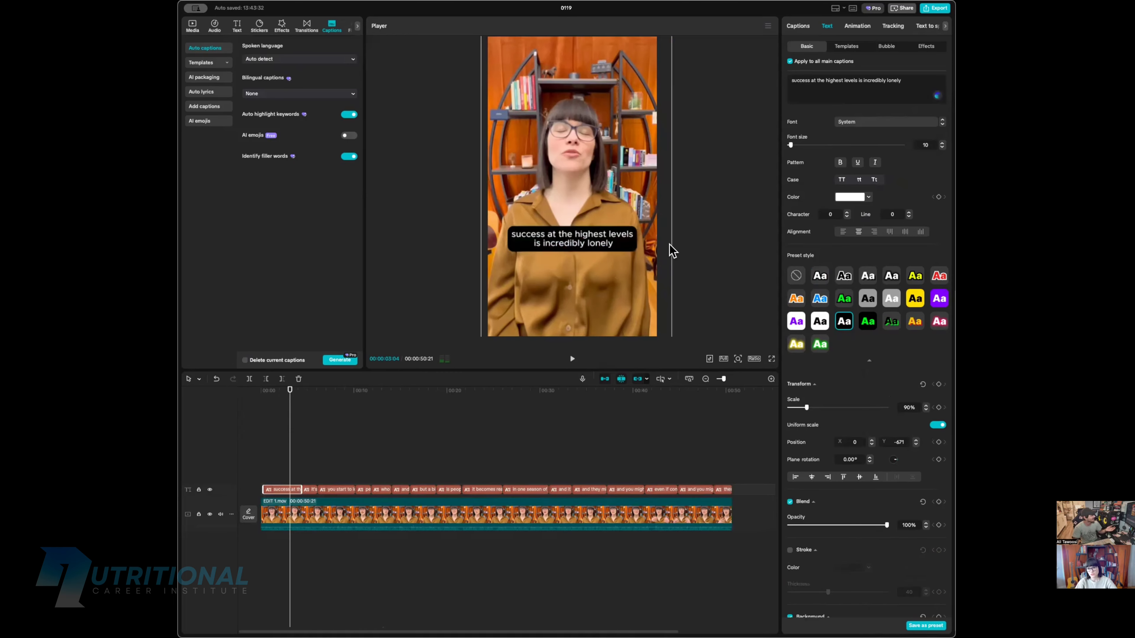
pyautogui.click(628, 282)
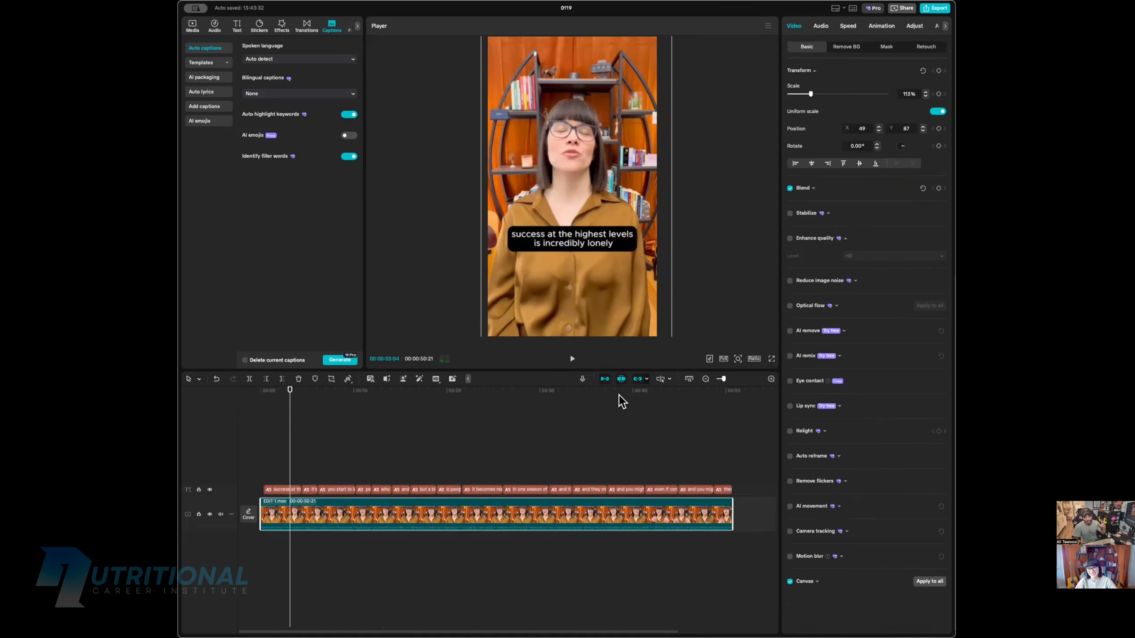
pyautogui.click(286, 485)
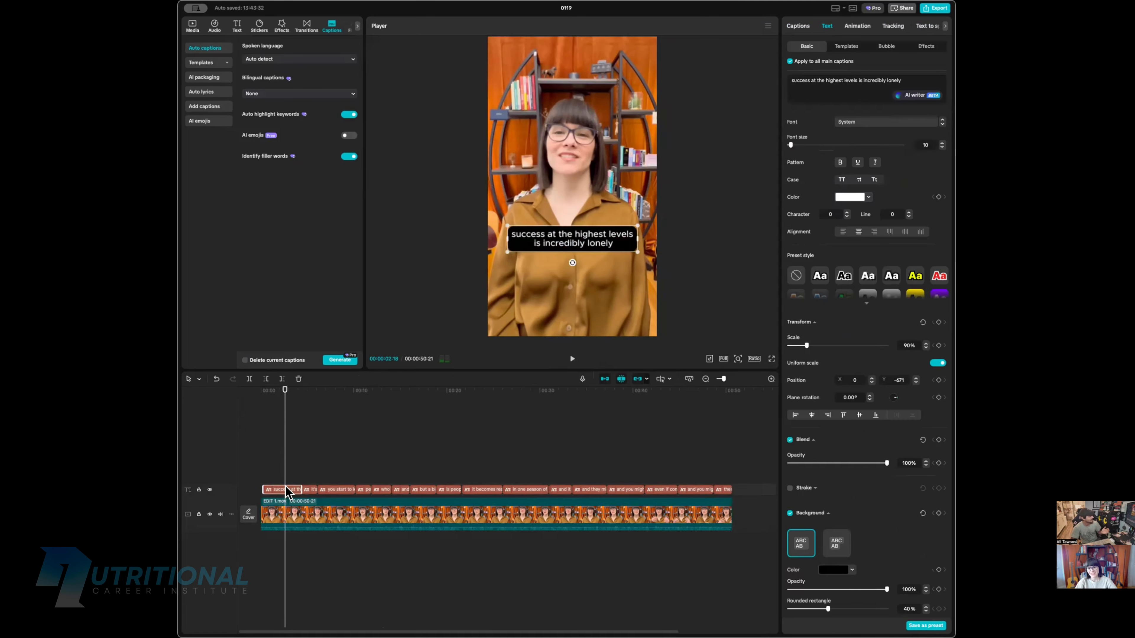
pyautogui.click(267, 465)
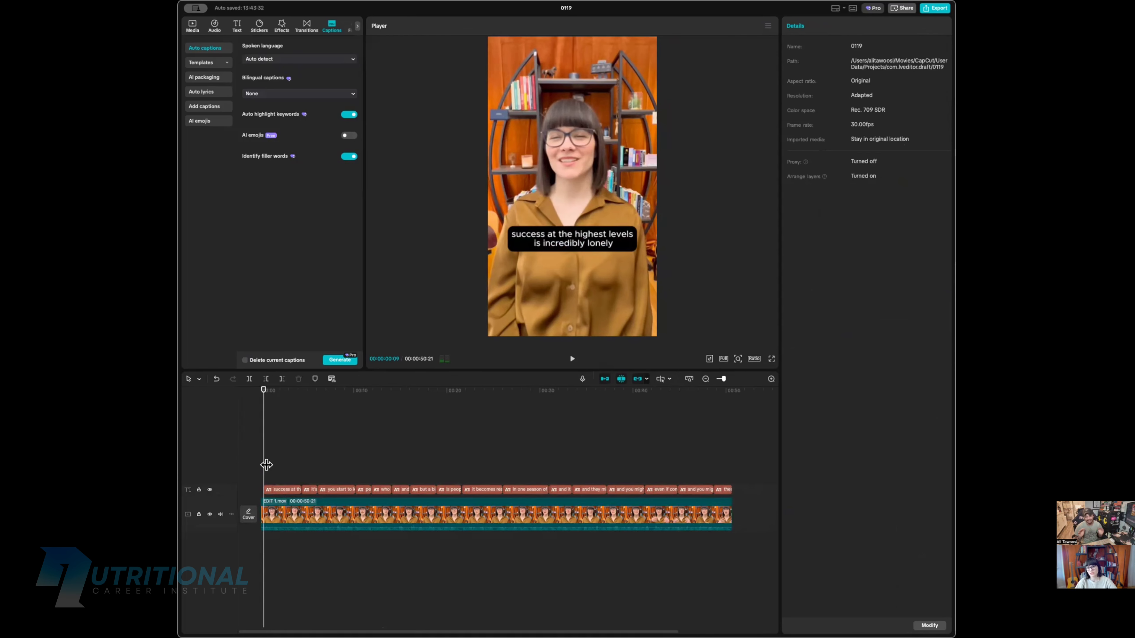
# Step: Remove the preset style from the captions and set them in yellow Anton text, using the first caption with changes applied to all
pyautogui.click(277, 490)
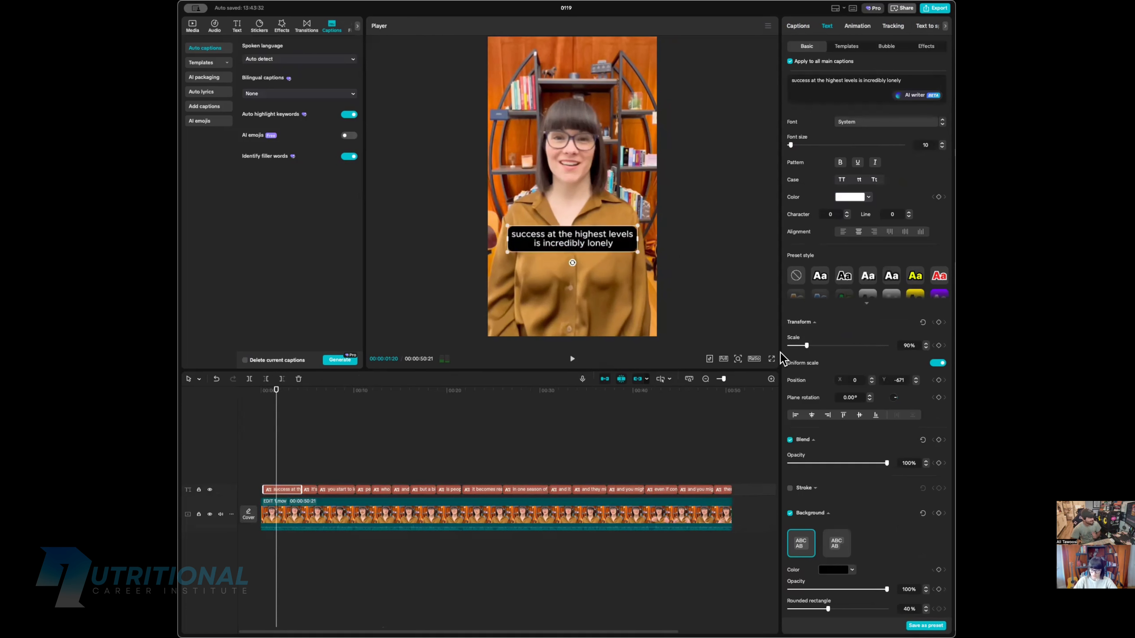
pyautogui.click(796, 277)
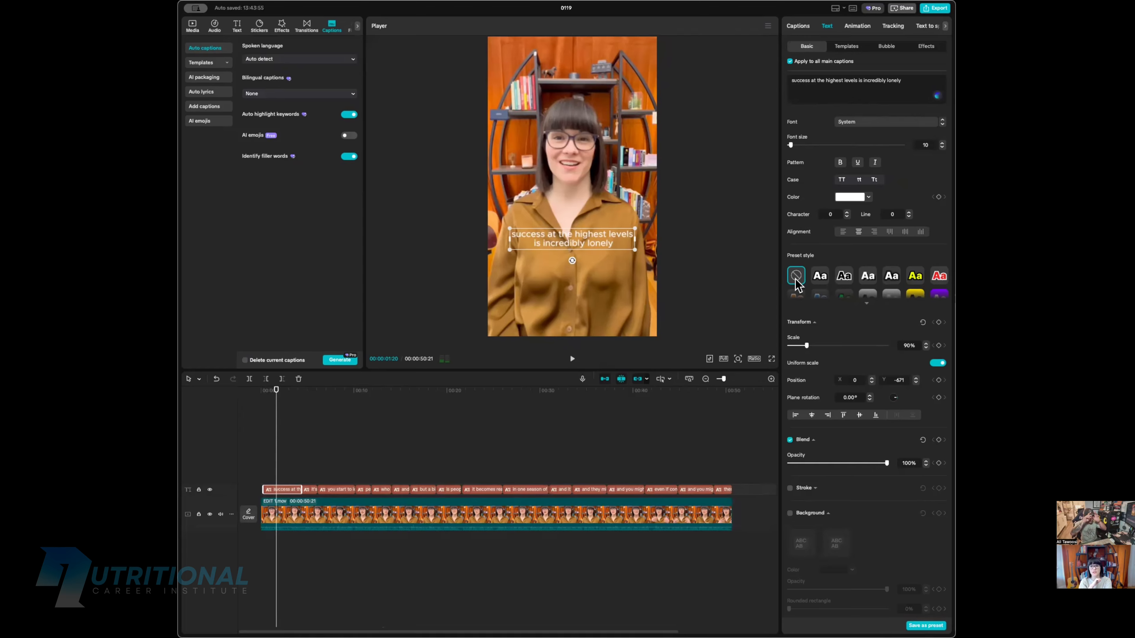
pyautogui.click(861, 200)
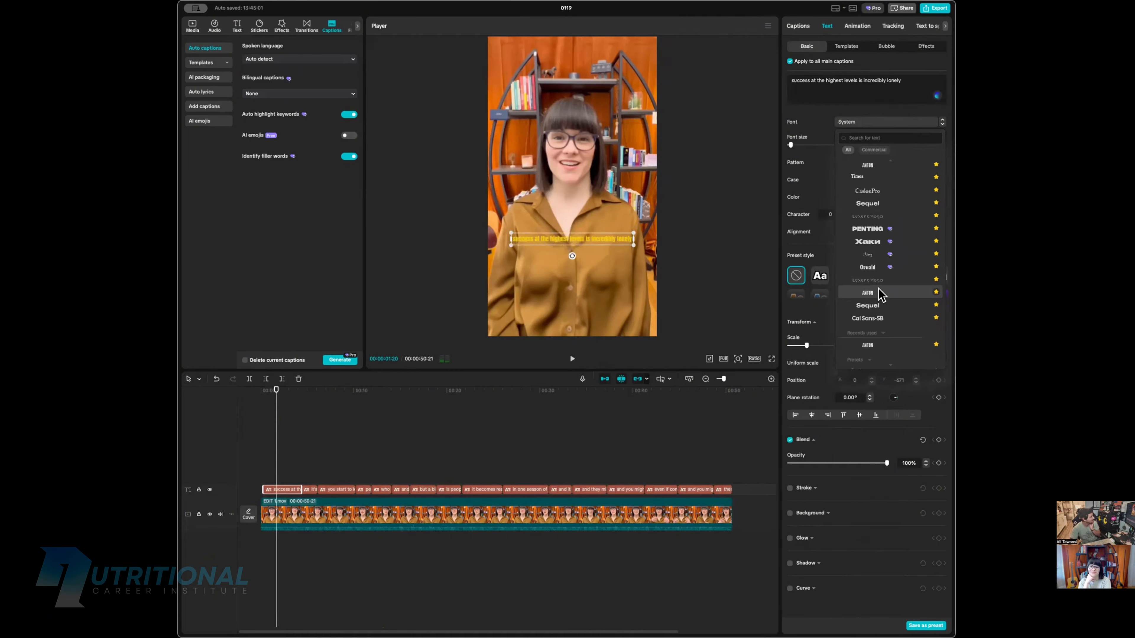
pyautogui.click(879, 292)
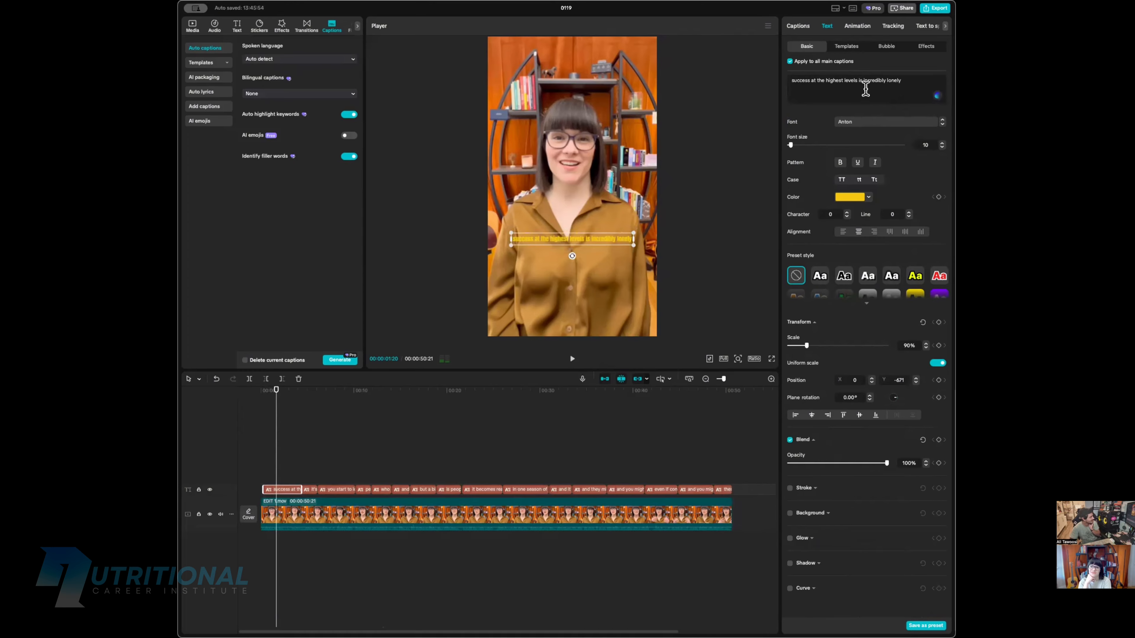
pyautogui.click(861, 199)
pyautogui.click(941, 171)
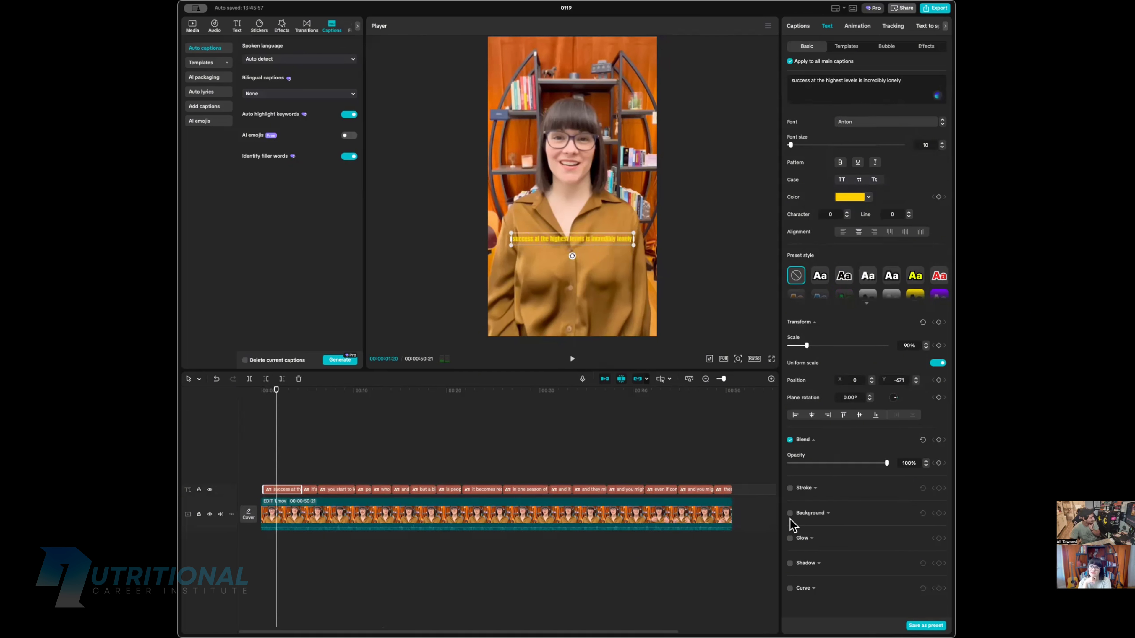
# Step: Add a black shadow to the captions and set its opacity to 53%
pyautogui.click(789, 563)
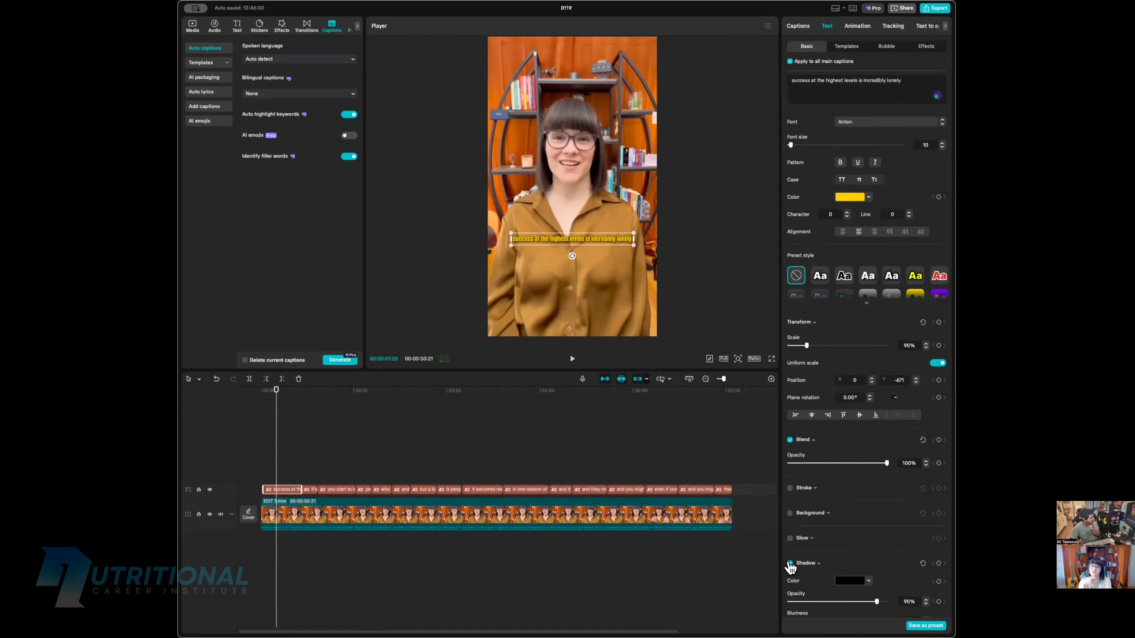
pyautogui.click(840, 602)
pyautogui.moveTo(840, 601); pyautogui.dragTo(840, 602)
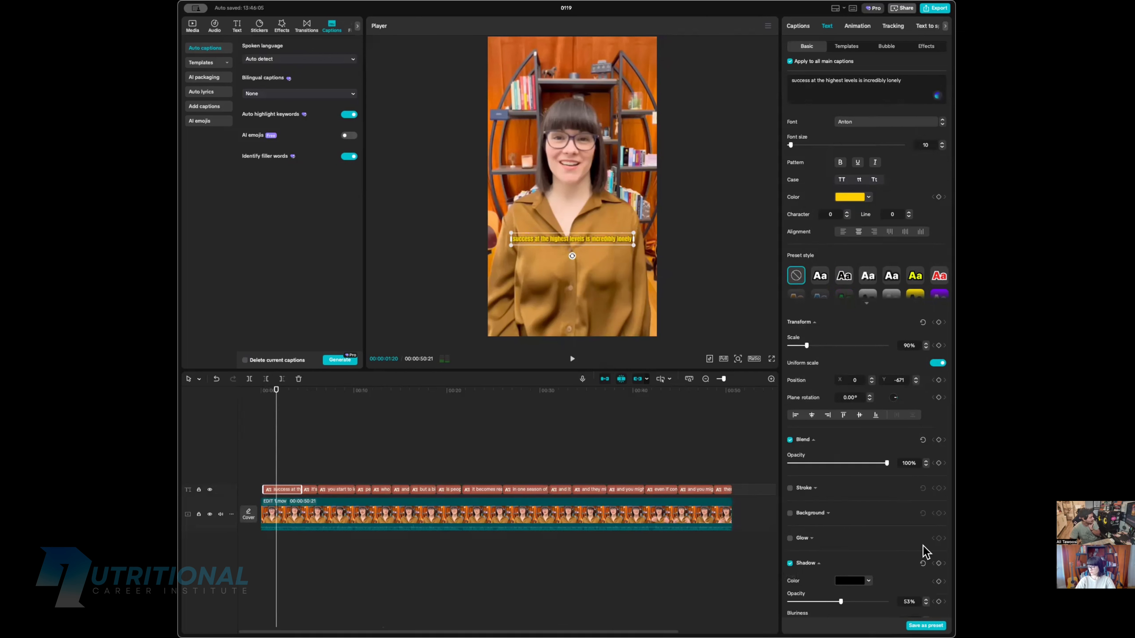
# Step: Enlarge the captions to 115% scale and move them up to Y -531, undoing the oversized 276% scale
pyautogui.moveTo(635, 246); pyautogui.dragTo(646, 247)
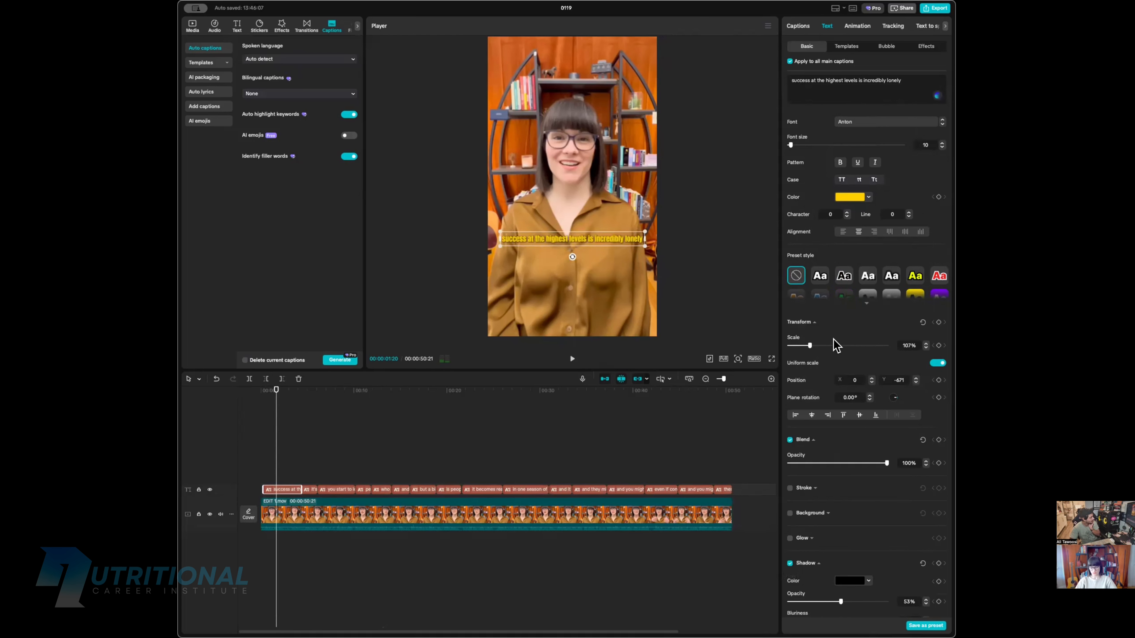
pyautogui.click(842, 346)
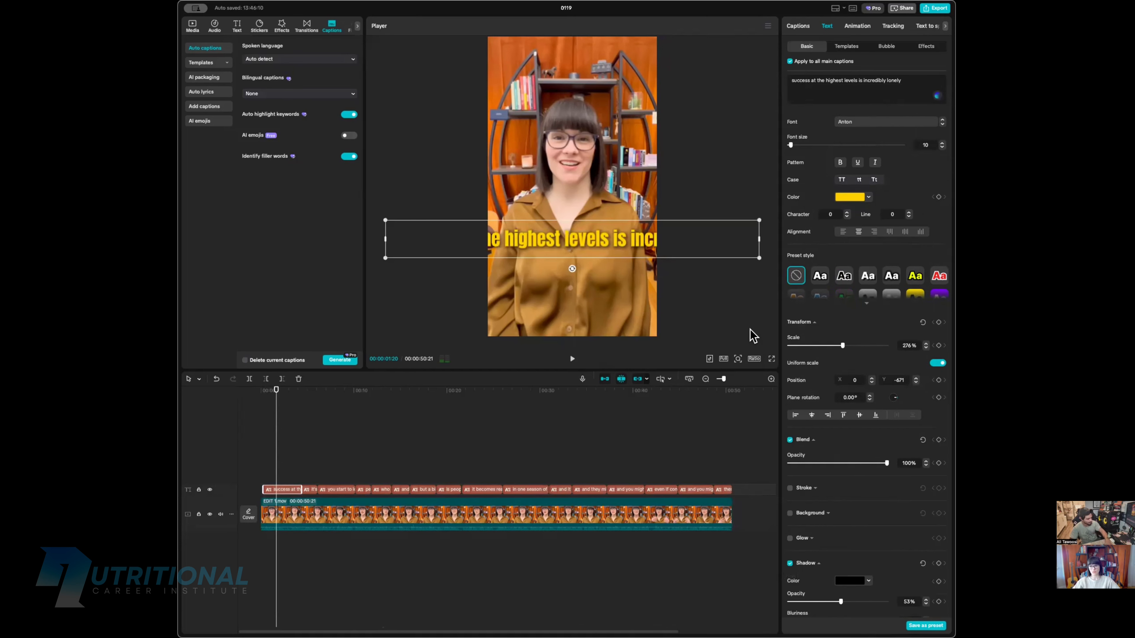
pyautogui.hotkey('ctrl', 'z')
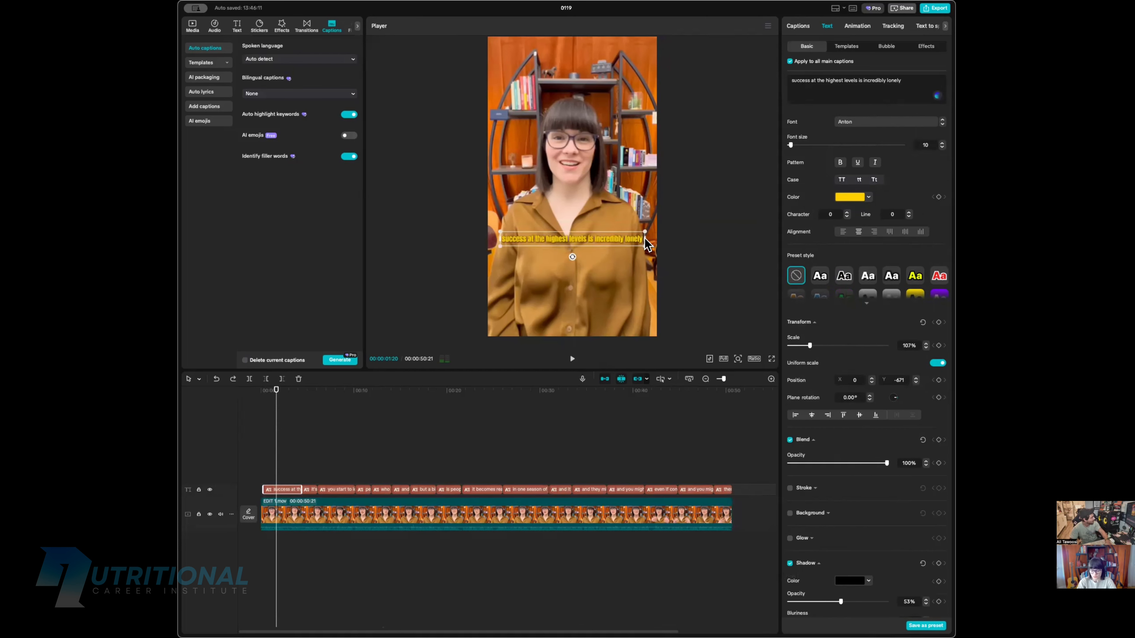
pyautogui.moveTo(645, 238); pyautogui.dragTo(600, 226)
# Step: Select the caption "and part of it is your time" and clear all keyword highlights from the captions
pyautogui.moveTo(274, 430); pyautogui.dragTo(392, 483)
pyautogui.click(393, 488)
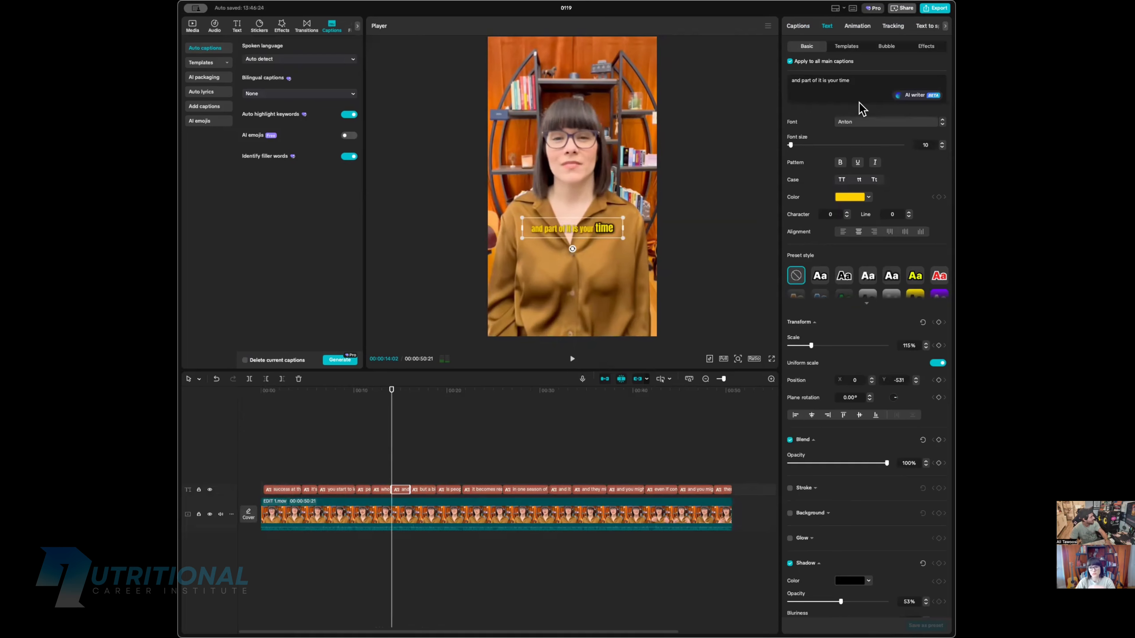
pyautogui.click(800, 27)
pyautogui.click(887, 46)
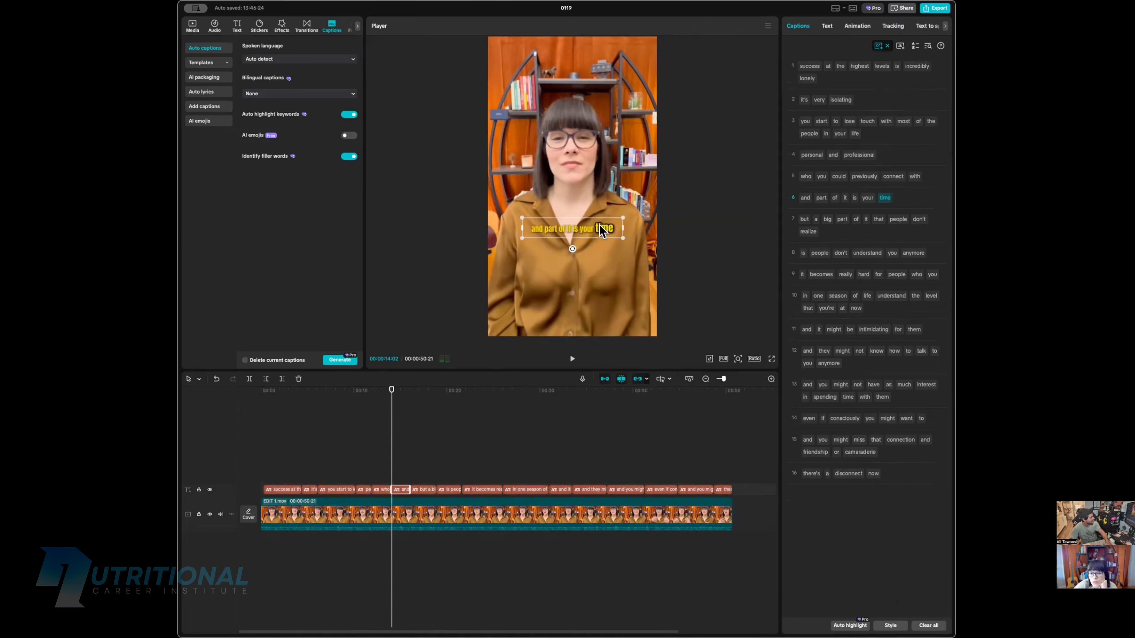
pyautogui.scroll(5, 600, 225)
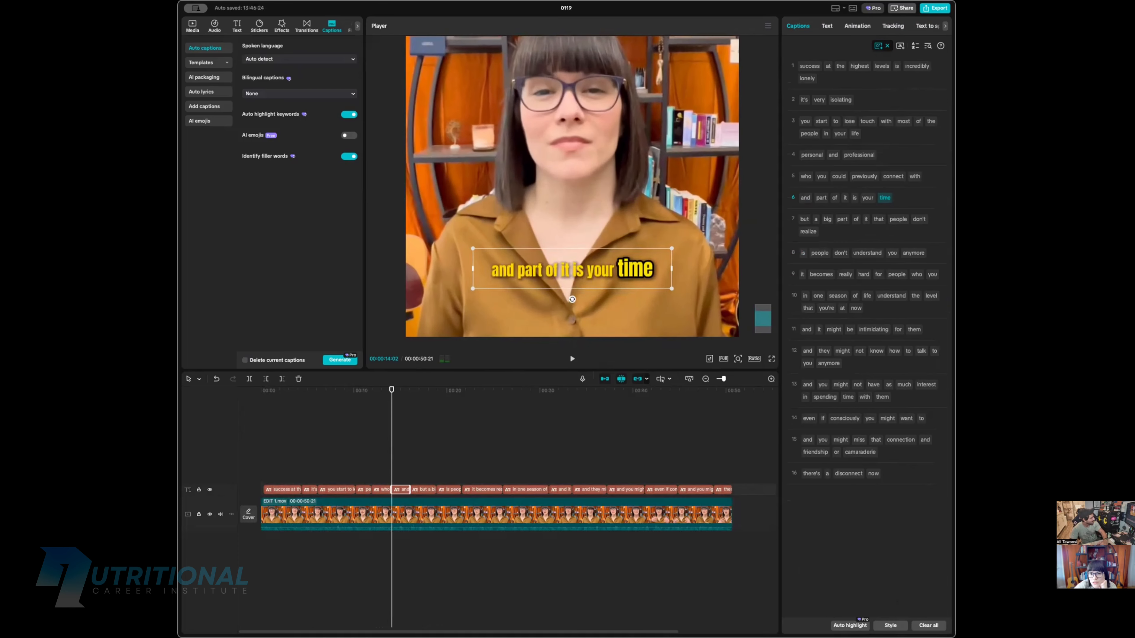
pyautogui.click(928, 626)
pyautogui.scroll(-5, 525, 157)
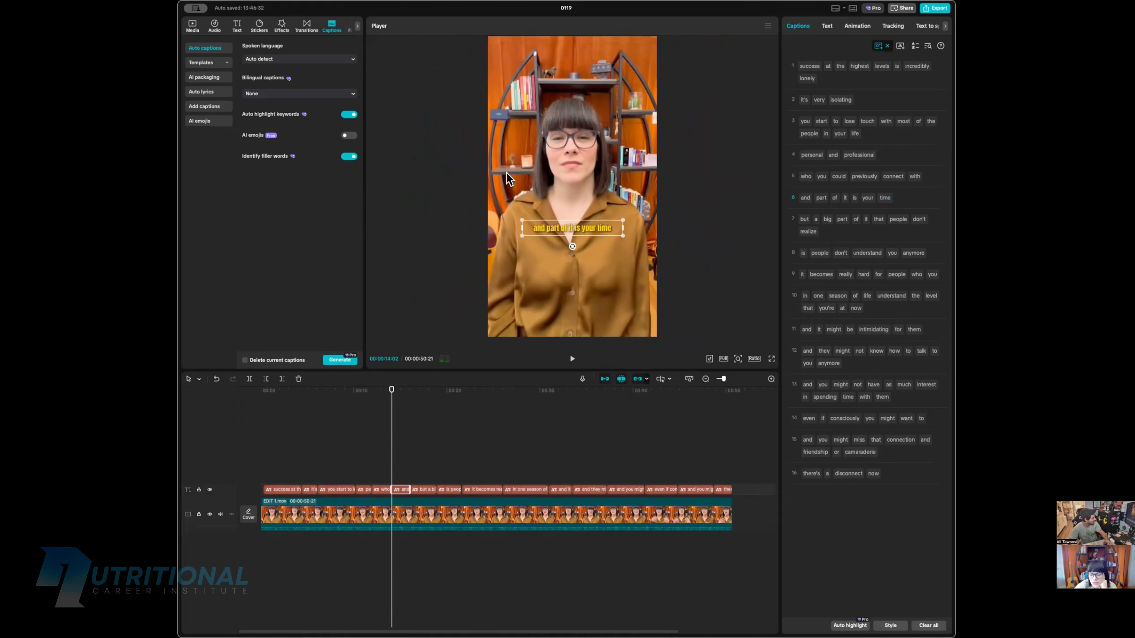
# Step: Try recolouring only the words "incredibly lonely" in the first caption to white
pyautogui.click(403, 472)
pyautogui.moveTo(403, 472); pyautogui.dragTo(281, 461)
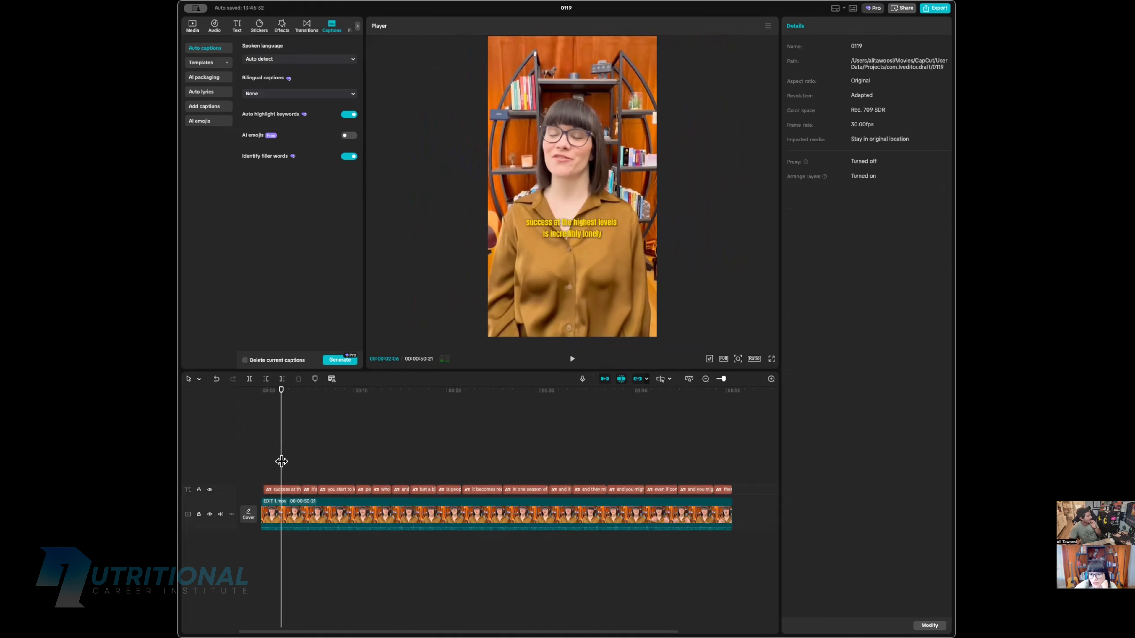
pyautogui.click(577, 226)
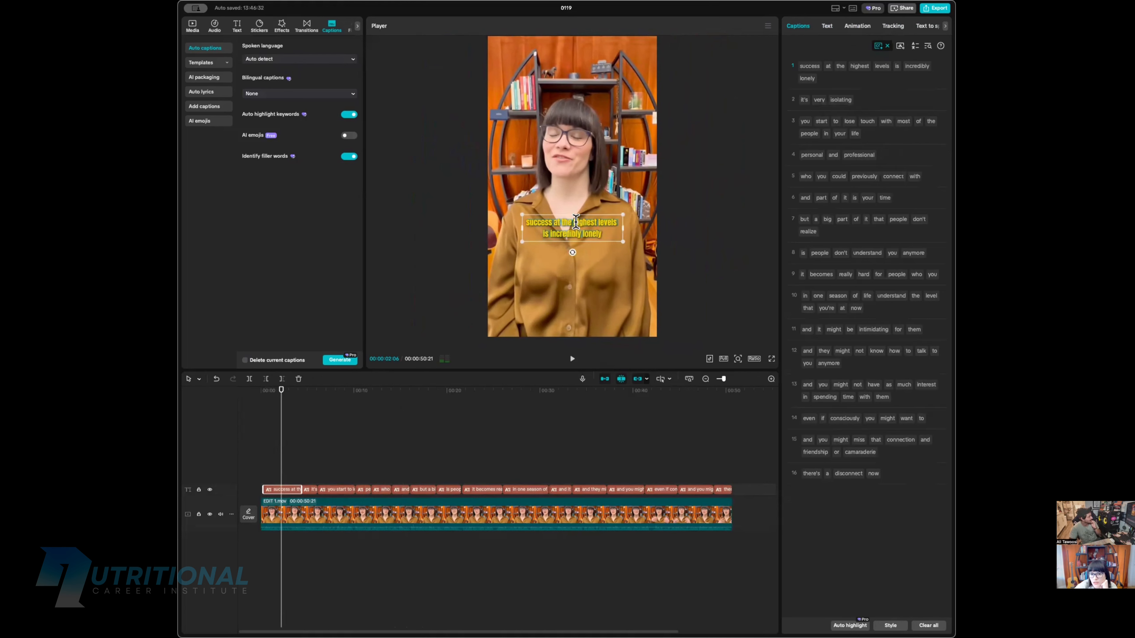
pyautogui.click(827, 25)
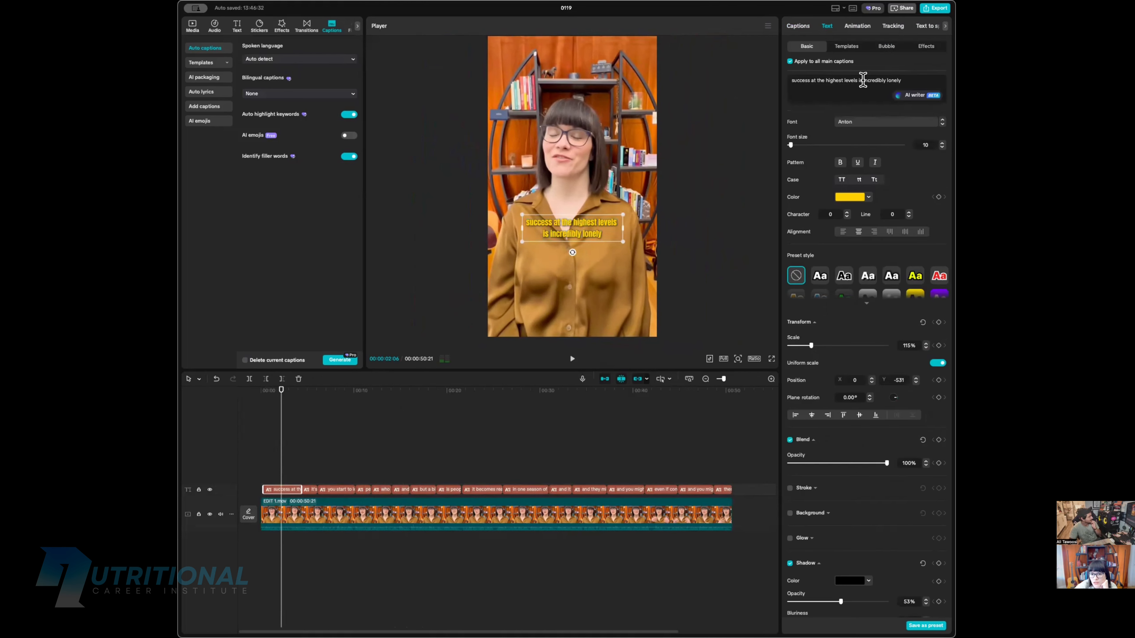
pyautogui.moveTo(863, 80); pyautogui.dragTo(901, 81)
pyautogui.click(868, 197)
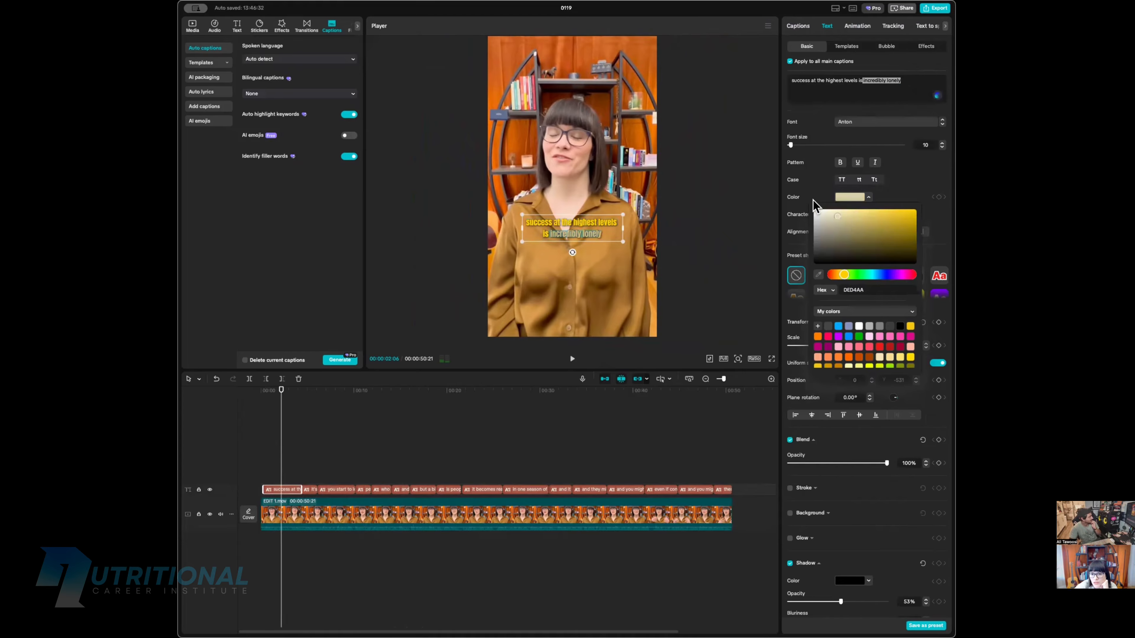
pyautogui.click(814, 210)
pyautogui.click(811, 159)
pyautogui.click(751, 195)
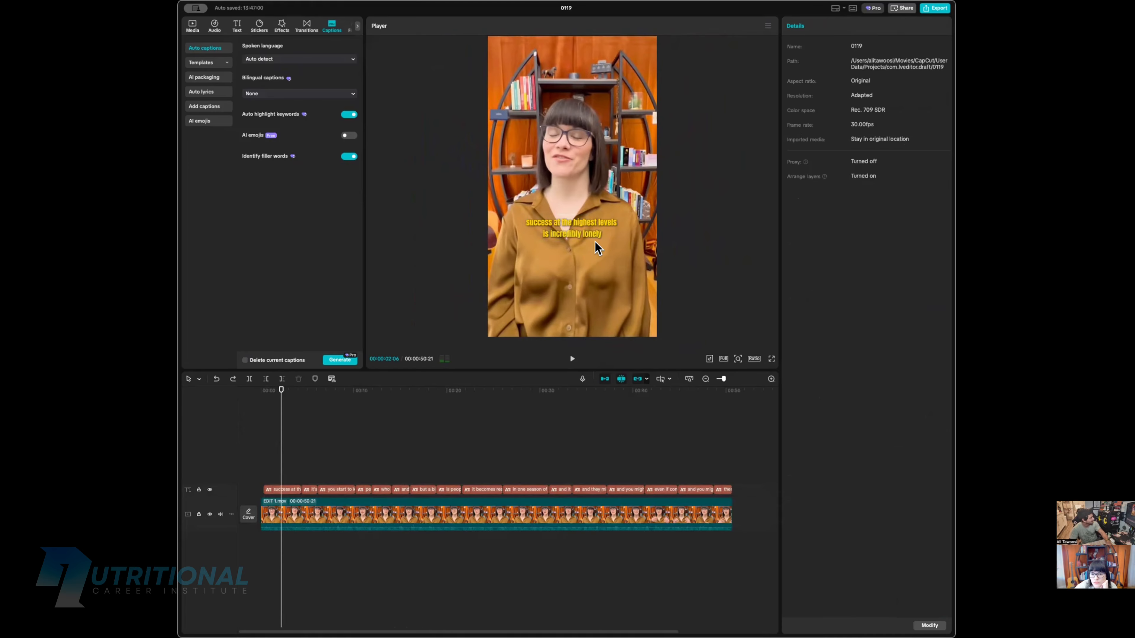
# Step: Try colouring the words "levels is incredibly lonely" in the first caption blue (0090FF) and underlining them
pyautogui.click(593, 224)
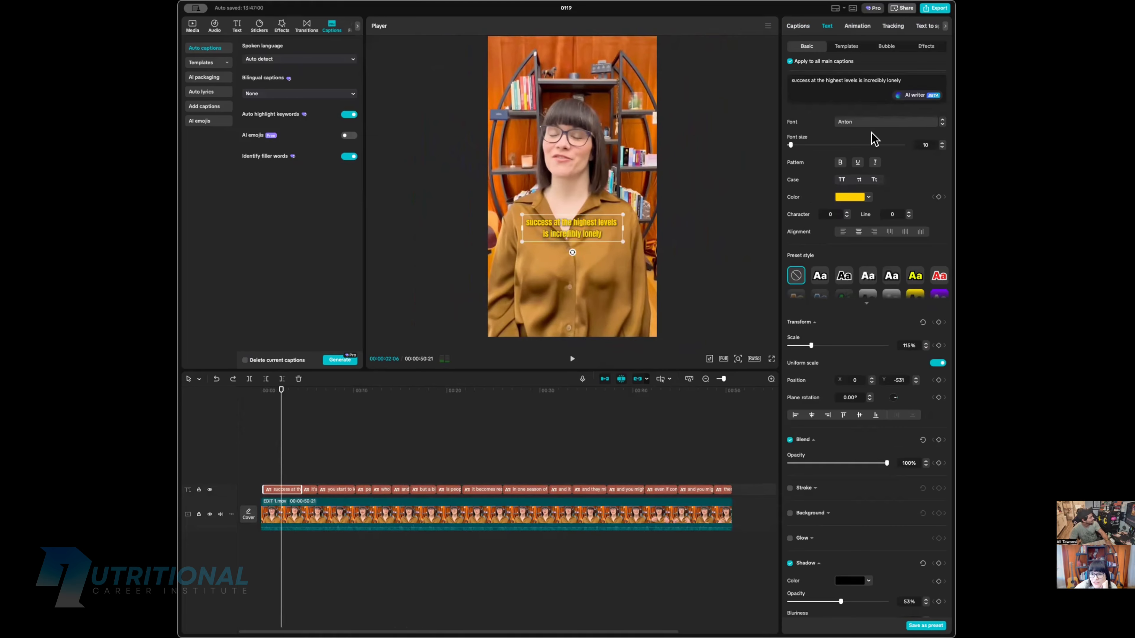
pyautogui.scroll(5, 621, 199)
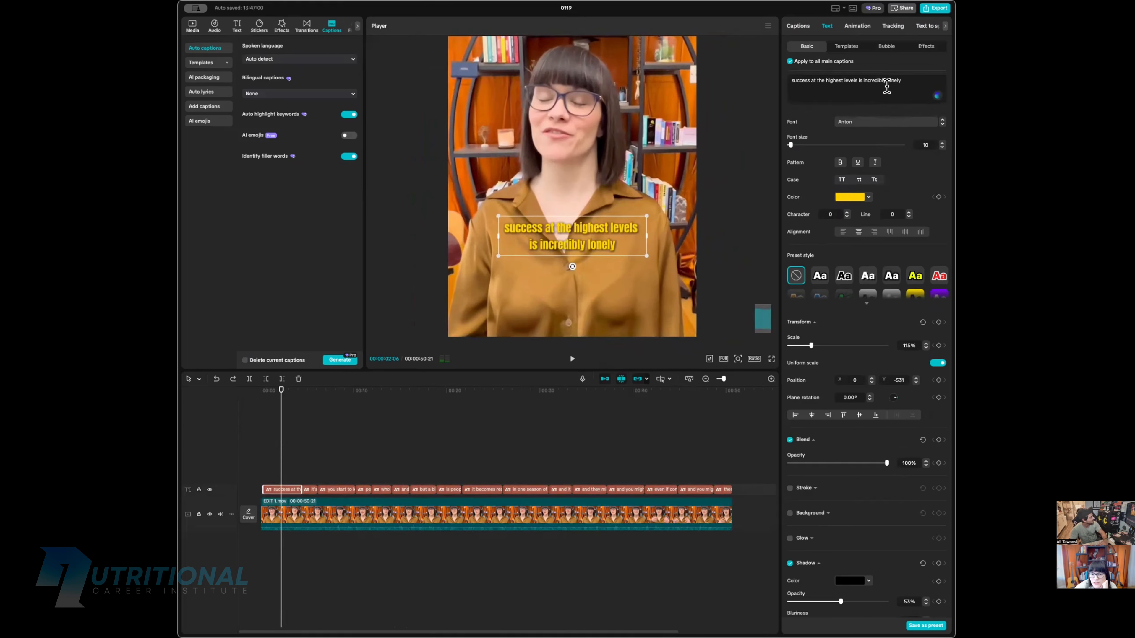
pyautogui.moveTo(905, 80); pyautogui.dragTo(843, 80)
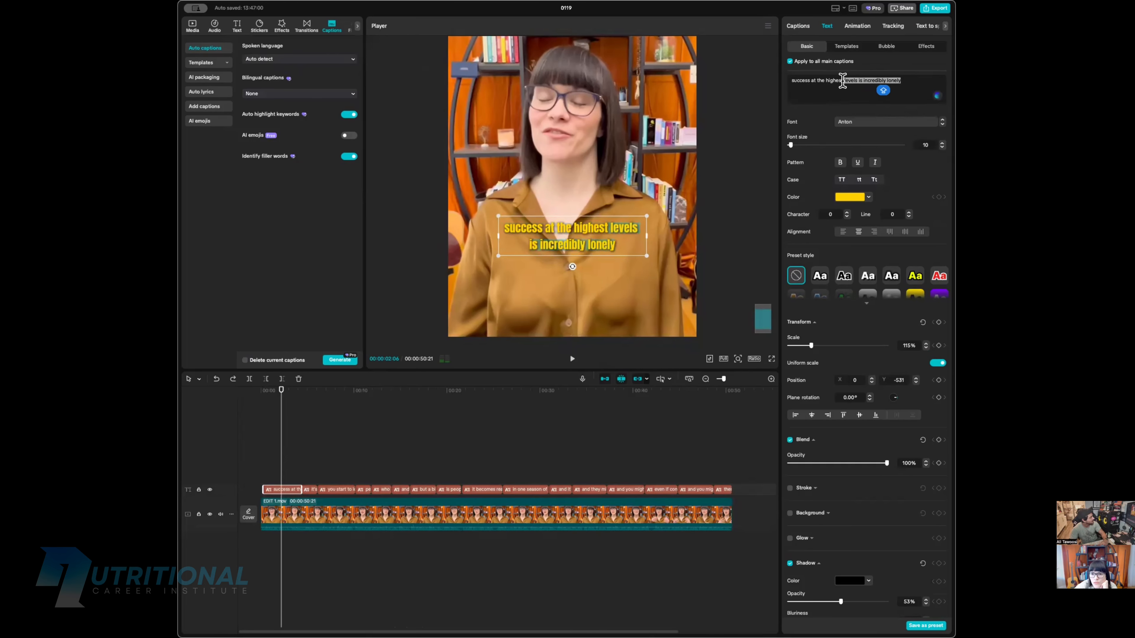
pyautogui.click(854, 197)
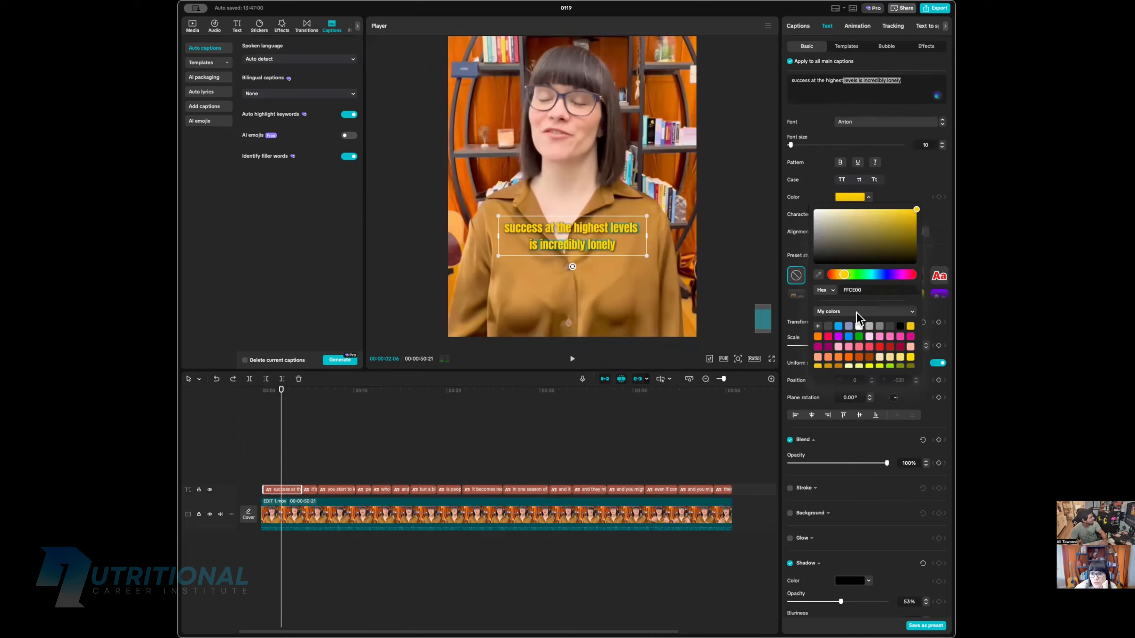
pyautogui.click(849, 337)
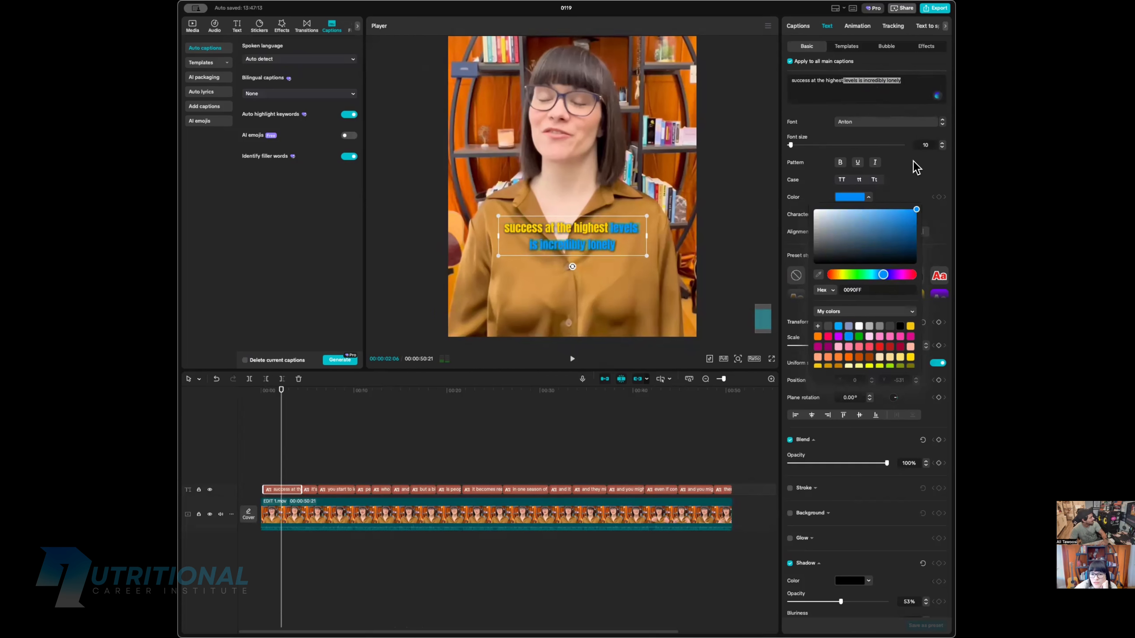
pyautogui.click(858, 162)
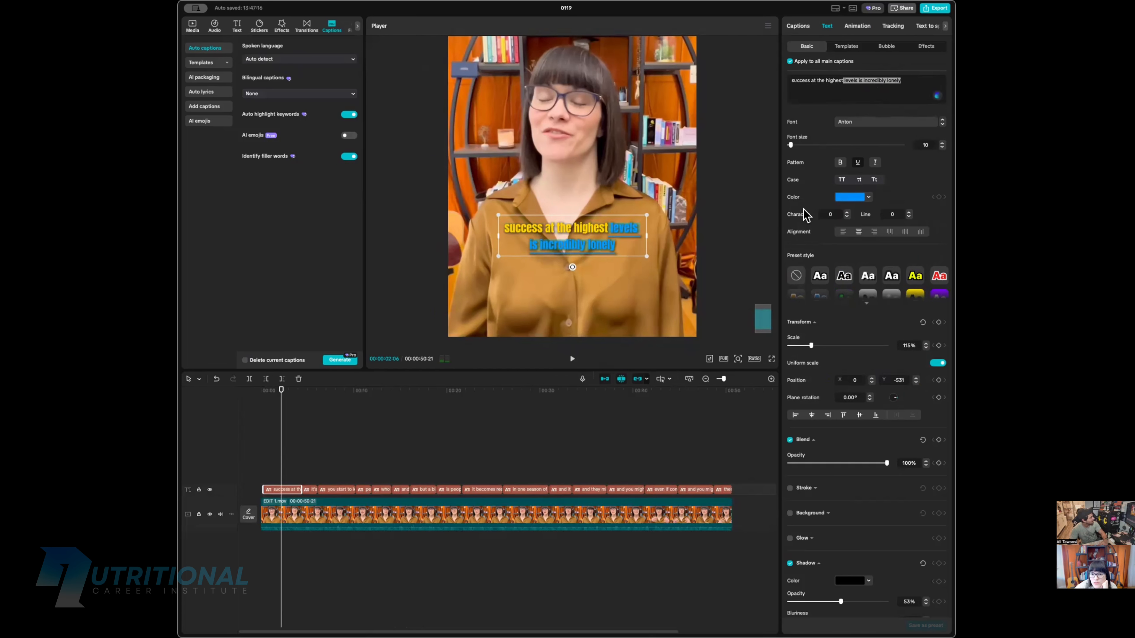
pyautogui.click(769, 207)
pyautogui.click(620, 243)
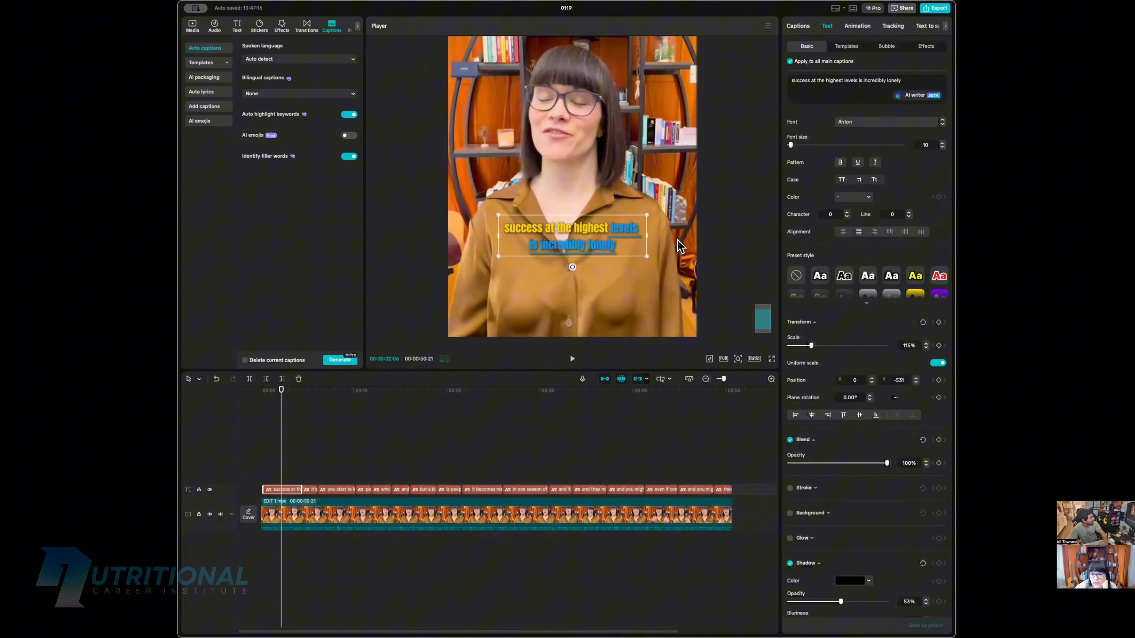
# Step: Try the white-on-black preset style on the captions, with blue text for the words "is incredibly lonely" in the first one
pyautogui.click(869, 314)
pyautogui.click(846, 324)
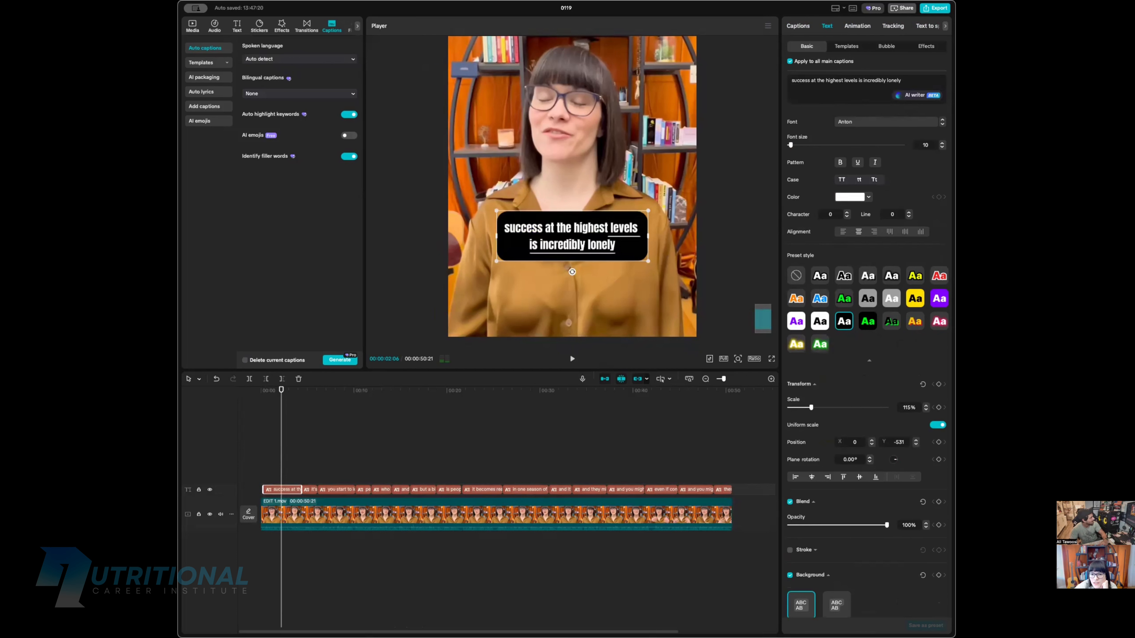
pyautogui.moveTo(901, 81); pyautogui.dragTo(859, 80)
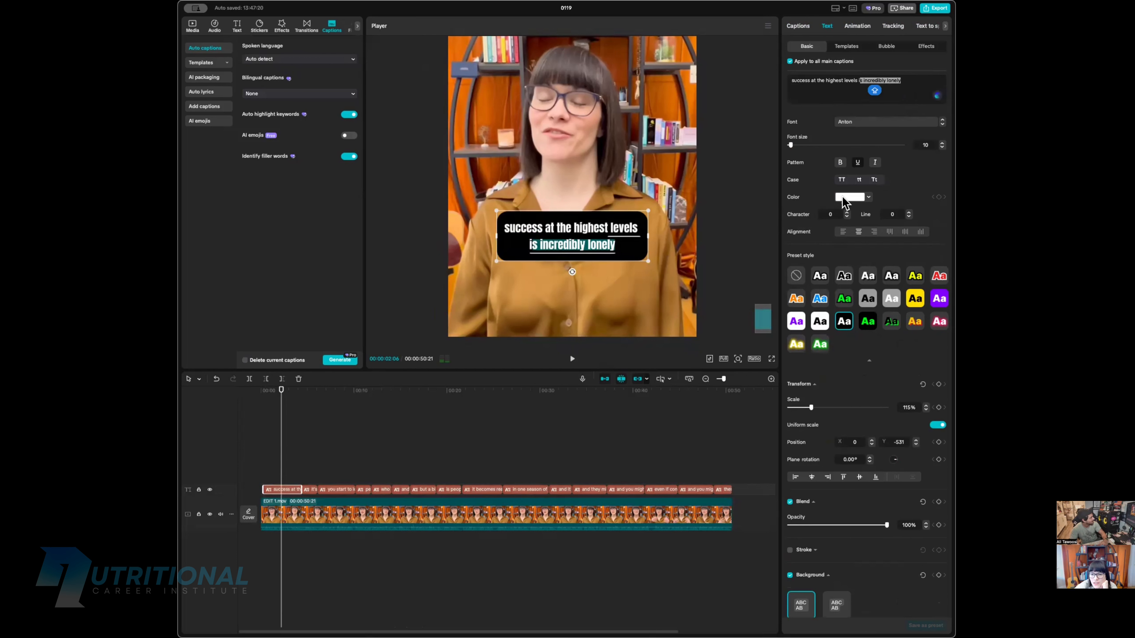
pyautogui.click(851, 197)
pyautogui.click(911, 231)
pyautogui.click(743, 224)
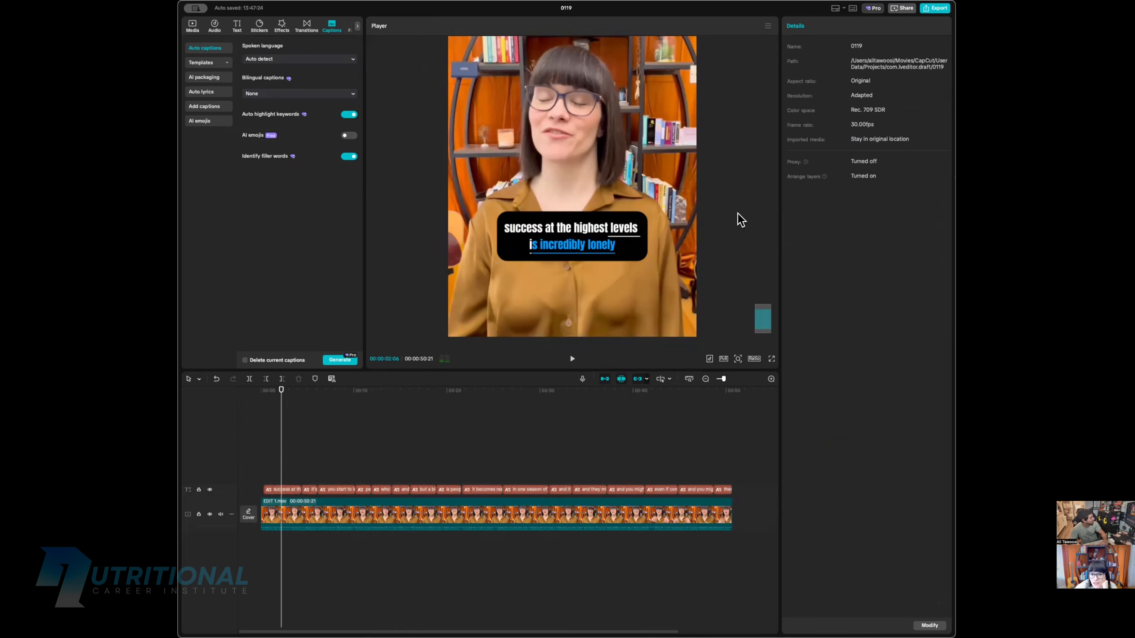
pyautogui.click(632, 256)
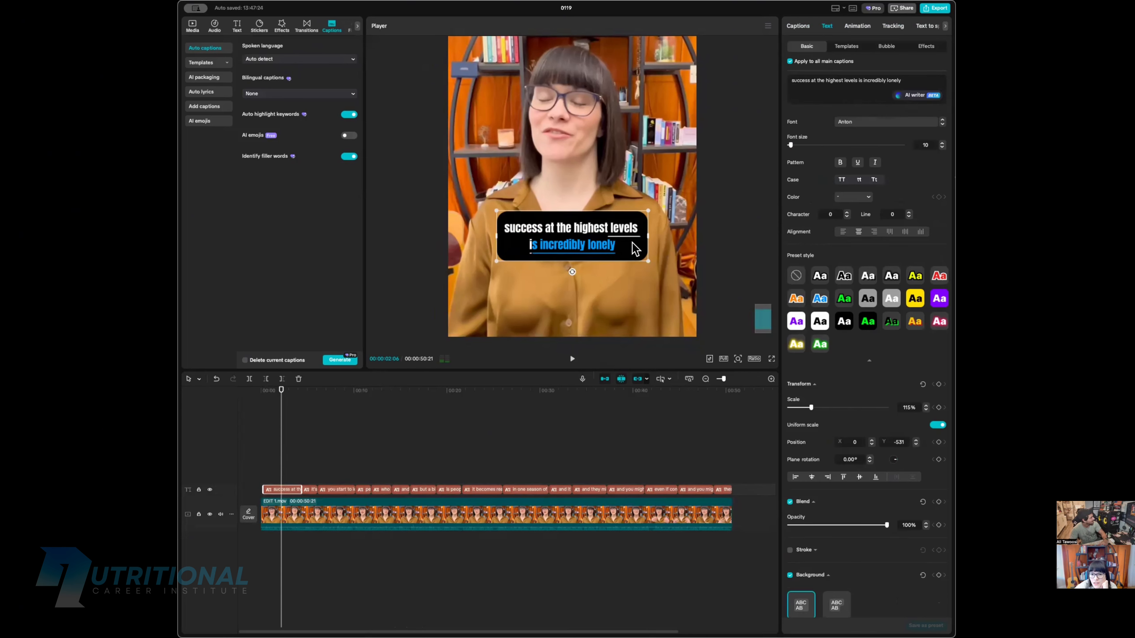
# Step: Undo the black-background preset, the blue word colours and the underline on the captions
pyautogui.press('super+z')
pyautogui.press('super+z')
pyautogui.press('super+z')
pyautogui.press('super+z')
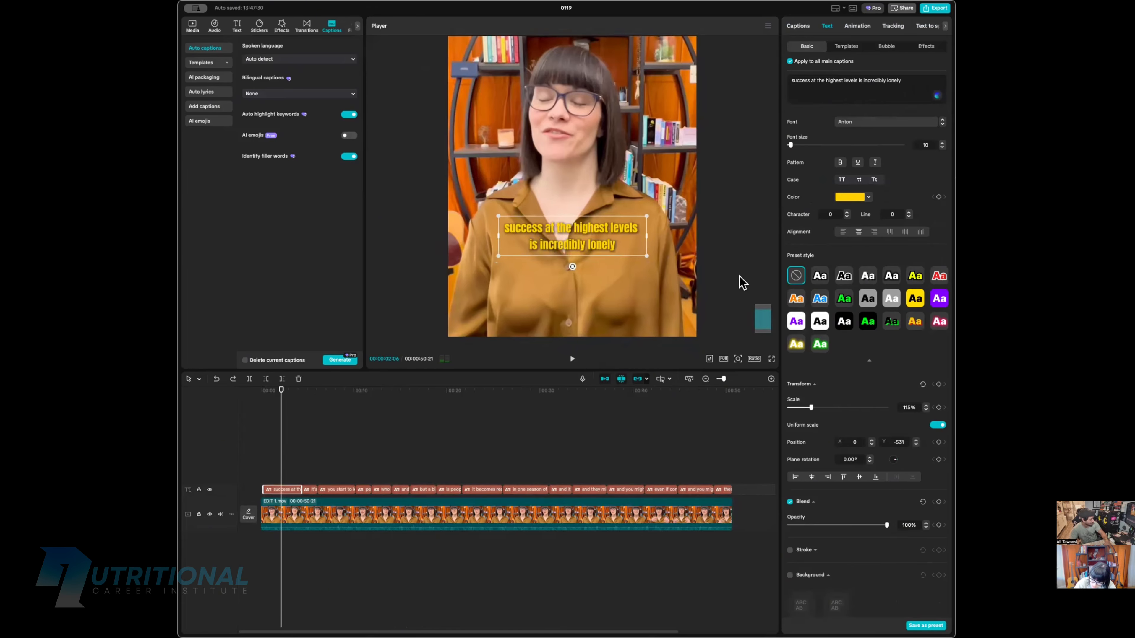
pyautogui.press('super+z')
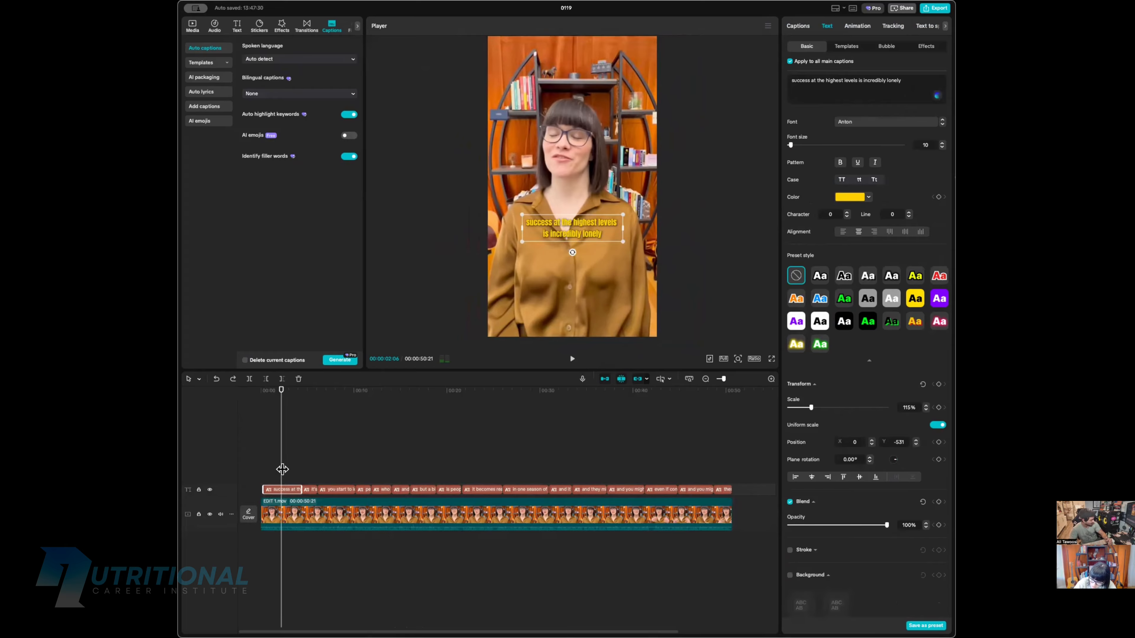
# Step: Scrub across the first caption to check its style, and return the playhead to the start of the timeline
pyautogui.moveTo(283, 471)
pyautogui.mouseDown()
pyautogui.moveTo(304, 463)
pyautogui.moveTo(284, 471)
pyautogui.mouseUp()
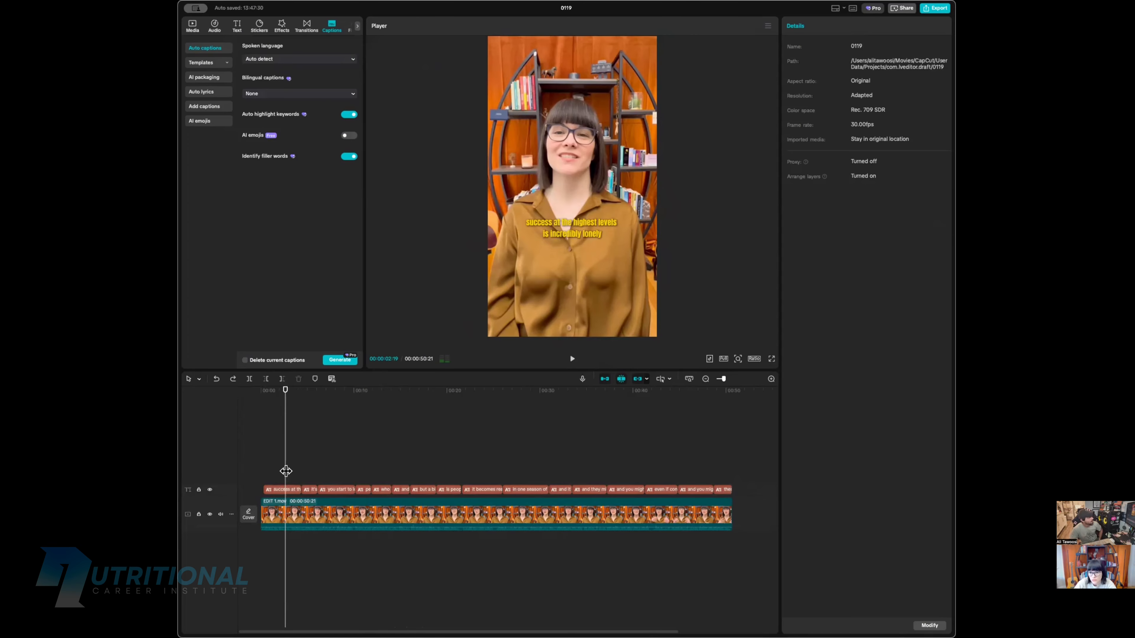
pyautogui.moveTo(286, 471); pyautogui.dragTo(261, 482)
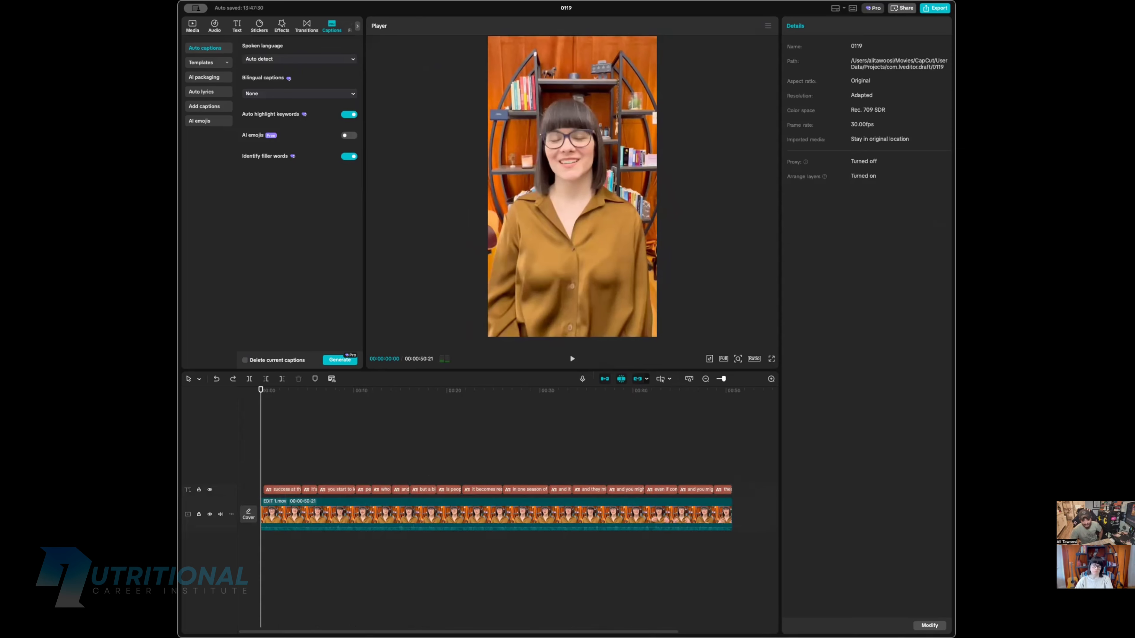
pyautogui.click(524, 476)
pyautogui.click(517, 489)
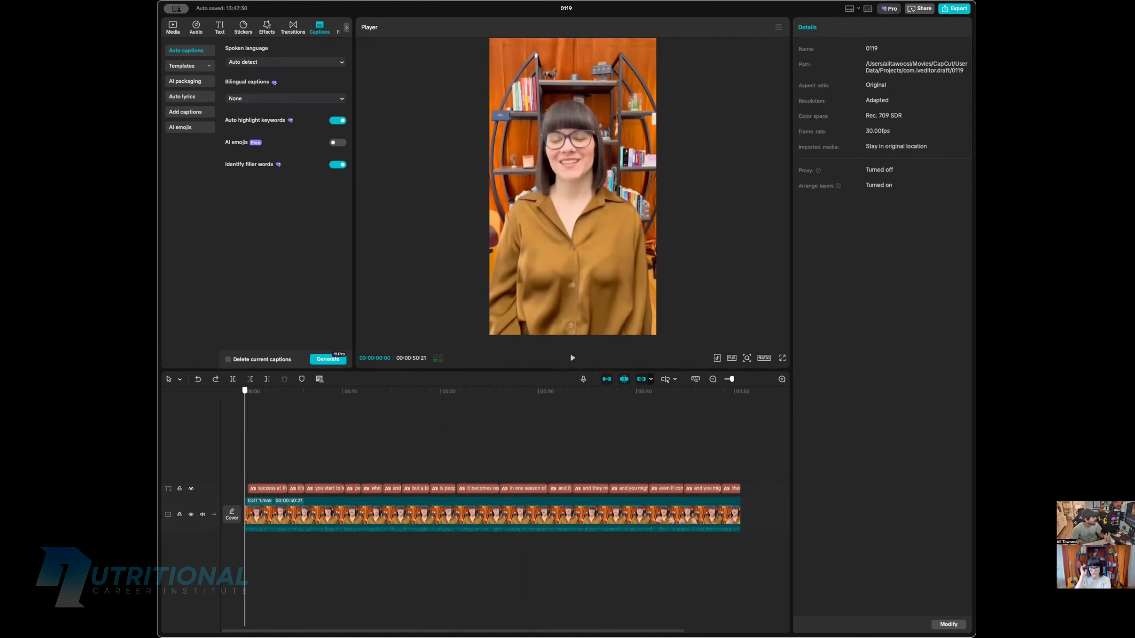
# Step: Split the caption "in one season of life understand the level that you're at now" partway through, at about 28 seconds
pyautogui.moveTo(244, 465); pyautogui.dragTo(558, 443)
pyautogui.click(578, 213)
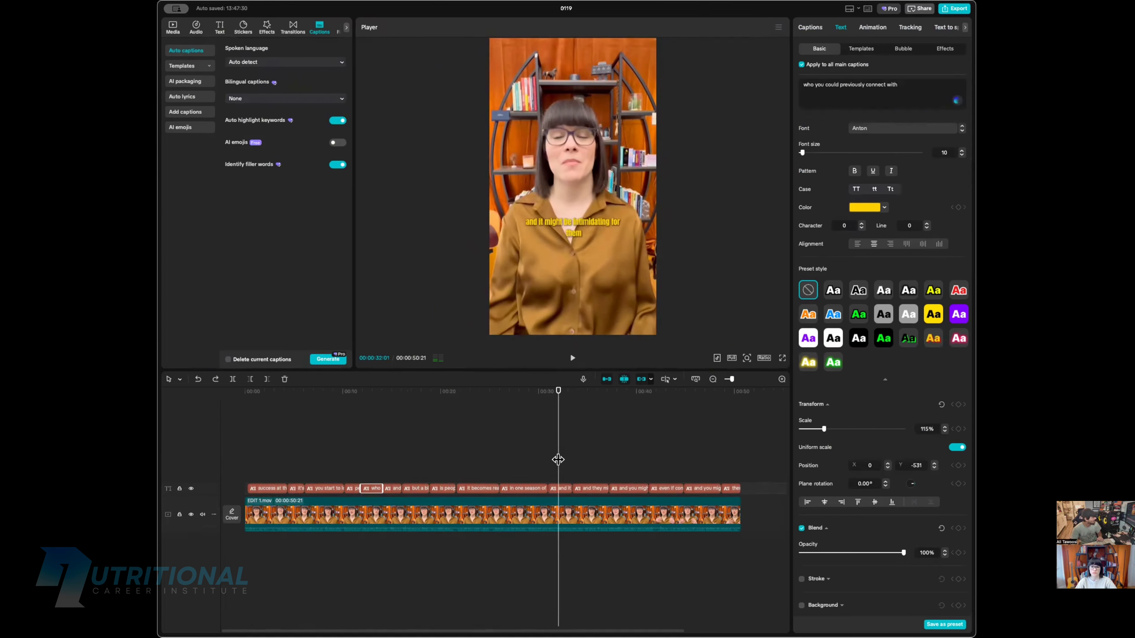
pyautogui.click(525, 460)
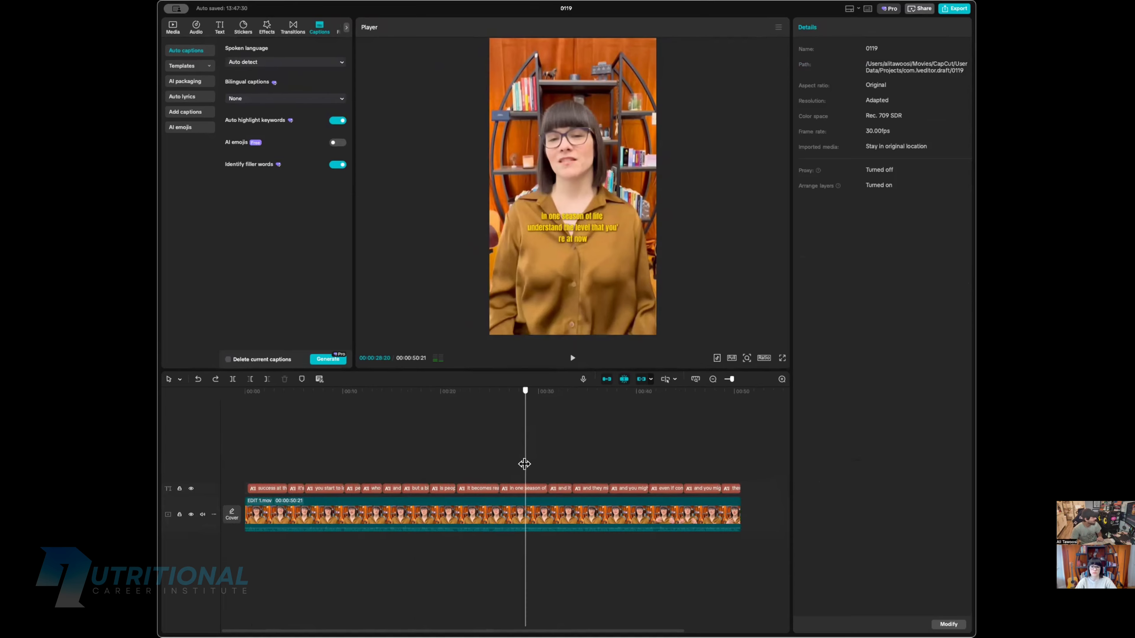
pyautogui.click(527, 489)
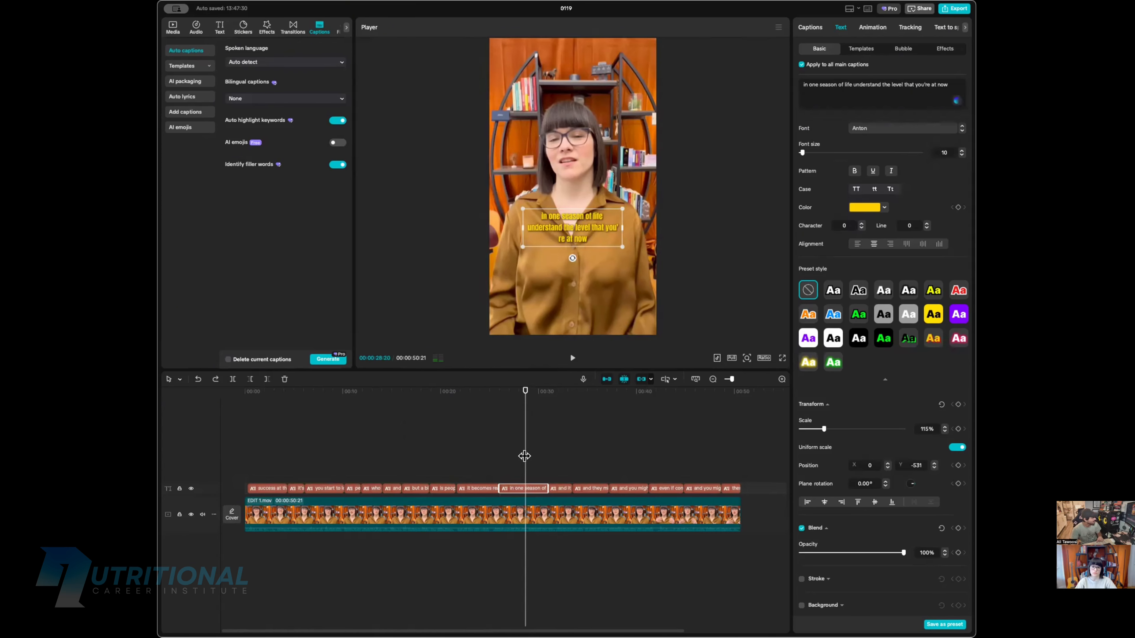
pyautogui.moveTo(525, 456); pyautogui.dragTo(522, 432)
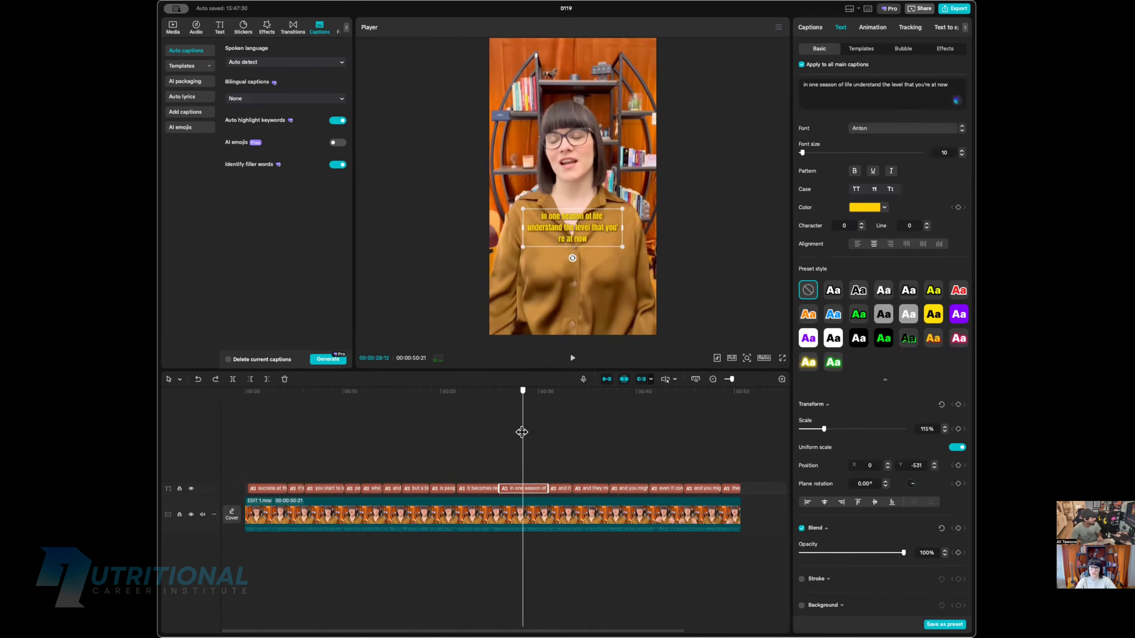
pyautogui.press('space')
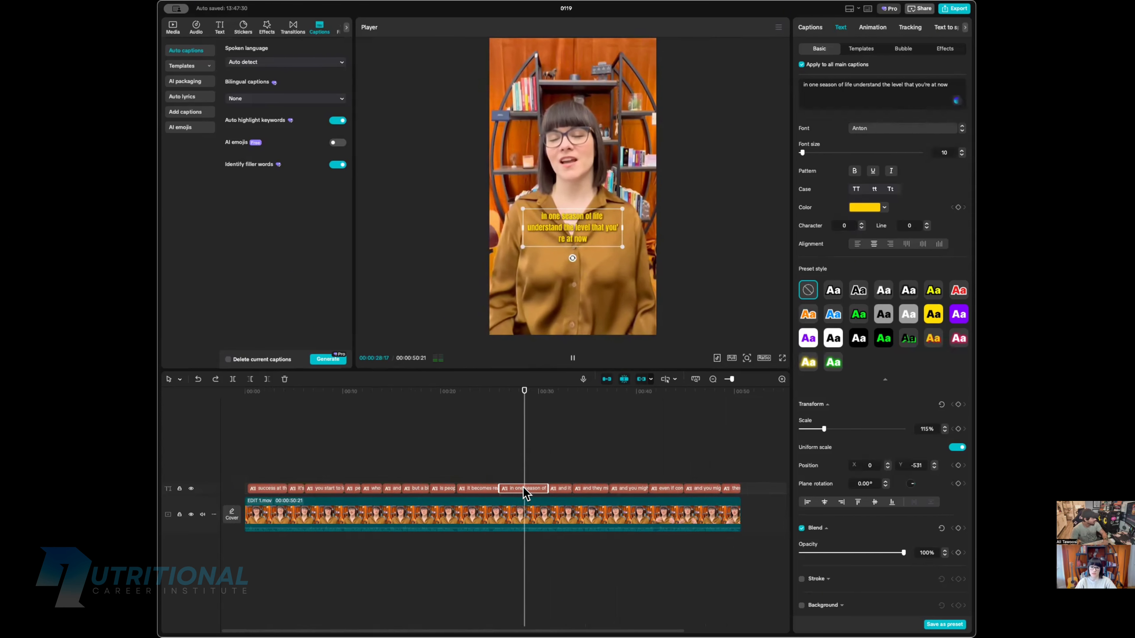
pyautogui.click(524, 474)
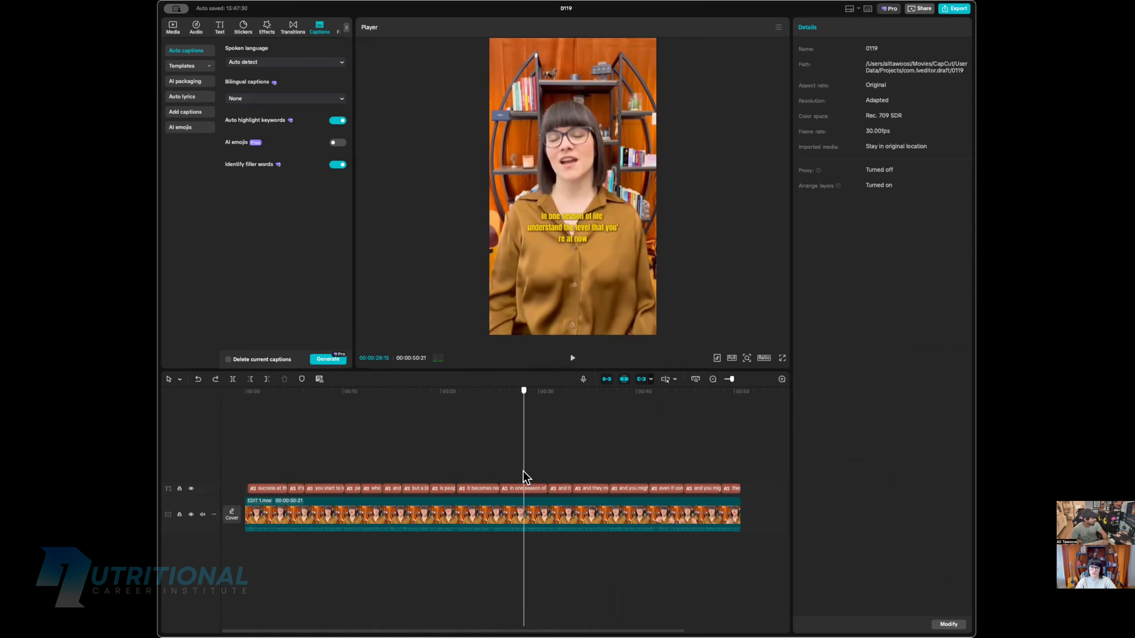
pyautogui.click(526, 488)
pyautogui.press('super+b')
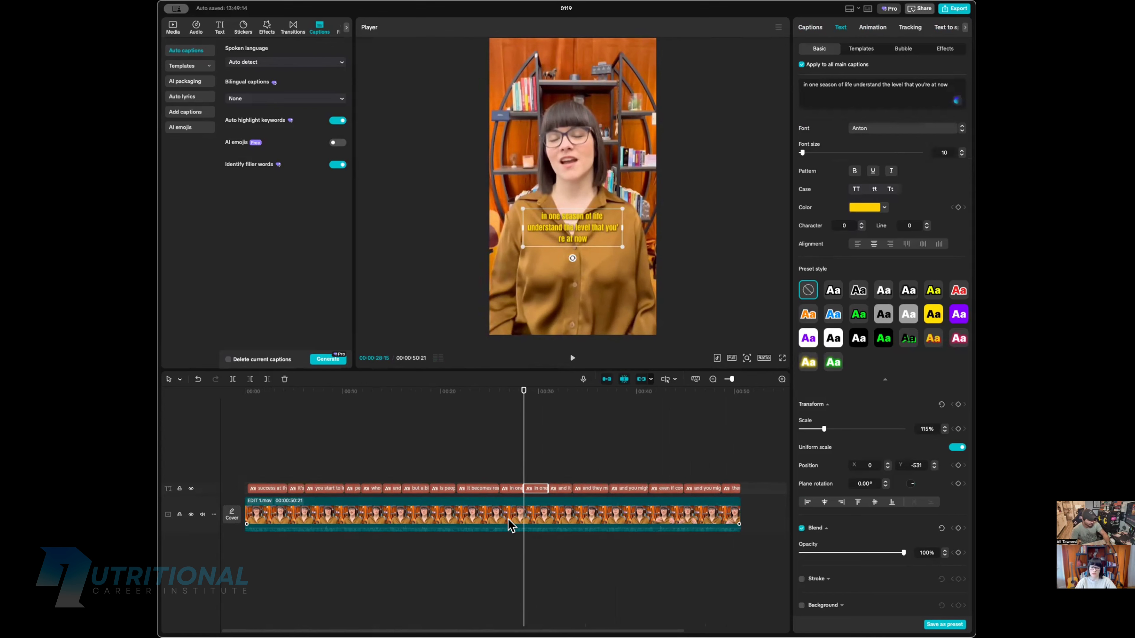
# Step: Shorten the first half of the split caption to read "in one season of life understand"
pyautogui.click(517, 488)
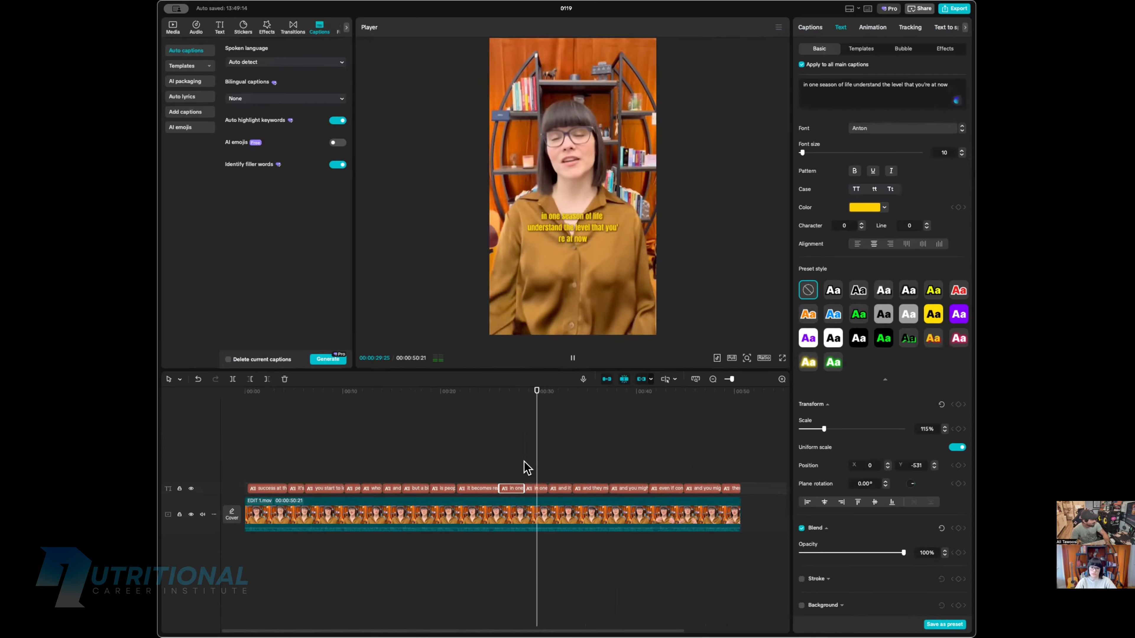
pyautogui.click(523, 472)
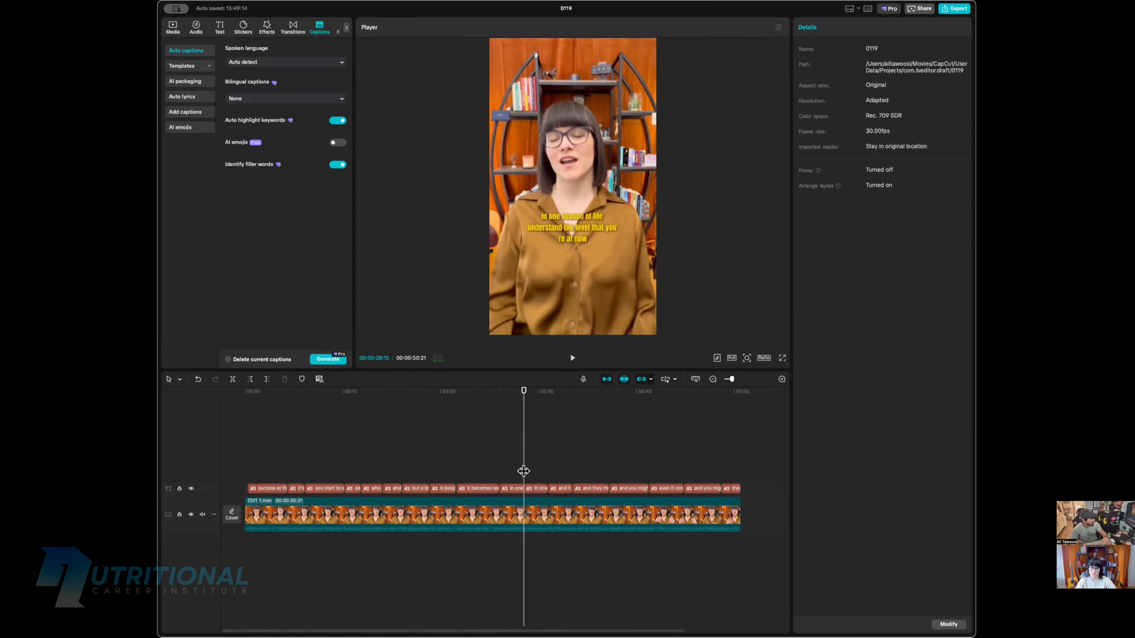
pyautogui.click(515, 487)
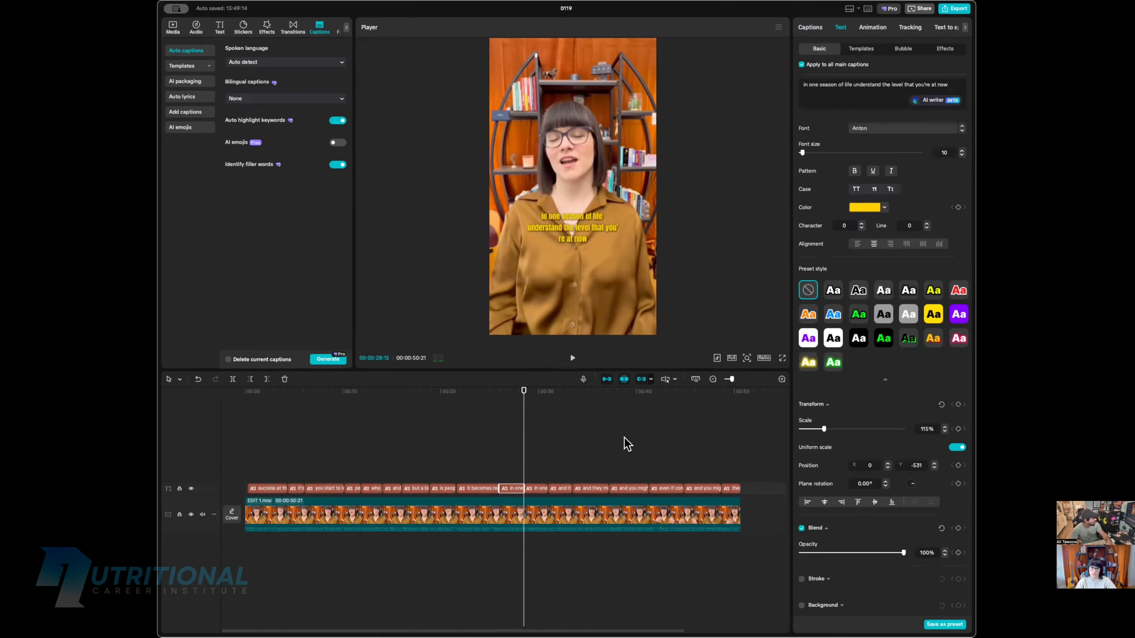
pyautogui.click(953, 82)
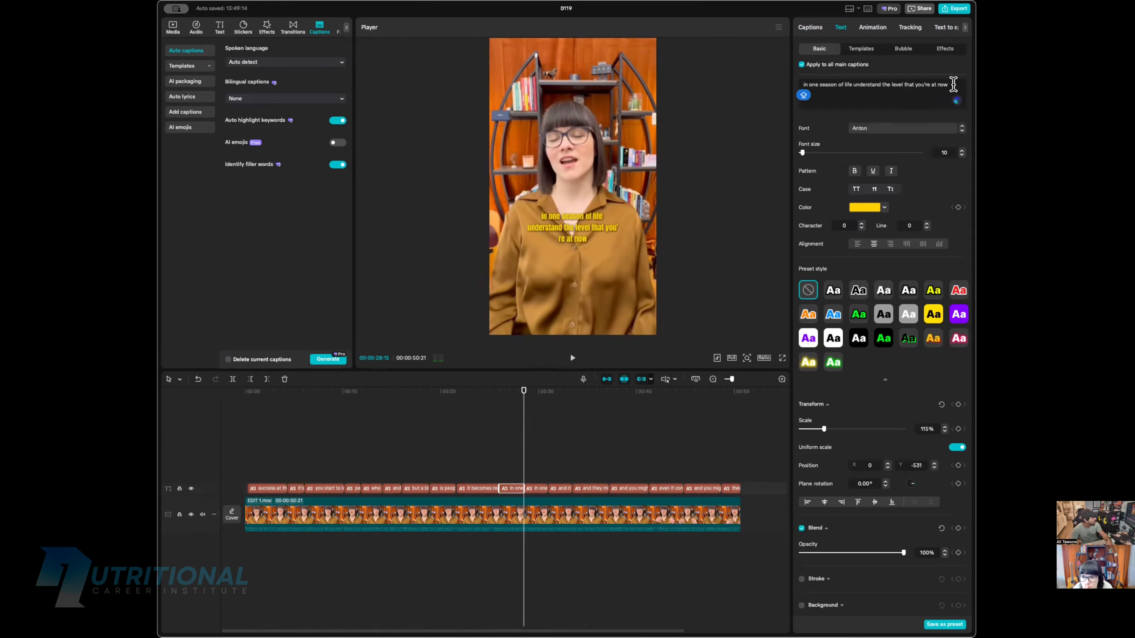
pyautogui.moveTo(946, 84); pyautogui.dragTo(886, 78)
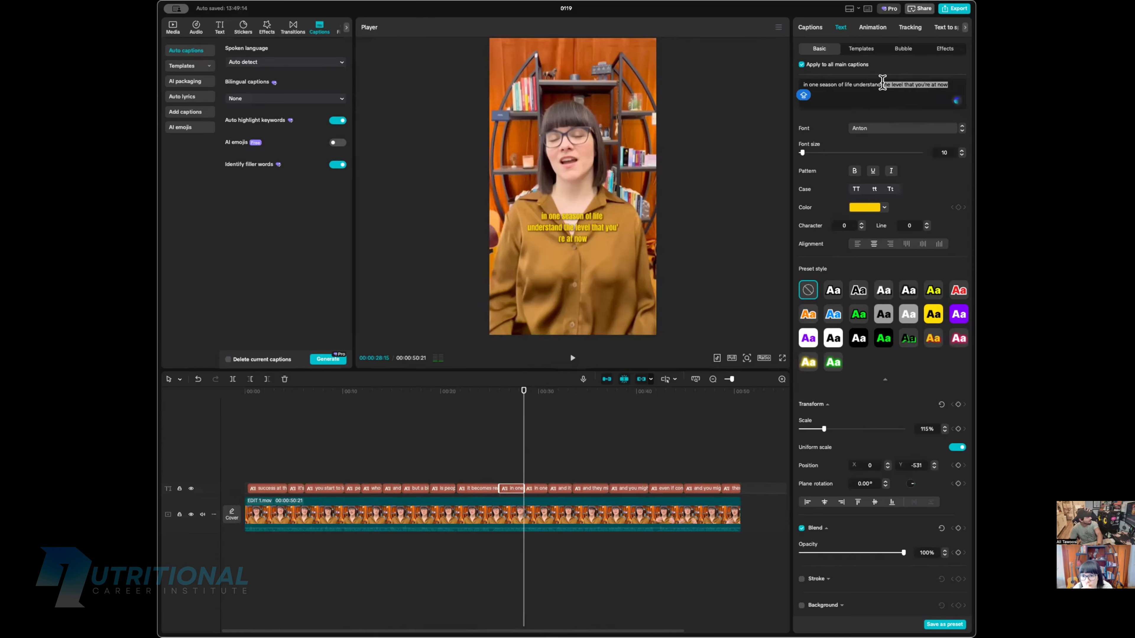
pyautogui.press('BackSpace')
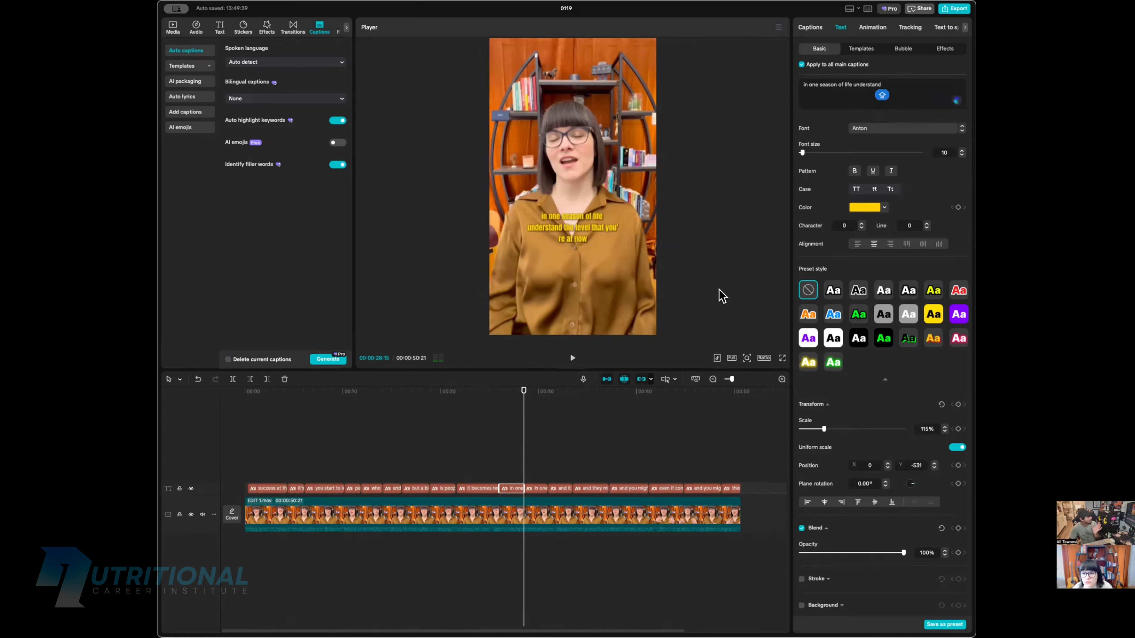
# Step: Shorten the second half of the split caption to read "the level that you're at now" and check both halves
pyautogui.click(537, 489)
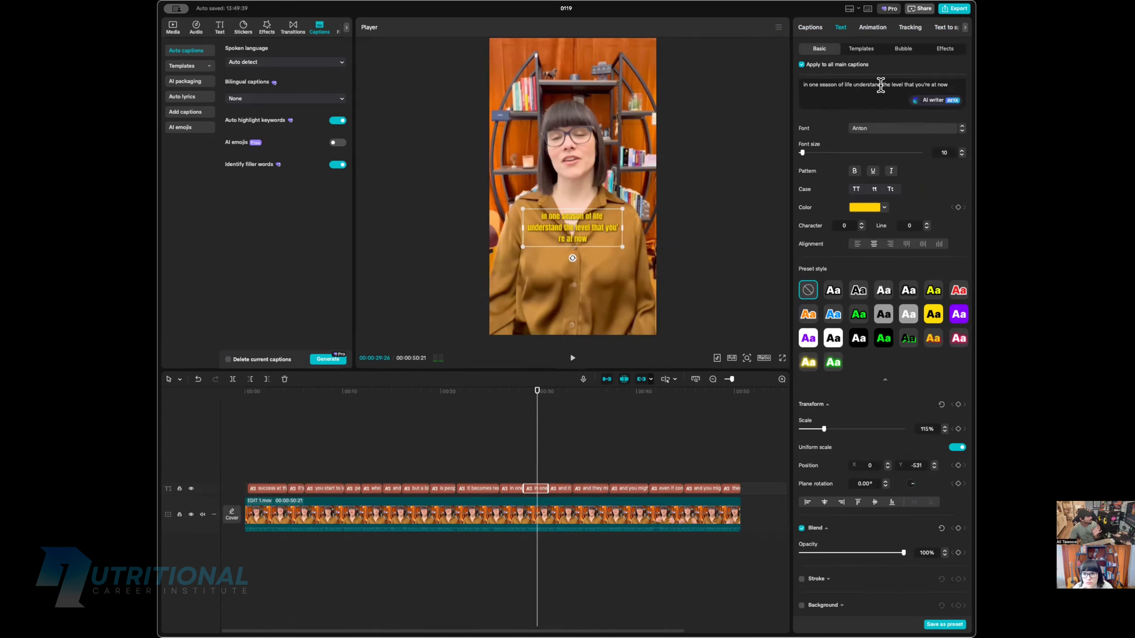
pyautogui.moveTo(880, 82); pyautogui.dragTo(803, 82)
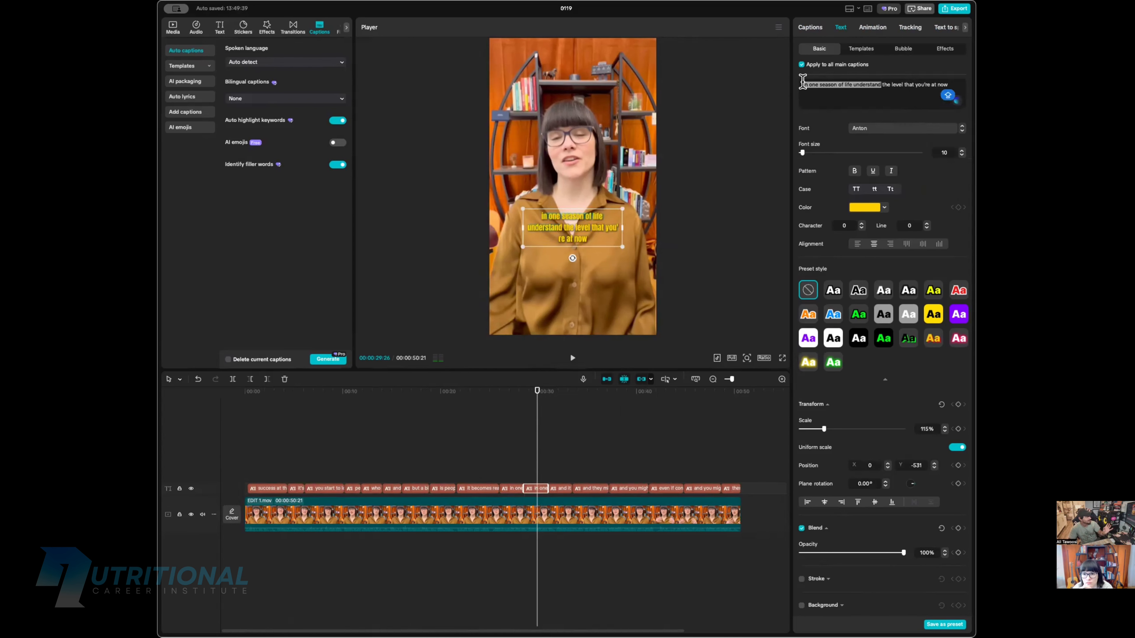
pyautogui.press('Return')
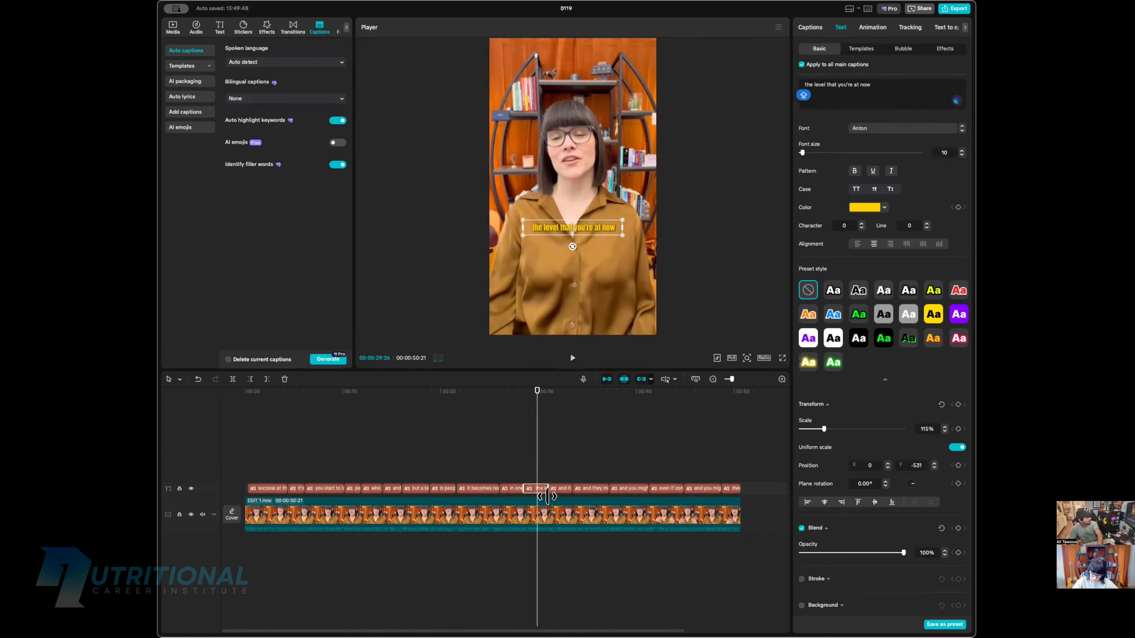
pyautogui.click(518, 473)
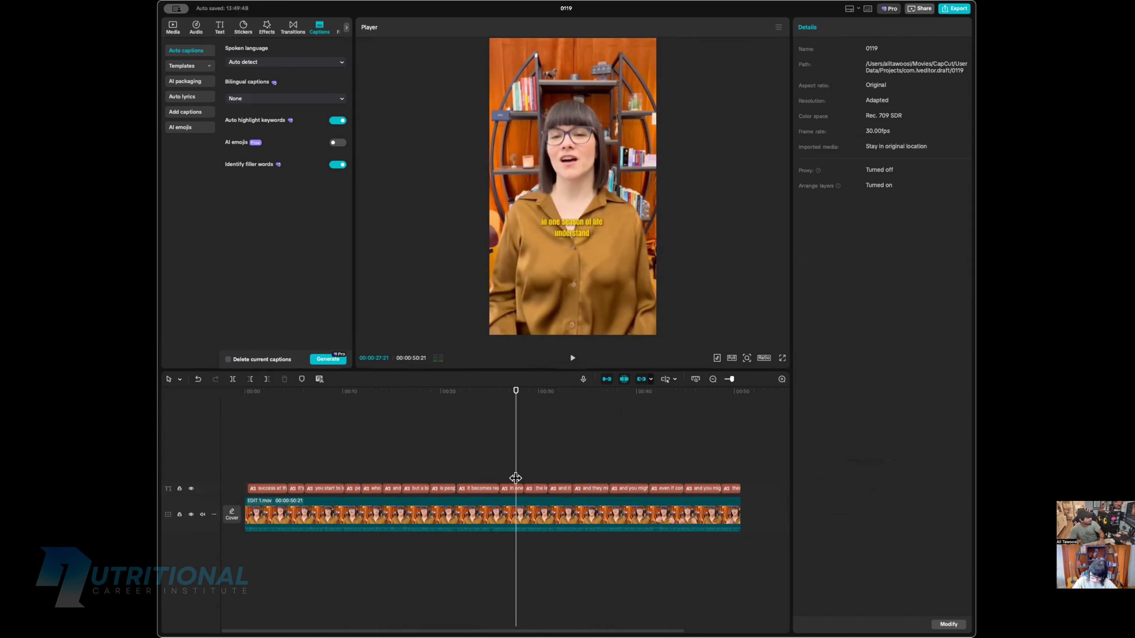
pyautogui.press('super+equal')
pyautogui.press('super+equal')
pyautogui.click(539, 488)
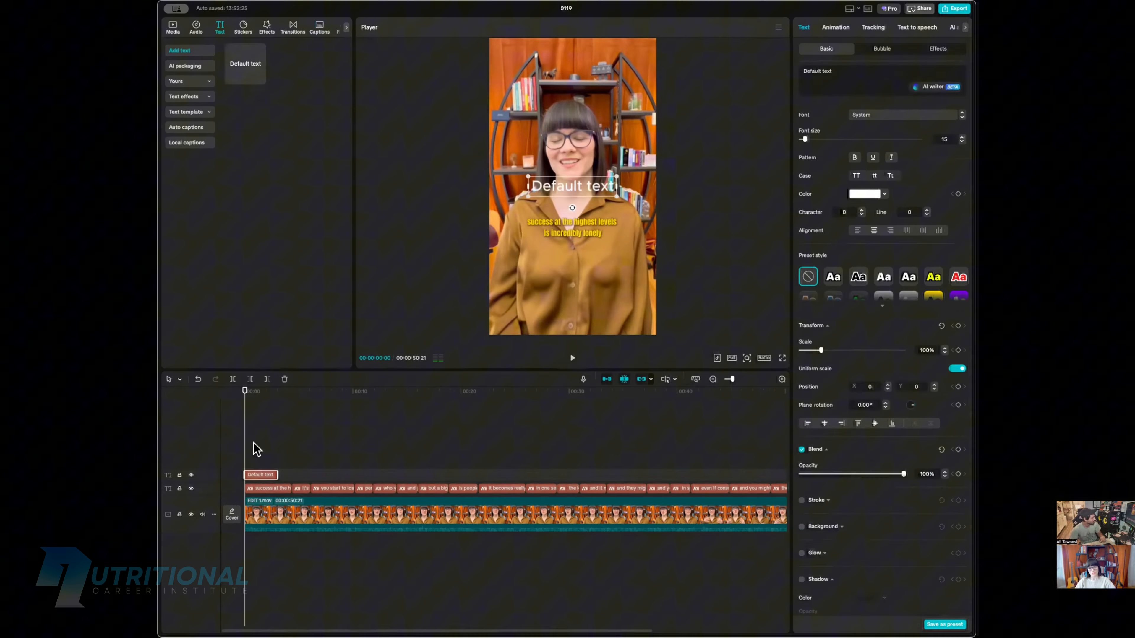
# Step: Delete the default text clip at the start of the timeline, leaving the playhead at about 1 second
pyautogui.click(253, 448)
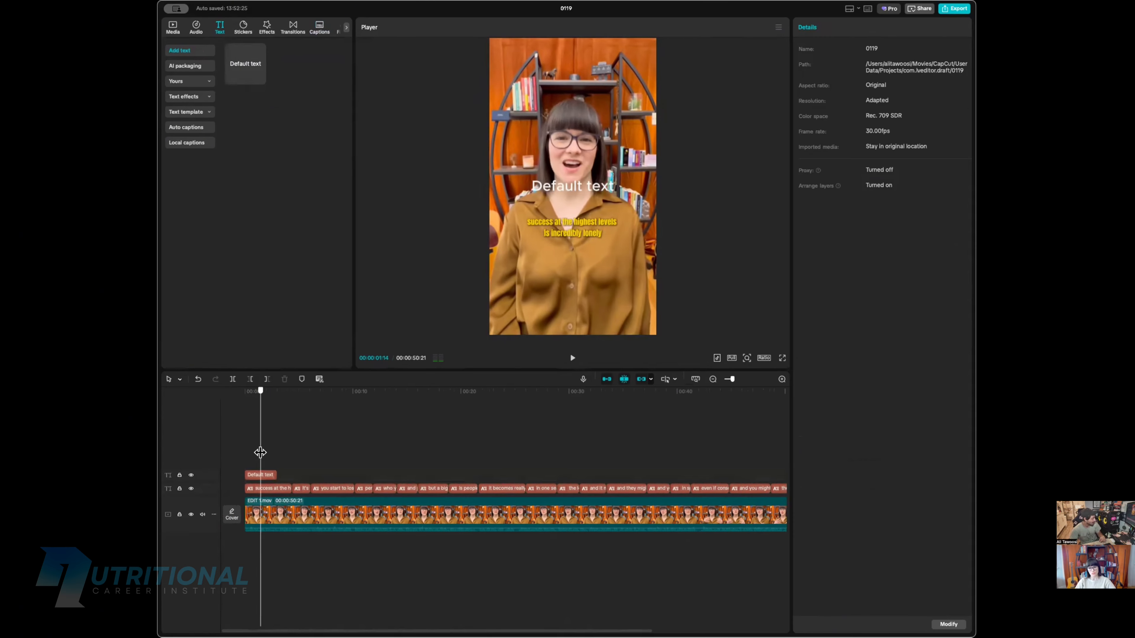
pyautogui.click(256, 457)
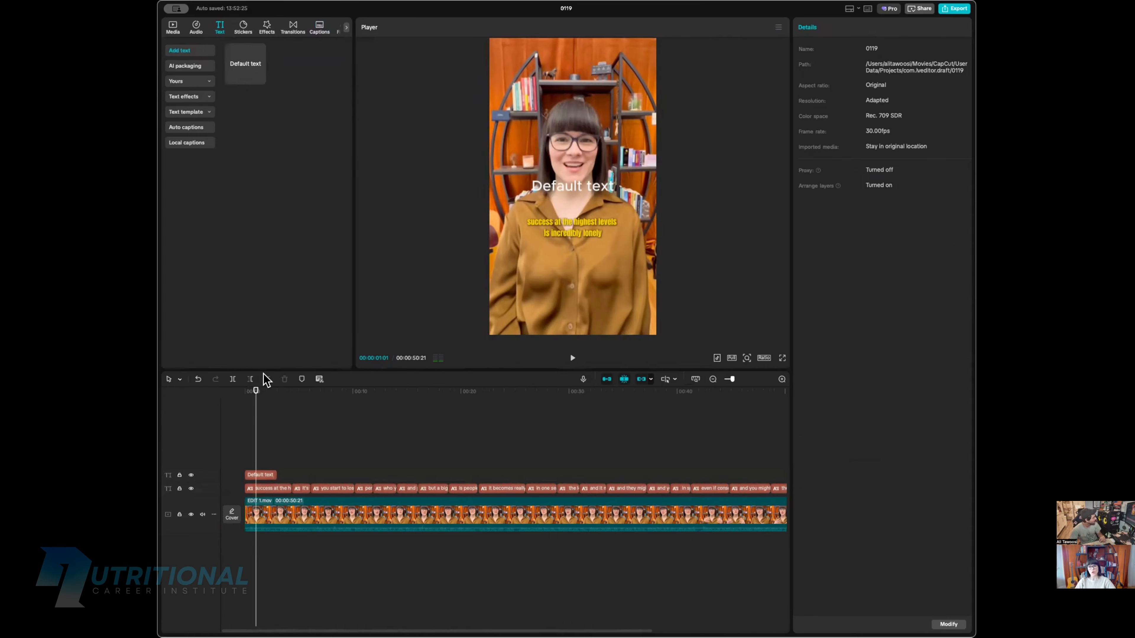
pyautogui.click(256, 475)
pyautogui.press('Delete')
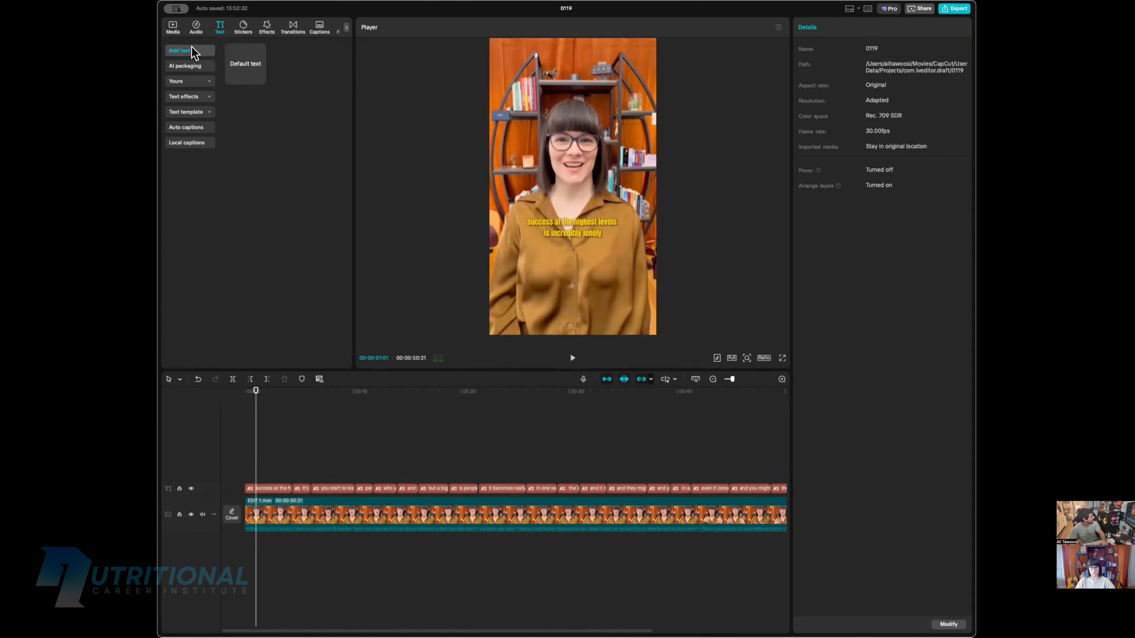
# Step: Add a new default text at the playhead and give it the white-on-black preset style after trying black on white
pyautogui.click(259, 79)
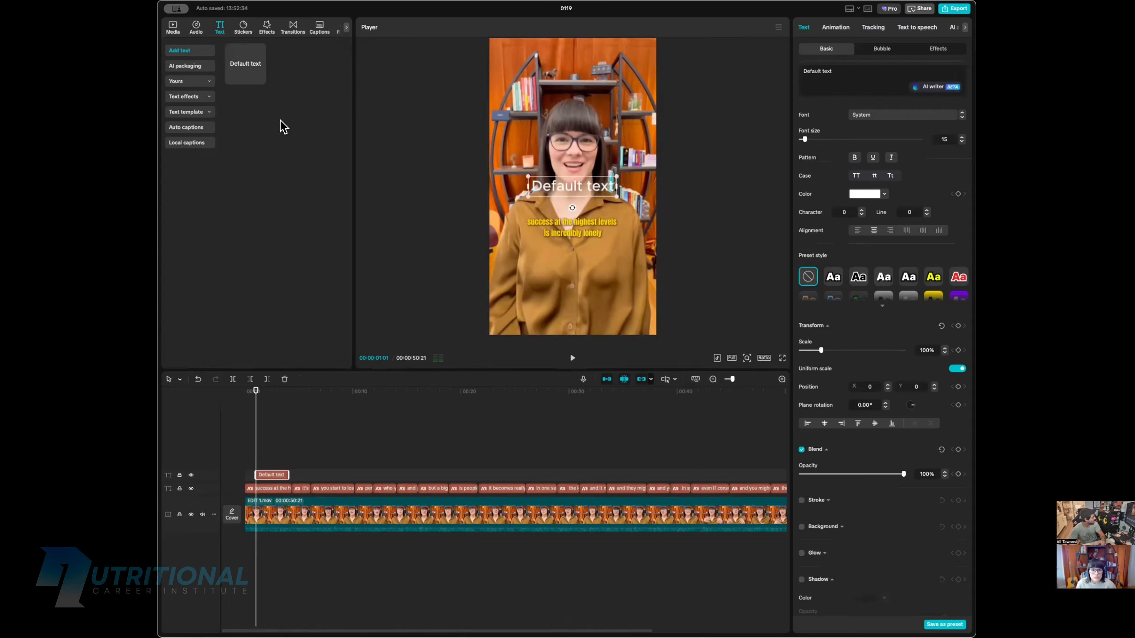
pyautogui.click(882, 306)
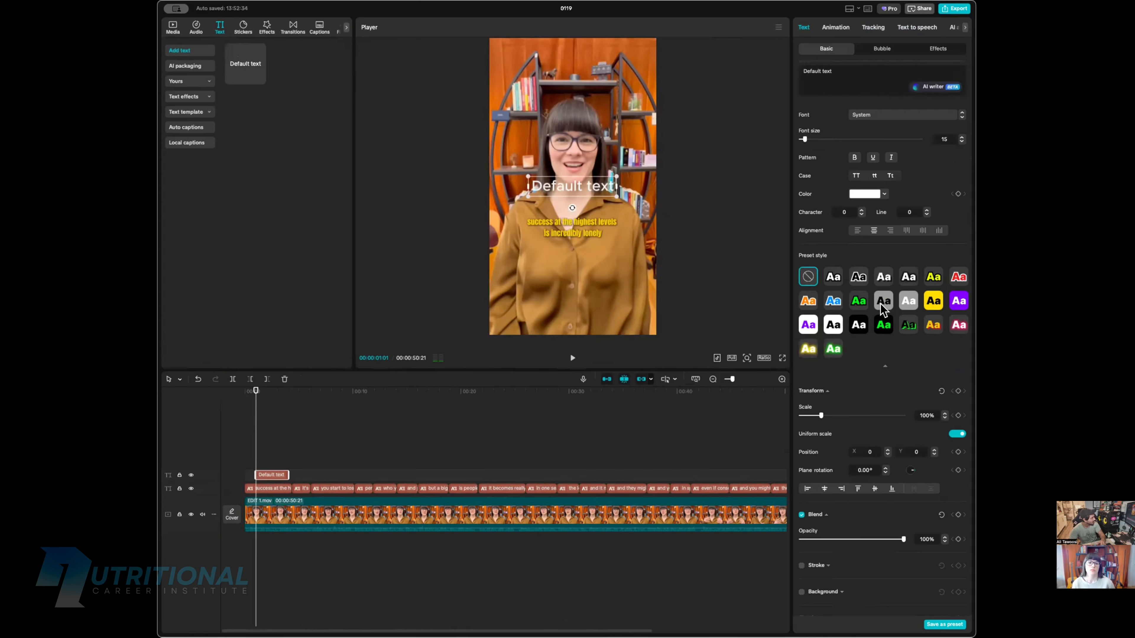
pyautogui.click(837, 326)
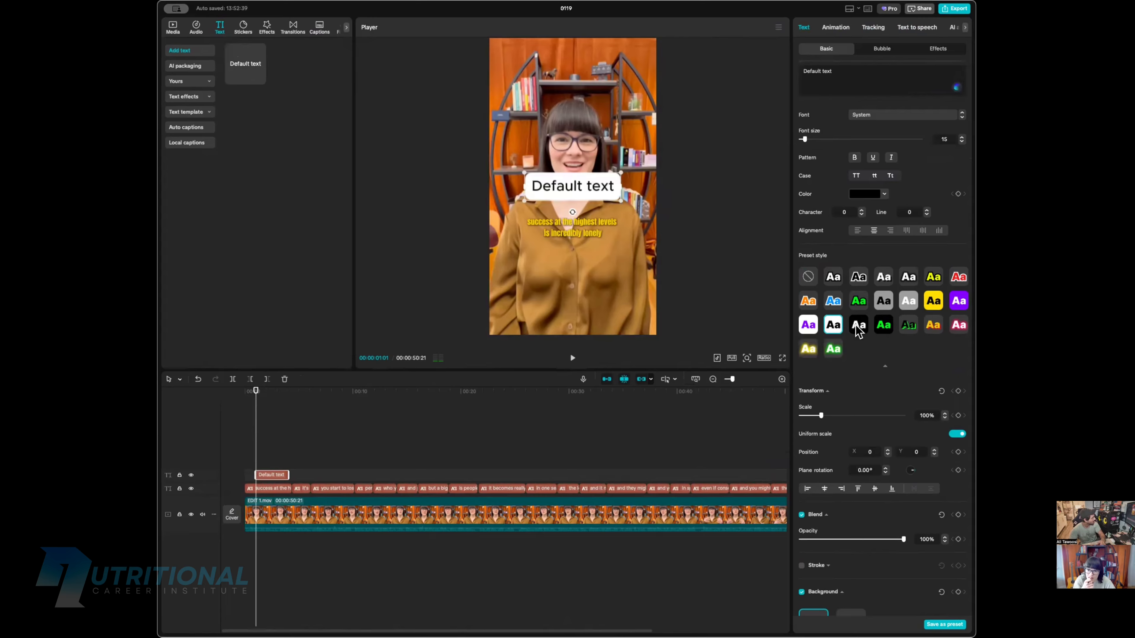
pyautogui.click(858, 326)
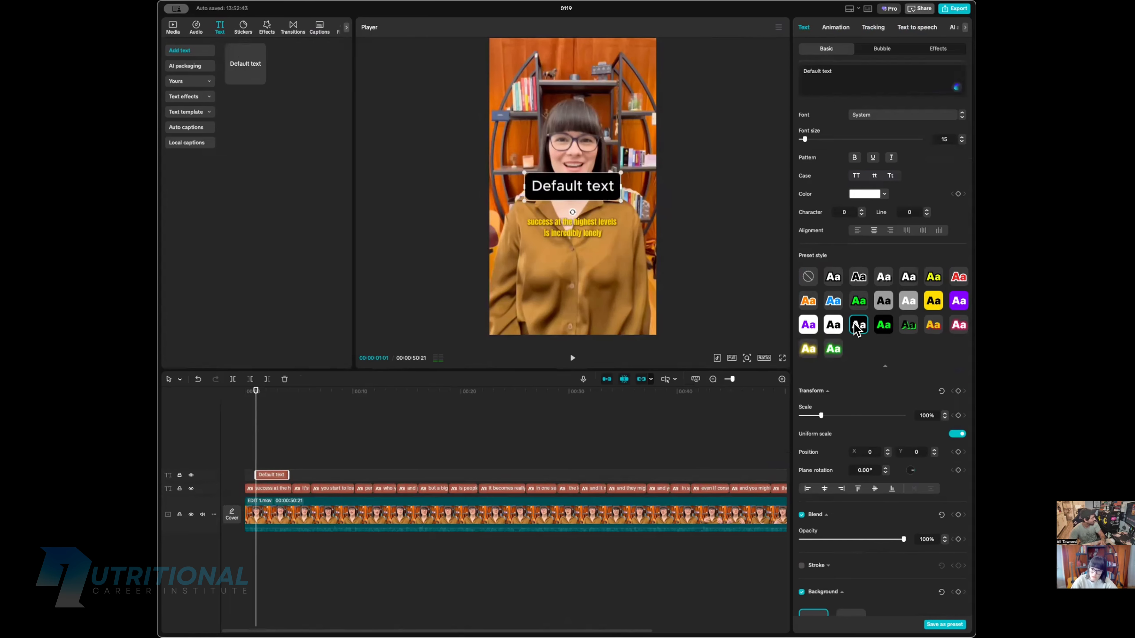
# Step: Place the text over the captions at Y -475, scale it to 106%, and extend its clip back to the timeline start
pyautogui.moveTo(574, 200); pyautogui.dragTo(624, 240)
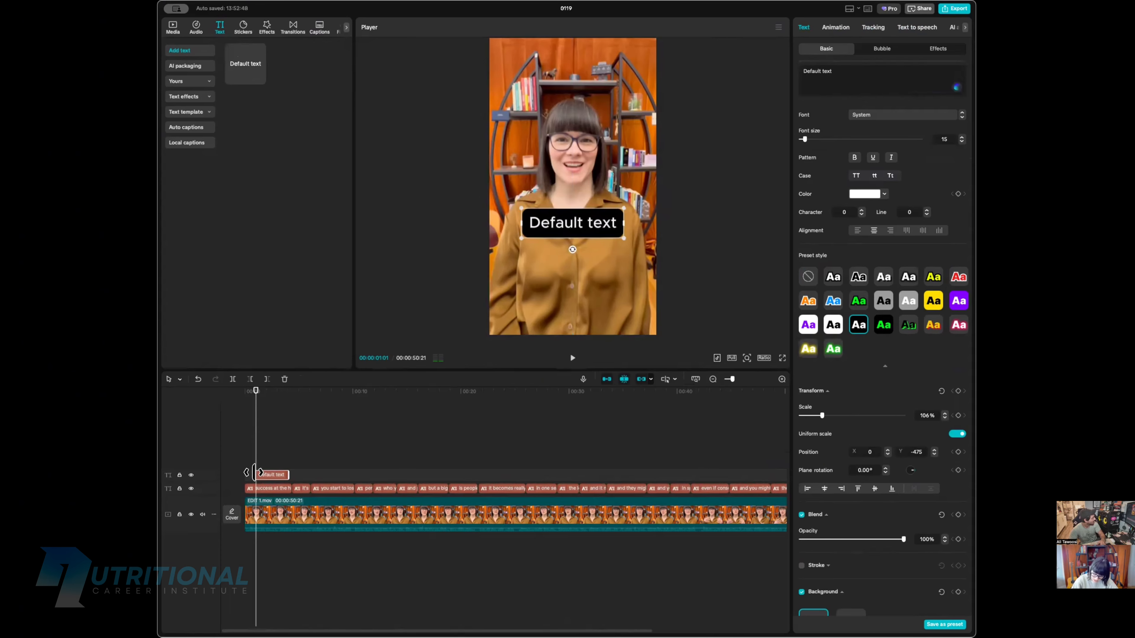
pyautogui.moveTo(255, 472); pyautogui.dragTo(245, 473)
pyautogui.click(225, 448)
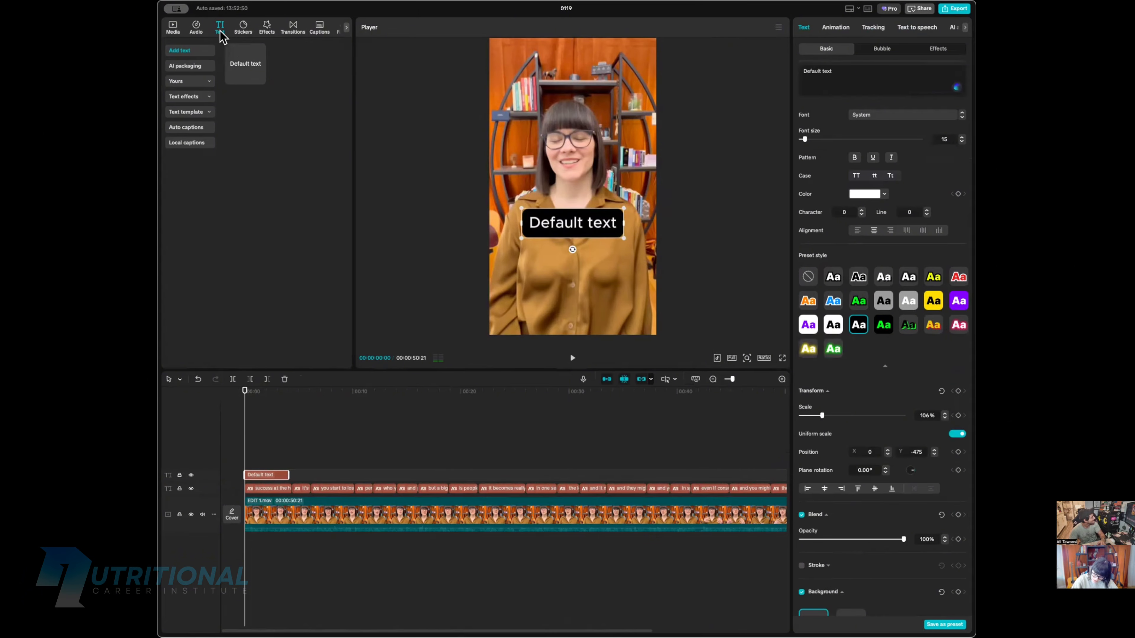
pyautogui.moveTo(234, 67)
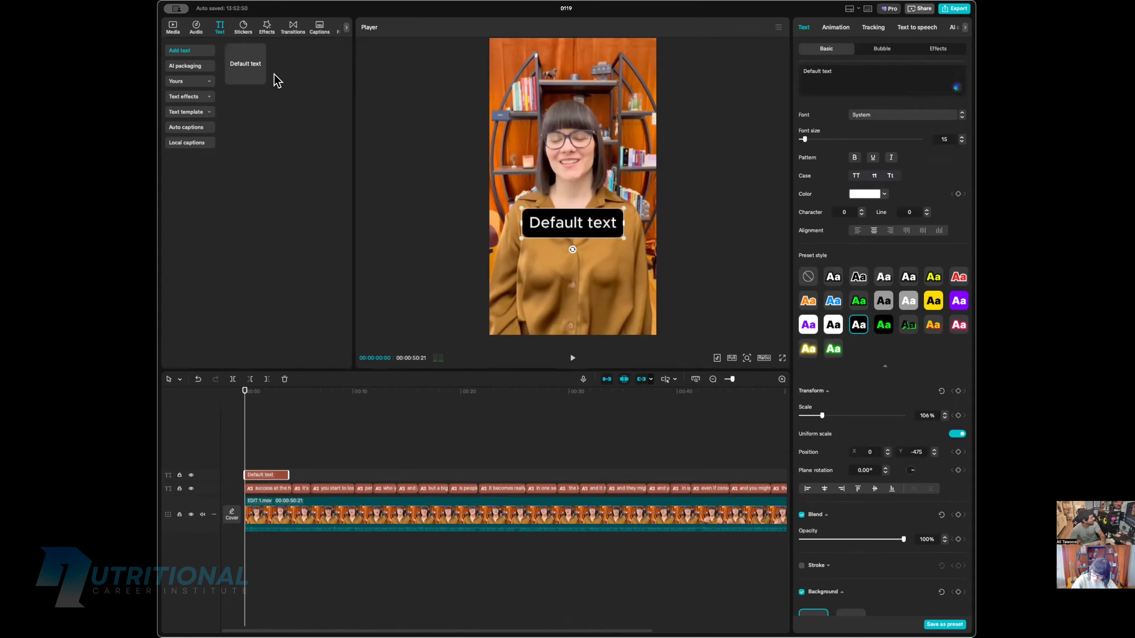
pyautogui.click(259, 79)
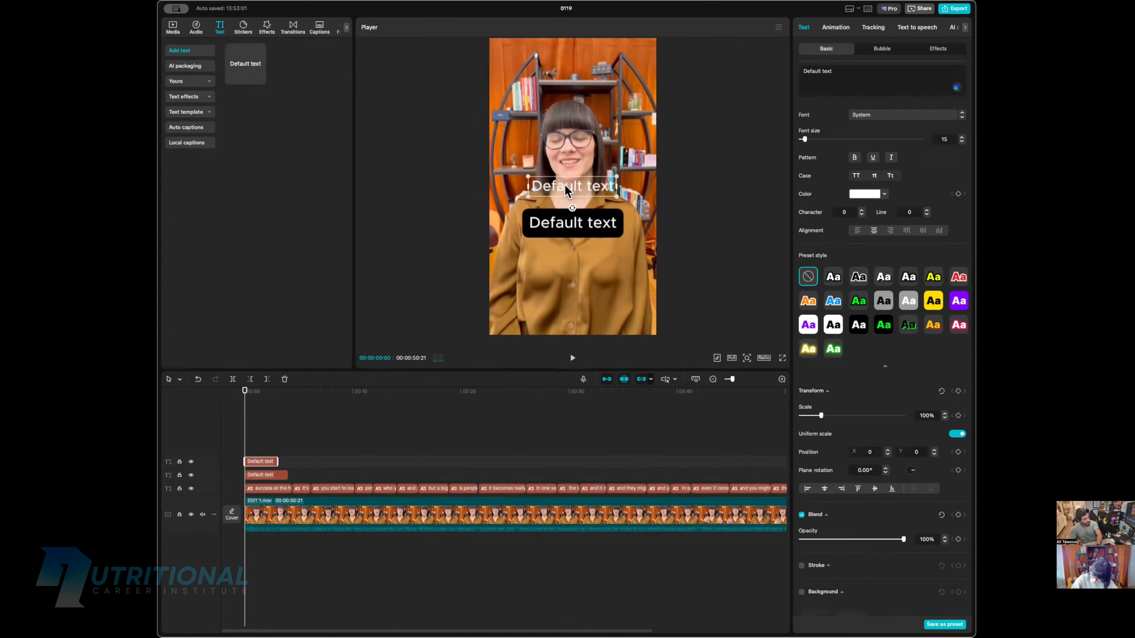
pyautogui.press('Delete')
# Step: Lengthen the black-background text clip to about 5 seconds and return the playhead to the start of the timeline
pyautogui.moveTo(245, 463); pyautogui.dragTo(190, 447)
pyautogui.click(278, 477)
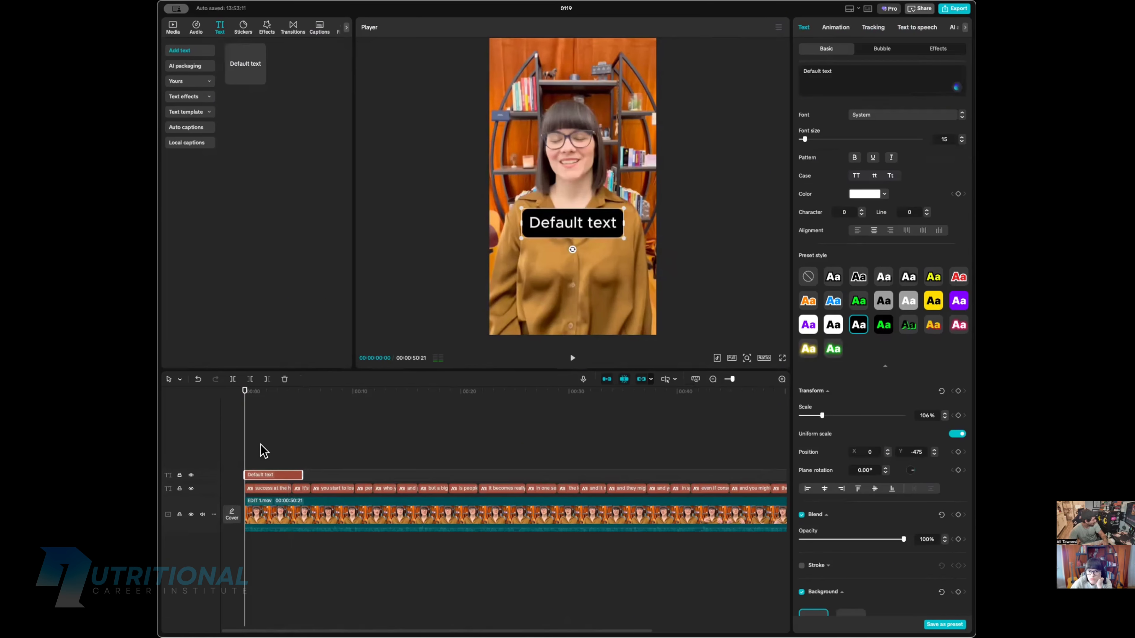
pyautogui.moveTo(260, 446); pyautogui.dragTo(214, 446)
pyautogui.click(262, 475)
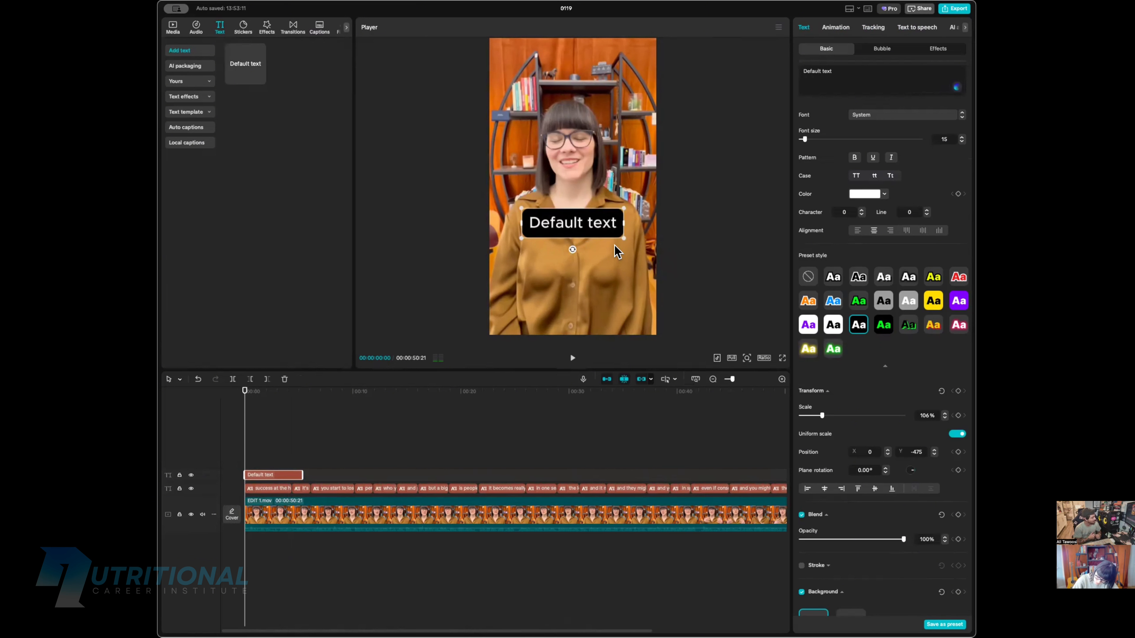
# Step: Replace the default text with the two-line title "THE PART OF SUCCESS / NOBODY TALKS ABOUT"
pyautogui.click(887, 69)
pyautogui.hotkey('ctrl', 'a')
pyautogui.write('THE PART OF SUCCESS NOBODY TALKS ABOUT')
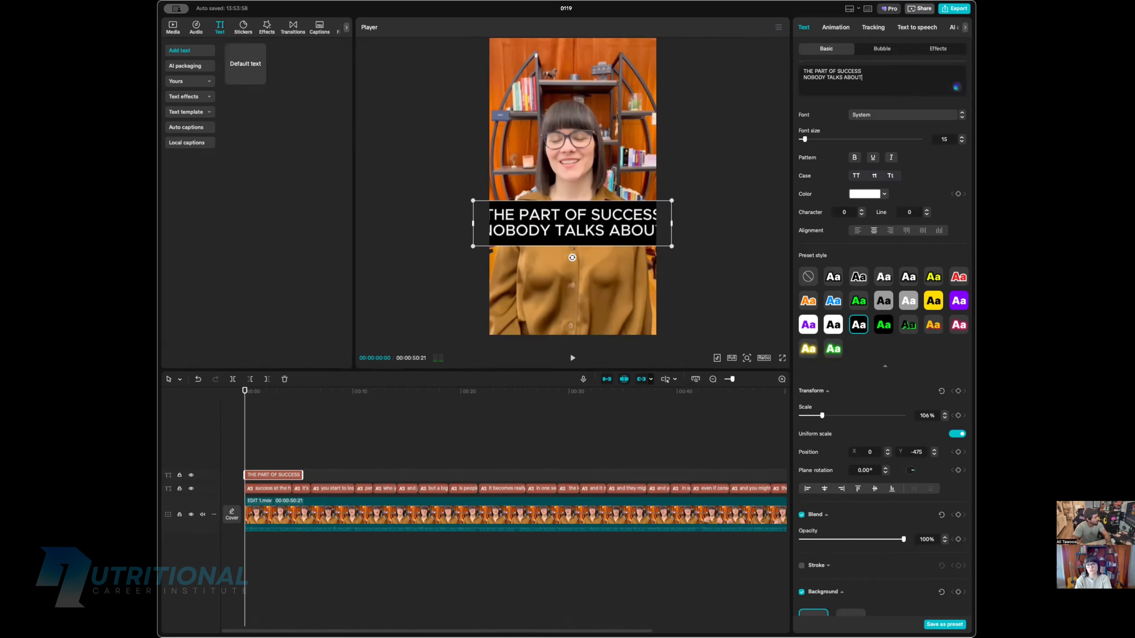
# Step: Scale the title down to 81% to fit the frame width and move the playhead to about 3 seconds
pyautogui.moveTo(671, 246); pyautogui.dragTo(648, 241)
pyautogui.click(688, 222)
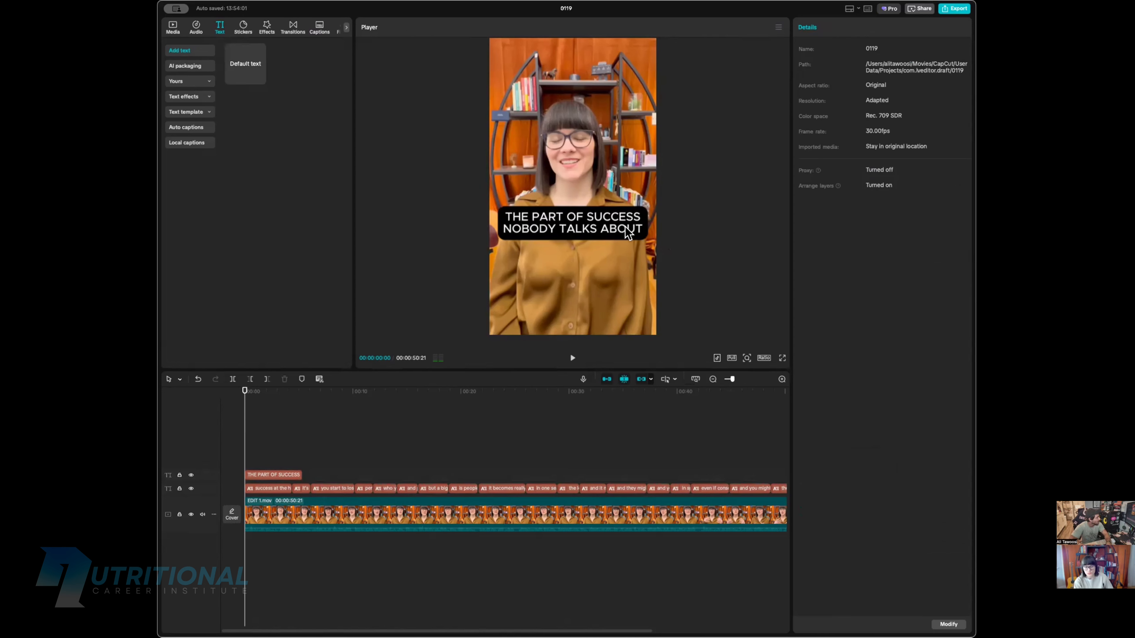
pyautogui.click(613, 226)
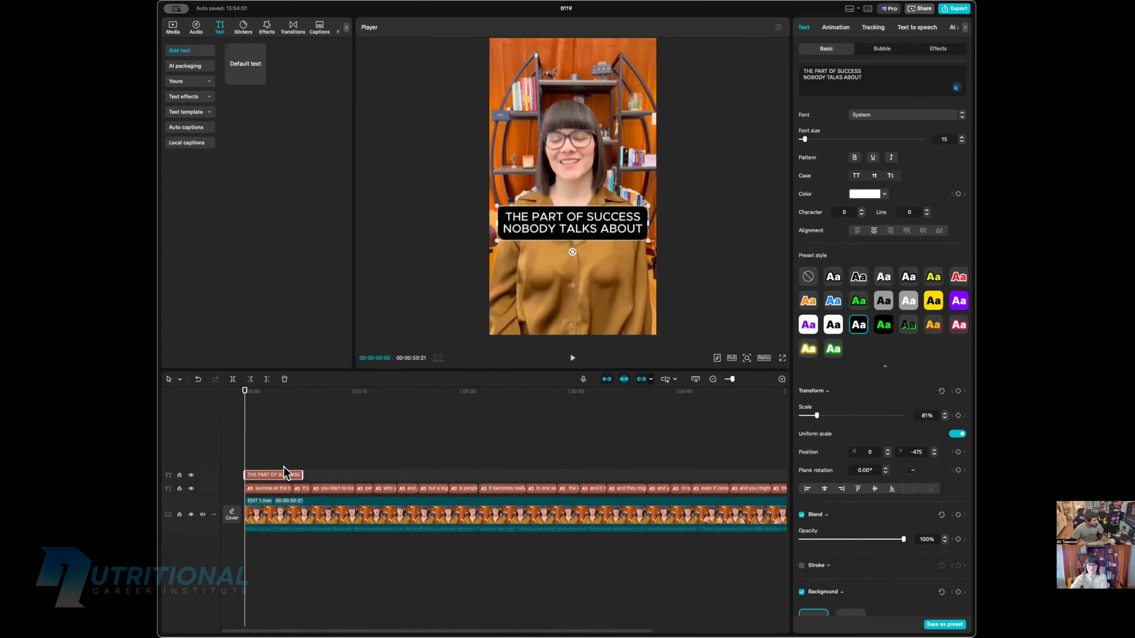
pyautogui.click(281, 448)
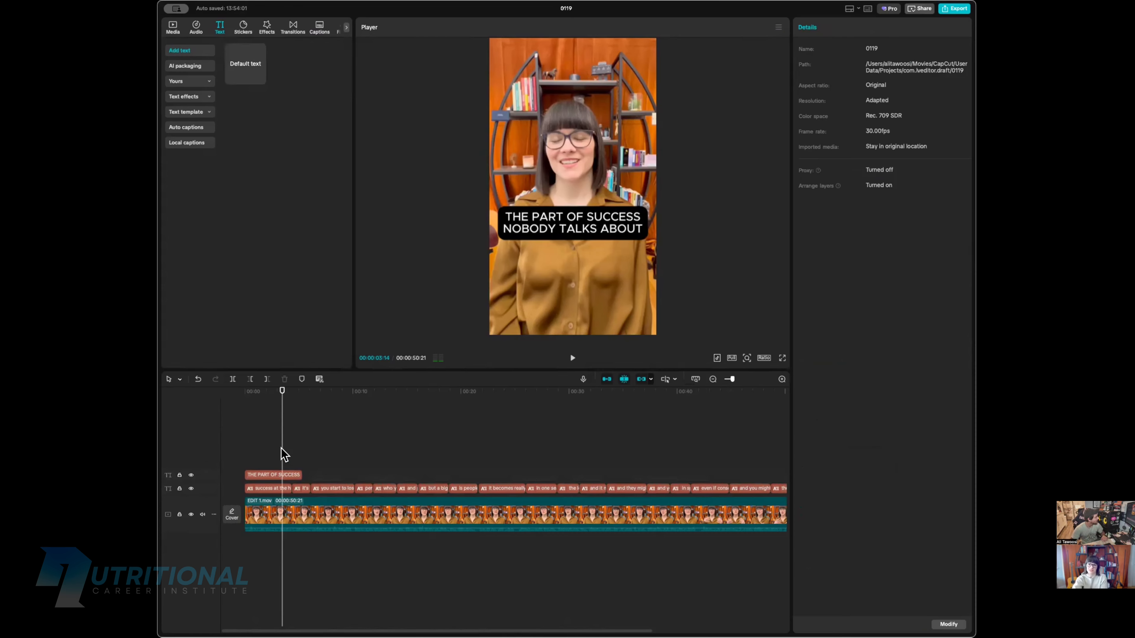
pyautogui.click(279, 476)
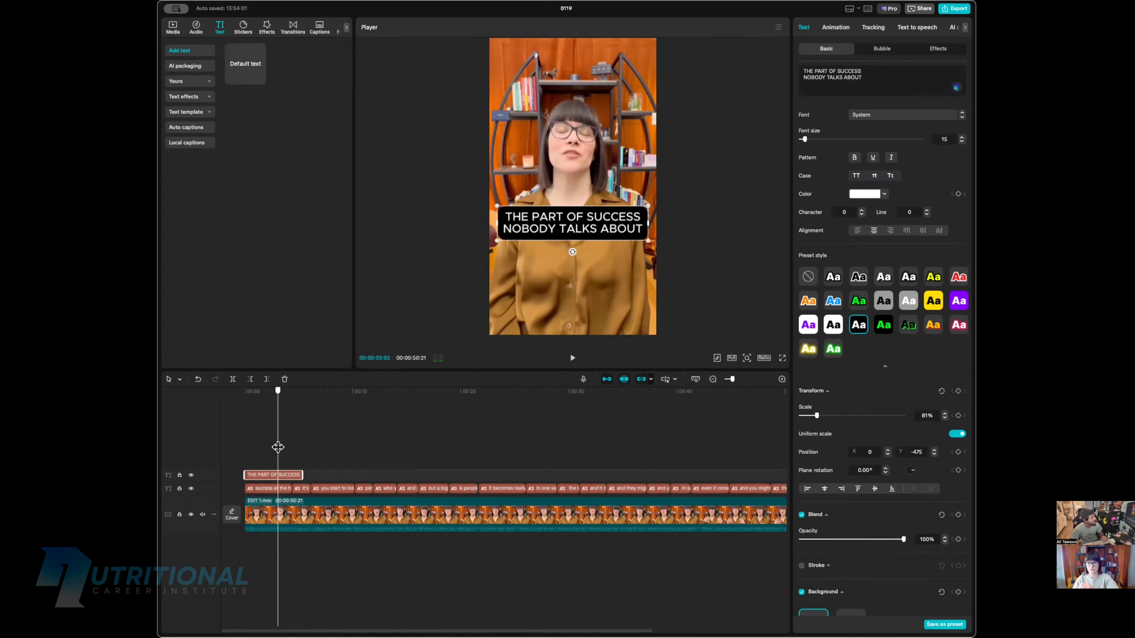
pyautogui.moveTo(278, 447); pyautogui.dragTo(269, 447)
pyautogui.press('End')
pyautogui.press('Home')
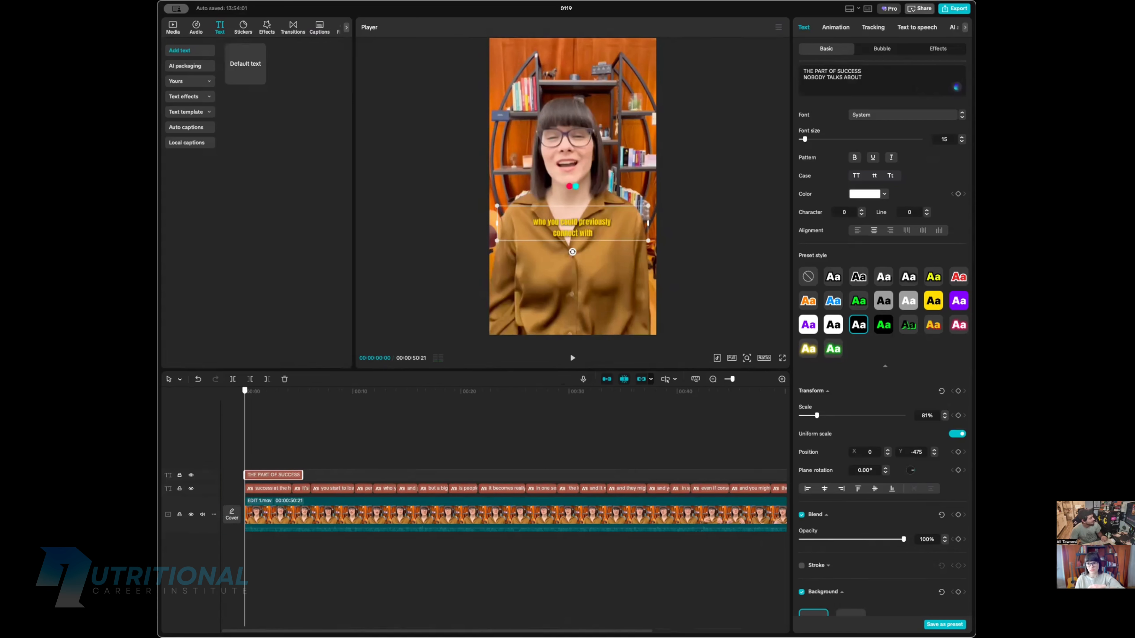
pyautogui.click(272, 458)
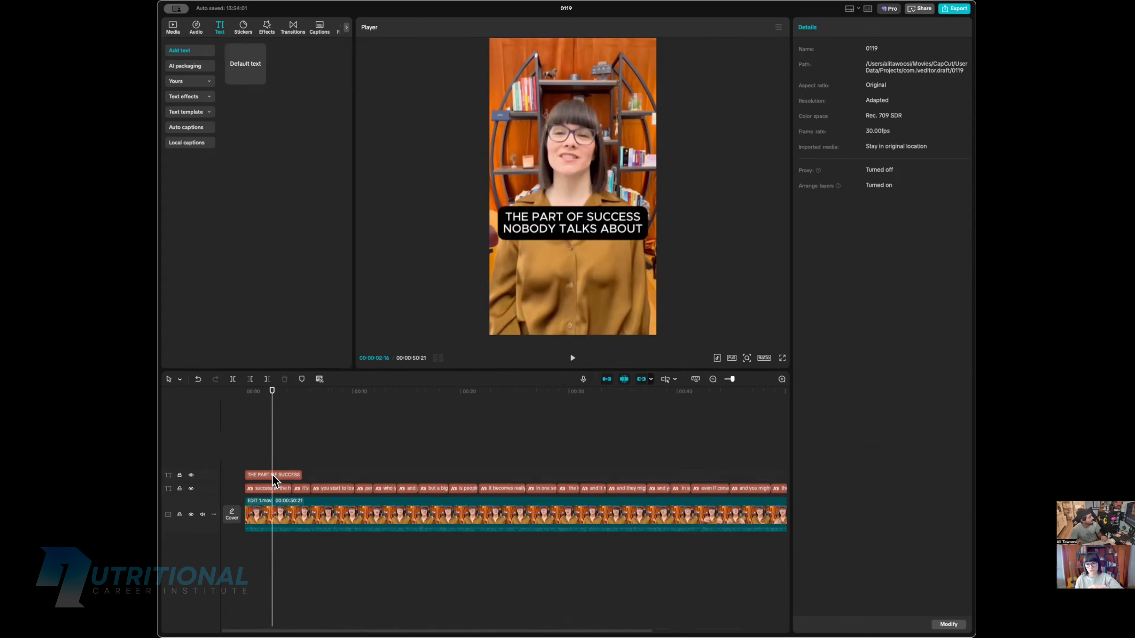
# Step: Change the opening title's font to Anton and set its line spacing to -5
pyautogui.click(272, 474)
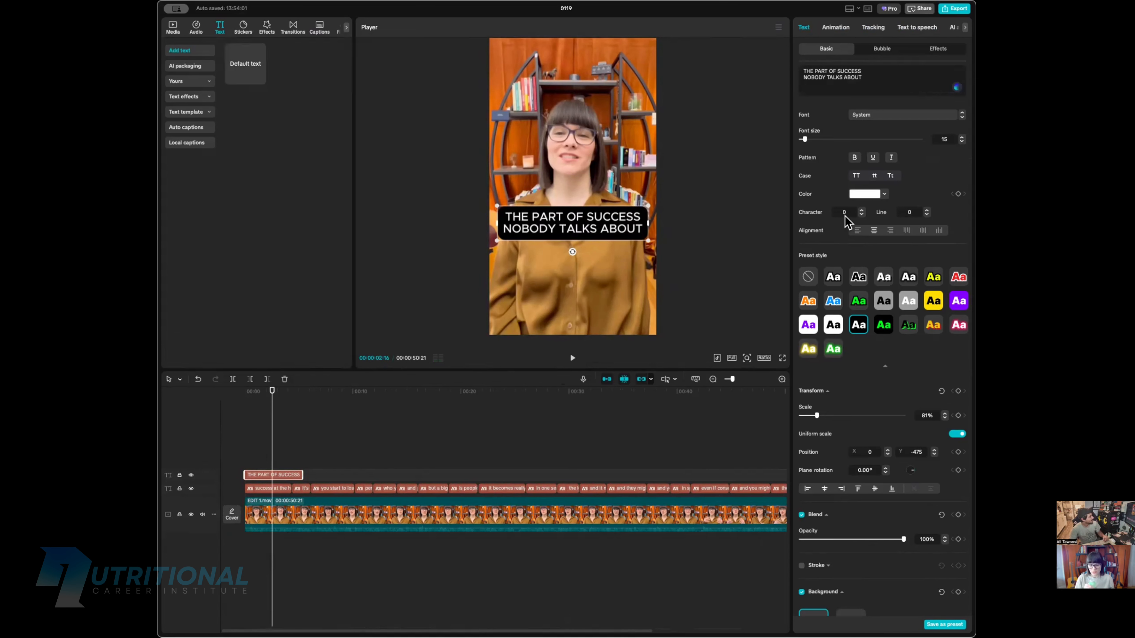
pyautogui.click(917, 115)
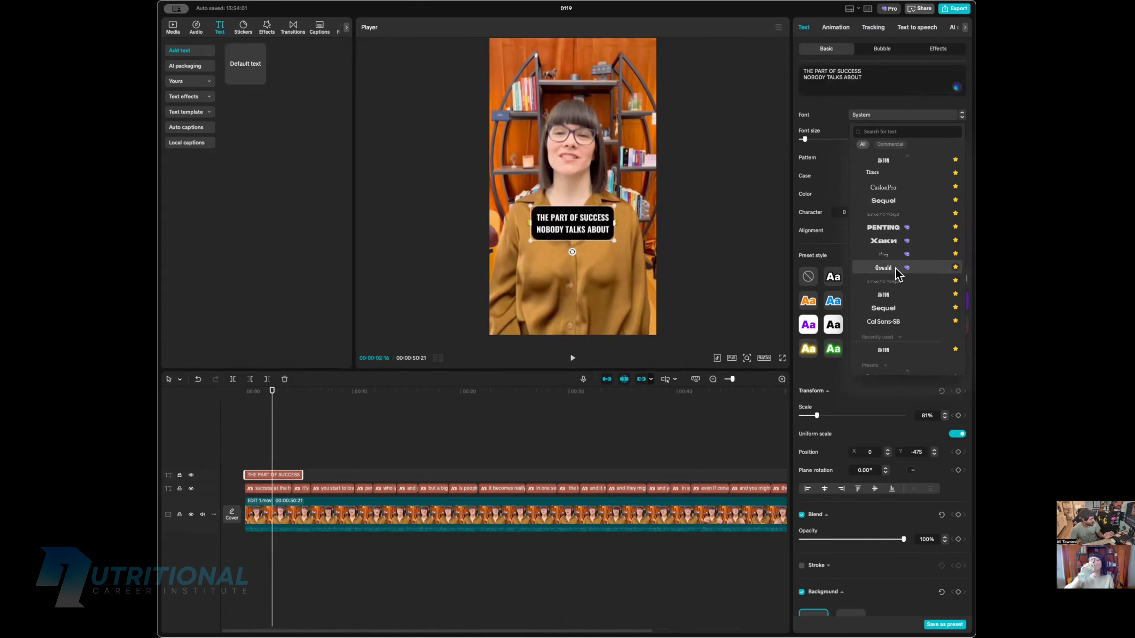
pyautogui.click(887, 294)
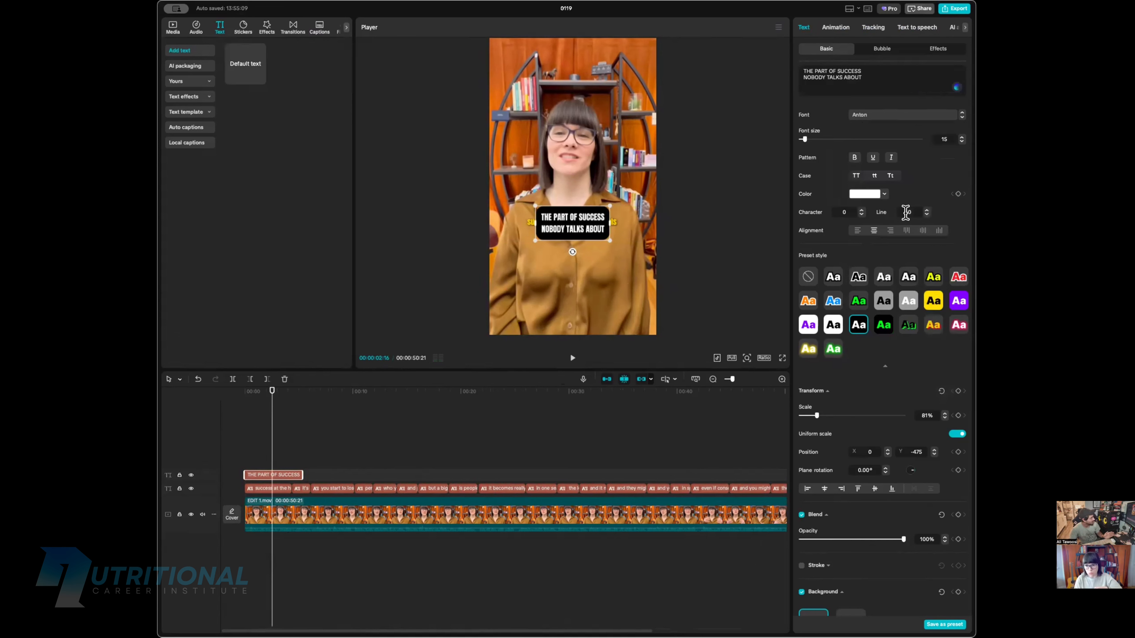
pyautogui.click(926, 215)
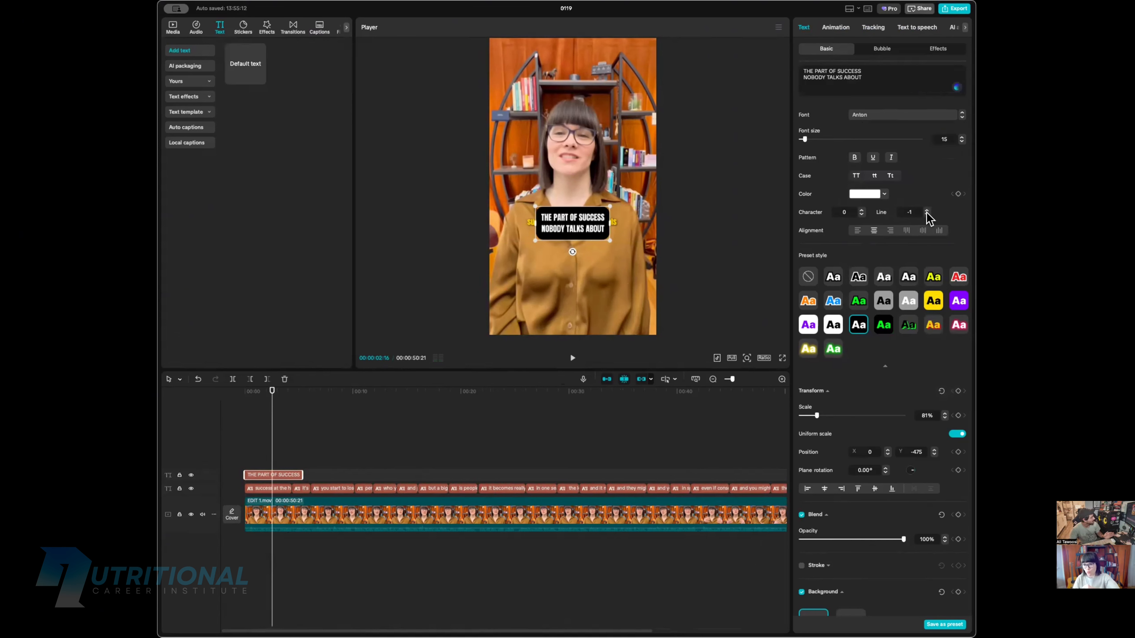
pyautogui.click(927, 214)
pyautogui.click(926, 215)
pyautogui.click(926, 215)
pyautogui.click(926, 215)
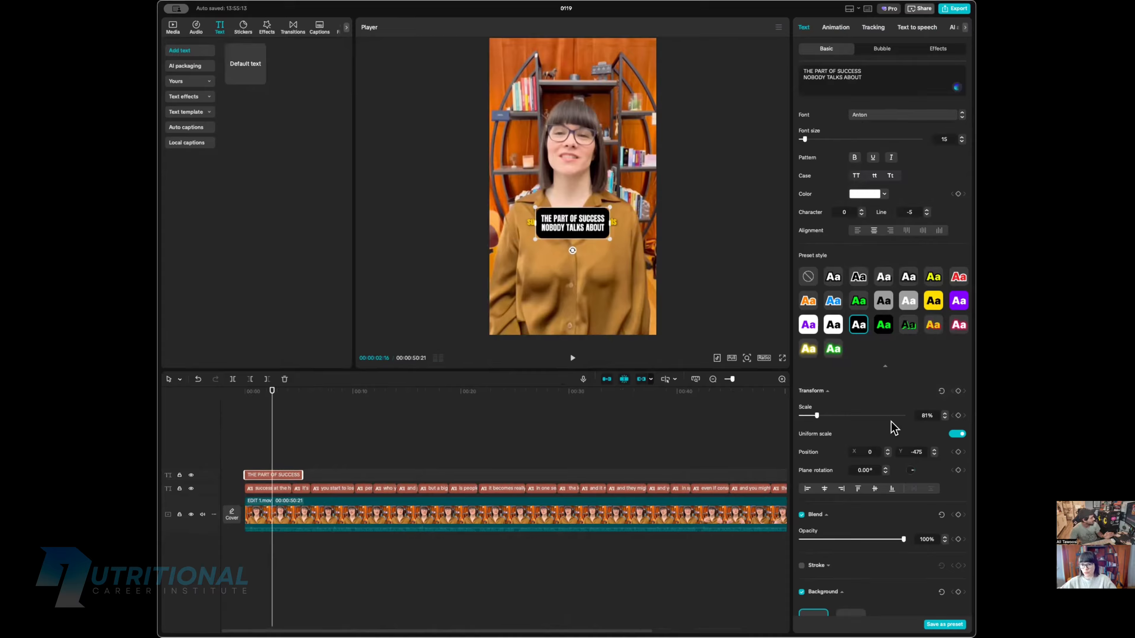
# Step: Give the title the second background style, which hugs each text line, and scale it up to 132%
pyautogui.scroll(-5, 892, 428)
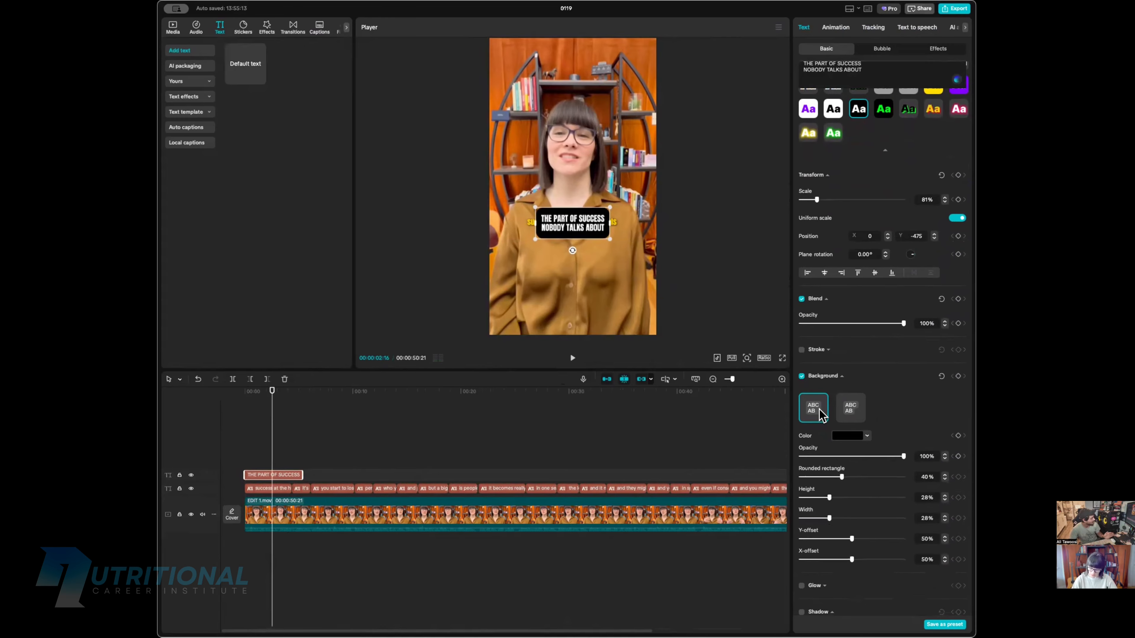
pyautogui.click(848, 408)
pyautogui.click(819, 409)
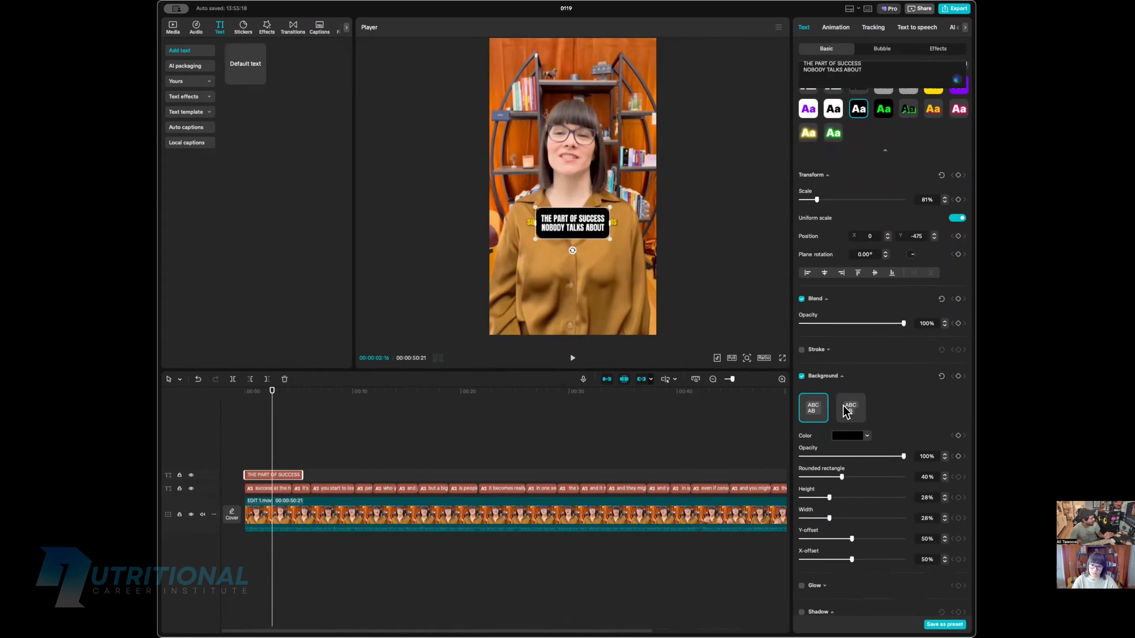
pyautogui.click(847, 409)
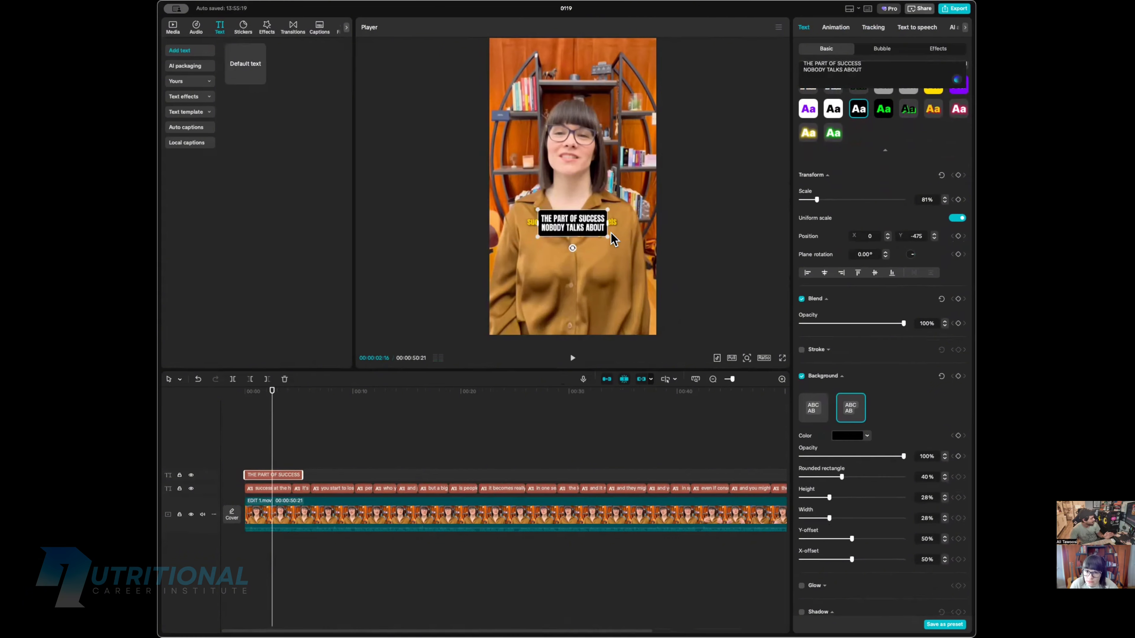
pyautogui.moveTo(611, 233); pyautogui.dragTo(620, 273)
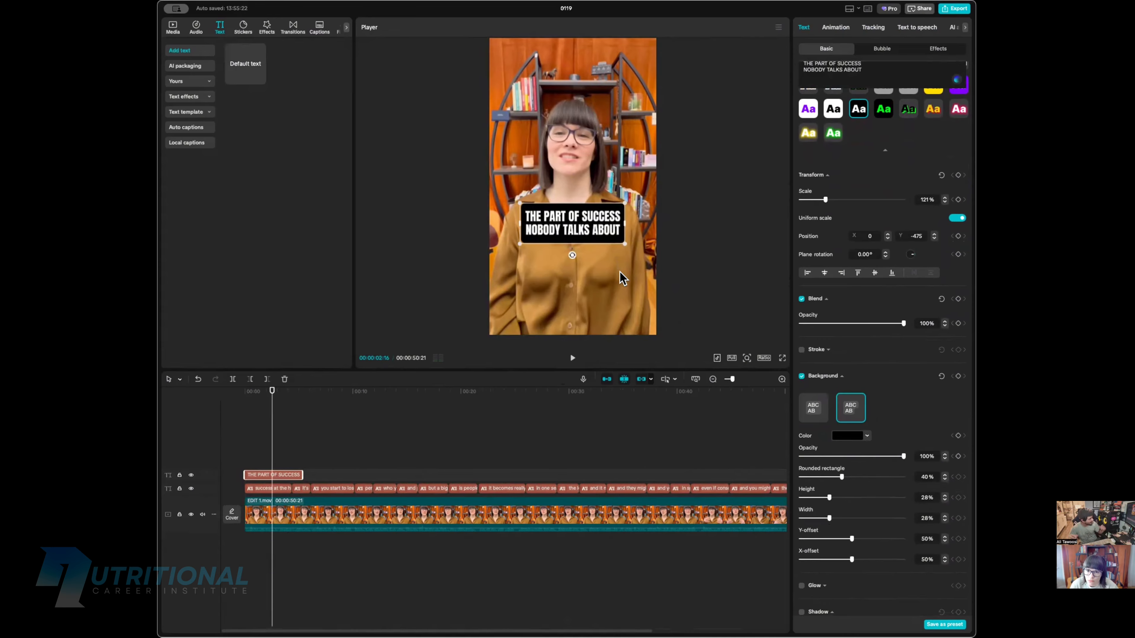
pyautogui.click(815, 407)
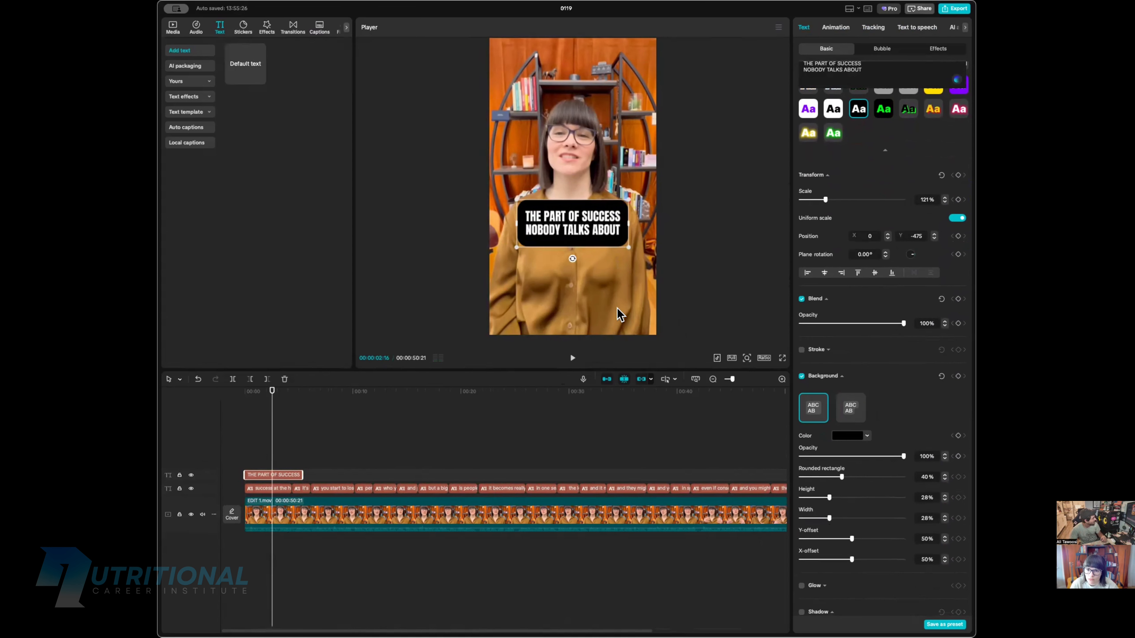
pyautogui.click(850, 409)
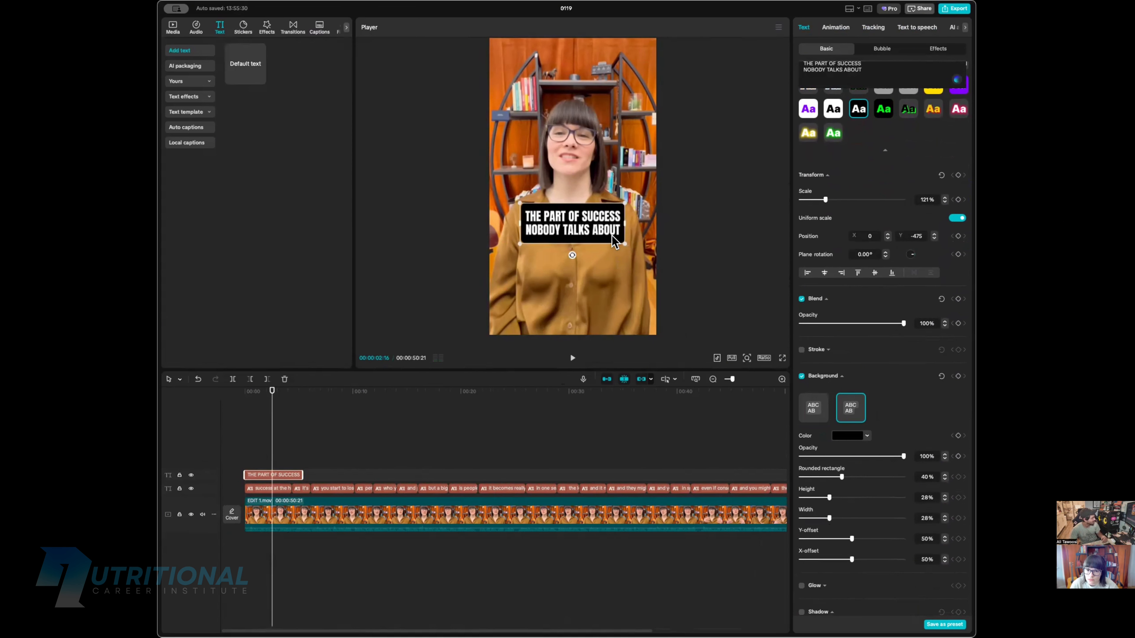
pyautogui.moveTo(626, 243); pyautogui.dragTo(630, 246)
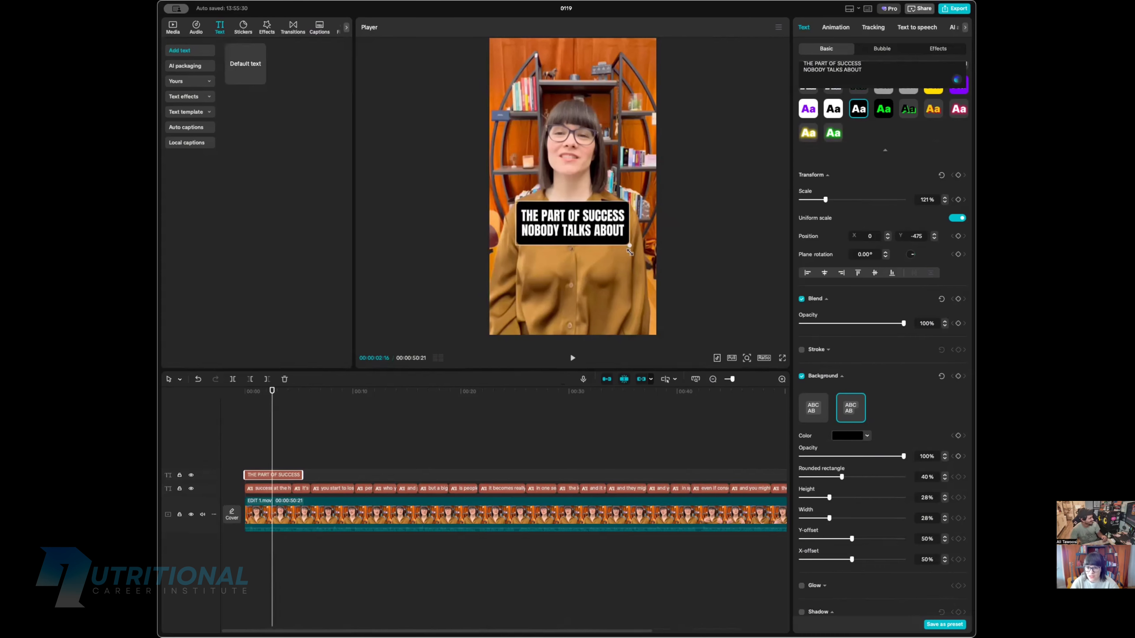
pyautogui.click(705, 240)
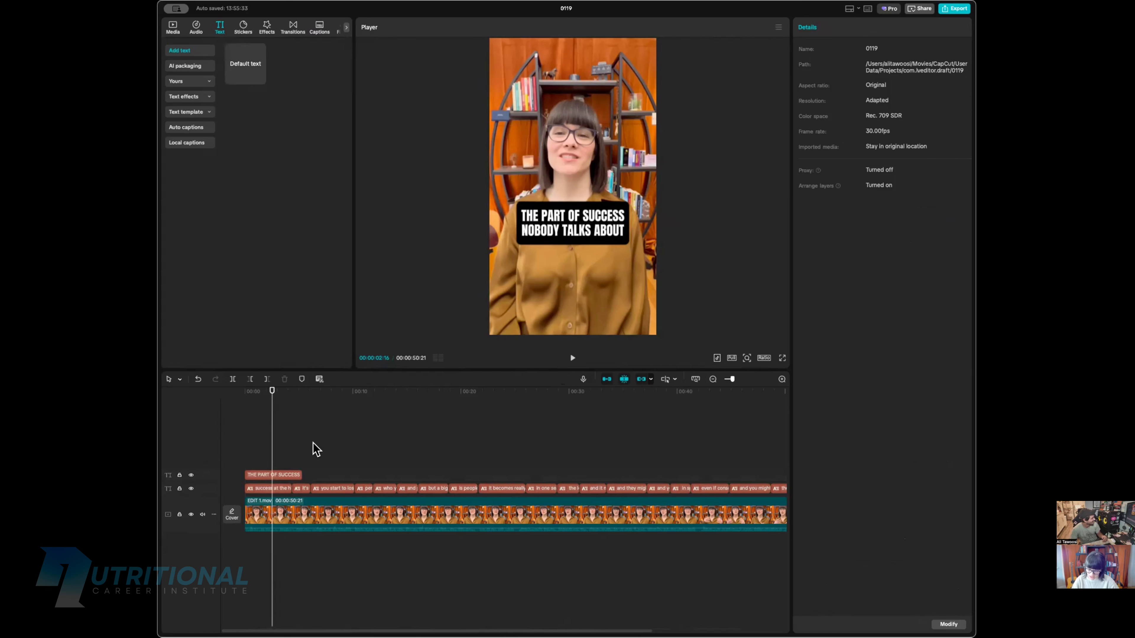
# Step: Return the playhead to the timeline start and append a 🤔 emoji to the title's second line
pyautogui.click(280, 475)
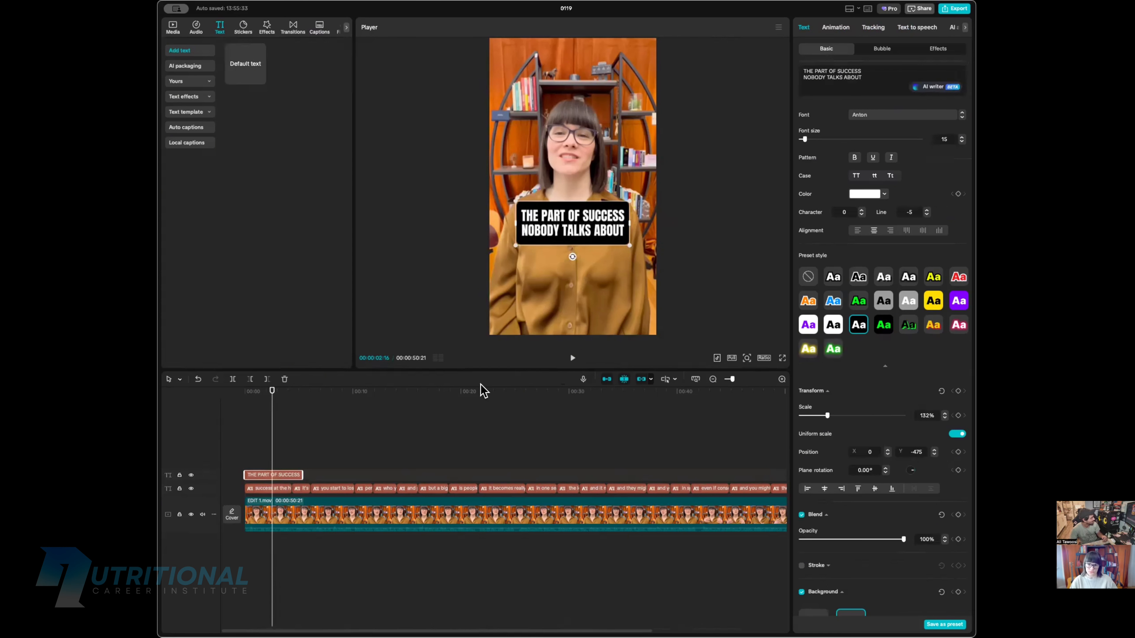
pyautogui.click(281, 451)
pyautogui.click(235, 449)
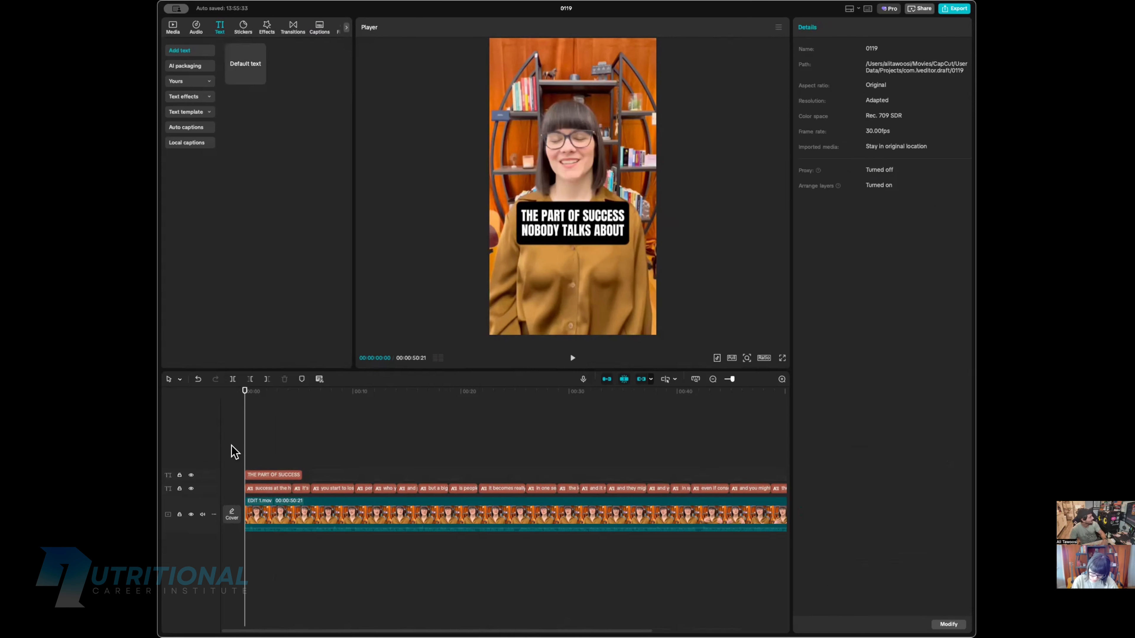
pyautogui.click(259, 474)
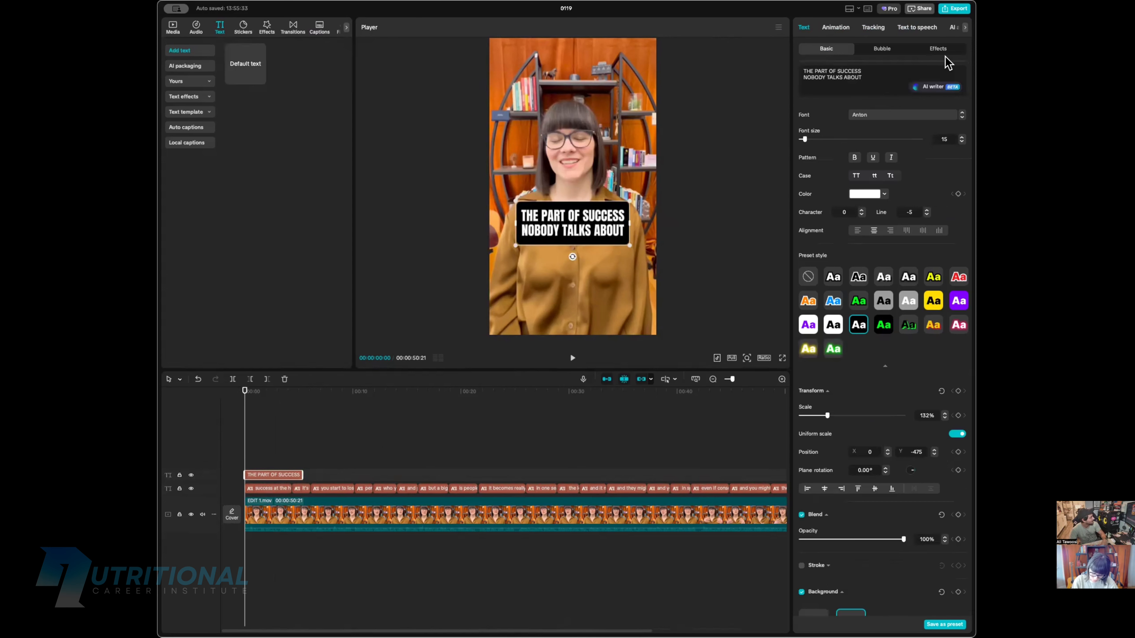
pyautogui.click(889, 75)
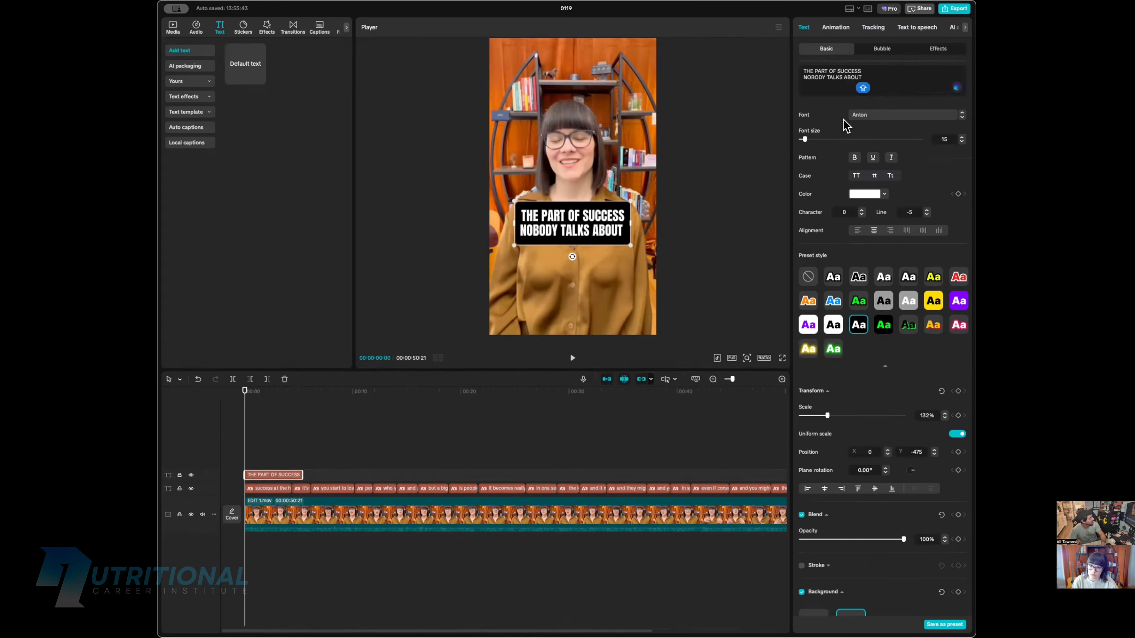
pyautogui.write('🤔')
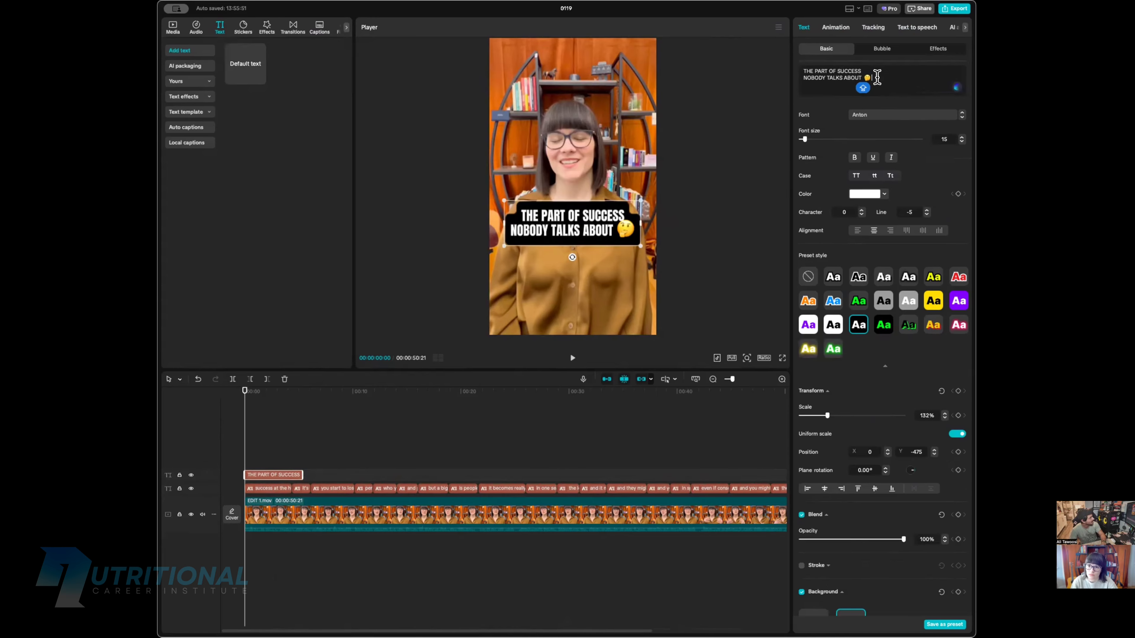
# Step: Reduce the font size of the title's 🤔 emoji to 12 and deselect the title
pyautogui.click(962, 142)
pyautogui.click(961, 142)
pyautogui.click(961, 142)
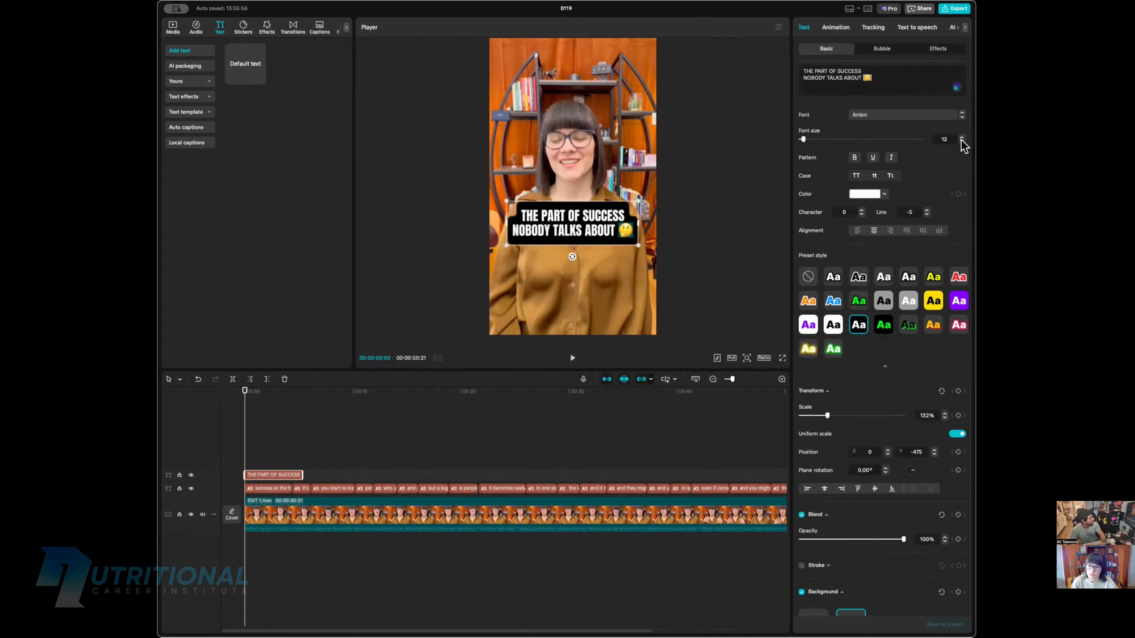
pyautogui.click(722, 178)
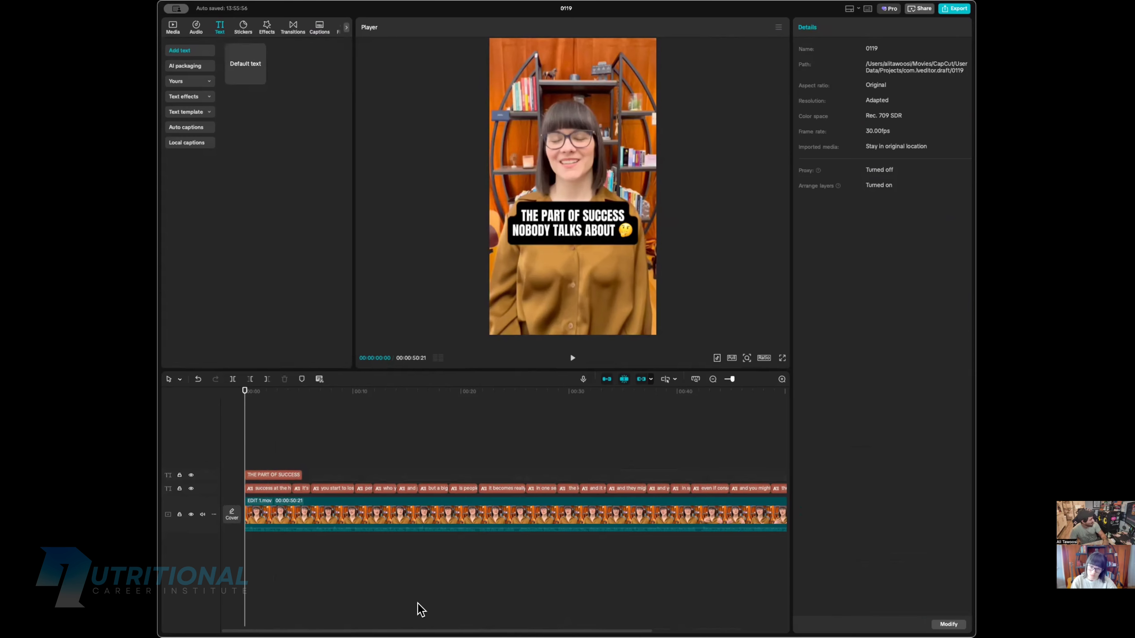
# Step: Try the title above the yellow captions at Y -65 and play the first two seconds
pyautogui.click(278, 473)
pyautogui.moveTo(589, 233)
pyautogui.mouseDown()
pyautogui.moveTo(590, 190)
pyautogui.moveTo(585, 237)
pyautogui.mouseUp()
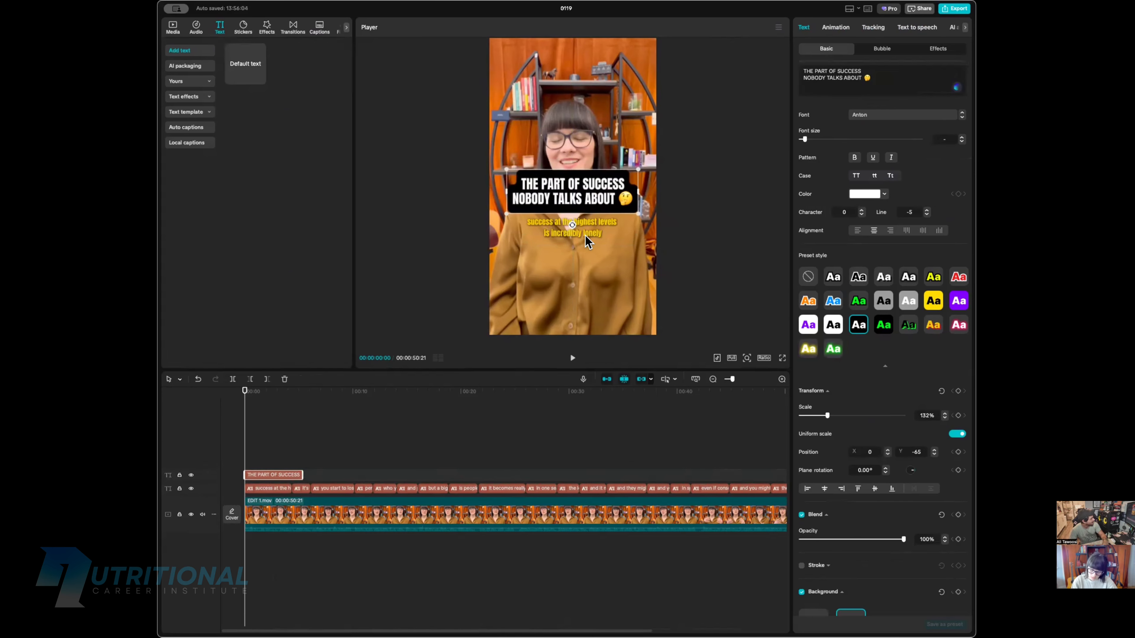
pyautogui.press('space')
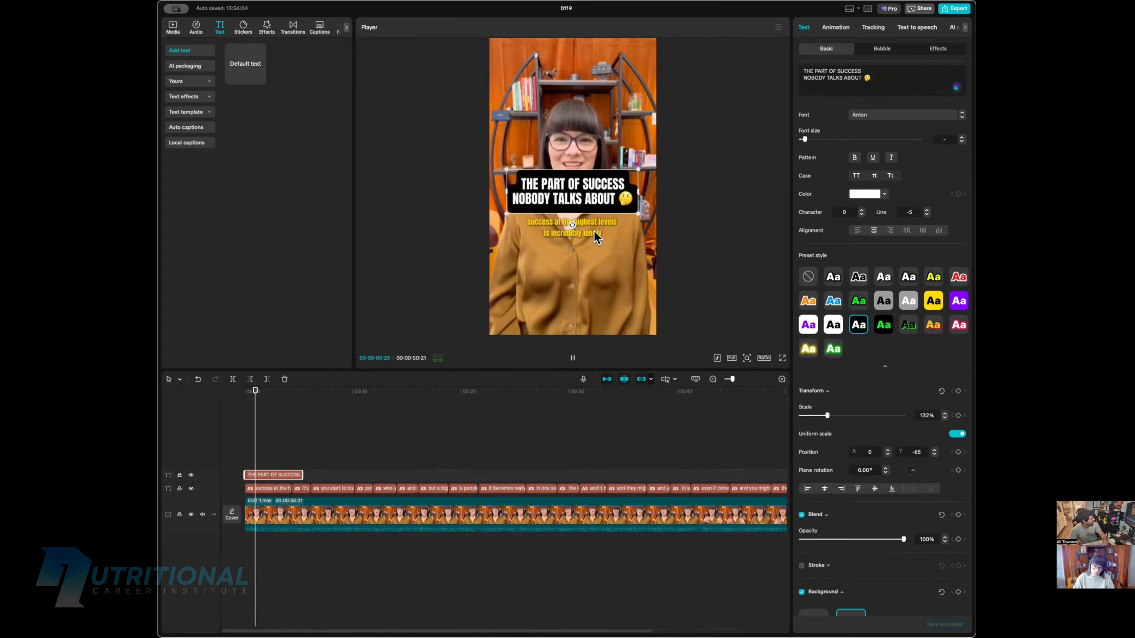
pyautogui.press('space')
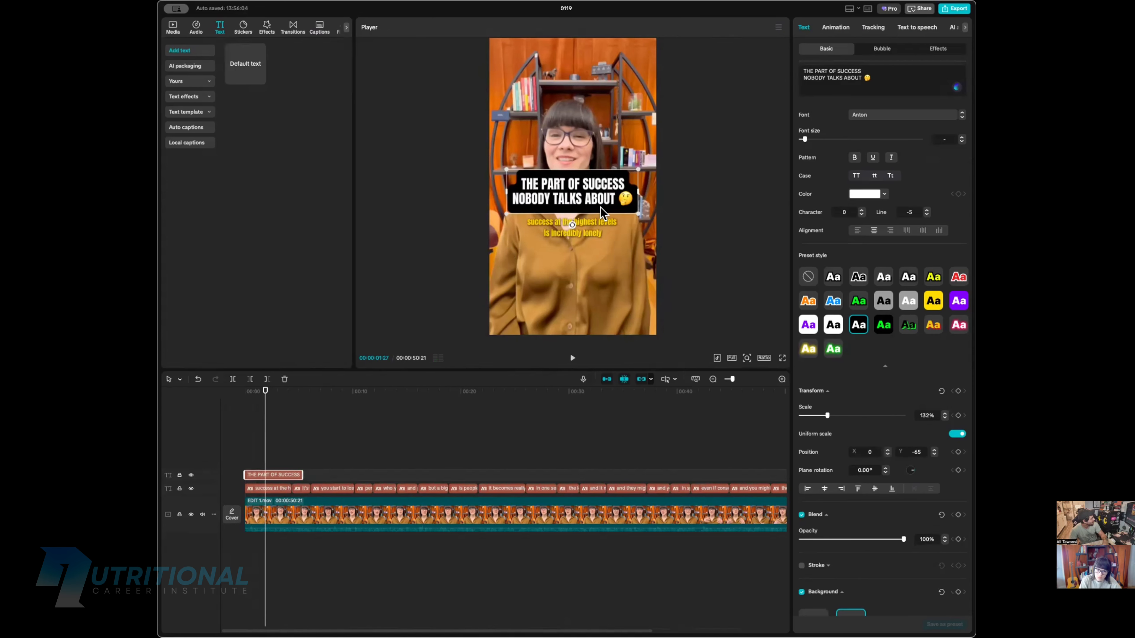
# Step: Move the title back down so it covers the captions and return the playhead to the timeline start
pyautogui.moveTo(600, 206); pyautogui.dragTo(606, 236)
pyautogui.click(297, 454)
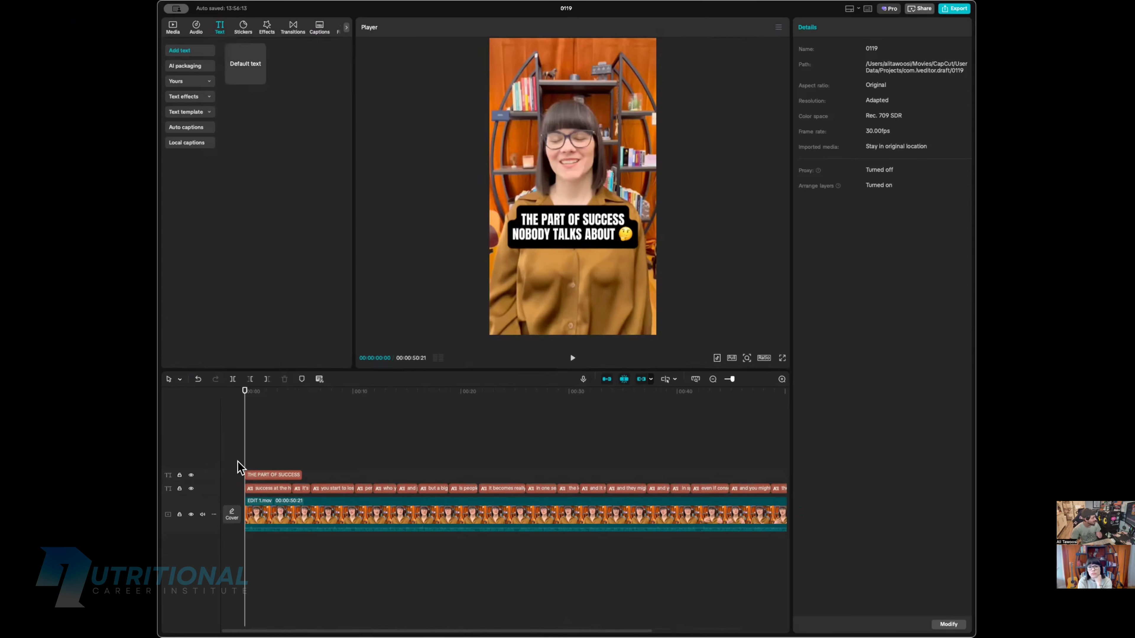
pyautogui.click(254, 460)
pyautogui.moveTo(254, 460); pyautogui.dragTo(233, 456)
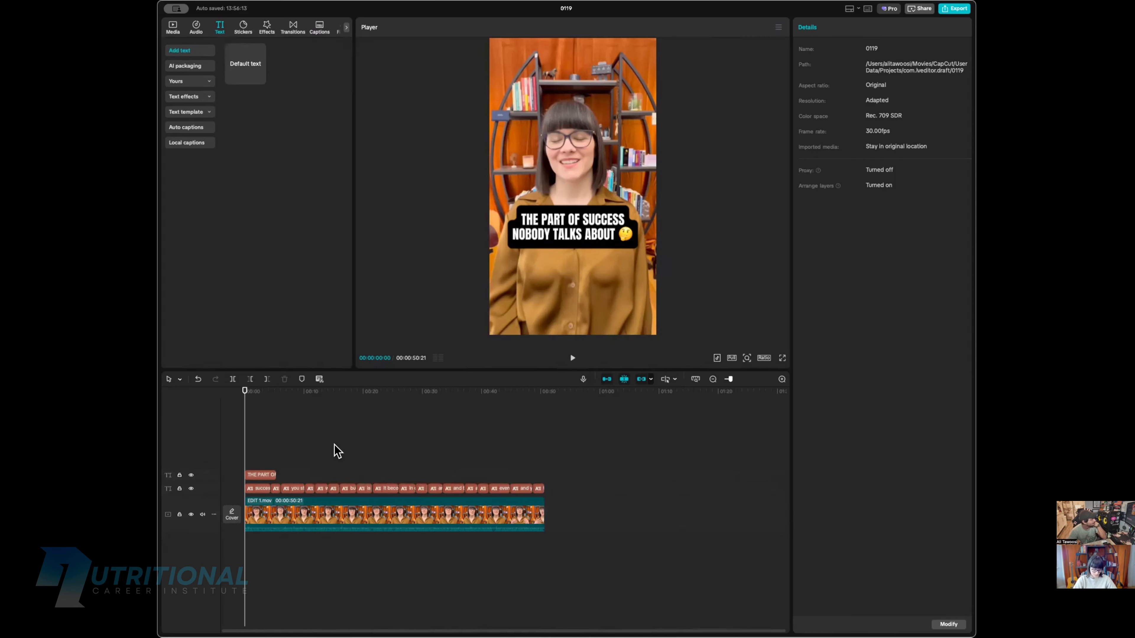
# Step: Scrub and play the whole video to check the title, captions and cuts, ending with the playhead at the start
pyautogui.moveTo(337, 452); pyautogui.dragTo(167, 454)
pyautogui.click(429, 463)
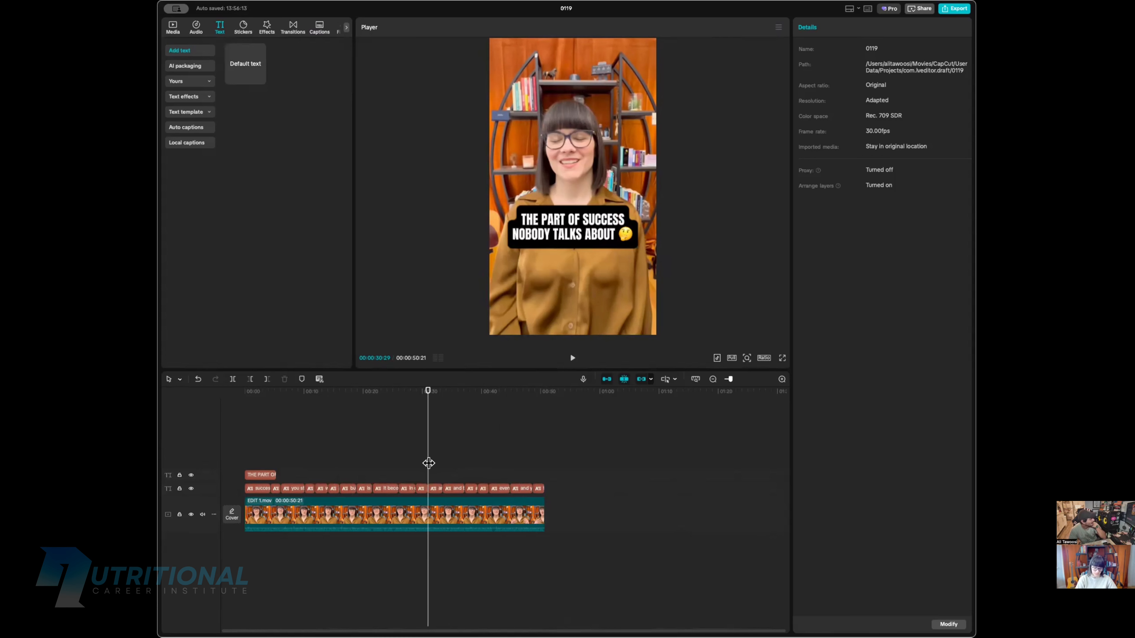
pyautogui.moveTo(429, 464); pyautogui.dragTo(559, 439)
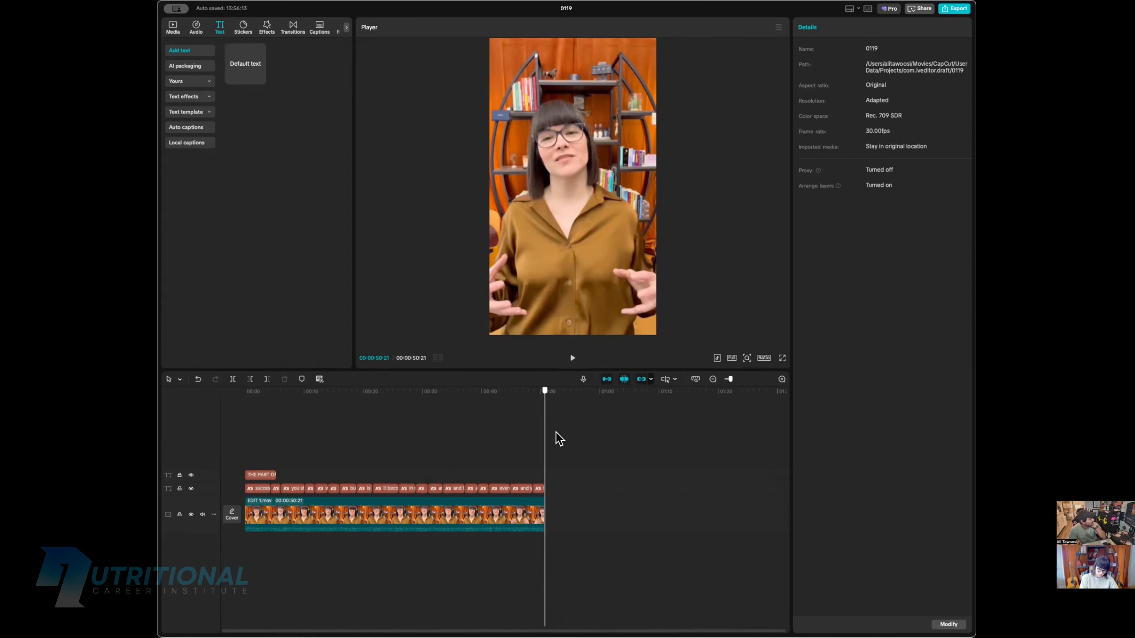
pyautogui.press('Home')
pyautogui.moveTo(245, 454); pyautogui.dragTo(486, 424)
pyautogui.press('Home')
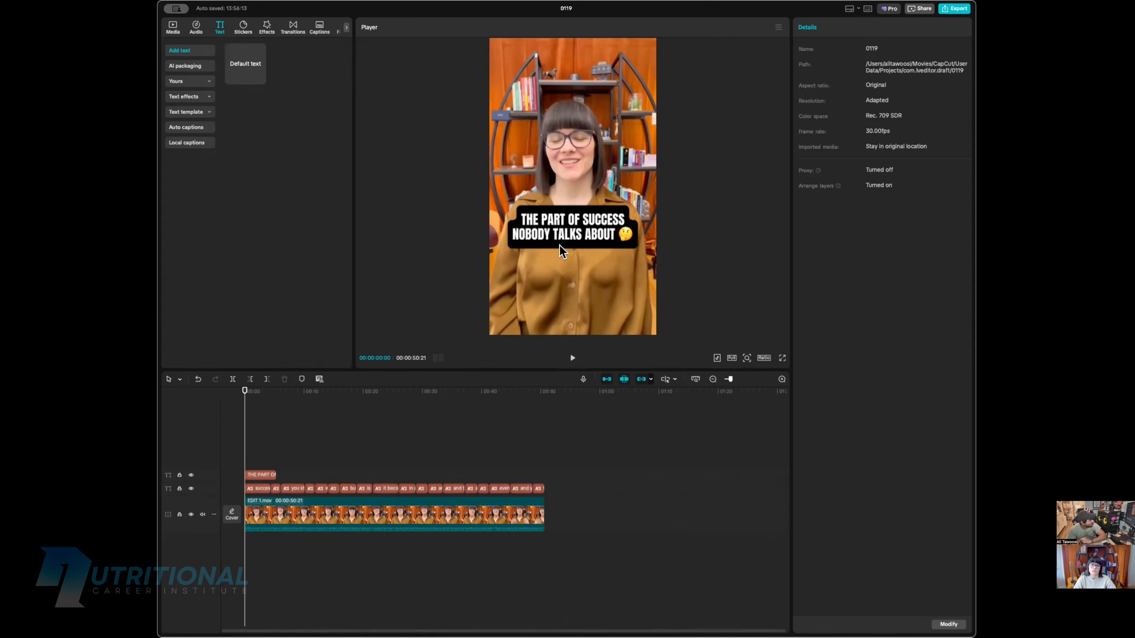
pyautogui.press('space')
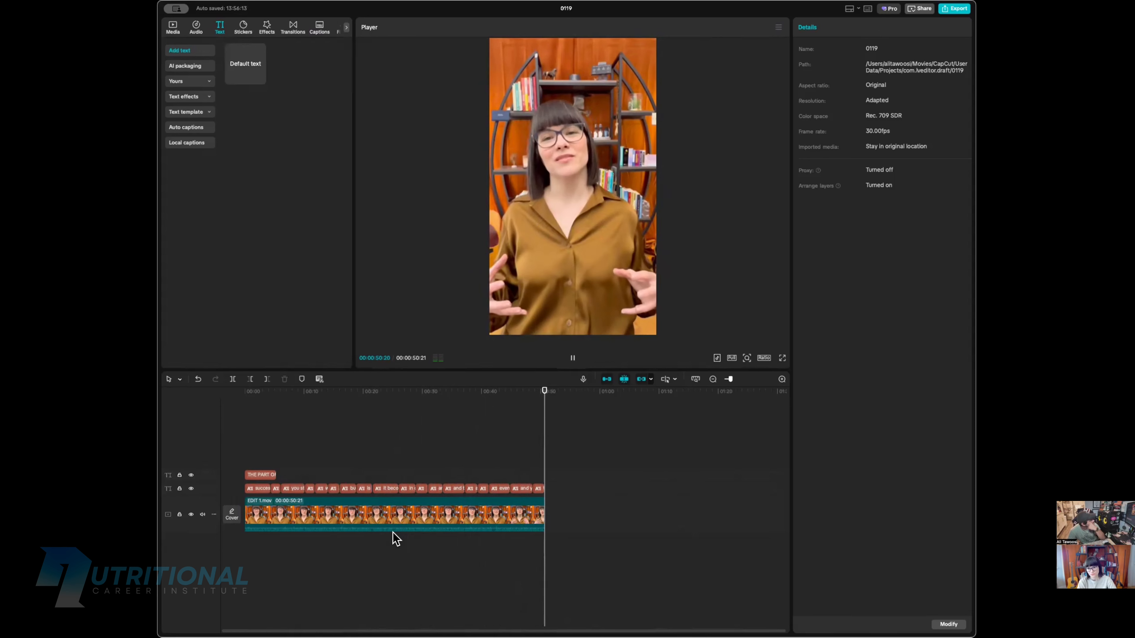
pyautogui.moveTo(372, 443); pyautogui.dragTo(172, 443)
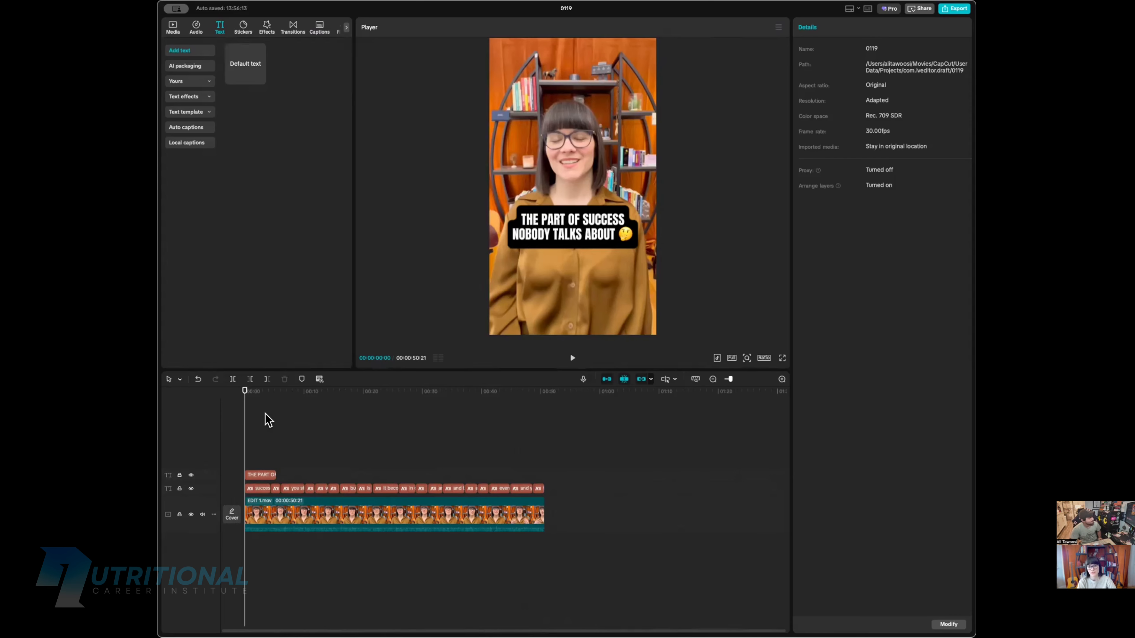
pyautogui.click(264, 430)
pyautogui.click(232, 417)
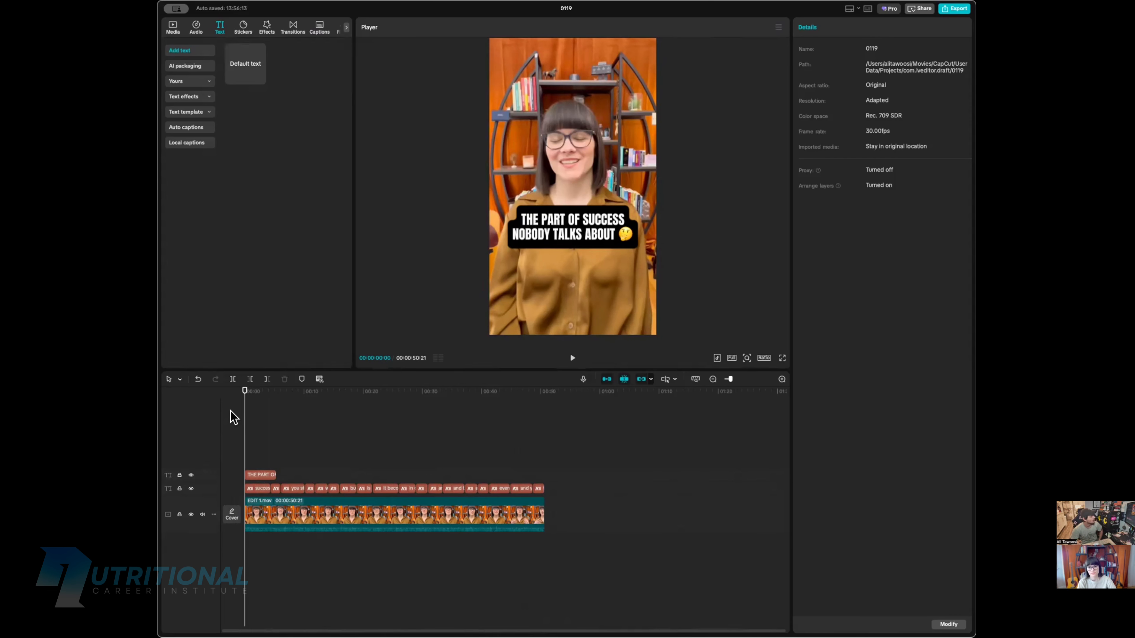